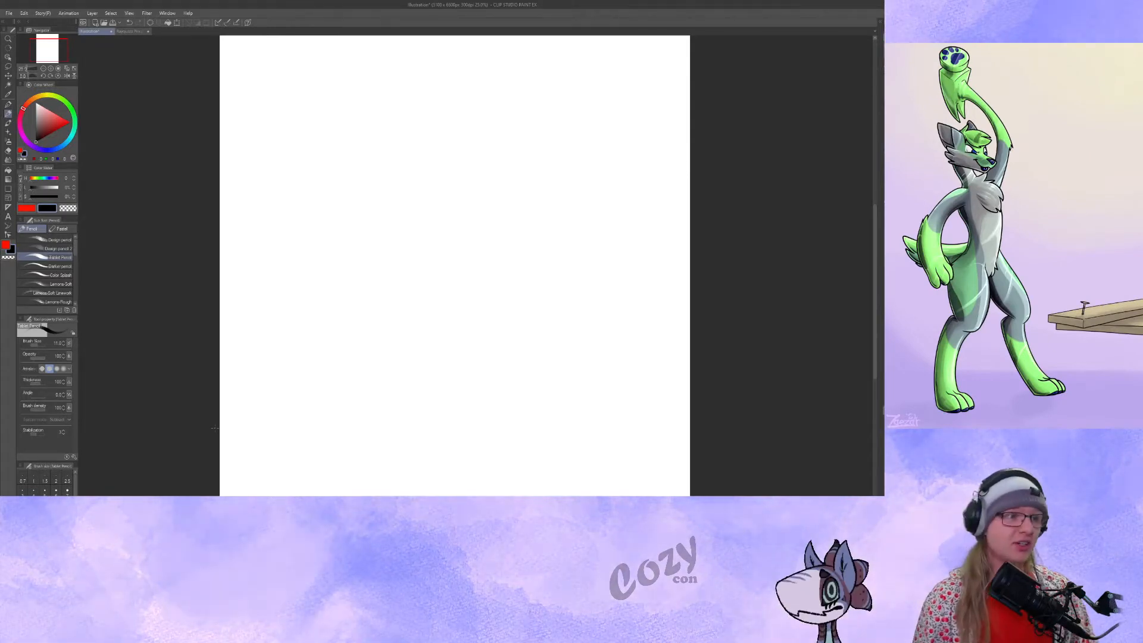
Sketch the head circle, spine, shoulders and arms of a standing figure on the blank canvas with the pencil.
{"action": "left_click", "coordinate": [51, 68]}
{"action": "left_click", "coordinate": [50, 69]}
{"action": "left_click", "coordinate": [51, 68]}
{"action": "left_click", "coordinate": [51, 69]}
{"action": "left_click", "coordinate": [44, 43]}
{"action": "left_click_drag", "start_coordinate": [45, 44], "coordinate": [42, 37]}
{"action": "mouse_move", "coordinate": [273, 171]}
{"action": "left_mouse_down"}
{"action": "mouse_move", "coordinate": [322, 215]}
{"action": "mouse_move", "coordinate": [278, 176]}
{"action": "left_mouse_up"}
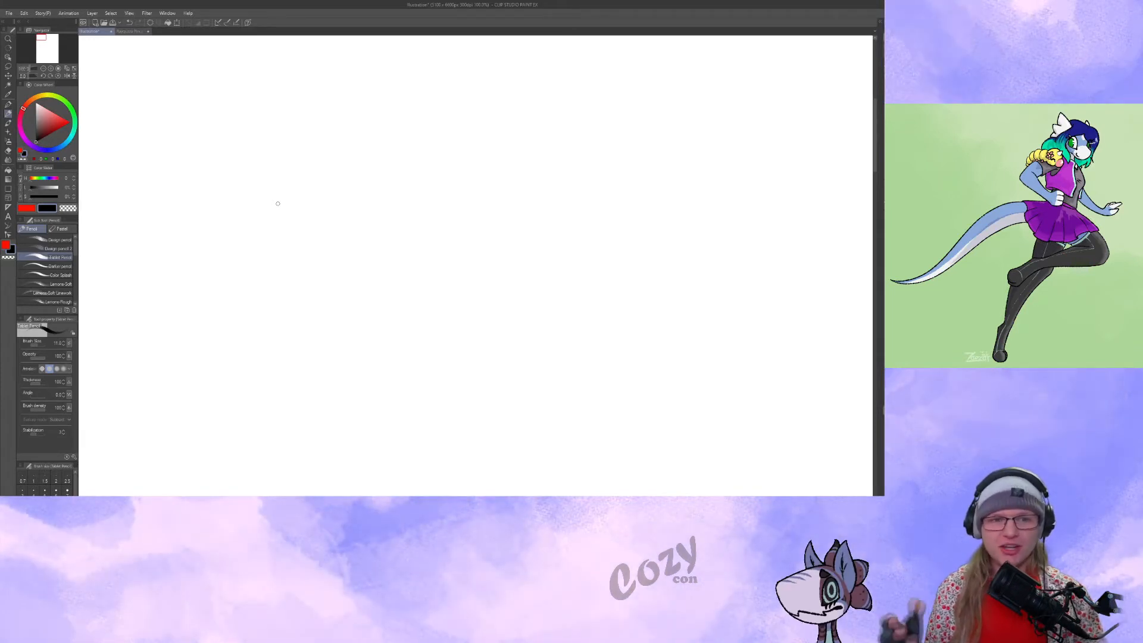
{"action": "left_click_drag", "start_coordinate": [334, 92], "coordinate": [356, 108]}
{"action": "mouse_move", "coordinate": [341, 71]}
{"action": "left_mouse_down"}
{"action": "mouse_move", "coordinate": [329, 99]}
{"action": "mouse_move", "coordinate": [350, 96]}
{"action": "mouse_move", "coordinate": [359, 269]}
{"action": "left_mouse_up"}
{"action": "mouse_move", "coordinate": [357, 126]}
{"action": "left_mouse_down"}
{"action": "mouse_move", "coordinate": [332, 142]}
{"action": "mouse_move", "coordinate": [363, 172]}
{"action": "left_mouse_up"}
{"action": "mouse_move", "coordinate": [381, 122]}
{"action": "left_mouse_down"}
{"action": "mouse_move", "coordinate": [321, 209]}
{"action": "mouse_move", "coordinate": [305, 262]}
{"action": "left_mouse_up"}
{"action": "mouse_move", "coordinate": [329, 143]}
{"action": "left_mouse_down"}
{"action": "mouse_move", "coordinate": [343, 132]}
{"action": "mouse_move", "coordinate": [300, 261]}
{"action": "left_mouse_up"}
Rough in the standing figure's pelvis and two long, crossing legs.
{"action": "left_click_drag", "start_coordinate": [368, 203], "coordinate": [329, 221]}
{"action": "mouse_move", "coordinate": [332, 226]}
{"action": "left_mouse_down"}
{"action": "mouse_move", "coordinate": [355, 237]}
{"action": "mouse_move", "coordinate": [375, 203]}
{"action": "mouse_move", "coordinate": [356, 363]}
{"action": "mouse_move", "coordinate": [370, 395]}
{"action": "mouse_move", "coordinate": [328, 300]}
{"action": "left_mouse_up"}
{"action": "left_click_drag", "start_coordinate": [329, 288], "coordinate": [382, 403]}
{"action": "left_click_drag", "start_coordinate": [362, 349], "coordinate": [375, 413]}
{"action": "left_click_drag", "start_coordinate": [361, 219], "coordinate": [356, 435]}
Reinforce the standing figure's ribcage, shoulder line and upper arm with darker strokes.
{"action": "left_click_drag", "start_coordinate": [335, 136], "coordinate": [369, 226]}
{"action": "mouse_move", "coordinate": [347, 205]}
{"action": "left_mouse_down"}
{"action": "mouse_move", "coordinate": [392, 200]}
{"action": "mouse_move", "coordinate": [385, 208]}
{"action": "mouse_move", "coordinate": [405, 221]}
{"action": "mouse_move", "coordinate": [372, 261]}
{"action": "left_mouse_up"}
{"action": "mouse_move", "coordinate": [373, 143]}
{"action": "left_mouse_down"}
{"action": "mouse_move", "coordinate": [391, 215]}
{"action": "mouse_move", "coordinate": [386, 200]}
{"action": "left_mouse_up"}
{"action": "mouse_move", "coordinate": [378, 112]}
{"action": "left_mouse_down"}
{"action": "mouse_move", "coordinate": [344, 159]}
{"action": "mouse_move", "coordinate": [338, 151]}
{"action": "left_mouse_up"}
{"action": "mouse_move", "coordinate": [337, 141]}
{"action": "left_mouse_down"}
{"action": "mouse_move", "coordinate": [373, 120]}
{"action": "mouse_move", "coordinate": [344, 161]}
{"action": "left_mouse_up"}
{"action": "mouse_move", "coordinate": [345, 162]}
{"action": "left_mouse_down"}
{"action": "mouse_move", "coordinate": [370, 121]}
{"action": "mouse_move", "coordinate": [385, 138]}
{"action": "mouse_move", "coordinate": [352, 188]}
{"action": "left_mouse_up"}
{"action": "left_click_drag", "start_coordinate": [384, 141], "coordinate": [354, 186]}
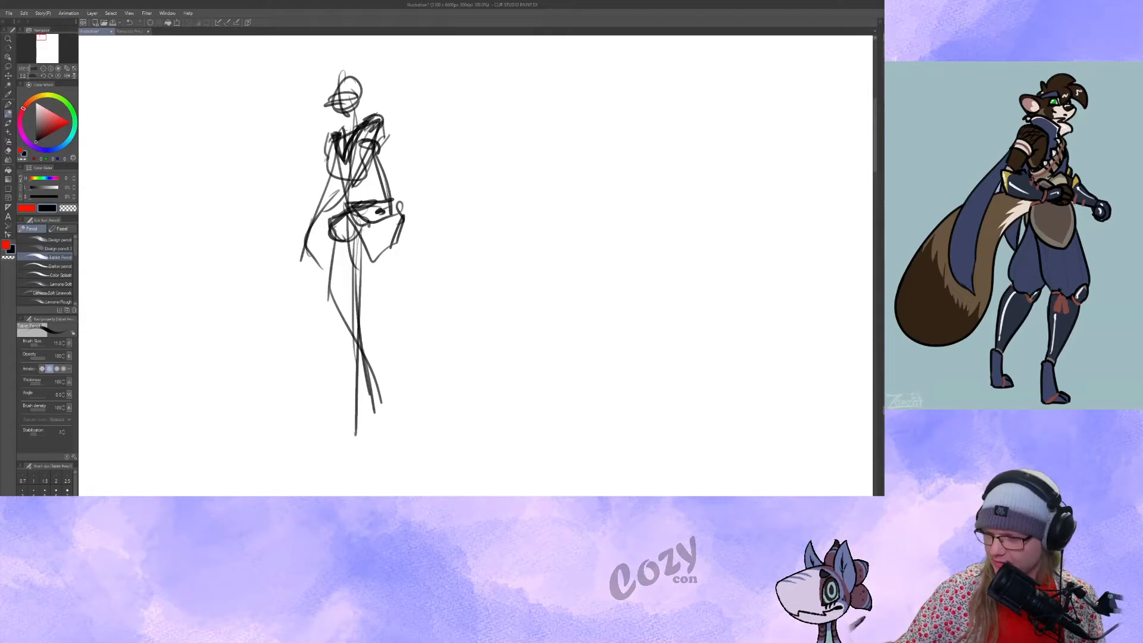
Add a loose hair outline and collar to the standing figure, plus a small knee mark on its leg.
{"action": "mouse_move", "coordinate": [333, 74]}
{"action": "left_mouse_down"}
{"action": "mouse_move", "coordinate": [315, 86]}
{"action": "mouse_move", "coordinate": [326, 131]}
{"action": "left_mouse_up"}
{"action": "left_click_drag", "start_coordinate": [331, 124], "coordinate": [312, 146]}
{"action": "left_click_drag", "start_coordinate": [310, 144], "coordinate": [336, 132]}
{"action": "mouse_move", "coordinate": [338, 83]}
{"action": "left_mouse_down"}
{"action": "mouse_move", "coordinate": [367, 115]}
{"action": "mouse_move", "coordinate": [360, 75]}
{"action": "left_mouse_up"}
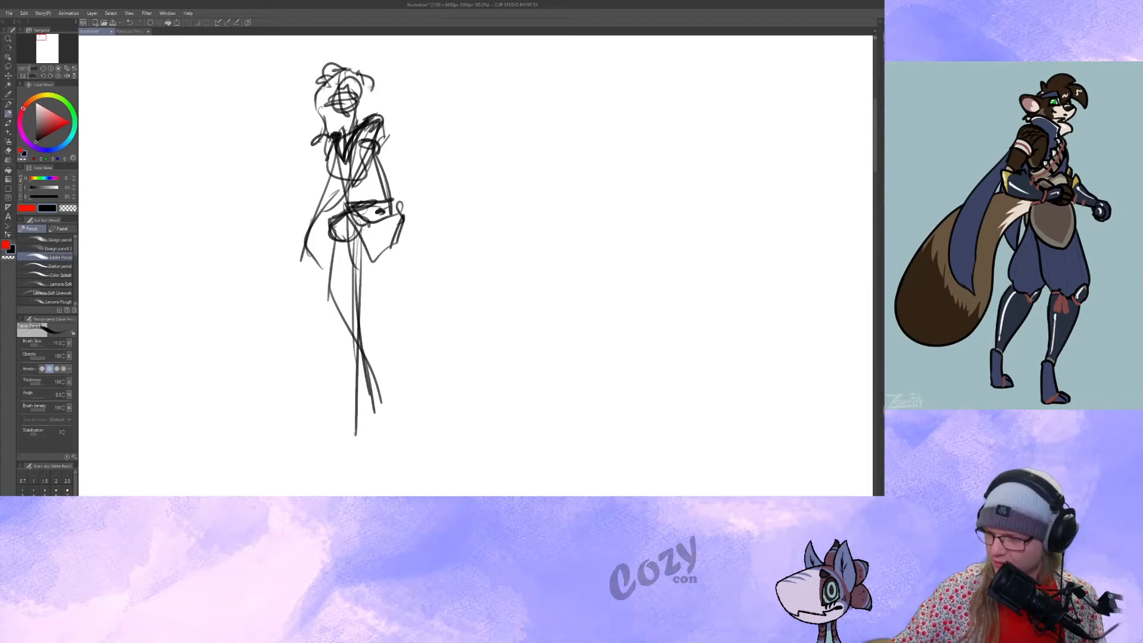
{"action": "mouse_move", "coordinate": [347, 288]}
{"action": "left_mouse_down"}
{"action": "mouse_move", "coordinate": [369, 300]}
{"action": "mouse_move", "coordinate": [358, 321]}
{"action": "left_mouse_up"}
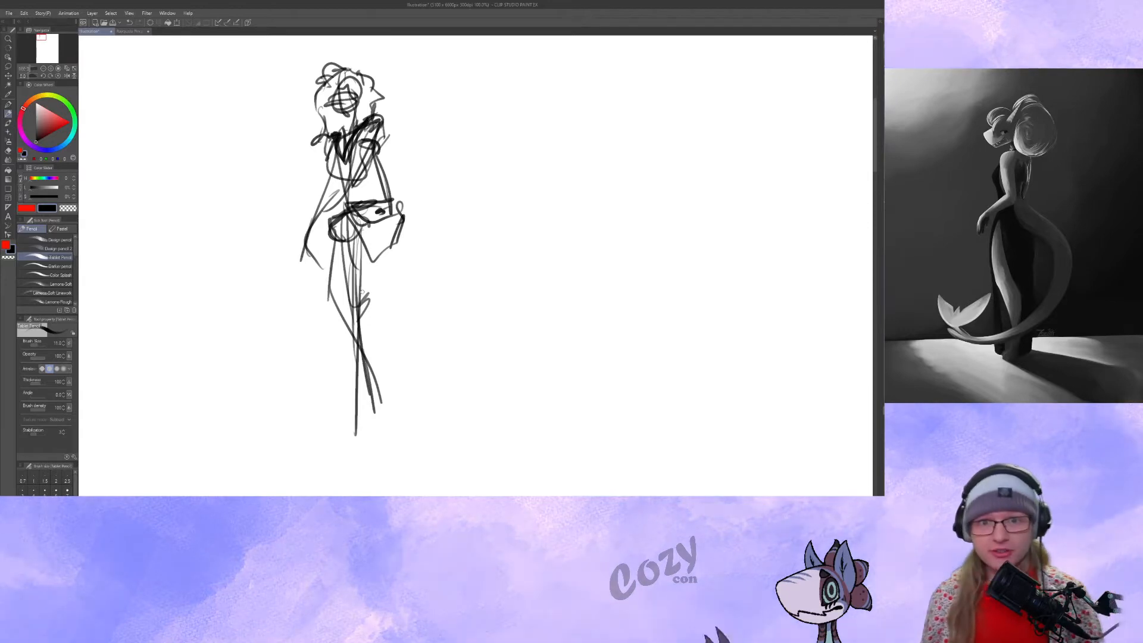
Sketch the head, spine, shoulder line and torso of a second, forward-leaning figure beside the standing one.
{"action": "left_click_drag", "start_coordinate": [457, 200], "coordinate": [389, 221]}
{"action": "mouse_move", "coordinate": [455, 108]}
{"action": "left_mouse_down"}
{"action": "mouse_move", "coordinate": [446, 138]}
{"action": "mouse_move", "coordinate": [447, 113]}
{"action": "left_mouse_up"}
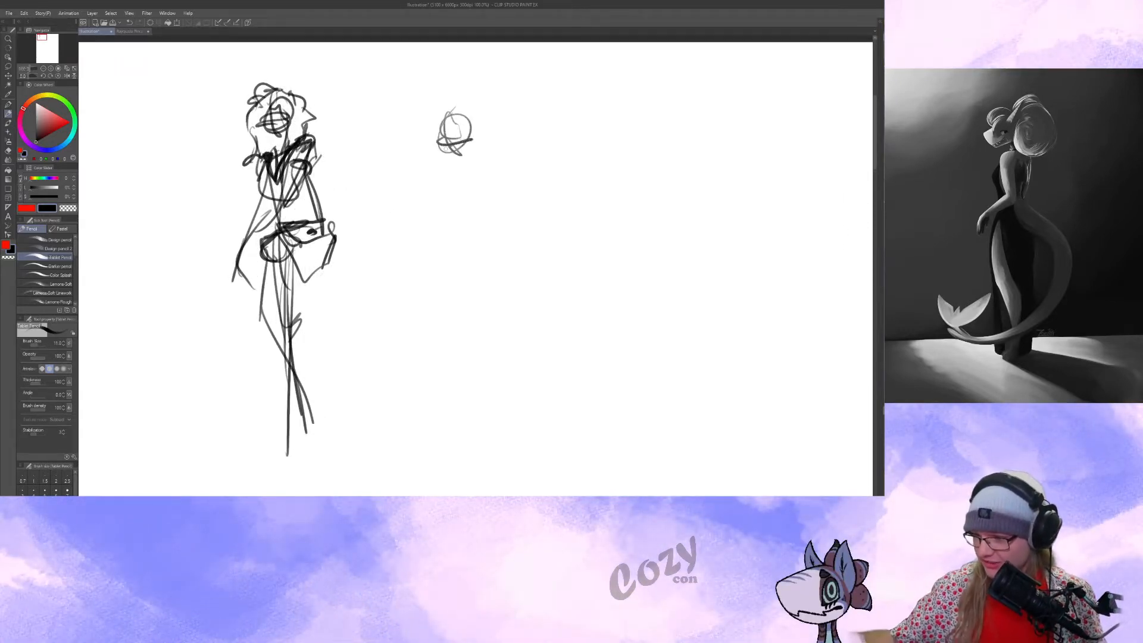
{"action": "left_click_drag", "start_coordinate": [437, 151], "coordinate": [457, 154]}
{"action": "mouse_move", "coordinate": [467, 156]}
{"action": "left_mouse_down"}
{"action": "mouse_move", "coordinate": [468, 248]}
{"action": "mouse_move", "coordinate": [495, 244]}
{"action": "mouse_move", "coordinate": [486, 228]}
{"action": "left_mouse_up"}
{"action": "mouse_move", "coordinate": [452, 149]}
{"action": "left_mouse_down"}
{"action": "mouse_move", "coordinate": [472, 146]}
{"action": "mouse_move", "coordinate": [448, 176]}
{"action": "left_mouse_up"}
{"action": "mouse_move", "coordinate": [470, 146]}
{"action": "left_mouse_down"}
{"action": "mouse_move", "coordinate": [506, 156]}
{"action": "mouse_move", "coordinate": [452, 177]}
{"action": "mouse_move", "coordinate": [509, 156]}
{"action": "left_mouse_up"}
{"action": "mouse_move", "coordinate": [493, 135]}
{"action": "left_mouse_down"}
{"action": "mouse_move", "coordinate": [509, 154]}
{"action": "mouse_move", "coordinate": [515, 207]}
{"action": "left_mouse_up"}
Add bent arms and a tilted pelvis to the leaning figure.
{"action": "left_click_drag", "start_coordinate": [507, 166], "coordinate": [515, 208]}
{"action": "left_click_drag", "start_coordinate": [496, 149], "coordinate": [534, 201]}
{"action": "left_click_drag", "start_coordinate": [449, 178], "coordinate": [428, 214]}
{"action": "left_click_drag", "start_coordinate": [428, 215], "coordinate": [502, 242]}
{"action": "mouse_move", "coordinate": [499, 188]}
{"action": "left_mouse_down"}
{"action": "mouse_move", "coordinate": [503, 234]}
{"action": "mouse_move", "coordinate": [546, 219]}
{"action": "left_mouse_up"}
{"action": "mouse_move", "coordinate": [488, 228]}
{"action": "left_mouse_down"}
{"action": "mouse_move", "coordinate": [547, 219]}
{"action": "mouse_move", "coordinate": [503, 235]}
{"action": "left_mouse_up"}
{"action": "left_click_drag", "start_coordinate": [480, 229], "coordinate": [518, 249]}
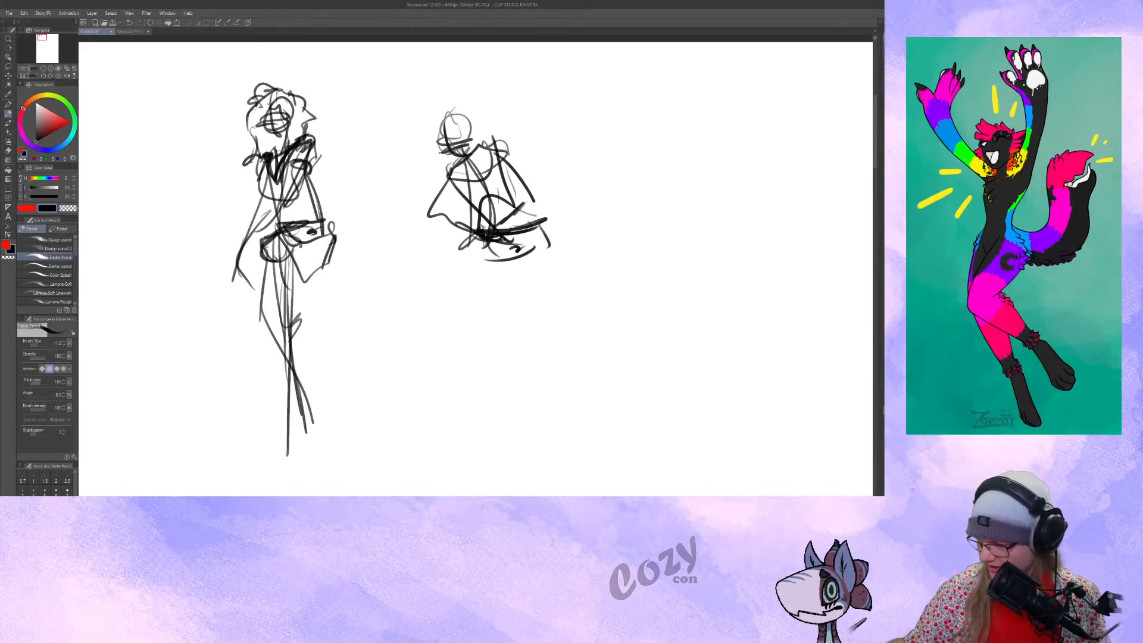
Draw the leaning figure's legs, one bent forward at the knee and one straighter, both ending in feet.
{"action": "mouse_move", "coordinate": [469, 238]}
{"action": "left_mouse_down"}
{"action": "mouse_move", "coordinate": [462, 266]}
{"action": "mouse_move", "coordinate": [403, 293]}
{"action": "left_mouse_up"}
{"action": "mouse_move", "coordinate": [417, 295]}
{"action": "left_mouse_down"}
{"action": "mouse_move", "coordinate": [409, 305]}
{"action": "mouse_move", "coordinate": [451, 391]}
{"action": "left_mouse_up"}
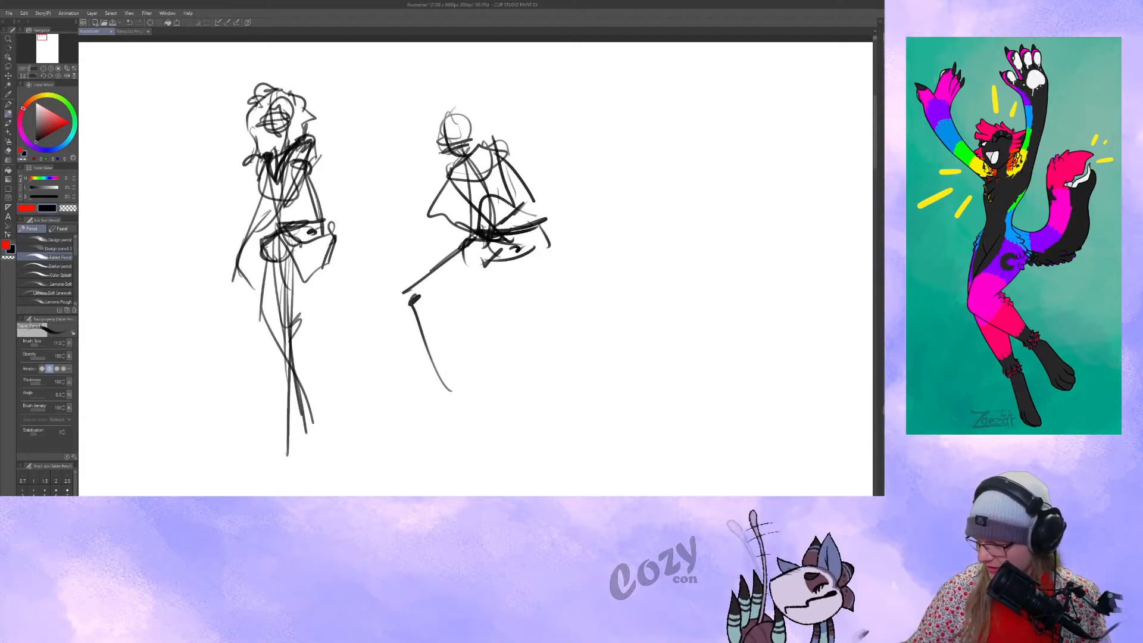
{"action": "left_click_drag", "start_coordinate": [497, 262], "coordinate": [514, 387]}
{"action": "left_click_drag", "start_coordinate": [505, 304], "coordinate": [513, 357]}
{"action": "left_click_drag", "start_coordinate": [509, 355], "coordinate": [535, 386]}
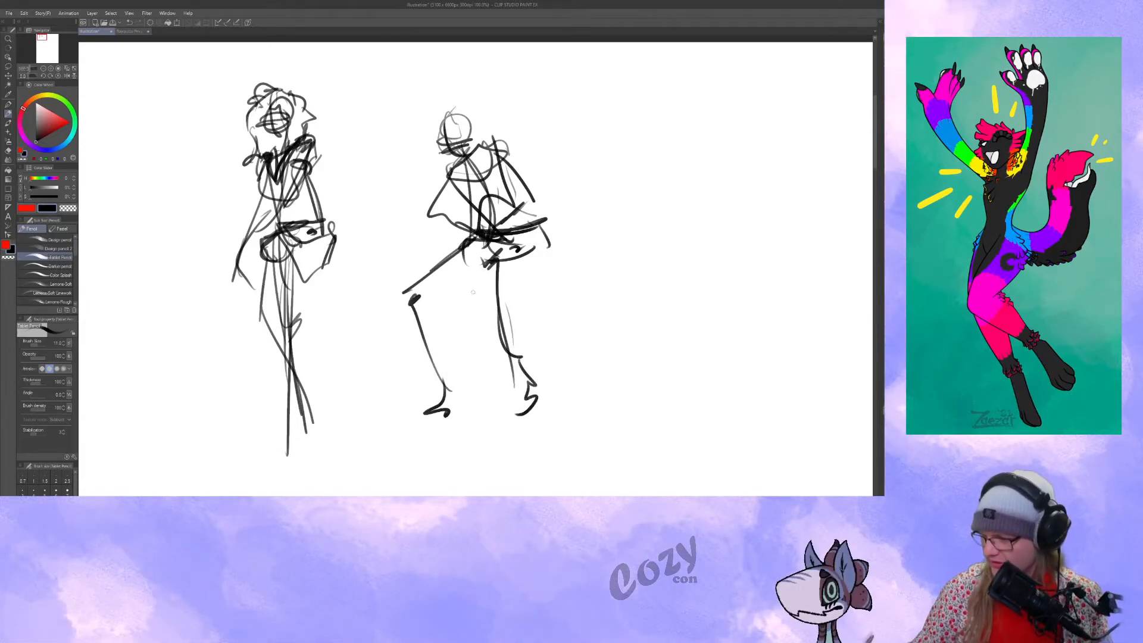
Add hair around the leaning figure's head and shape its arms and torso with darker strokes.
{"action": "mouse_move", "coordinate": [425, 120]}
{"action": "left_mouse_down"}
{"action": "mouse_move", "coordinate": [452, 107]}
{"action": "mouse_move", "coordinate": [489, 145]}
{"action": "mouse_move", "coordinate": [458, 137]}
{"action": "mouse_move", "coordinate": [417, 156]}
{"action": "mouse_move", "coordinate": [451, 178]}
{"action": "left_mouse_up"}
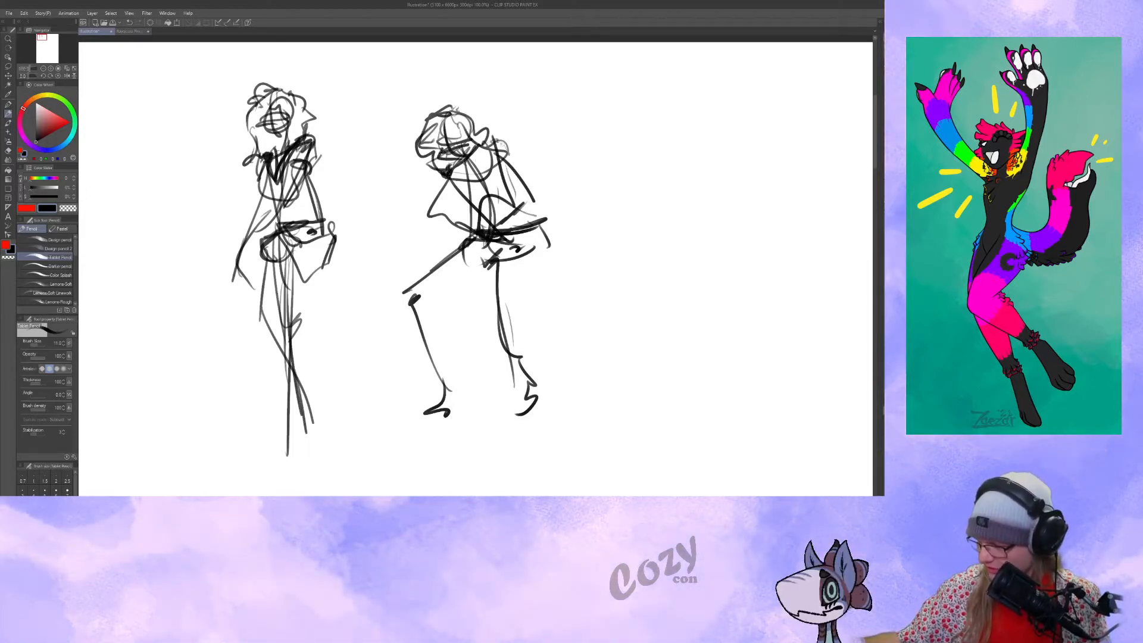
{"action": "left_click_drag", "start_coordinate": [515, 198], "coordinate": [531, 190]}
{"action": "mouse_move", "coordinate": [495, 149]}
{"action": "left_mouse_down"}
{"action": "mouse_move", "coordinate": [488, 170]}
{"action": "mouse_move", "coordinate": [466, 179]}
{"action": "mouse_move", "coordinate": [478, 191]}
{"action": "mouse_move", "coordinate": [445, 220]}
{"action": "left_mouse_up"}
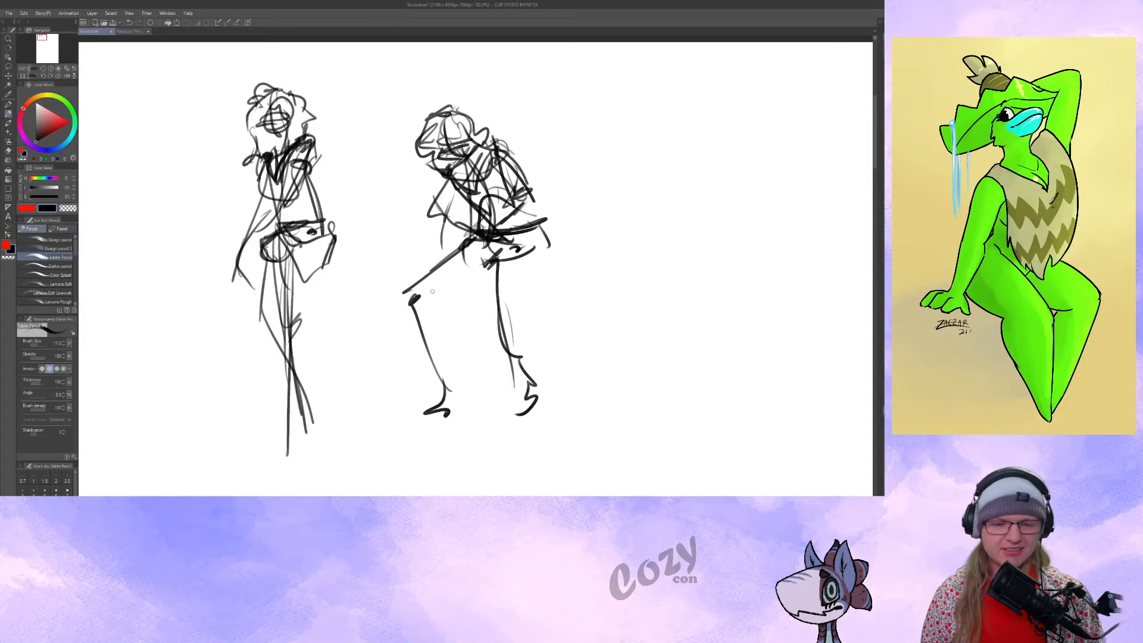
Draw a head circle with crossing face guidelines in the empty space before the standing figure.
{"action": "left_click_drag", "start_coordinate": [643, 233], "coordinate": [578, 219]}
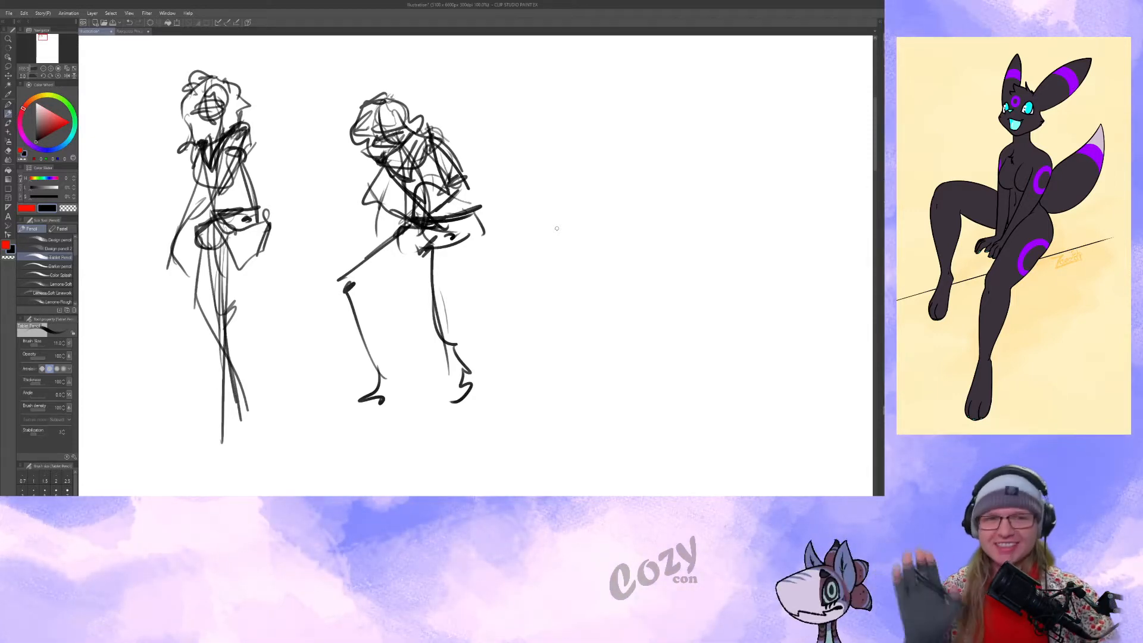
{"action": "mouse_move", "coordinate": [533, 170]}
{"action": "left_mouse_down"}
{"action": "mouse_move", "coordinate": [770, 185]}
{"action": "mouse_move", "coordinate": [768, 196]}
{"action": "left_mouse_up"}
{"action": "left_click_drag", "start_coordinate": [342, 122], "coordinate": [326, 93]}
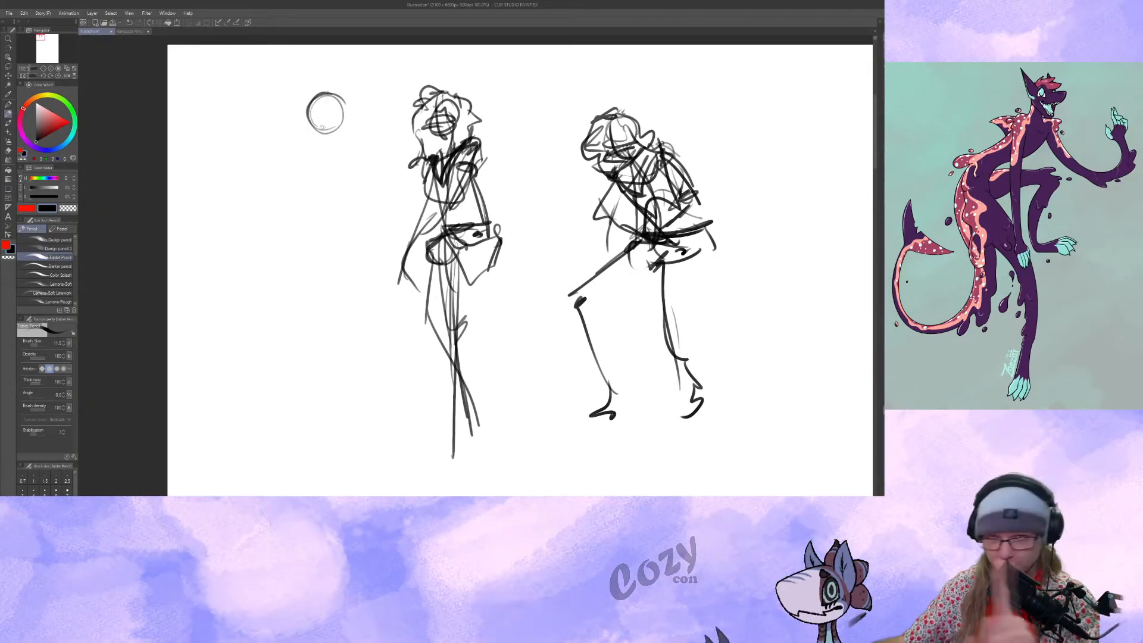
{"action": "left_click_drag", "start_coordinate": [324, 91], "coordinate": [326, 139]}
{"action": "left_click_drag", "start_coordinate": [318, 109], "coordinate": [315, 121]}
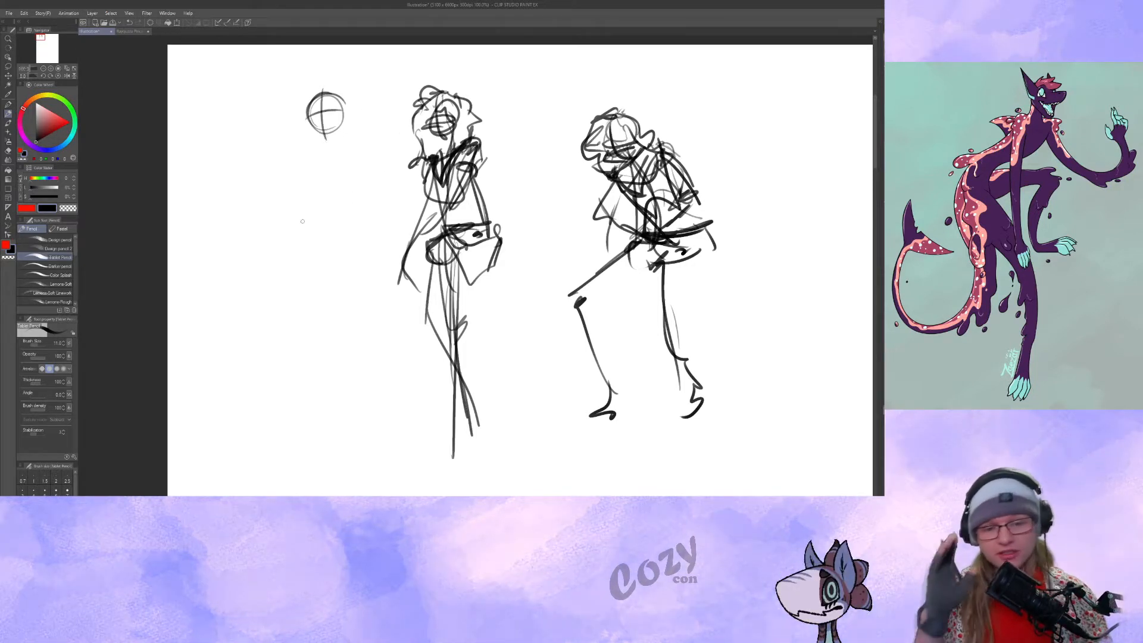
Sketch three more head circles below the first, each with guidelines facing a different direction.
{"action": "mouse_move", "coordinate": [273, 139]}
{"action": "left_mouse_down"}
{"action": "mouse_move", "coordinate": [257, 180]}
{"action": "mouse_move", "coordinate": [249, 170]}
{"action": "left_mouse_up"}
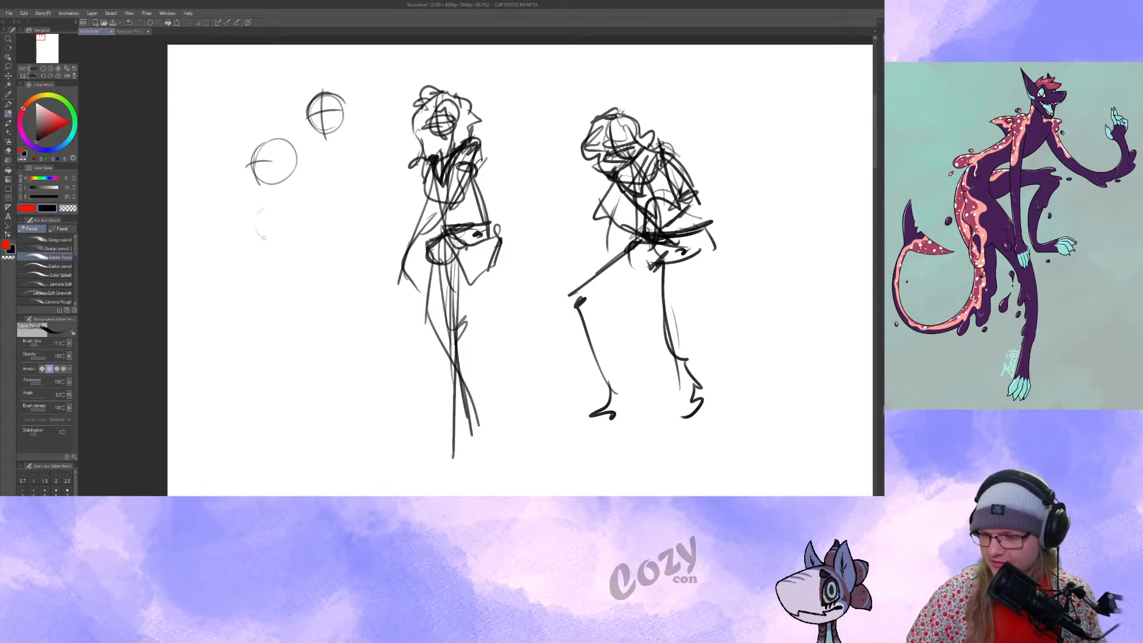
{"action": "left_click_drag", "start_coordinate": [291, 215], "coordinate": [270, 201]}
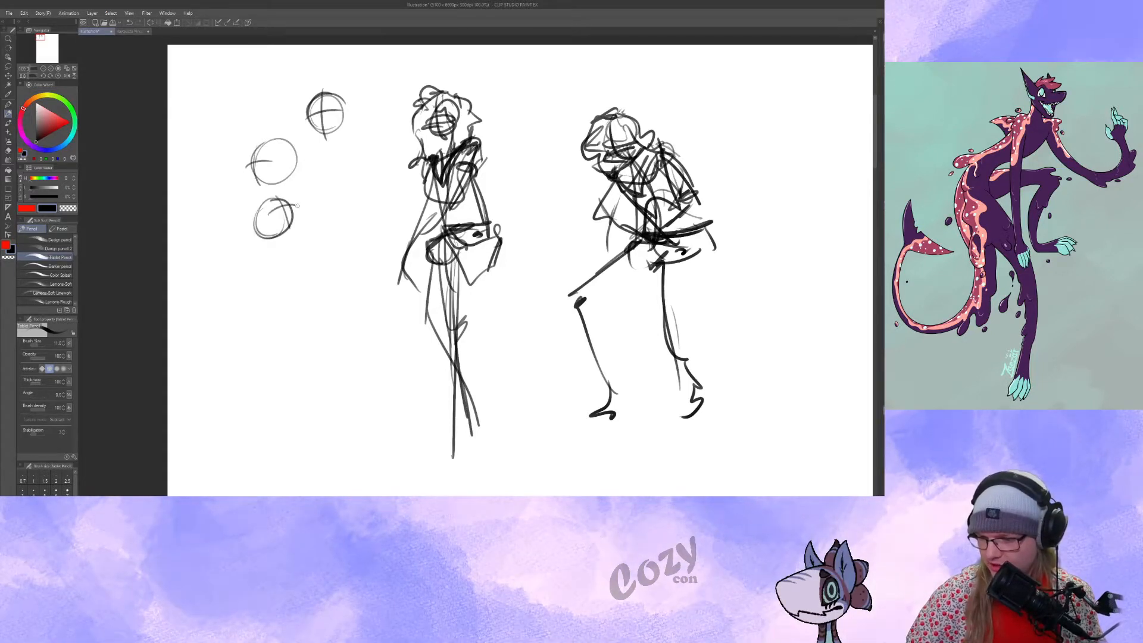
{"action": "left_click_drag", "start_coordinate": [279, 262], "coordinate": [282, 275]}
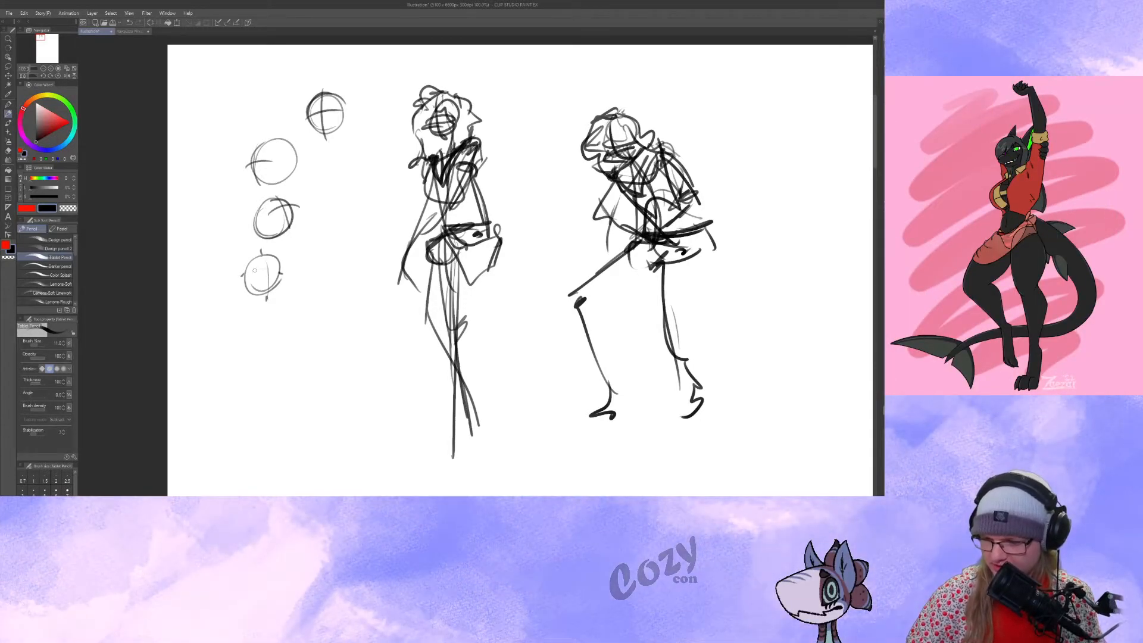
Lasso the three extra head circles, delete them, clear the selection and return to the pencil.
{"action": "scroll", "coordinate": [337, 404], "scroll_direction": "up", "scroll_amount": 1}
{"action": "key", "text": "m"}
{"action": "mouse_move", "coordinate": [258, 126]}
{"action": "left_mouse_down"}
{"action": "mouse_move", "coordinate": [322, 313]}
{"action": "mouse_move", "coordinate": [218, 162]}
{"action": "left_mouse_up"}
{"action": "key", "text": "Delete"}
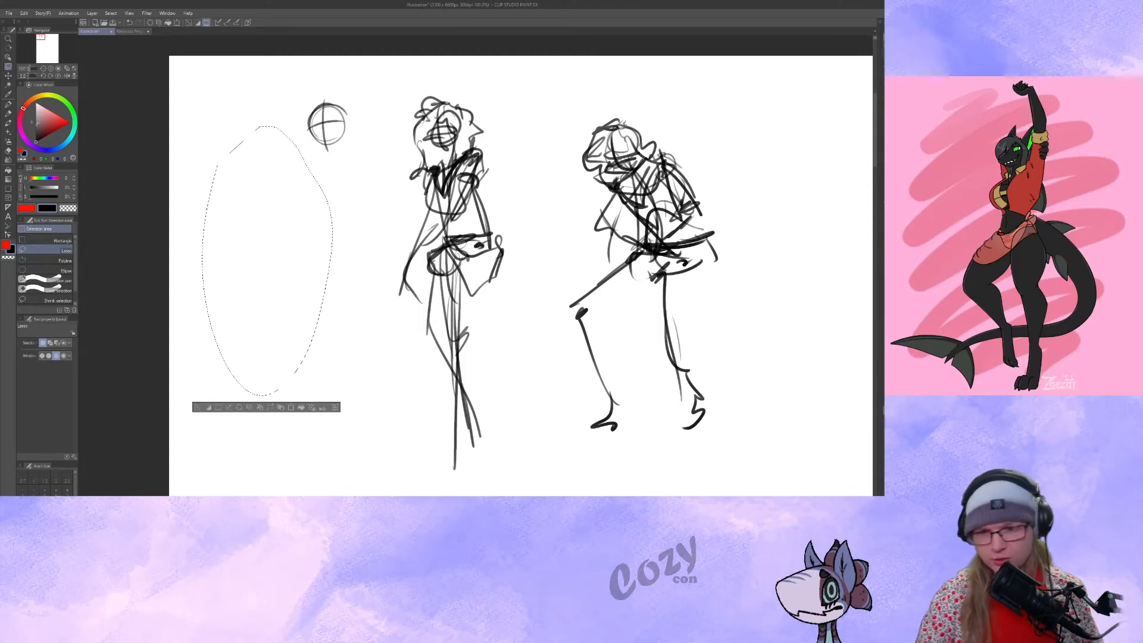
{"action": "key", "text": "p"}
{"action": "key", "text": "ctrl+d"}
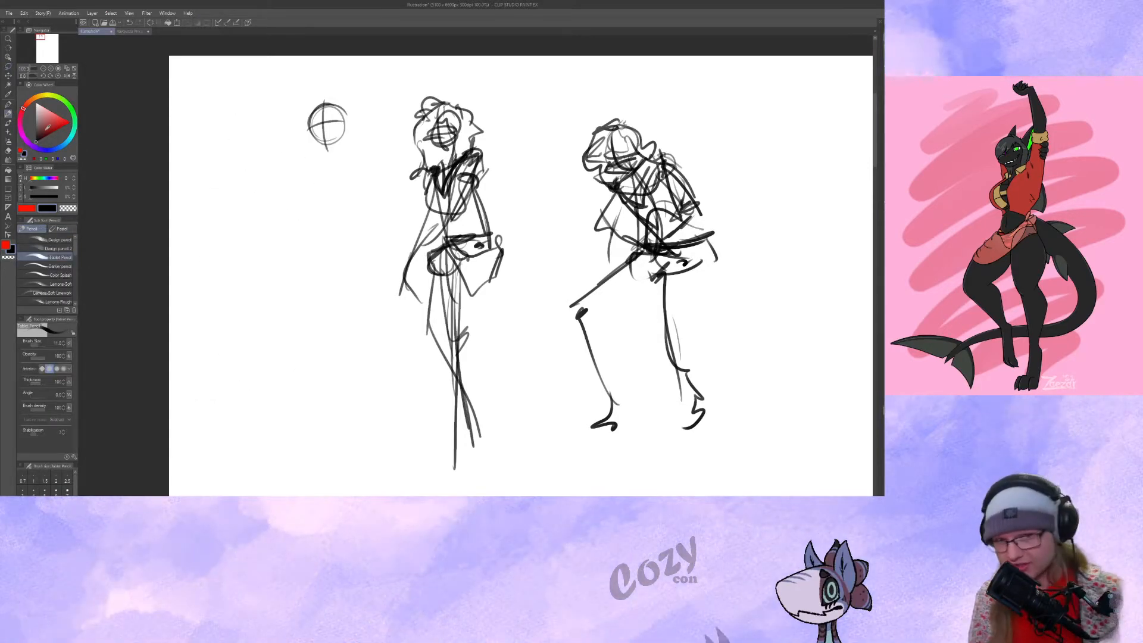
Draw a curved spine below the remaining head circle, with a boxy ribcage and a triangular pelvis on it.
{"action": "left_click_drag", "start_coordinate": [343, 171], "coordinate": [340, 168]}
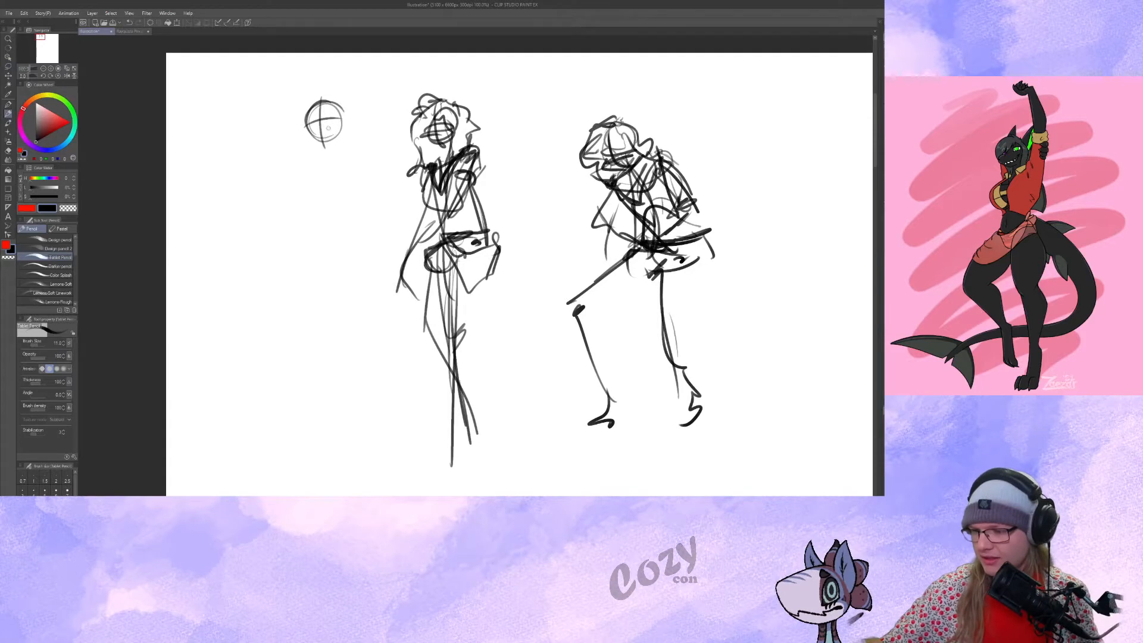
{"action": "left_click_drag", "start_coordinate": [330, 126], "coordinate": [317, 300]}
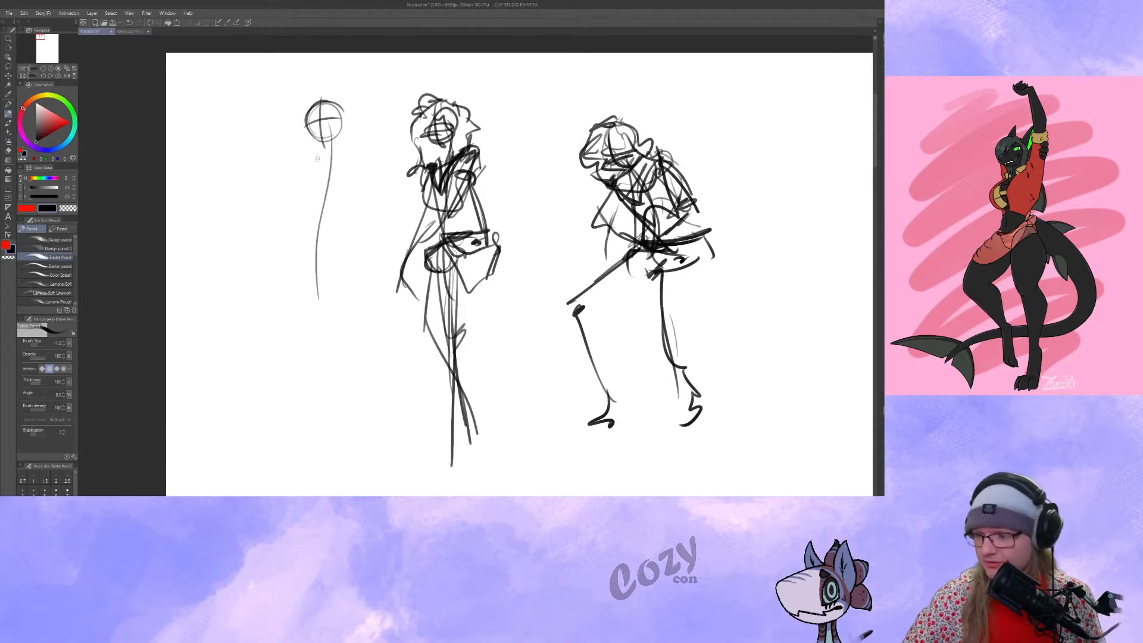
{"action": "mouse_move", "coordinate": [309, 159]}
{"action": "left_mouse_down"}
{"action": "mouse_move", "coordinate": [365, 153]}
{"action": "mouse_move", "coordinate": [344, 210]}
{"action": "left_mouse_up"}
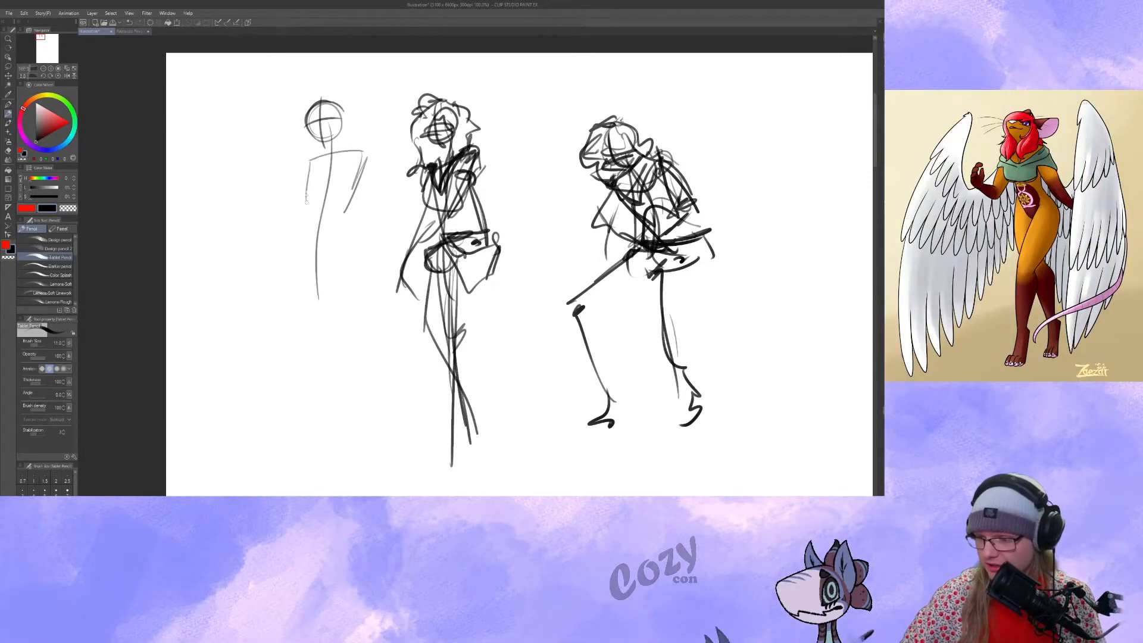
{"action": "left_click_drag", "start_coordinate": [309, 158], "coordinate": [354, 202]}
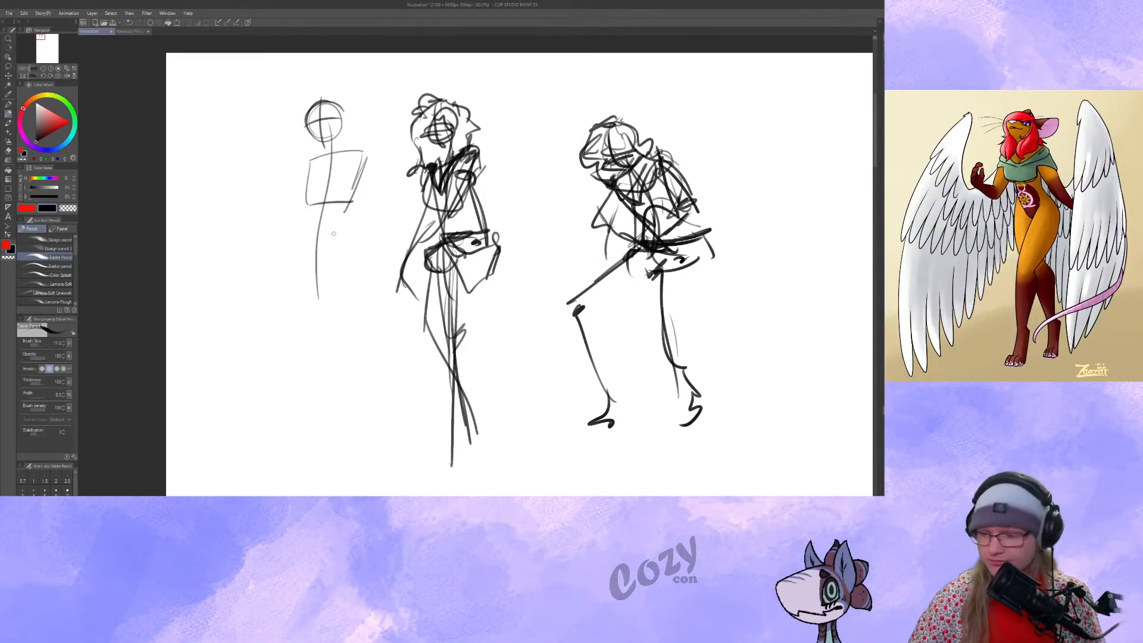
{"action": "mouse_move", "coordinate": [338, 240]}
{"action": "left_mouse_down"}
{"action": "mouse_move", "coordinate": [303, 234]}
{"action": "mouse_move", "coordinate": [343, 235]}
{"action": "mouse_move", "coordinate": [302, 237]}
{"action": "mouse_move", "coordinate": [351, 236]}
{"action": "left_mouse_up"}
{"action": "left_click_drag", "start_coordinate": [346, 398], "coordinate": [334, 410]}
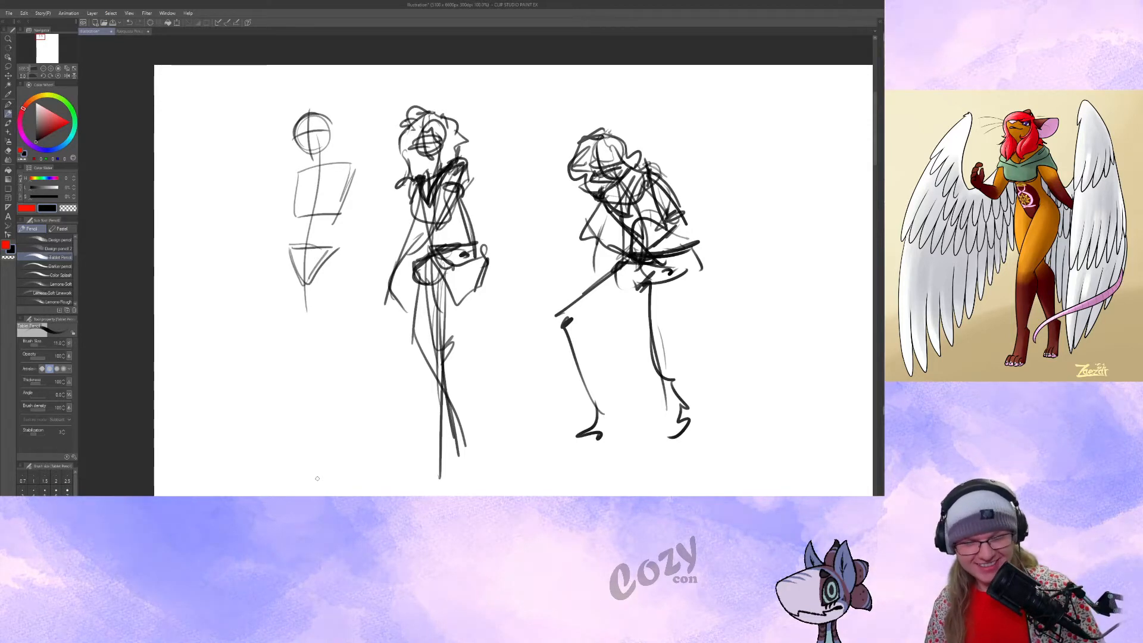
Darken the simplified figure's ribcage and pelvis outlines and add a small arrow pointing to the standing figure.
{"action": "mouse_move", "coordinate": [627, 327]}
{"action": "left_mouse_down"}
{"action": "mouse_move", "coordinate": [662, 332]}
{"action": "mouse_move", "coordinate": [592, 312]}
{"action": "left_mouse_up"}
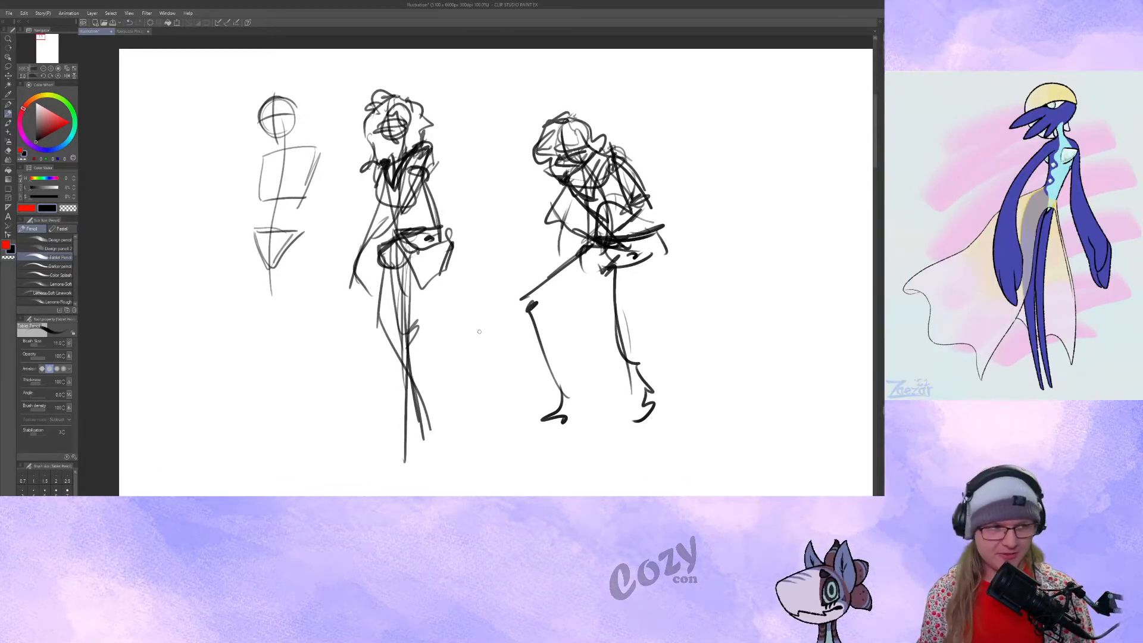
{"action": "mouse_move", "coordinate": [296, 229]}
{"action": "left_mouse_down"}
{"action": "mouse_move", "coordinate": [362, 160]}
{"action": "mouse_move", "coordinate": [402, 193]}
{"action": "mouse_move", "coordinate": [451, 202]}
{"action": "mouse_move", "coordinate": [435, 212]}
{"action": "left_mouse_up"}
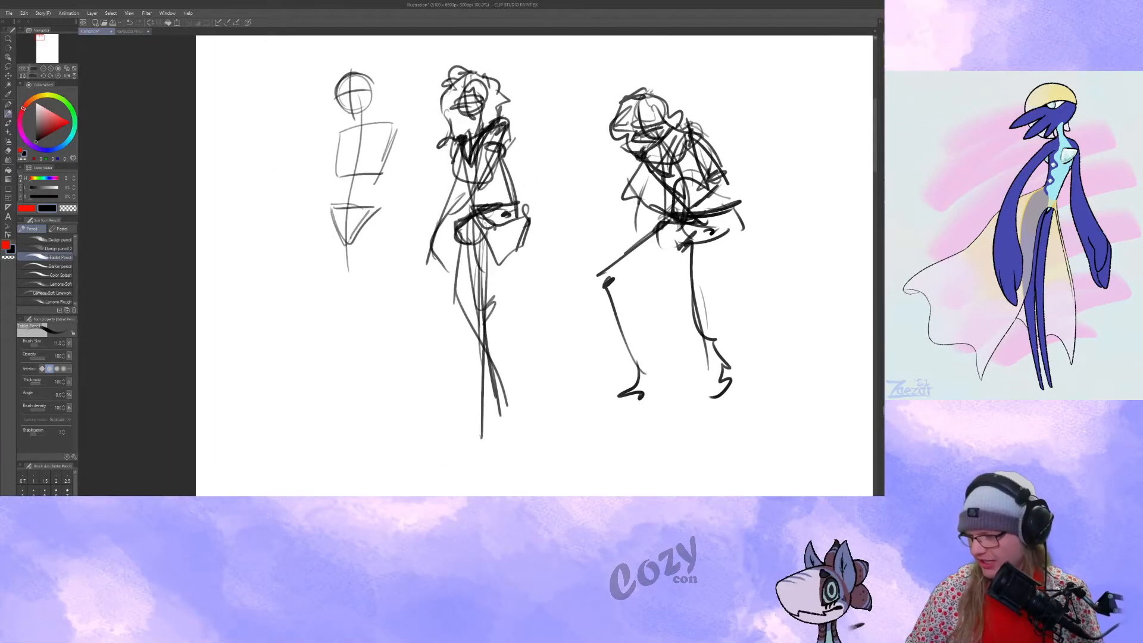
{"action": "left_click_drag", "start_coordinate": [523, 156], "coordinate": [519, 144]}
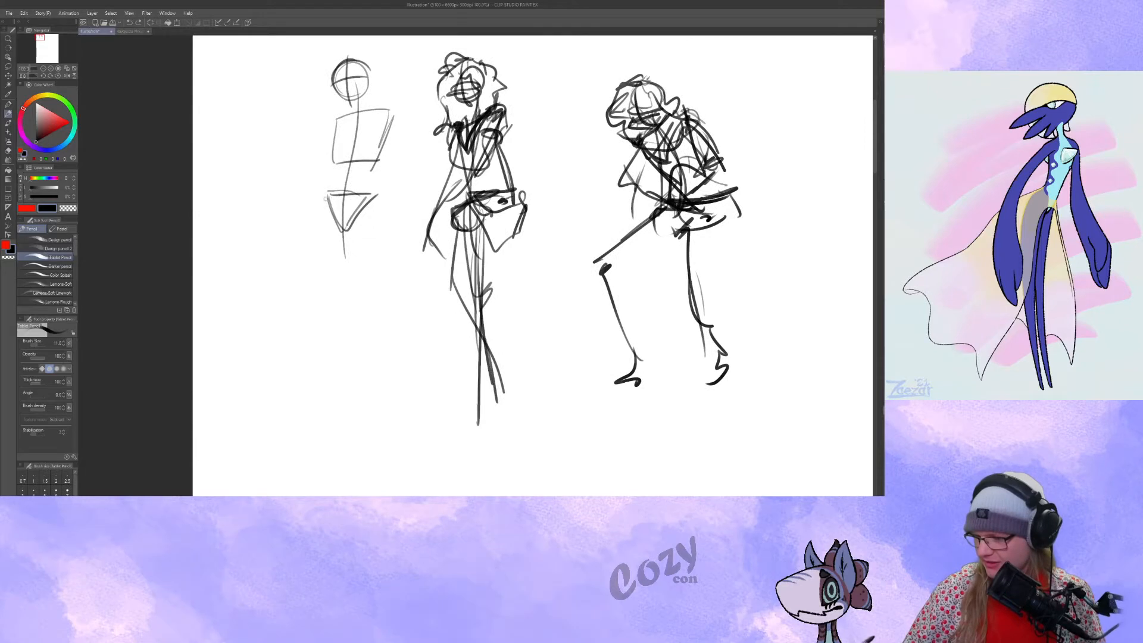
{"action": "left_click_drag", "start_coordinate": [325, 199], "coordinate": [344, 230]}
{"action": "left_click_drag", "start_coordinate": [376, 189], "coordinate": [350, 230]}
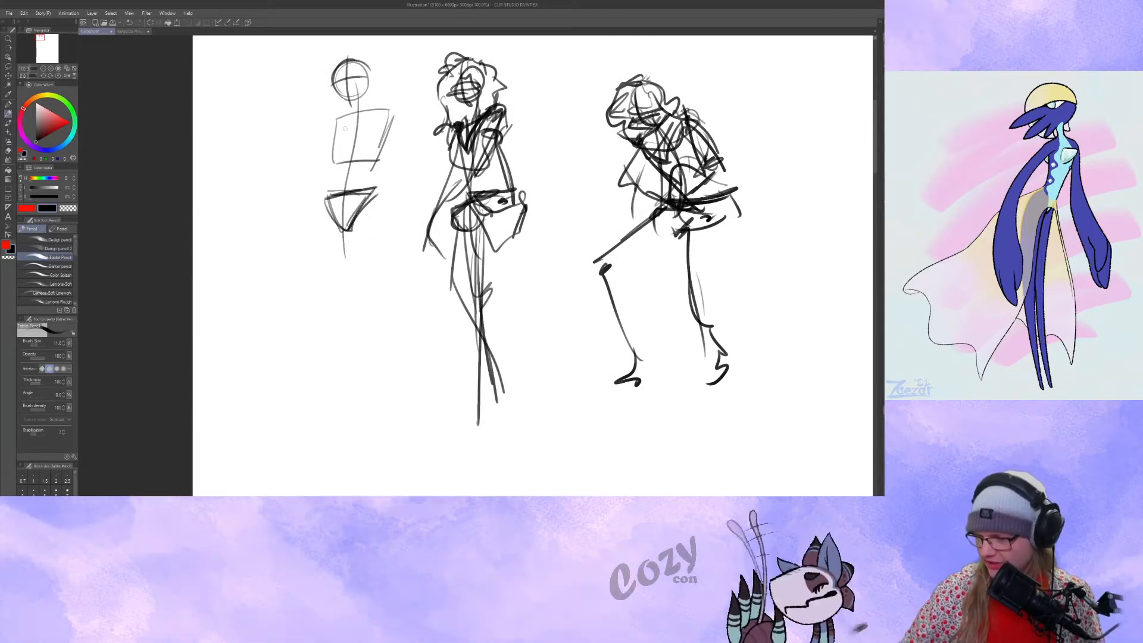
{"action": "mouse_move", "coordinate": [332, 120]}
{"action": "left_mouse_down"}
{"action": "mouse_move", "coordinate": [386, 118]}
{"action": "mouse_move", "coordinate": [336, 166]}
{"action": "left_mouse_up"}
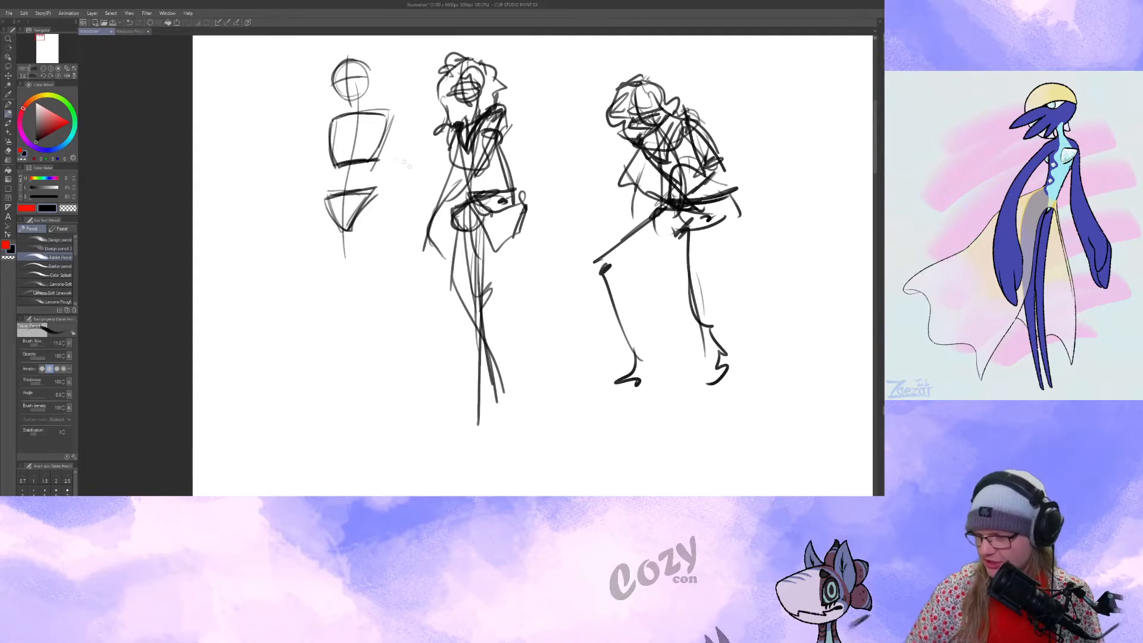
{"action": "mouse_move", "coordinate": [401, 160]}
{"action": "left_mouse_down"}
{"action": "mouse_move", "coordinate": [392, 185]}
{"action": "mouse_move", "coordinate": [417, 170]}
{"action": "left_mouse_up"}
{"action": "left_click_drag", "start_coordinate": [408, 162], "coordinate": [398, 183]}
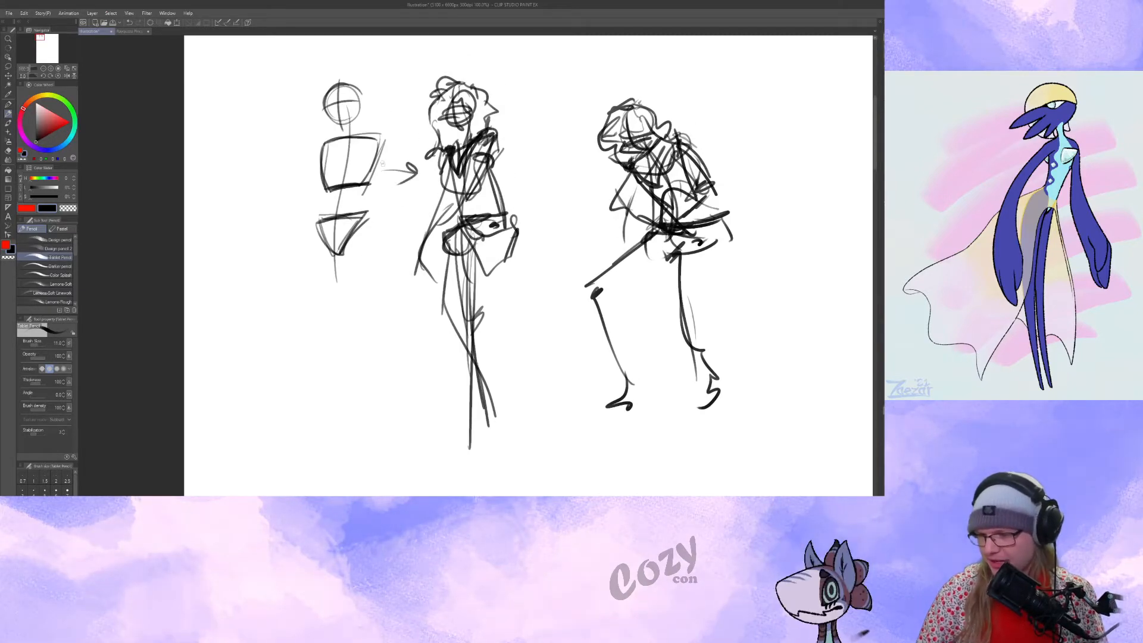
{"action": "left_click_drag", "start_coordinate": [465, 257], "coordinate": [456, 256]}
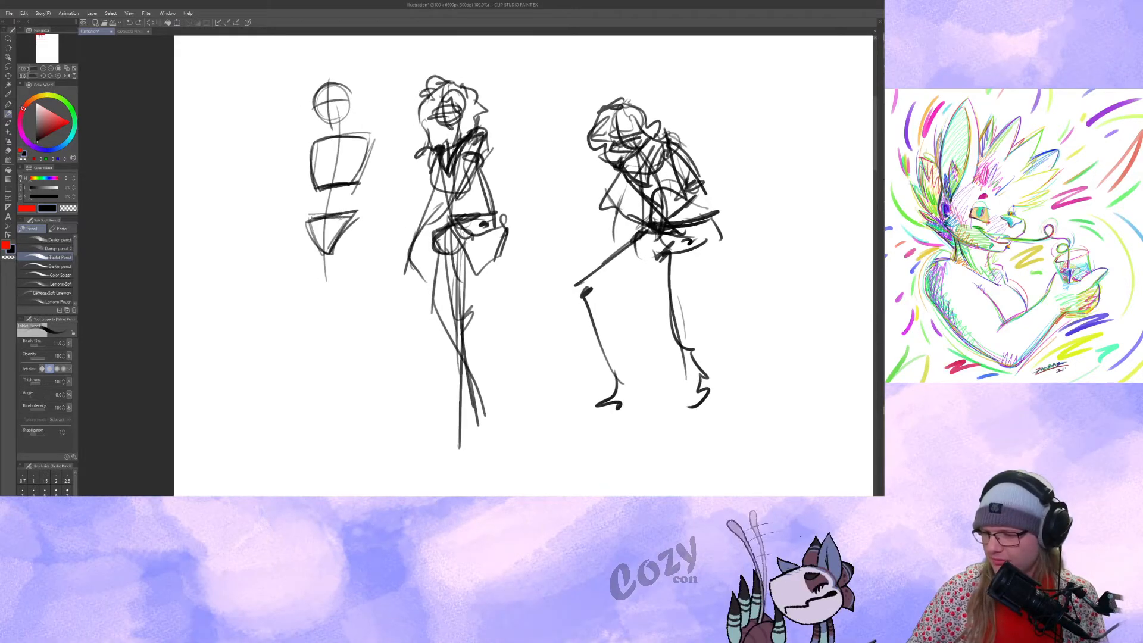
{"action": "left_click_drag", "start_coordinate": [308, 221], "coordinate": [362, 213]}
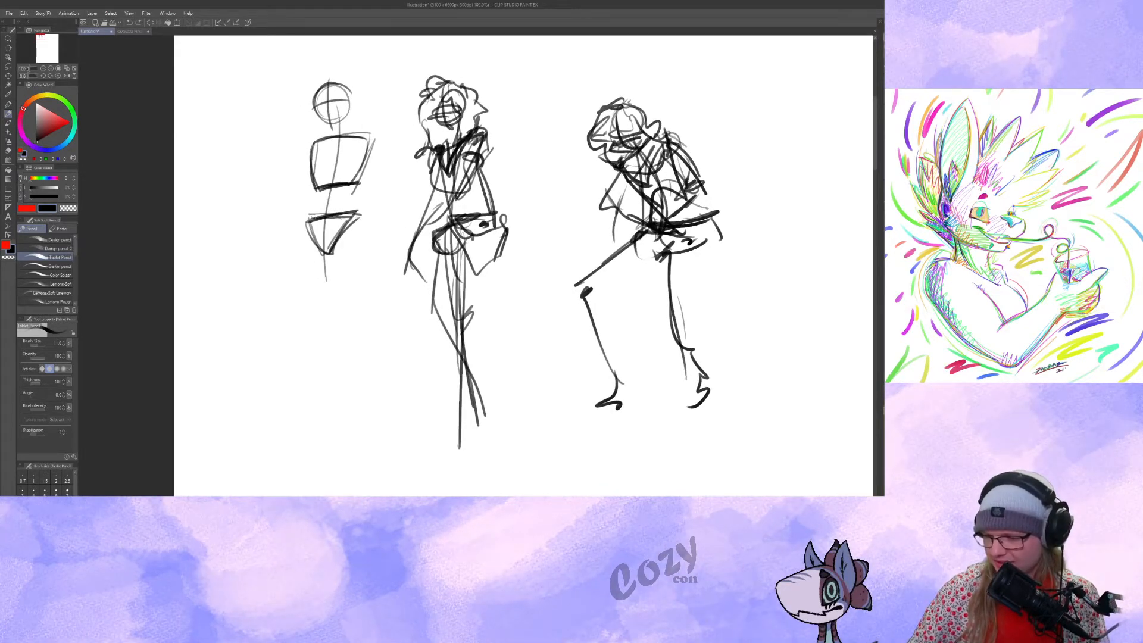
Sketch the simplified figure's legs below the pelvis, one long straight line and one bent leg crossing toward the same foot.
{"action": "left_click_drag", "start_coordinate": [352, 211], "coordinate": [347, 176]}
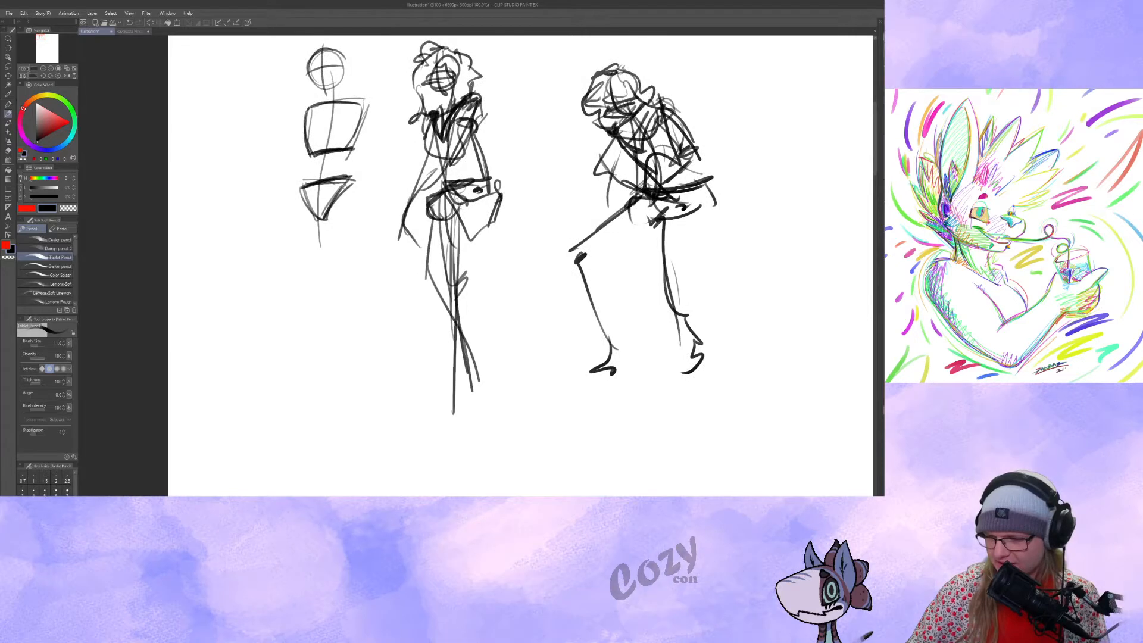
{"action": "left_click_drag", "start_coordinate": [342, 238], "coordinate": [350, 438]}
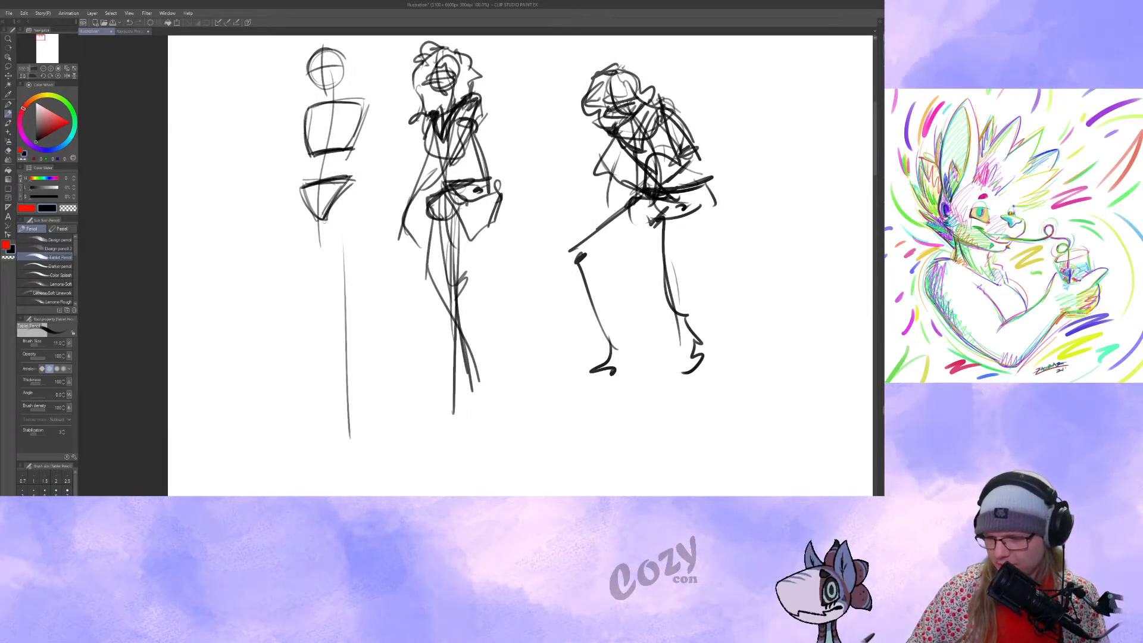
{"action": "left_click_drag", "start_coordinate": [300, 211], "coordinate": [273, 389]}
{"action": "key", "text": "ctrl+z"}
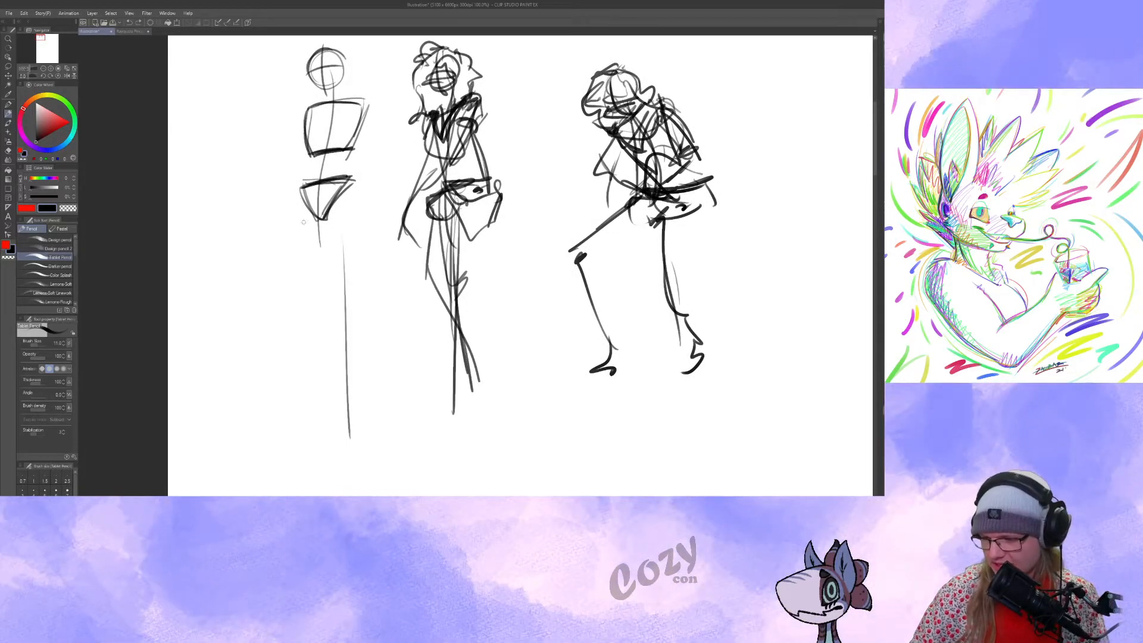
{"action": "key", "text": "ctrl+z"}
{"action": "key", "text": "ctrl+z"}
{"action": "left_click_drag", "start_coordinate": [305, 193], "coordinate": [303, 278]}
{"action": "left_click_drag", "start_coordinate": [312, 329], "coordinate": [350, 425]}
{"action": "left_click_drag", "start_coordinate": [312, 323], "coordinate": [343, 434]}
{"action": "scroll", "coordinate": [356, 415], "scroll_direction": "up", "scroll_amount": 2}
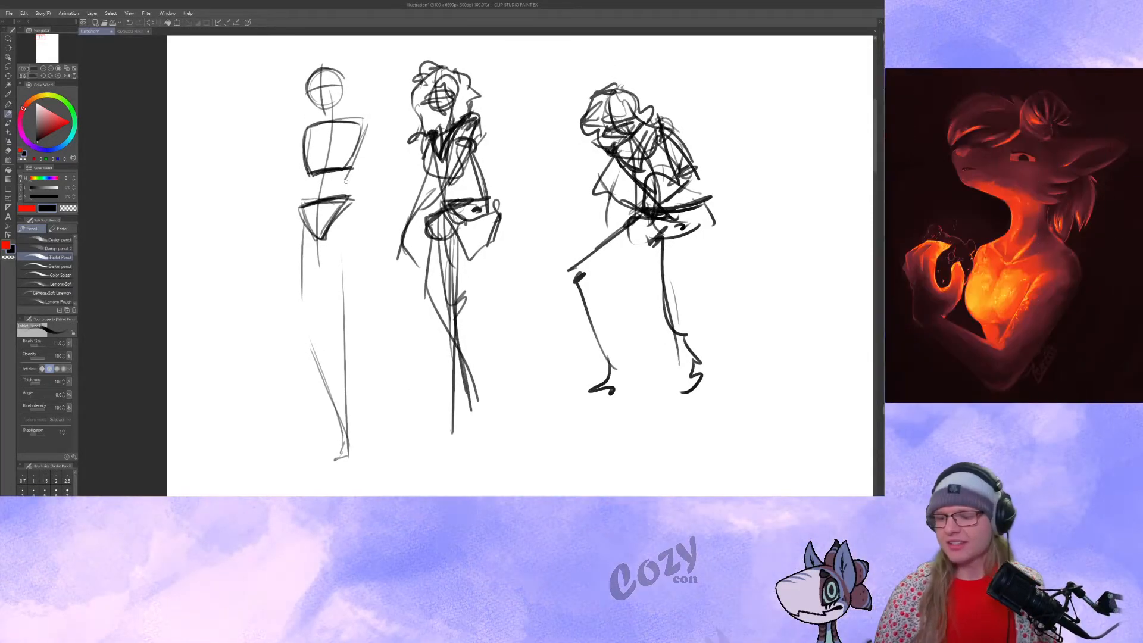
Add small joint circles at the shoulder corners of the simplified figure's ribcage.
{"action": "left_click_drag", "start_coordinate": [359, 127], "coordinate": [354, 141]}
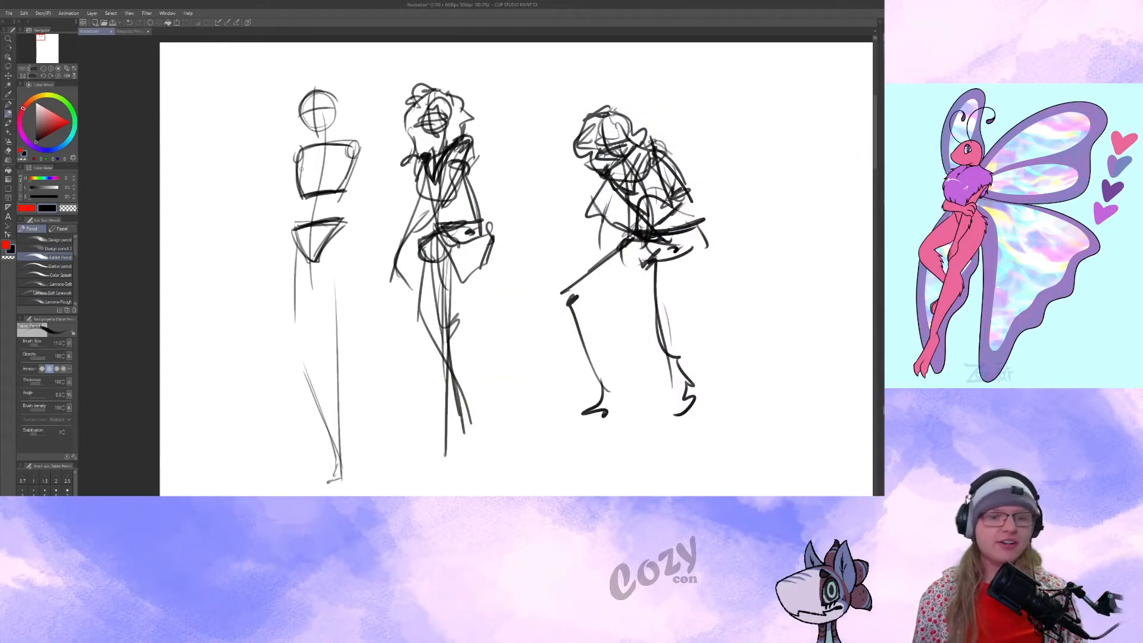
{"action": "mouse_move", "coordinate": [507, 151]}
{"action": "left_mouse_down"}
{"action": "mouse_move", "coordinate": [487, 168]}
{"action": "mouse_move", "coordinate": [542, 156]}
{"action": "left_mouse_up"}
{"action": "key", "text": "ctrl+z"}
{"action": "left_click_drag", "start_coordinate": [417, 143], "coordinate": [418, 154]}
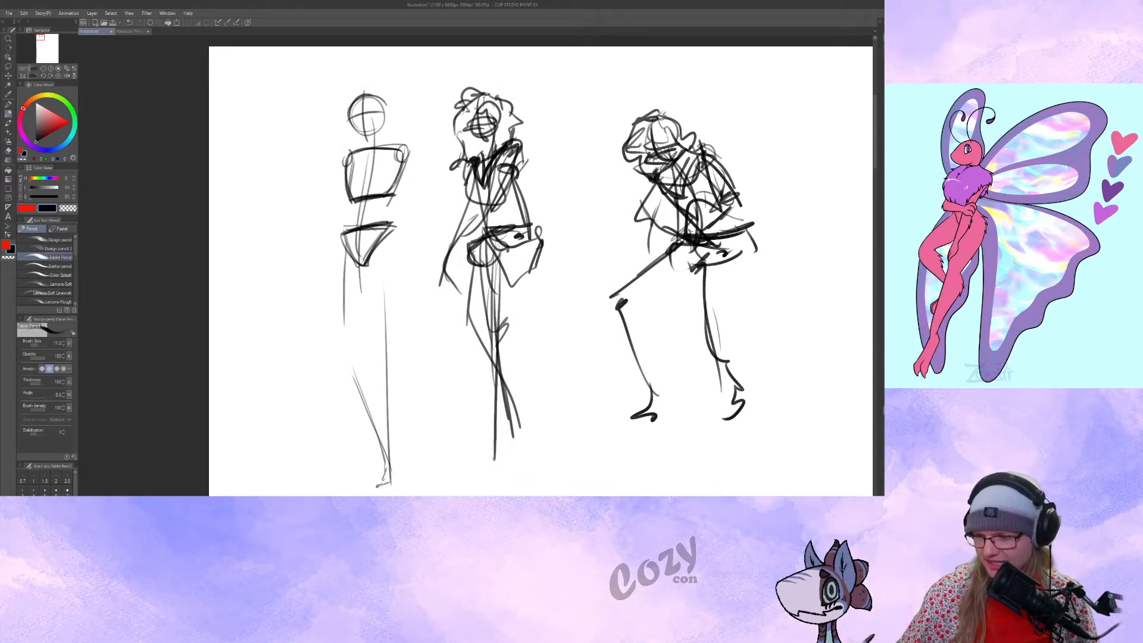
{"action": "mouse_move", "coordinate": [355, 130]}
{"action": "left_mouse_down"}
{"action": "mouse_move", "coordinate": [381, 98]}
{"action": "mouse_move", "coordinate": [375, 113]}
{"action": "left_mouse_up"}
{"action": "key", "text": "ctrl+z"}
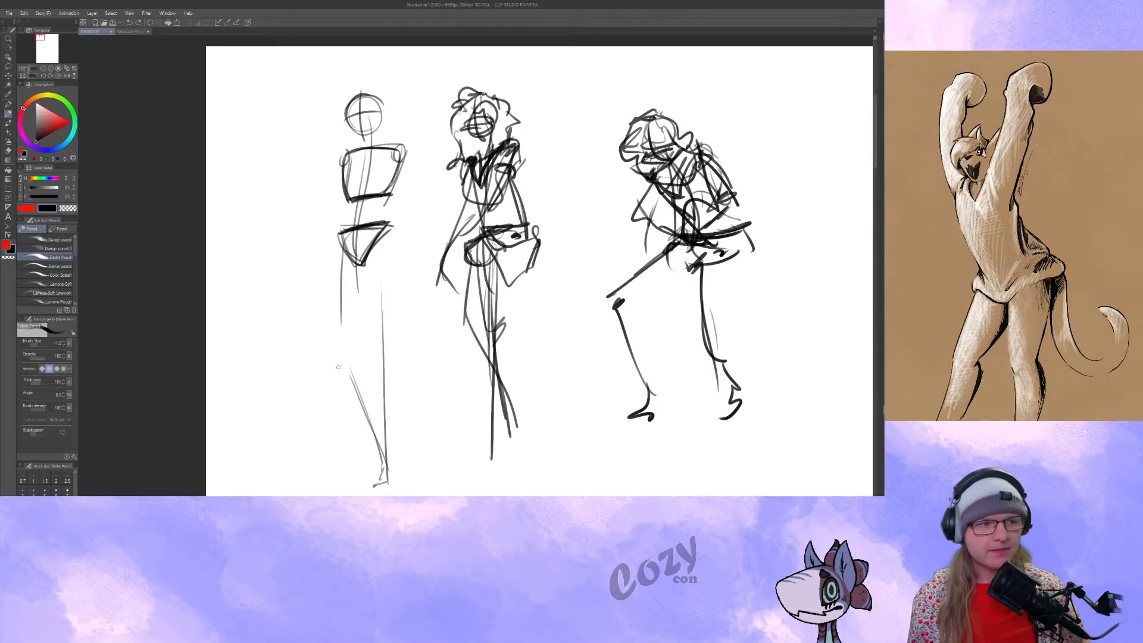
Compare the sketched figures with the reference photo of the standing model seen from the front and back.
{"action": "mouse_move", "coordinate": [689, 298]}
{"action": "left_mouse_down"}
{"action": "mouse_move", "coordinate": [463, 241]}
{"action": "mouse_move", "coordinate": [345, 275]}
{"action": "mouse_move", "coordinate": [884, 322]}
{"action": "left_mouse_up"}
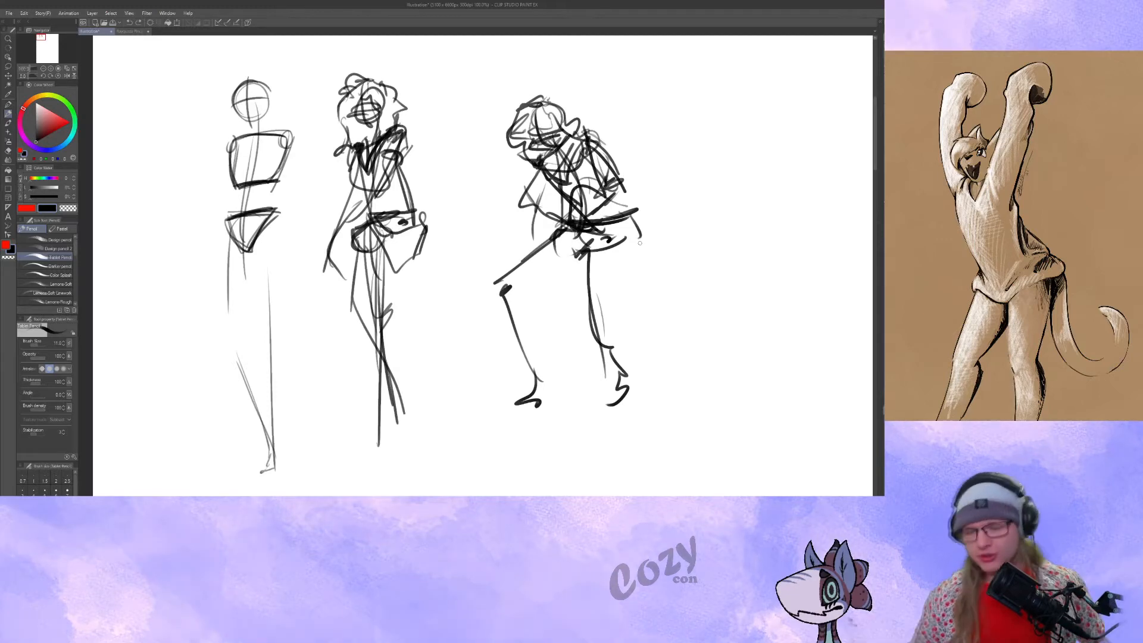
{"action": "mouse_move", "coordinate": [767, 351]}
{"action": "left_mouse_down"}
{"action": "mouse_move", "coordinate": [585, 304]}
{"action": "mouse_move", "coordinate": [684, 327]}
{"action": "mouse_move", "coordinate": [712, 377]}
{"action": "left_mouse_up"}
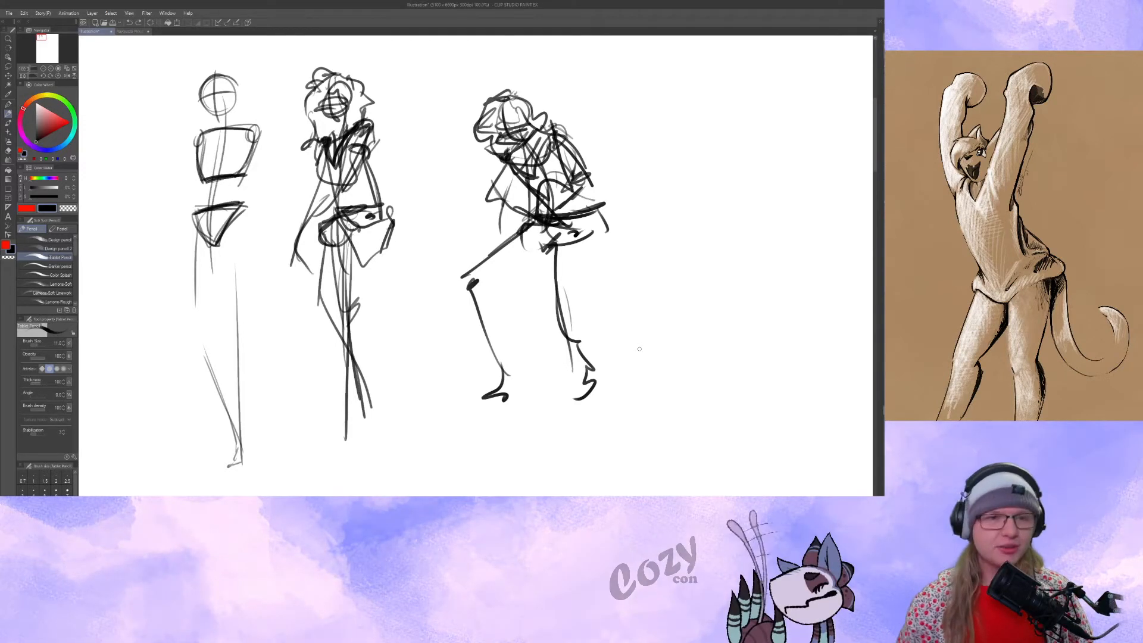
{"action": "left_click_drag", "start_coordinate": [719, 293], "coordinate": [782, 270]}
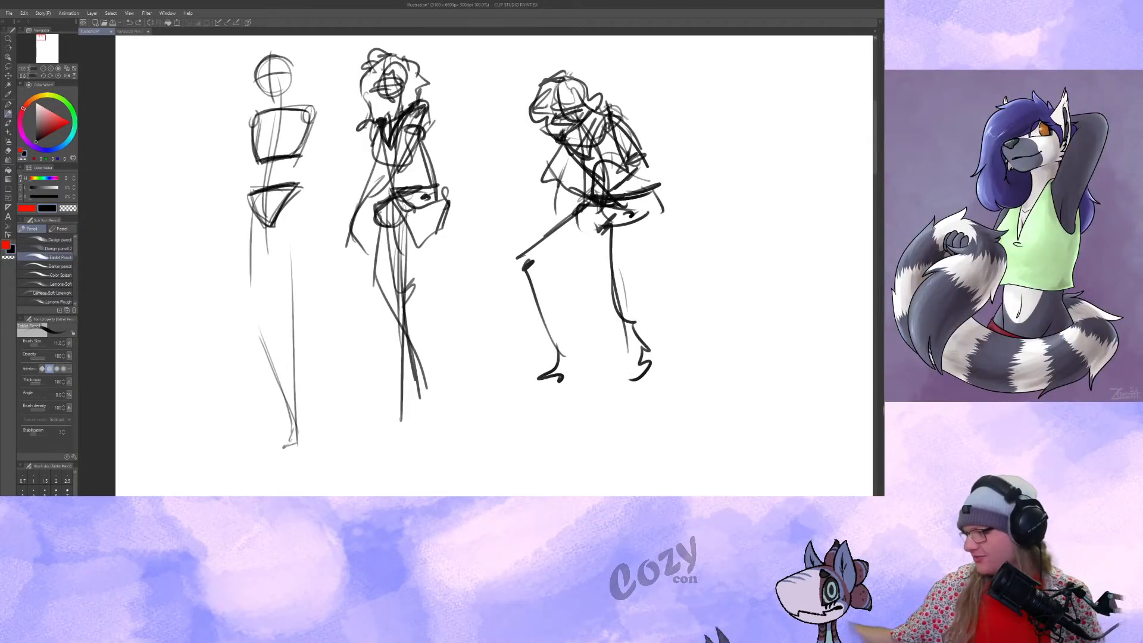
{"action": "mouse_move", "coordinate": [547, 289]}
{"action": "left_mouse_down"}
{"action": "mouse_move", "coordinate": [382, 289]}
{"action": "mouse_move", "coordinate": [124, 230]}
{"action": "mouse_move", "coordinate": [88, 84]}
{"action": "left_mouse_up"}
{"action": "key", "text": "ctrl+minus"}
{"action": "key", "text": "ctrl+minus"}
{"action": "left_click_drag", "start_coordinate": [539, 322], "coordinate": [171, 89]}
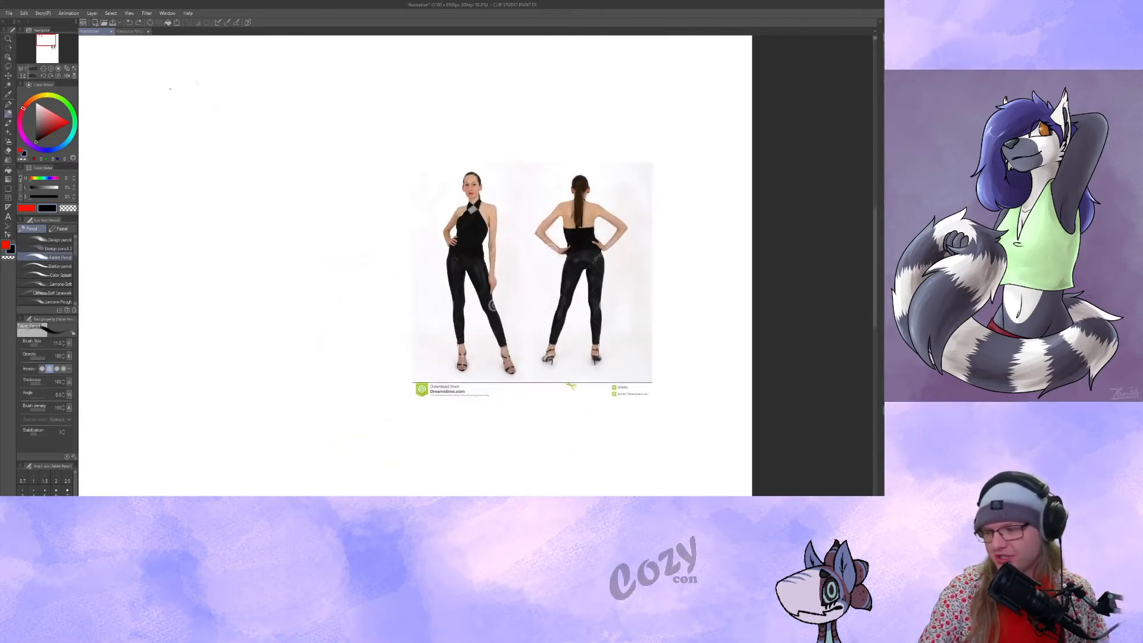
{"action": "left_click", "coordinate": [50, 72]}
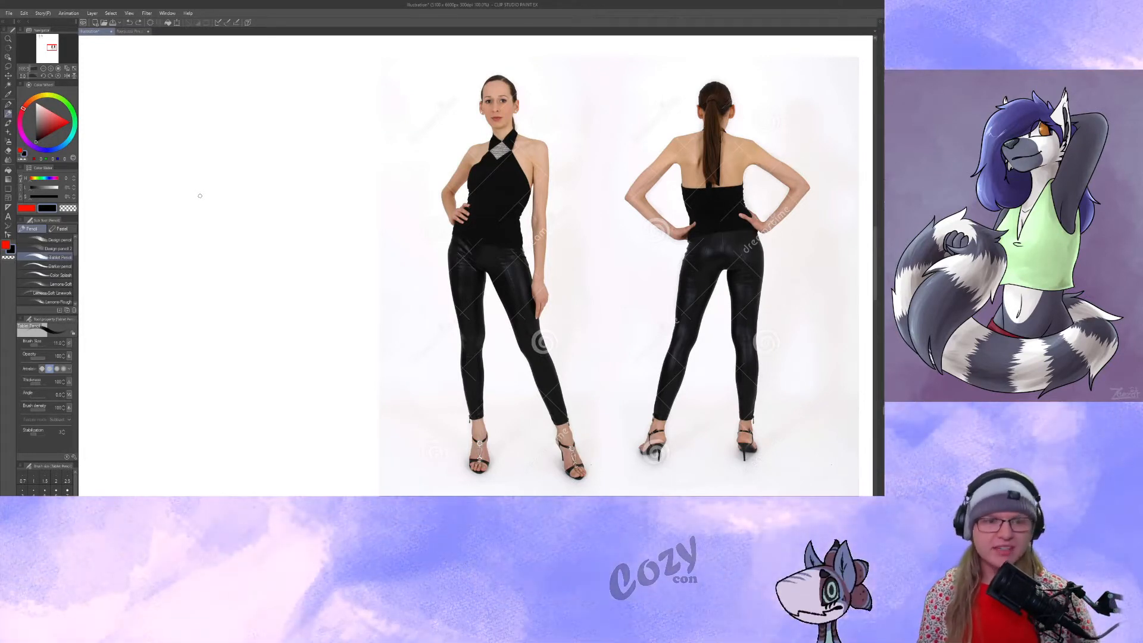
{"action": "left_click_drag", "start_coordinate": [395, 298], "coordinate": [429, 296]}
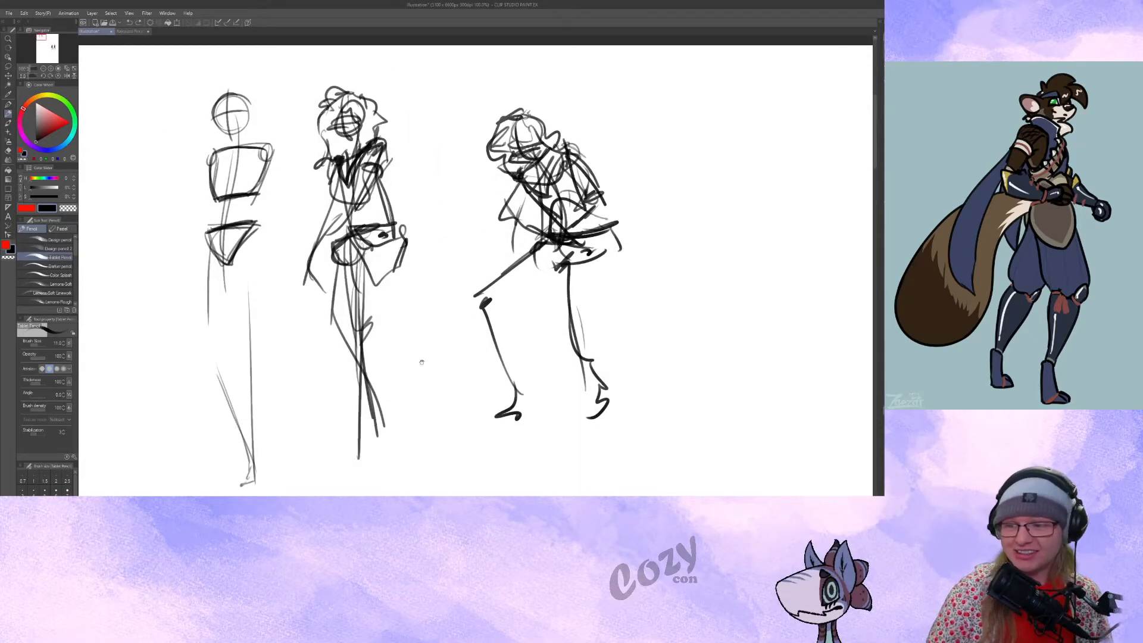
{"action": "left_click_drag", "start_coordinate": [422, 362], "coordinate": [435, 342]}
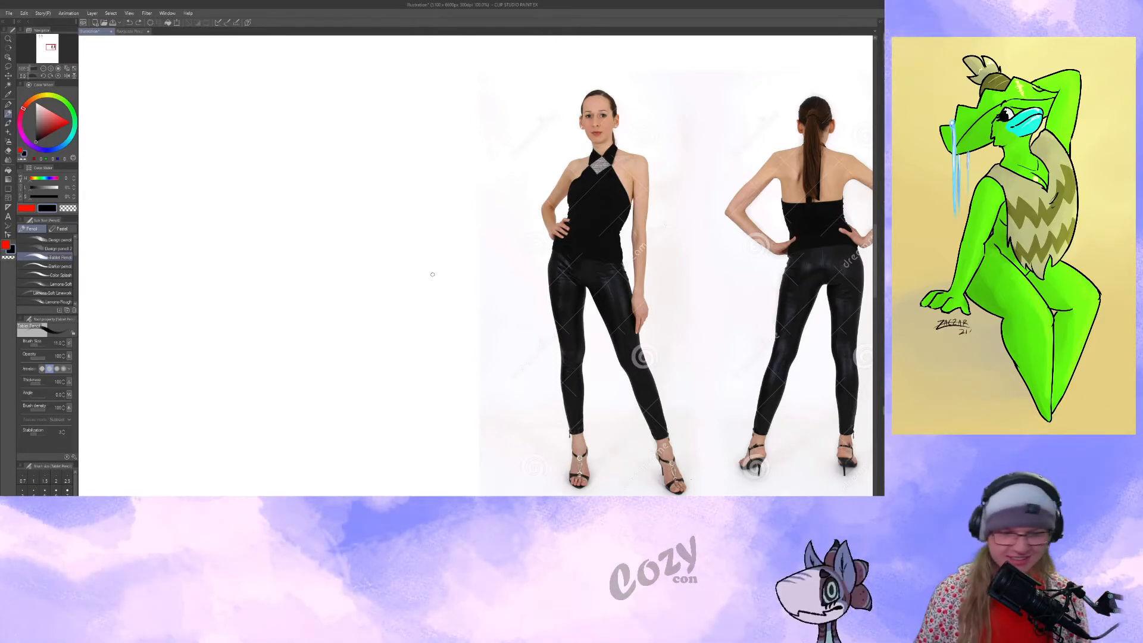
Draw a head circle with crossed guidelines in the blank area beside the reference photo, and a curved spine line below it.
{"action": "left_click_drag", "start_coordinate": [353, 94], "coordinate": [351, 136]}
{"action": "mouse_move", "coordinate": [328, 118]}
{"action": "left_mouse_down"}
{"action": "mouse_move", "coordinate": [346, 154]}
{"action": "mouse_move", "coordinate": [350, 117]}
{"action": "left_mouse_up"}
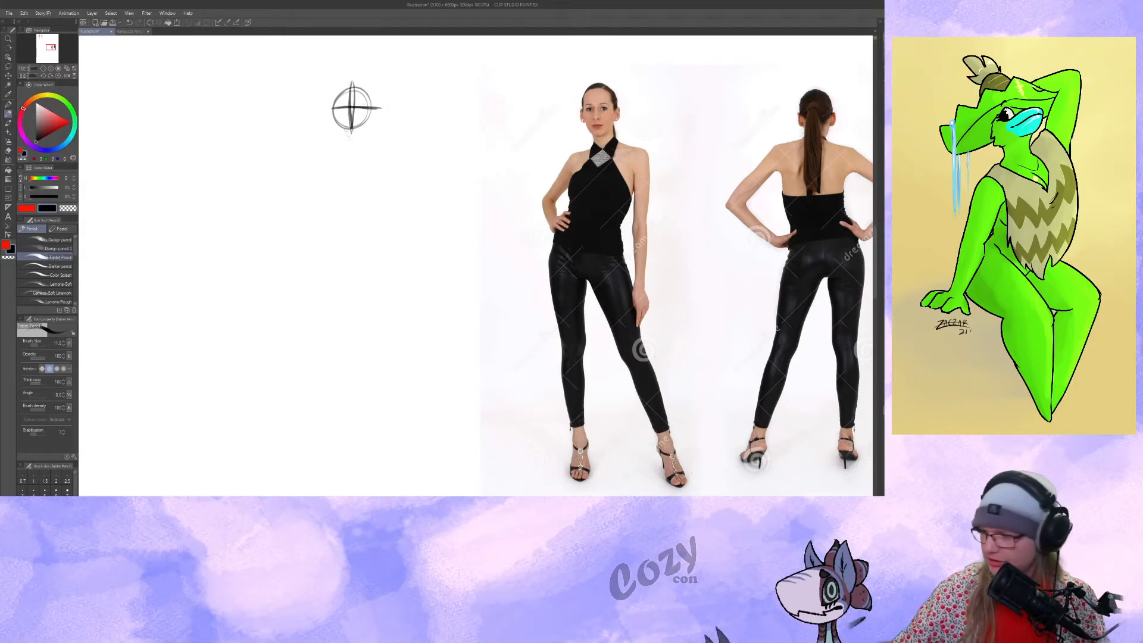
{"action": "left_click_drag", "start_coordinate": [349, 133], "coordinate": [333, 311]}
{"action": "key", "text": "ctrl+z"}
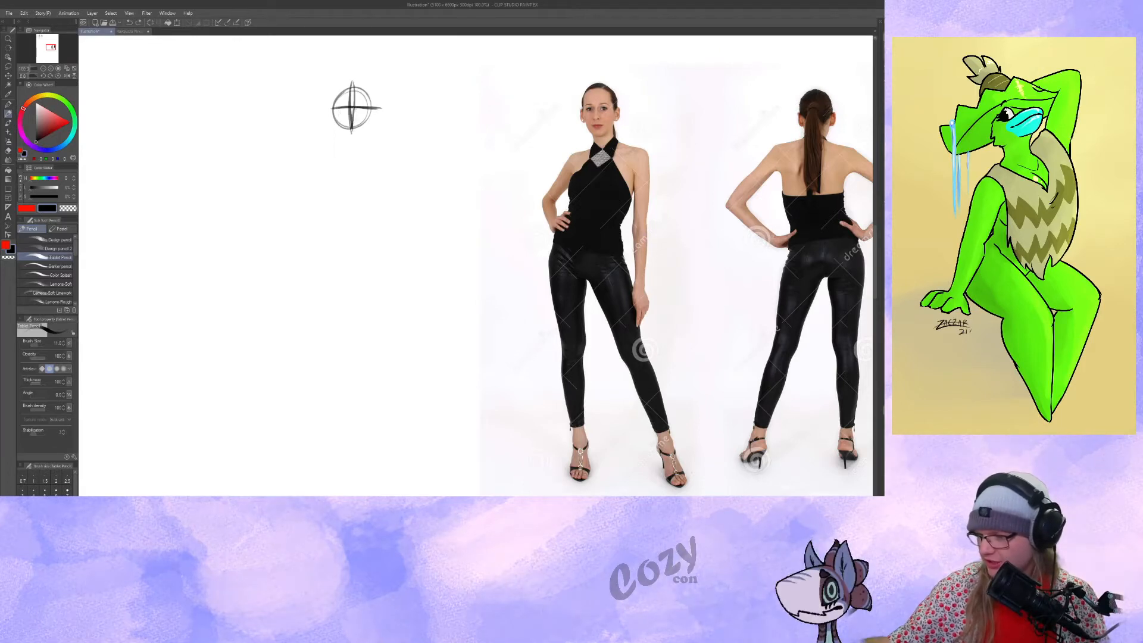
{"action": "left_click_drag", "start_coordinate": [353, 142], "coordinate": [350, 263]}
{"action": "left_click_drag", "start_coordinate": [354, 135], "coordinate": [360, 283]}
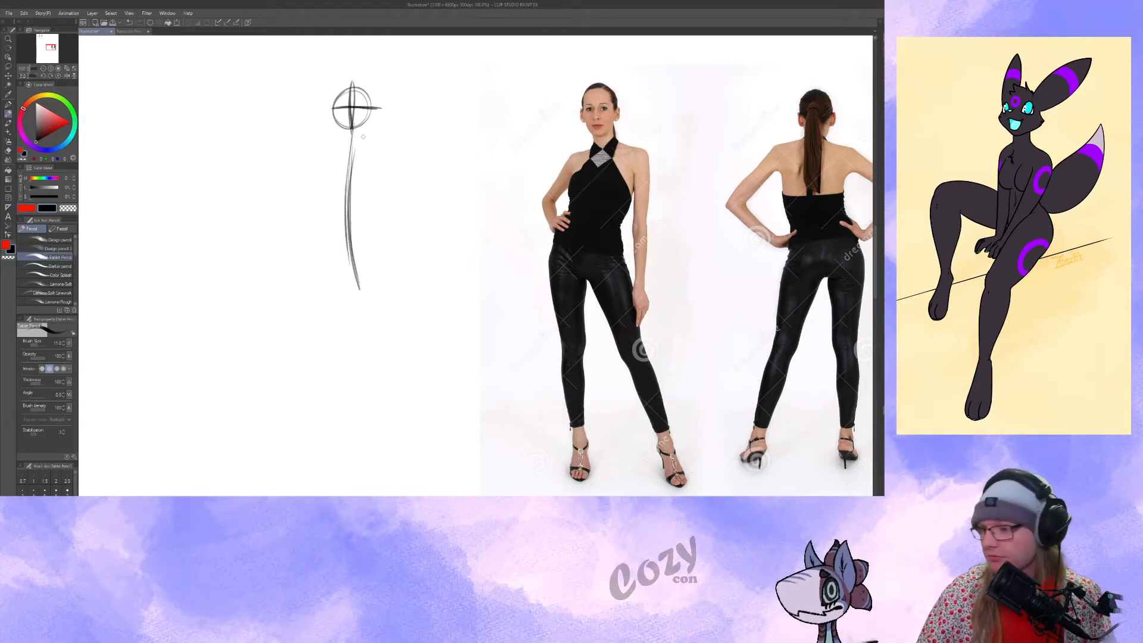
Draw a tilted boxy ribcage and an oppositely tilted triangular pelvis on the new spine, and darken the ribcage outline.
{"action": "mouse_move", "coordinate": [377, 139]}
{"action": "left_mouse_down"}
{"action": "mouse_move", "coordinate": [390, 134]}
{"action": "mouse_move", "coordinate": [371, 195]}
{"action": "left_mouse_up"}
{"action": "left_click_drag", "start_coordinate": [325, 159], "coordinate": [331, 198]}
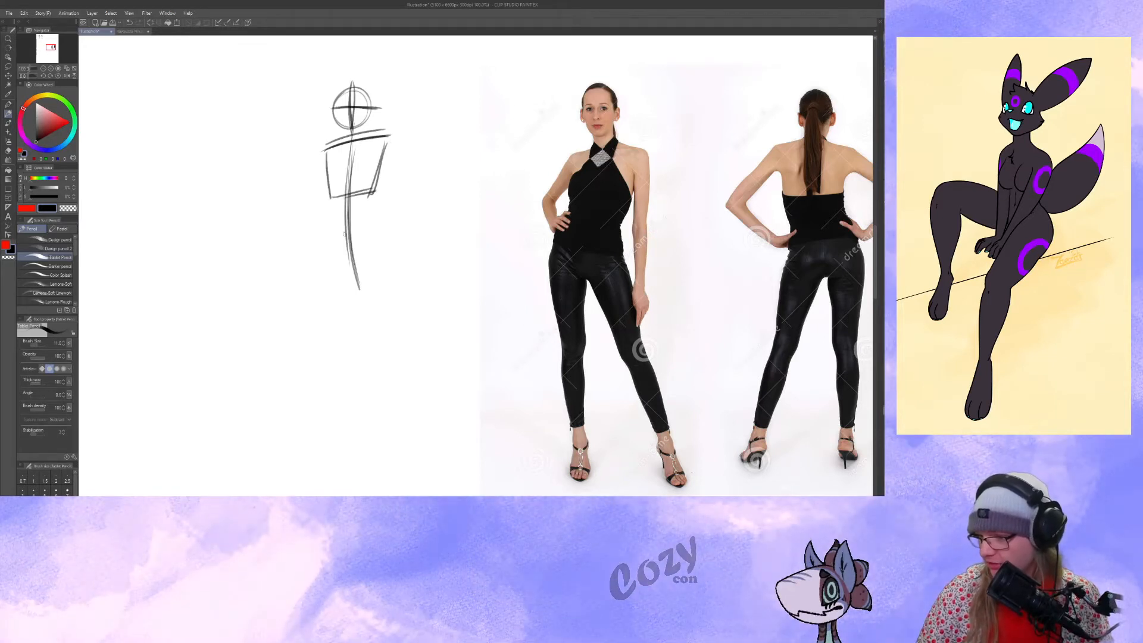
{"action": "mouse_move", "coordinate": [331, 235]}
{"action": "left_mouse_down"}
{"action": "mouse_move", "coordinate": [356, 244]}
{"action": "mouse_move", "coordinate": [329, 244]}
{"action": "mouse_move", "coordinate": [351, 280]}
{"action": "left_mouse_up"}
{"action": "left_click_drag", "start_coordinate": [378, 245], "coordinate": [355, 281]}
{"action": "left_click_drag", "start_coordinate": [328, 243], "coordinate": [351, 273]}
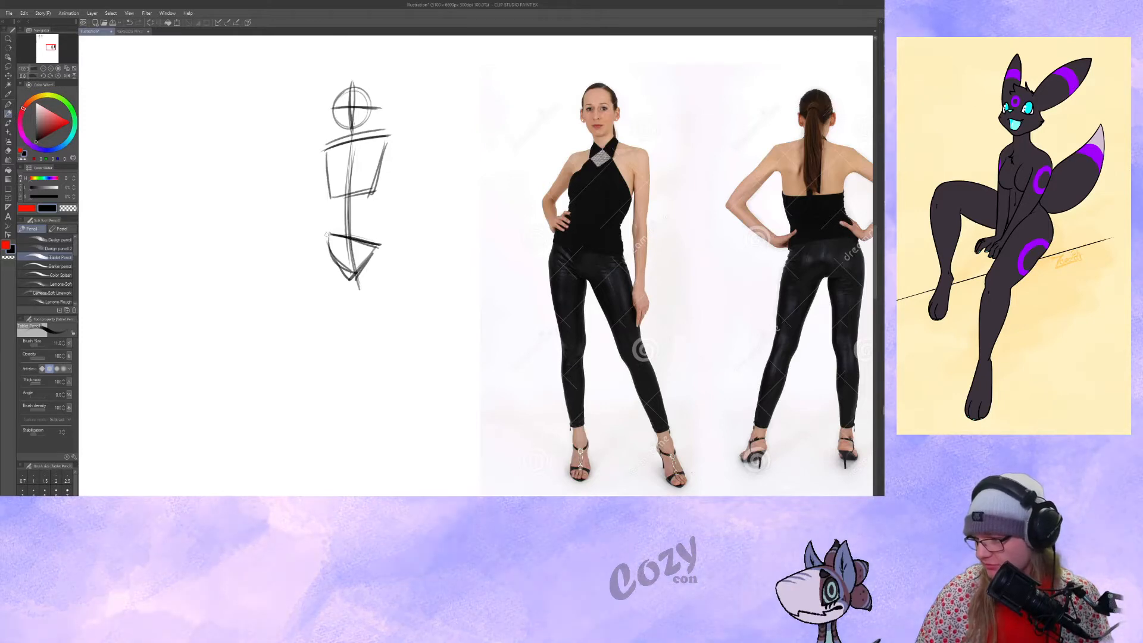
{"action": "mouse_move", "coordinate": [325, 156]}
{"action": "left_mouse_down"}
{"action": "mouse_move", "coordinate": [390, 134]}
{"action": "mouse_move", "coordinate": [370, 192]}
{"action": "left_mouse_up"}
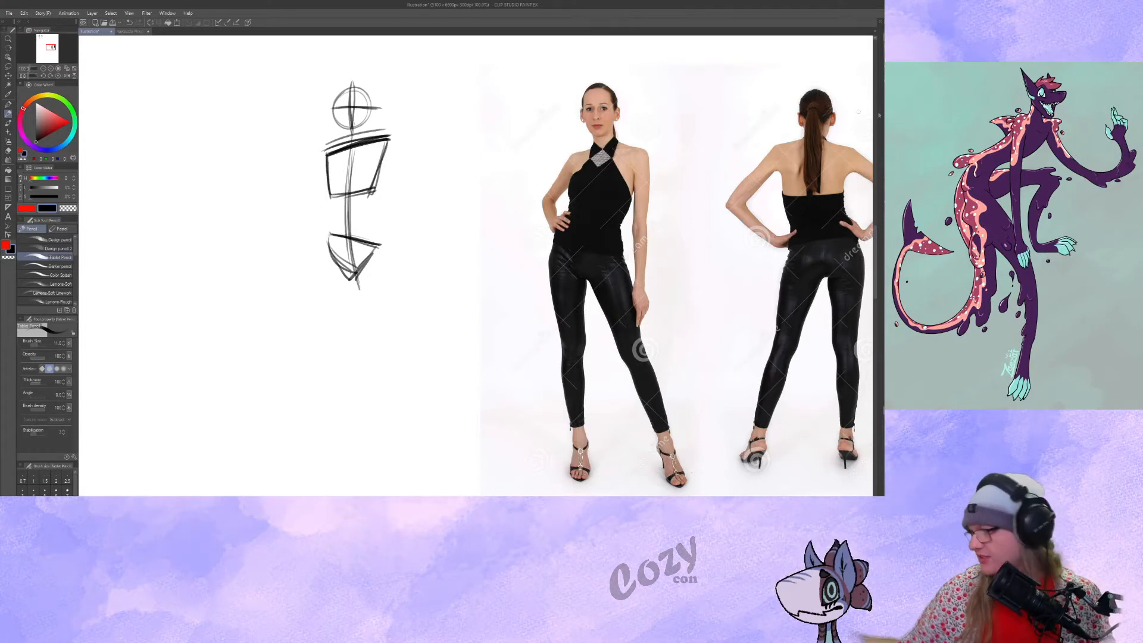
Remove the reference photo from the canvas, leaving only the sketch.
{"action": "key", "text": "Delete"}
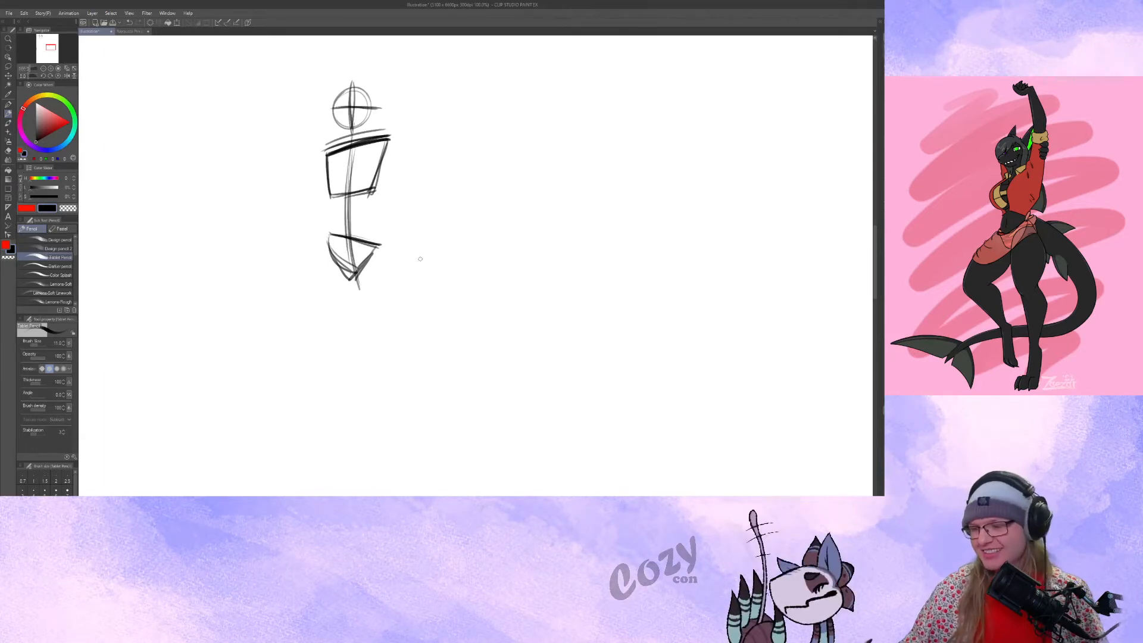
{"action": "left_click_drag", "start_coordinate": [420, 255], "coordinate": [464, 248]}
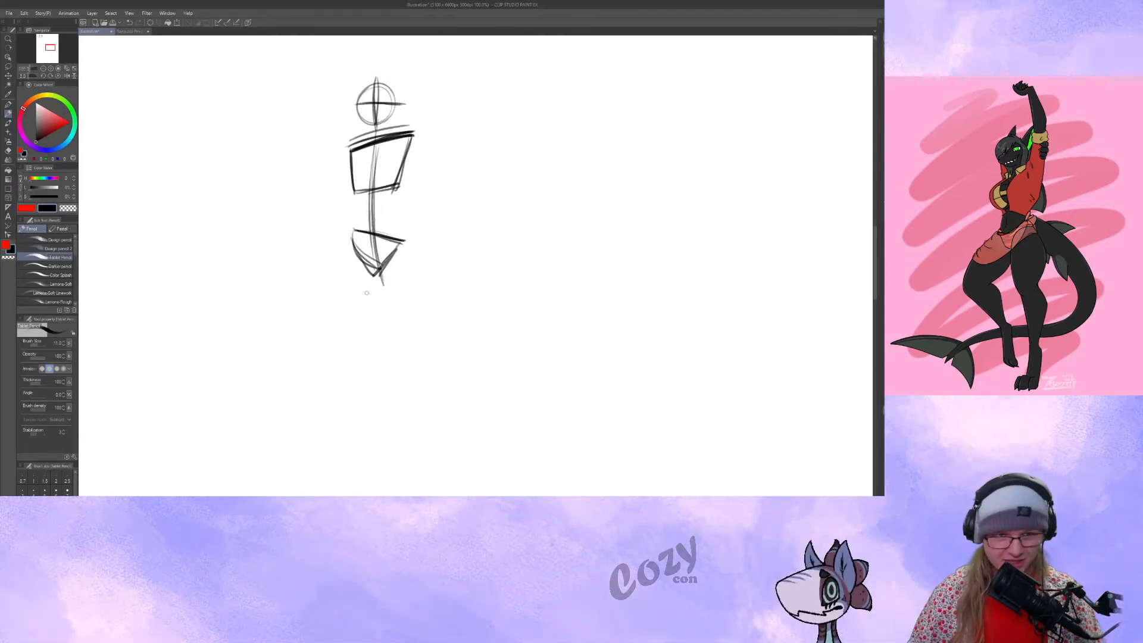
{"action": "left_click_drag", "start_coordinate": [357, 226], "coordinate": [395, 241]}
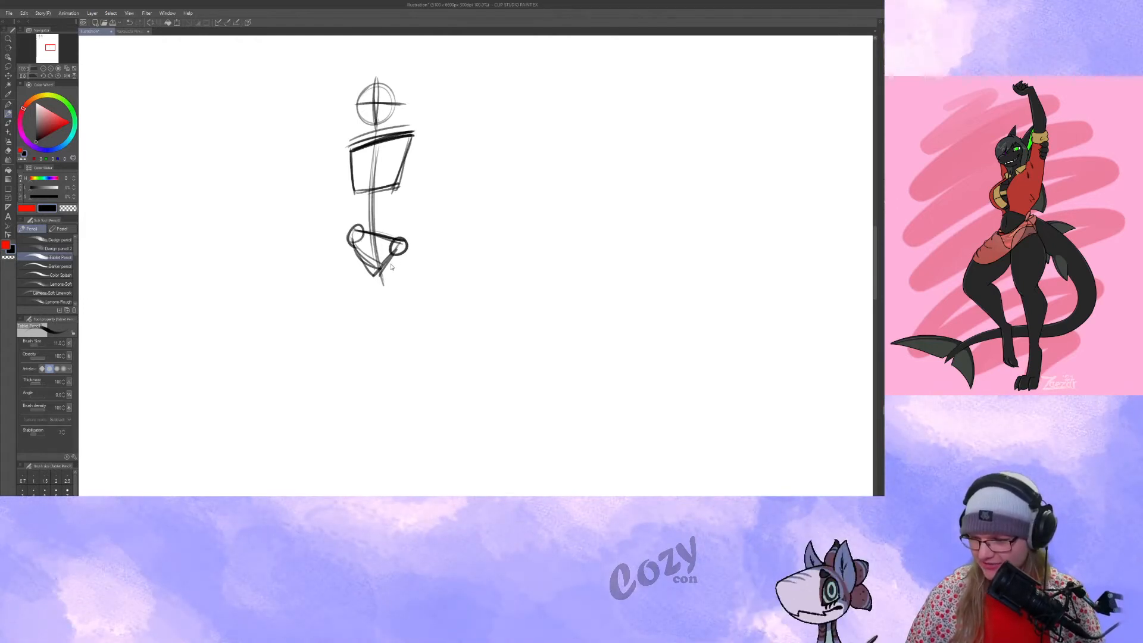
{"action": "key", "text": "ctrl+z"}
{"action": "key", "text": "ctrl+z"}
Draw the weight-bearing leg as a long, nearly vertical line down from the raised side of the pelvis.
{"action": "left_click_drag", "start_coordinate": [357, 274], "coordinate": [360, 479]}
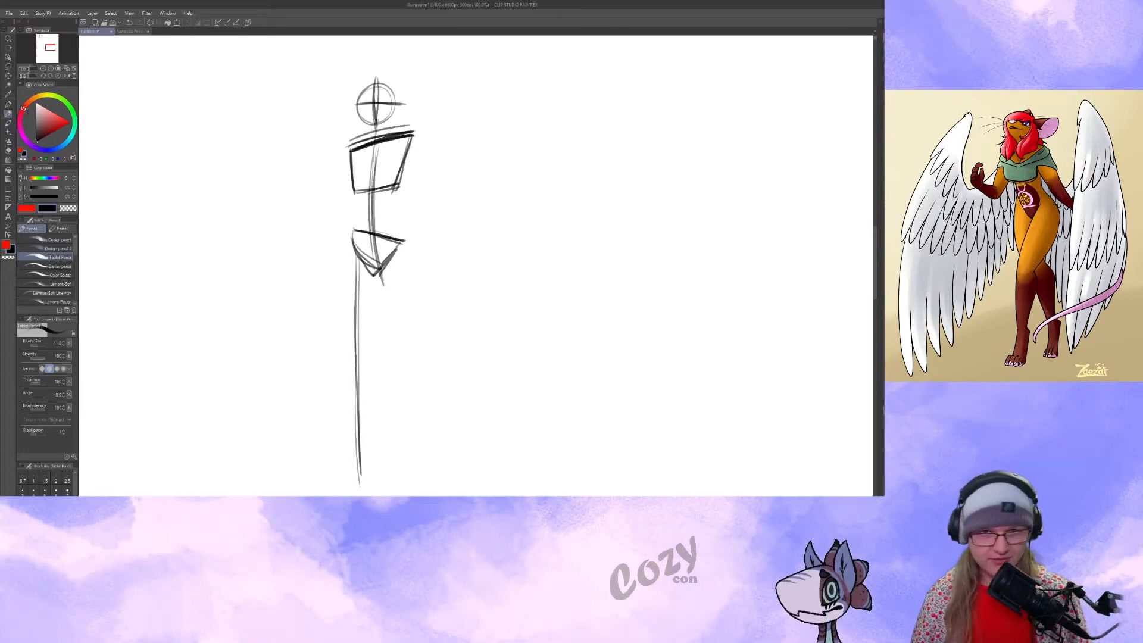
{"action": "left_click_drag", "start_coordinate": [394, 277], "coordinate": [399, 259]}
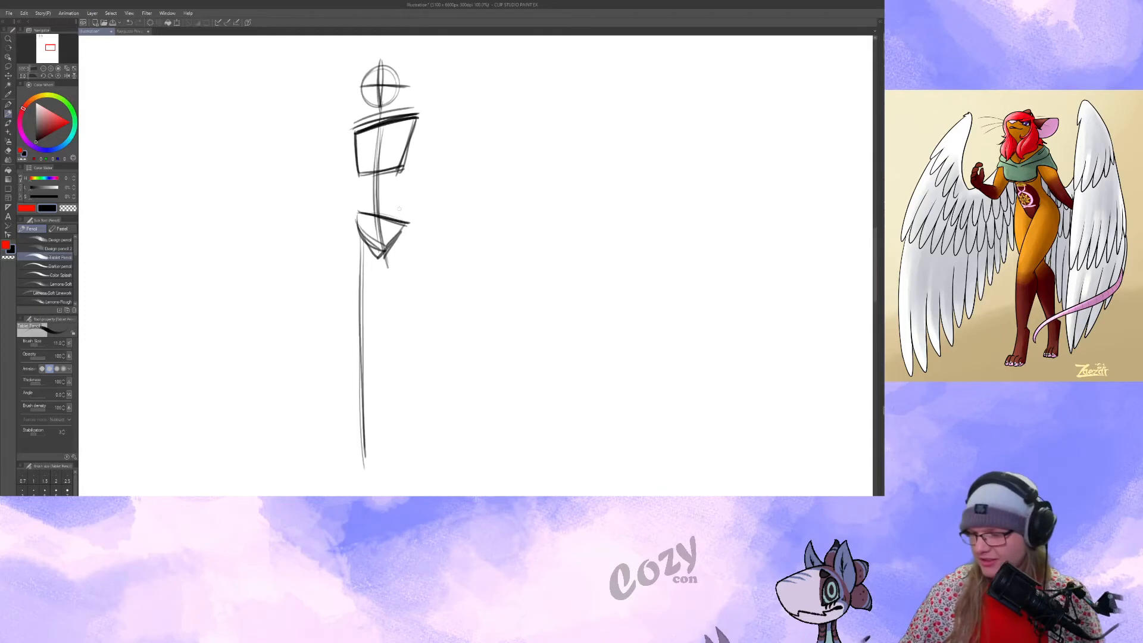
{"action": "left_click_drag", "start_coordinate": [422, 302], "coordinate": [500, 428]}
{"action": "key", "text": "ctrl+z"}
{"action": "mouse_move", "coordinate": [400, 251]}
{"action": "left_mouse_down"}
{"action": "mouse_move", "coordinate": [382, 372]}
{"action": "mouse_move", "coordinate": [417, 457]}
{"action": "left_mouse_up"}
{"action": "left_click_drag", "start_coordinate": [387, 343], "coordinate": [422, 469]}
{"action": "left_click_drag", "start_coordinate": [403, 240], "coordinate": [458, 423]}
{"action": "key", "text": "ctrl+z"}
{"action": "key", "text": "ctrl+z"}
{"action": "key", "text": "ctrl+z"}
{"action": "key", "text": "ctrl+z"}
Draw the second leg angled outward from the lower hip with a foot, and finish the straight leg with its own foot.
{"action": "left_click_drag", "start_coordinate": [400, 253], "coordinate": [478, 462]}
{"action": "left_click_drag", "start_coordinate": [362, 260], "coordinate": [372, 460]}
{"action": "mouse_move", "coordinate": [367, 428]}
{"action": "left_mouse_down"}
{"action": "mouse_move", "coordinate": [363, 271]}
{"action": "mouse_move", "coordinate": [369, 454]}
{"action": "mouse_move", "coordinate": [383, 460]}
{"action": "left_mouse_up"}
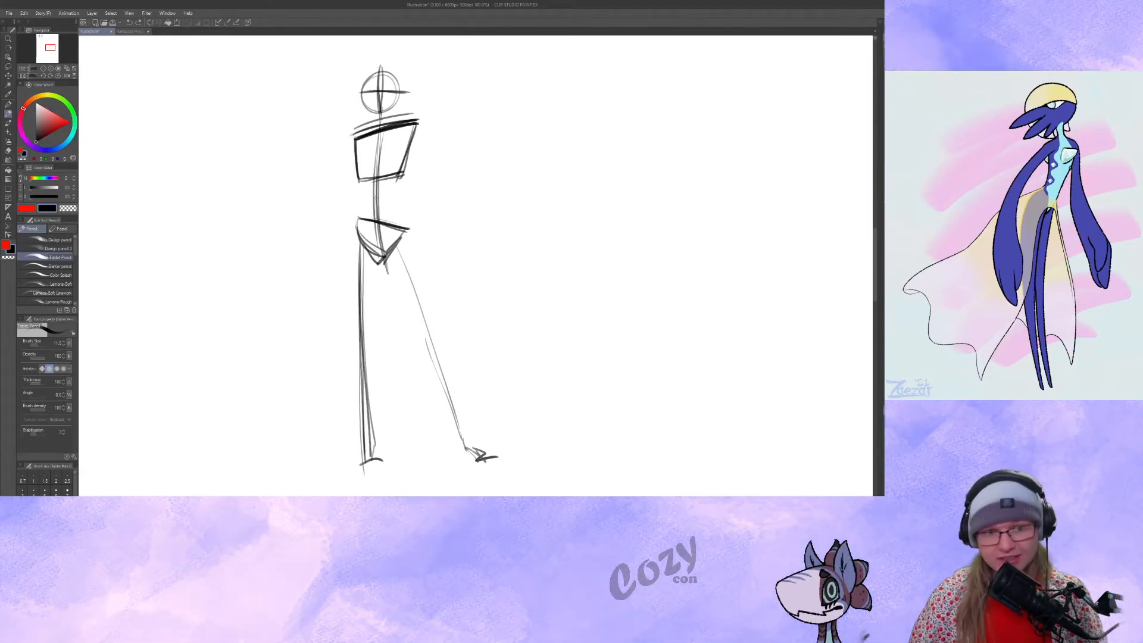
Darken the spine with a heavy curve running from the neck through the ribcage to the pelvis.
{"action": "left_click_drag", "start_coordinate": [391, 193], "coordinate": [381, 221]}
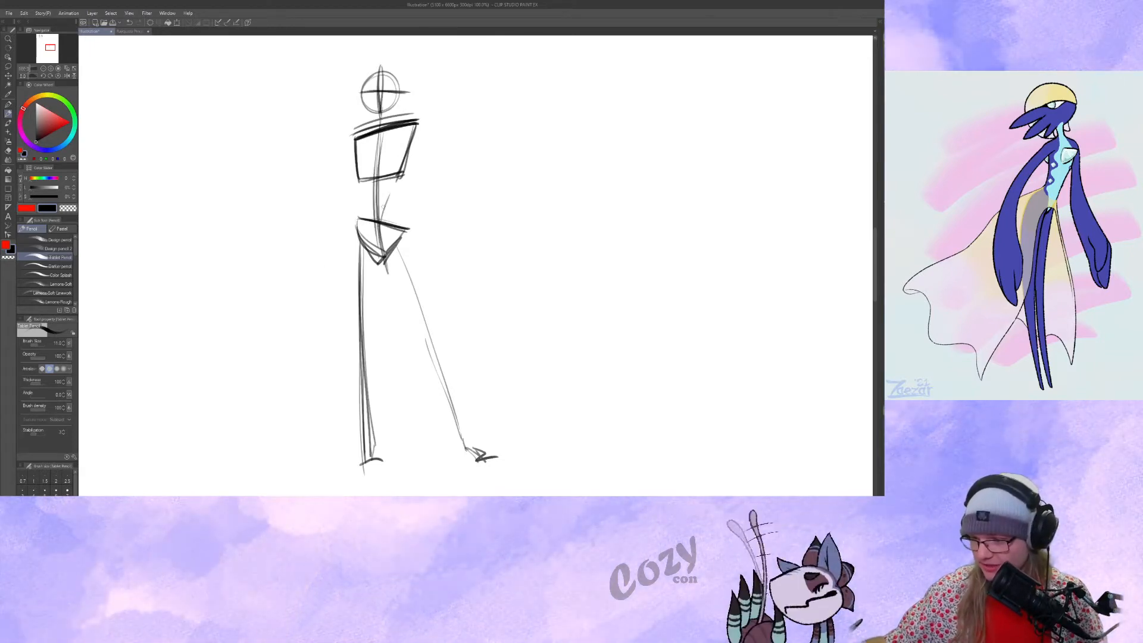
{"action": "key", "text": "ctrl+z"}
{"action": "left_click_drag", "start_coordinate": [381, 116], "coordinate": [379, 218]}
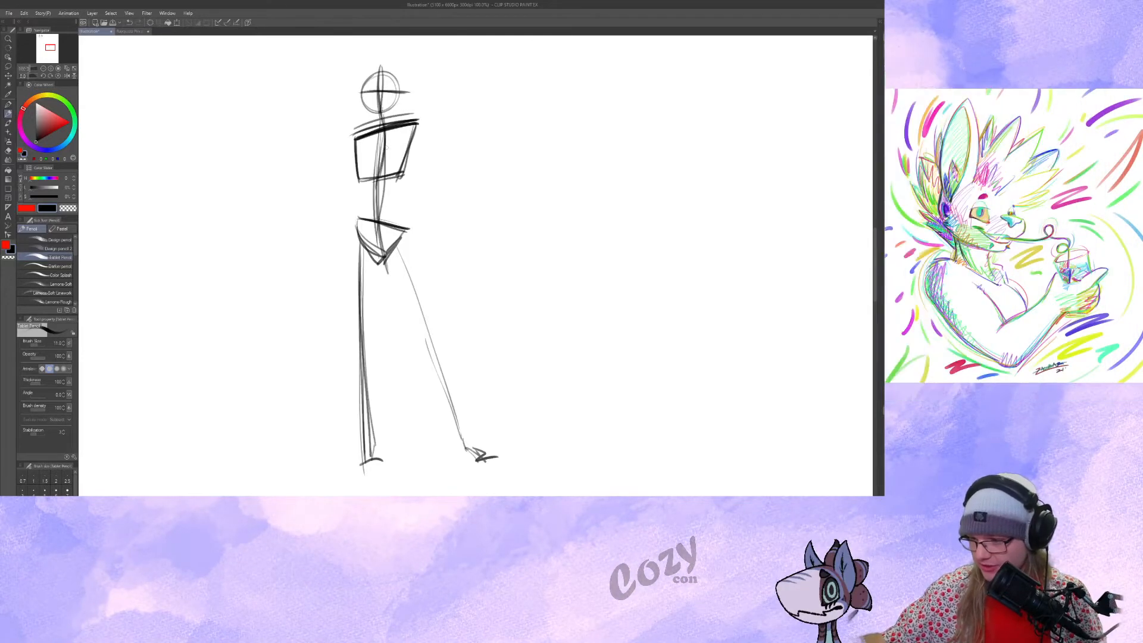
{"action": "left_click_drag", "start_coordinate": [384, 131], "coordinate": [380, 209]}
{"action": "left_click_drag", "start_coordinate": [385, 134], "coordinate": [386, 166]}
{"action": "left_click_drag", "start_coordinate": [380, 108], "coordinate": [384, 127]}
{"action": "left_click_drag", "start_coordinate": [386, 182], "coordinate": [378, 216]}
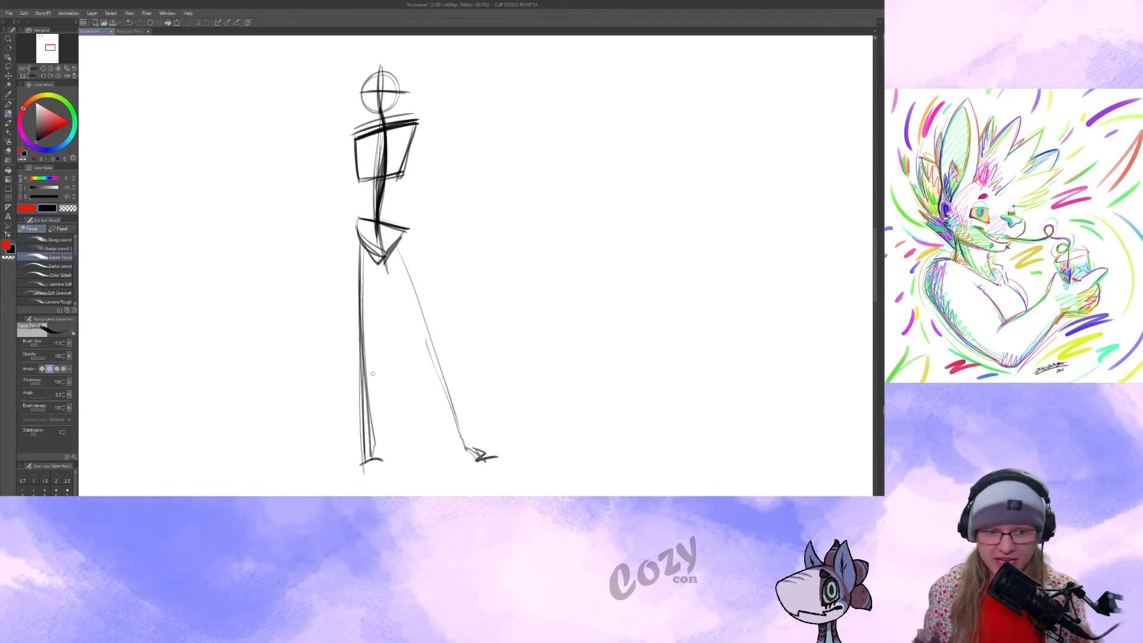
Draw extended straight lines through the shoulders and the hips, tilting in opposite directions.
{"action": "left_click_drag", "start_coordinate": [373, 374], "coordinate": [367, 376]}
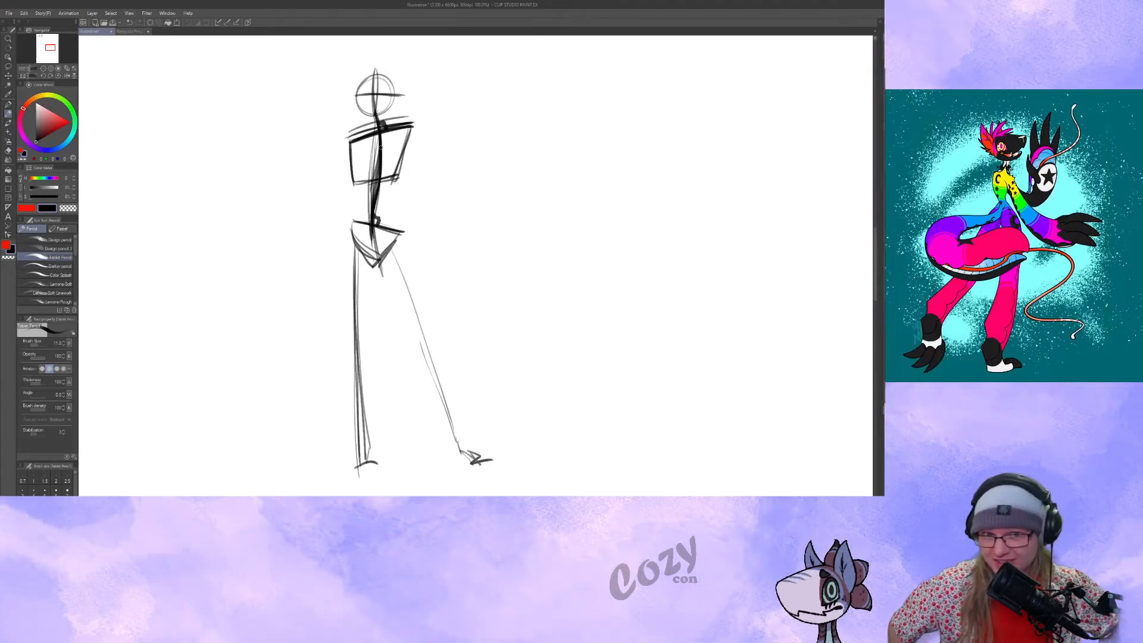
{"action": "left_click_drag", "start_coordinate": [409, 214], "coordinate": [423, 221]}
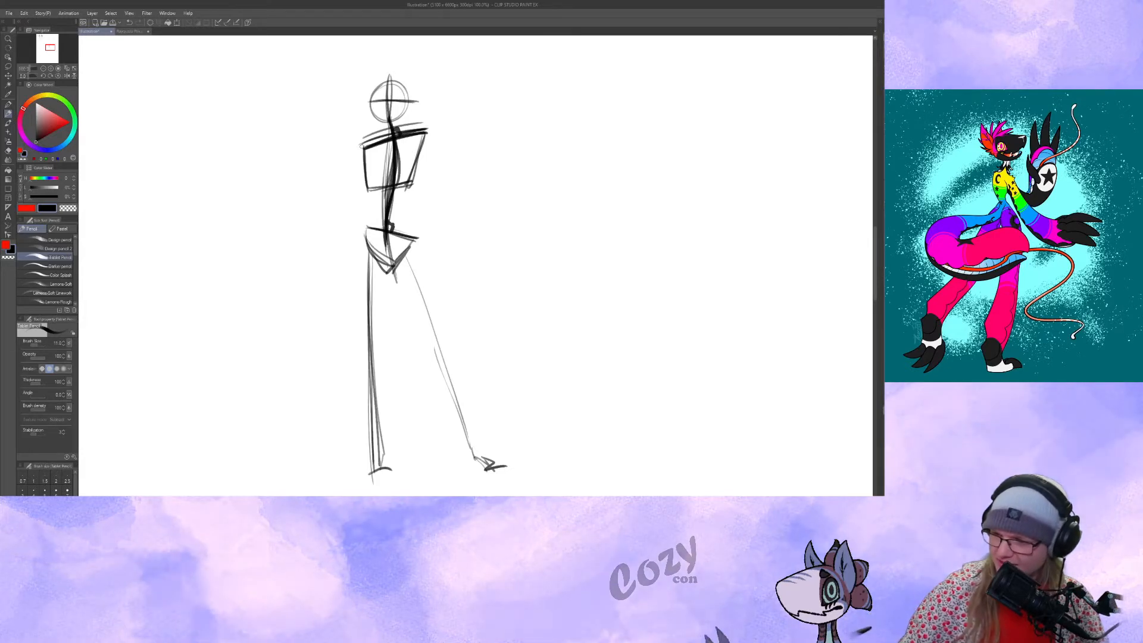
{"action": "left_click_drag", "start_coordinate": [348, 151], "coordinate": [451, 119]}
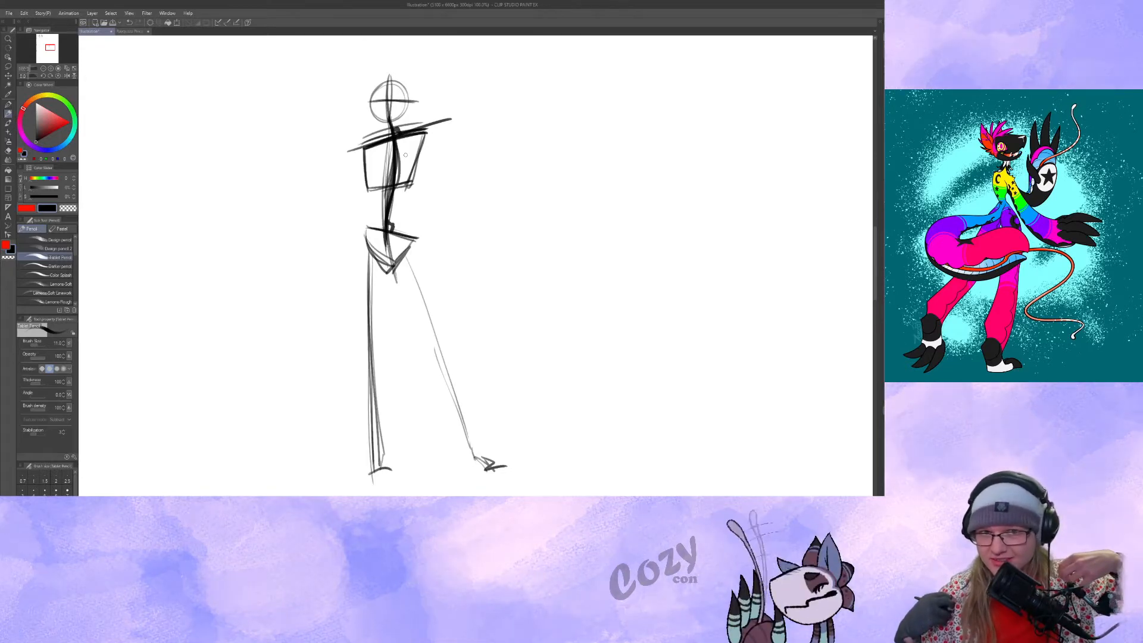
{"action": "left_click_drag", "start_coordinate": [347, 220], "coordinate": [475, 253]}
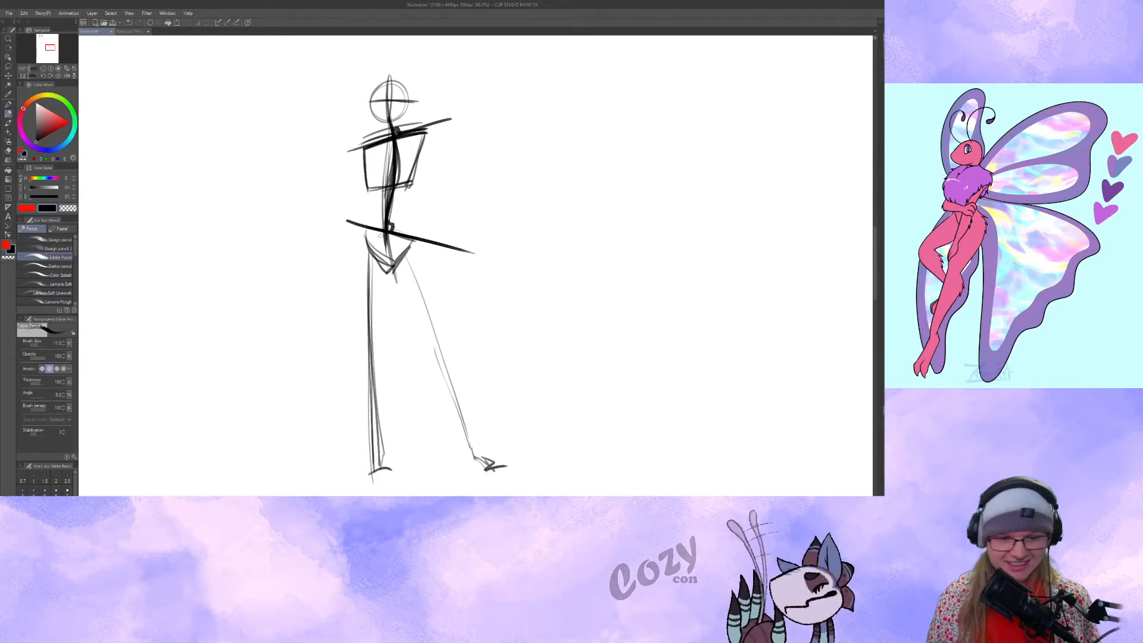
Add small shoulder joint circles to the figure and sketch both arms hanging down from them.
{"action": "left_click_drag", "start_coordinate": [361, 143], "coordinate": [349, 298]}
{"action": "key", "text": "ctrl+z"}
{"action": "mouse_move", "coordinate": [419, 137]}
{"action": "left_mouse_down"}
{"action": "mouse_move", "coordinate": [435, 143]}
{"action": "mouse_move", "coordinate": [434, 251]}
{"action": "left_mouse_up"}
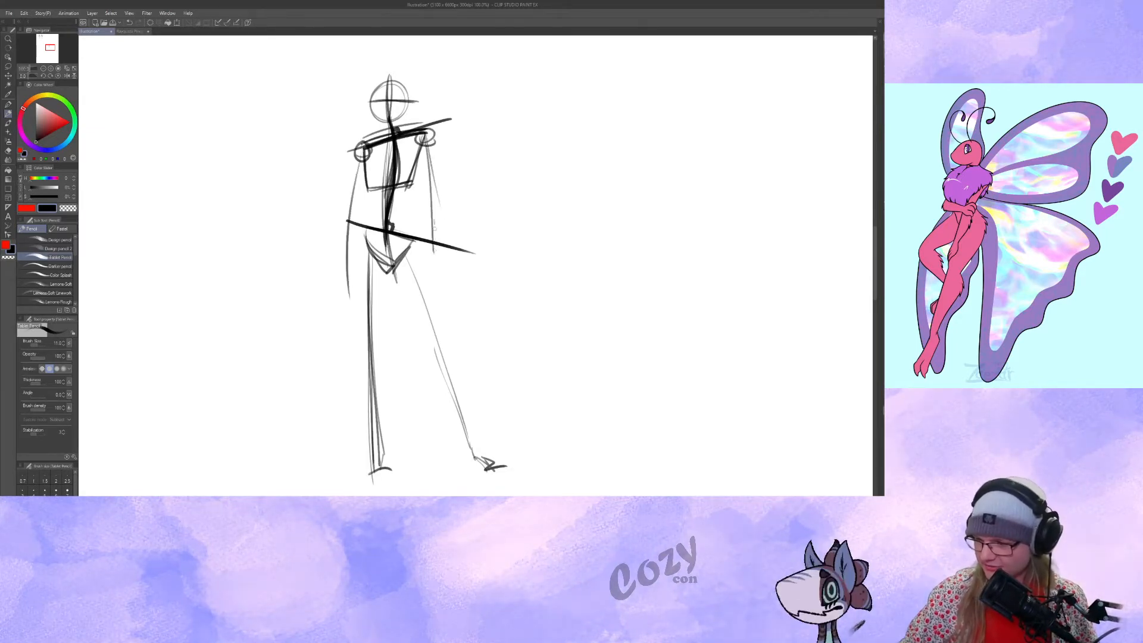
{"action": "left_click_drag", "start_coordinate": [427, 148], "coordinate": [435, 245]}
{"action": "left_click_drag", "start_coordinate": [464, 307], "coordinate": [465, 316]}
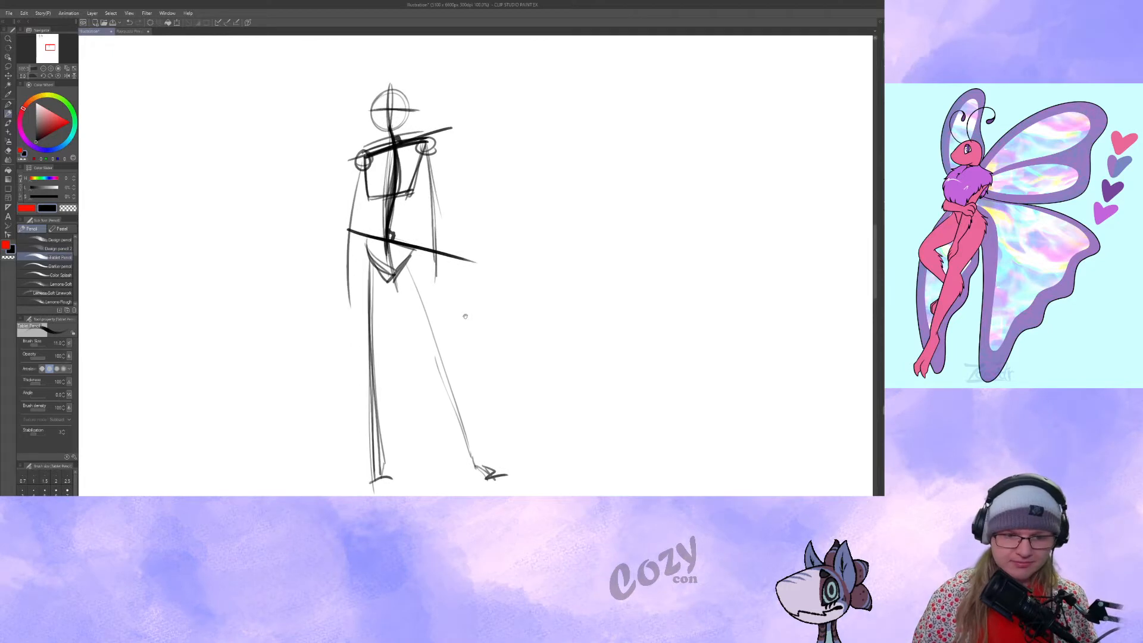
Add simple elongated hand shapes to the ends of both arms on the gesture figure.
{"action": "left_click_drag", "start_coordinate": [436, 267], "coordinate": [441, 276]}
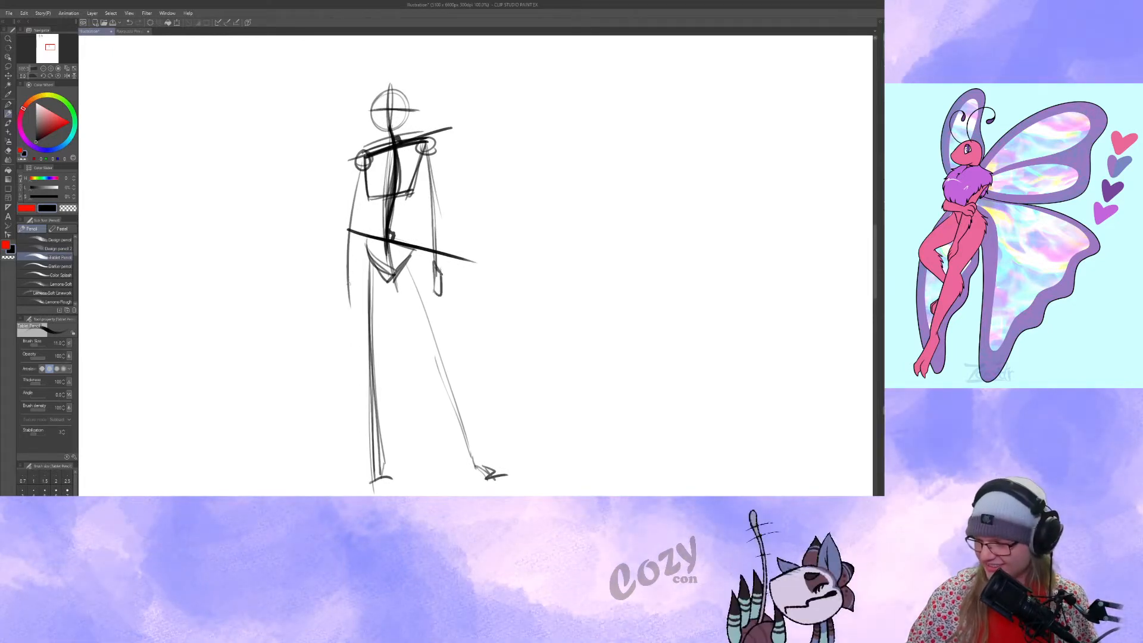
{"action": "left_click_drag", "start_coordinate": [349, 283], "coordinate": [350, 306]}
{"action": "left_click_drag", "start_coordinate": [490, 263], "coordinate": [490, 252]}
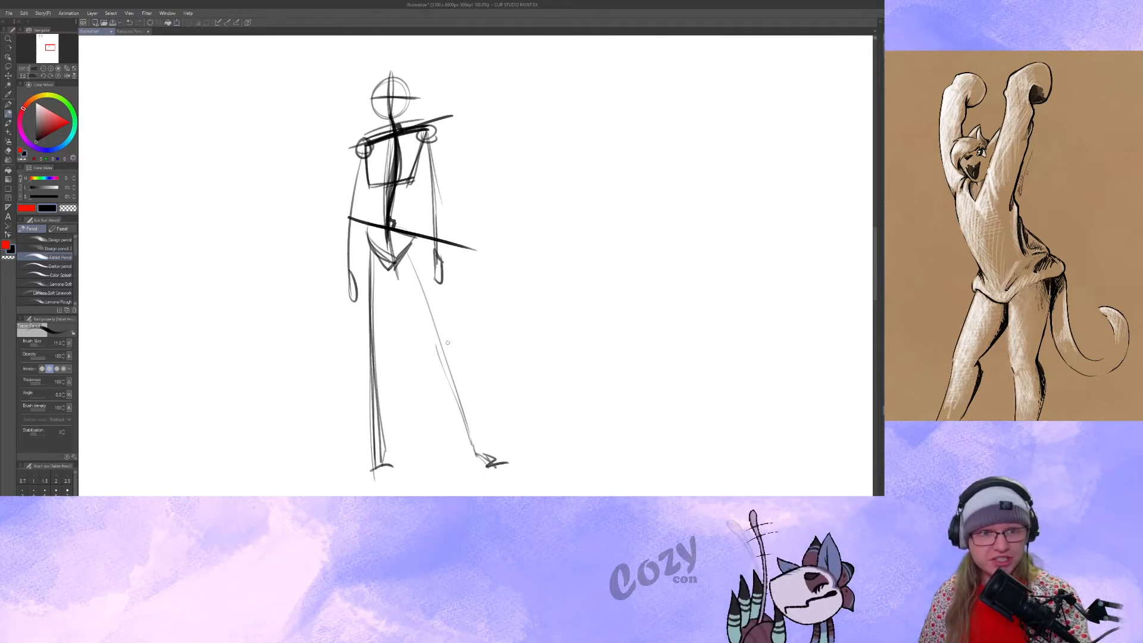
Start another figure beside the first with a crossed head circle, a curved spine and a tilted shoulder line.
{"action": "left_click_drag", "start_coordinate": [448, 343], "coordinate": [544, 364]}
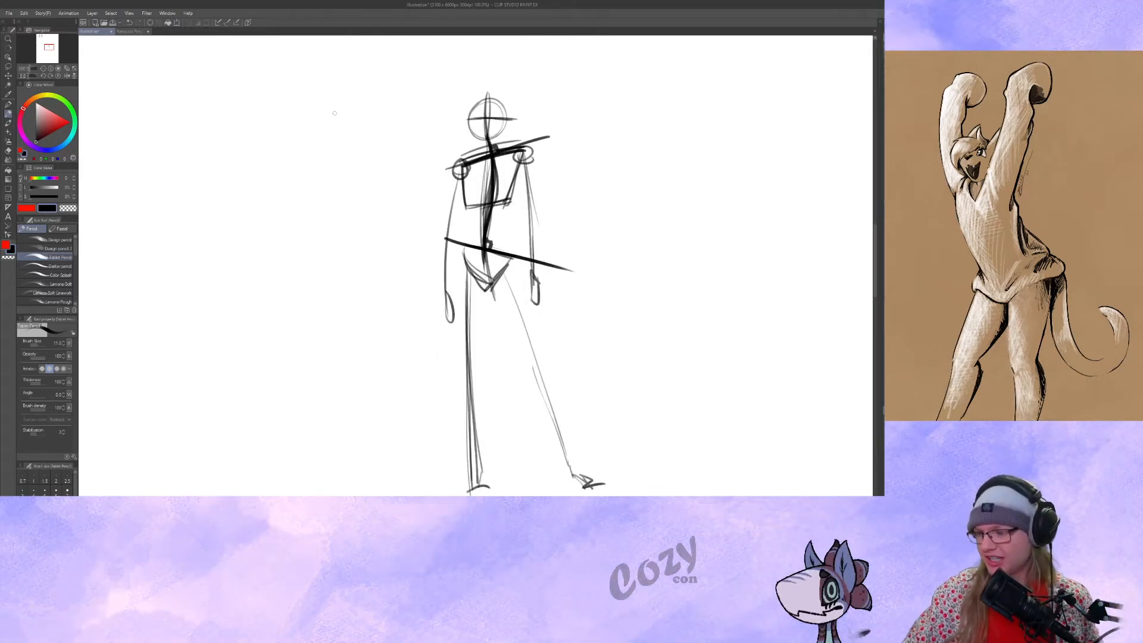
{"action": "mouse_move", "coordinate": [324, 141]}
{"action": "left_mouse_down"}
{"action": "mouse_move", "coordinate": [352, 122]}
{"action": "mouse_move", "coordinate": [336, 164]}
{"action": "mouse_move", "coordinate": [332, 299]}
{"action": "left_mouse_up"}
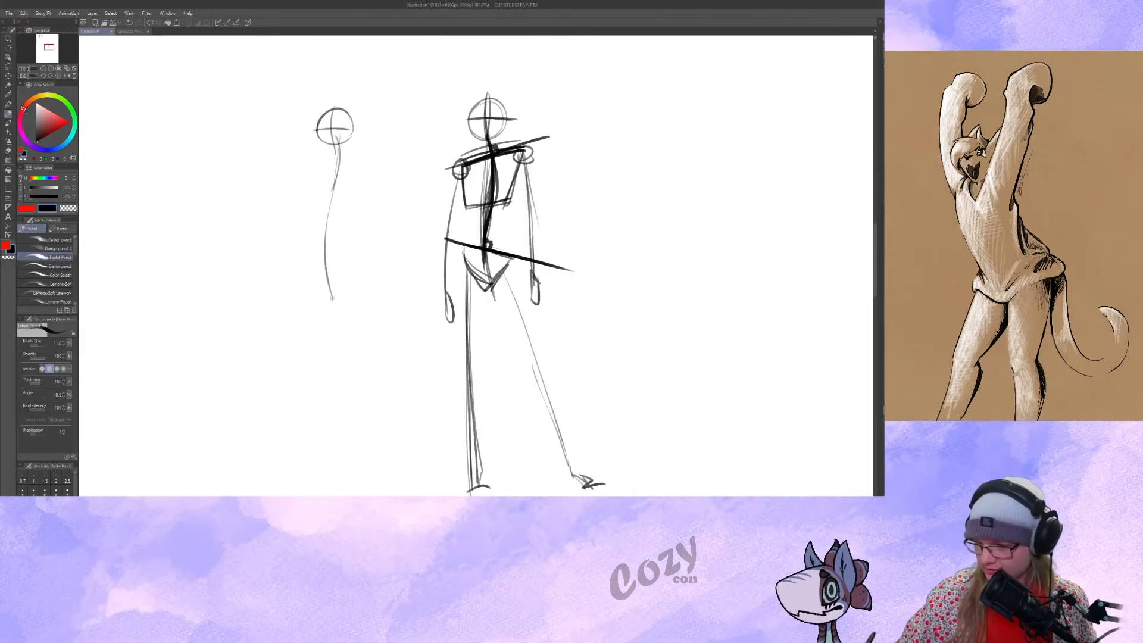
{"action": "left_click_drag", "start_coordinate": [316, 170], "coordinate": [370, 150]}
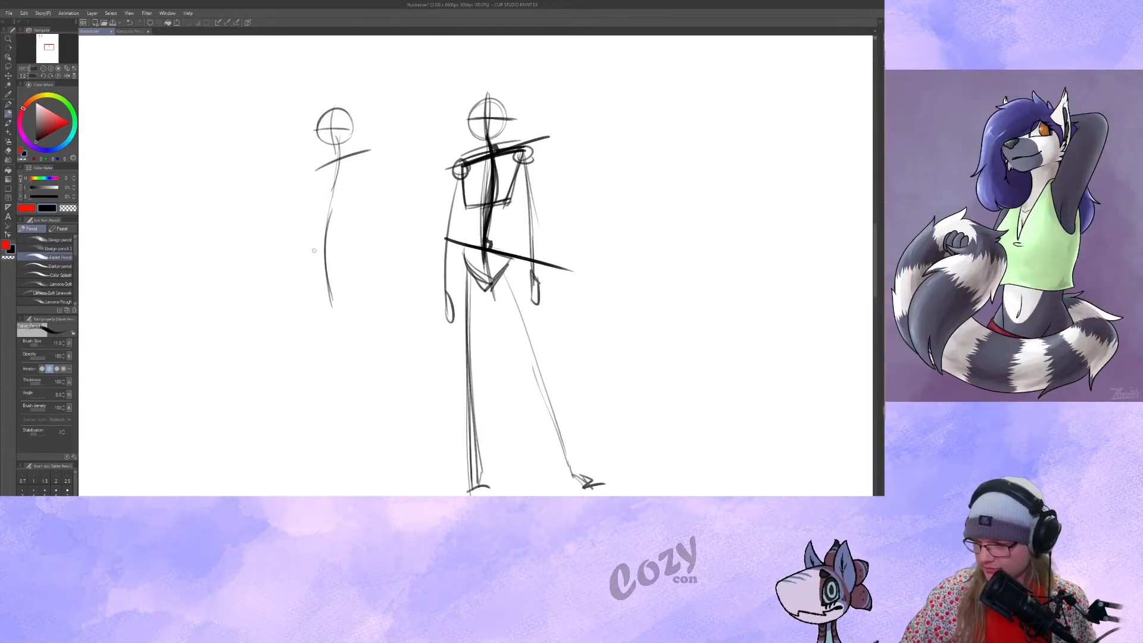
Add an angular pelvis with an opposing tilt and a boxy ribcage around the new figure's spine.
{"action": "left_click_drag", "start_coordinate": [356, 265], "coordinate": [333, 285]}
{"action": "mouse_move", "coordinate": [316, 168]}
{"action": "left_mouse_down"}
{"action": "mouse_move", "coordinate": [315, 212]}
{"action": "mouse_move", "coordinate": [359, 210]}
{"action": "left_mouse_up"}
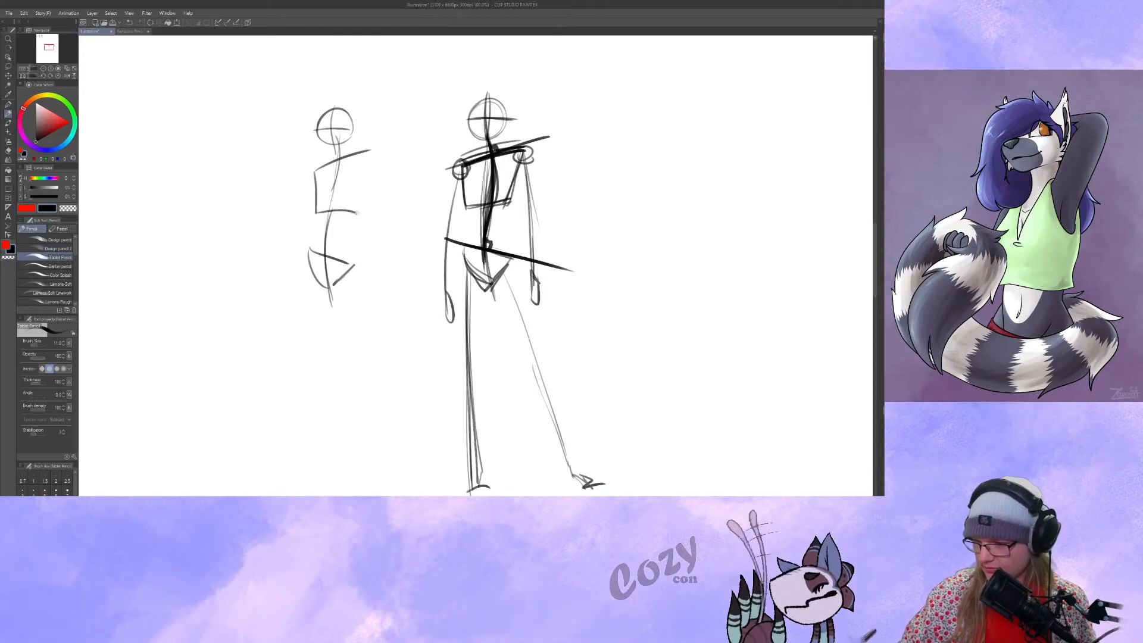
{"action": "left_click_drag", "start_coordinate": [372, 153], "coordinate": [358, 212]}
Sketch the new figure's legs, one near-vertical with a knee joint and foot, the other angled far outward from the hip.
{"action": "left_click_drag", "start_coordinate": [308, 280], "coordinate": [331, 479]}
{"action": "mouse_move", "coordinate": [343, 266]}
{"action": "left_mouse_down"}
{"action": "mouse_move", "coordinate": [405, 438]}
{"action": "mouse_move", "coordinate": [422, 471]}
{"action": "mouse_move", "coordinate": [401, 402]}
{"action": "mouse_move", "coordinate": [438, 476]}
{"action": "left_mouse_up"}
{"action": "left_click_drag", "start_coordinate": [309, 274], "coordinate": [314, 366]}
{"action": "left_click_drag", "start_coordinate": [308, 366], "coordinate": [333, 482]}
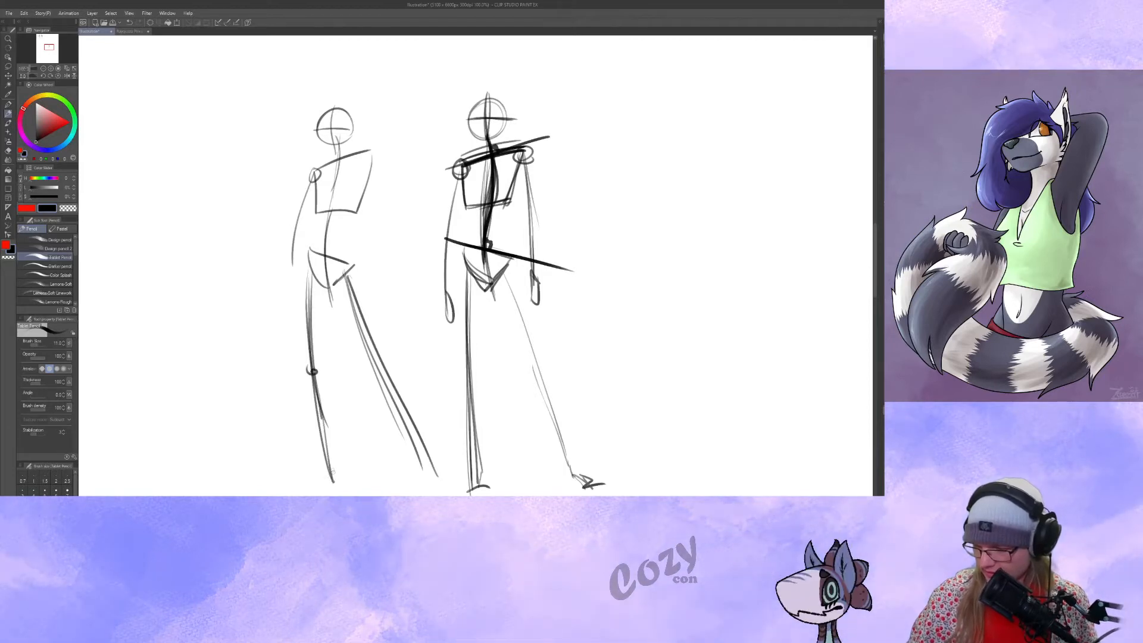
{"action": "left_click_drag", "start_coordinate": [435, 474], "coordinate": [439, 476]}
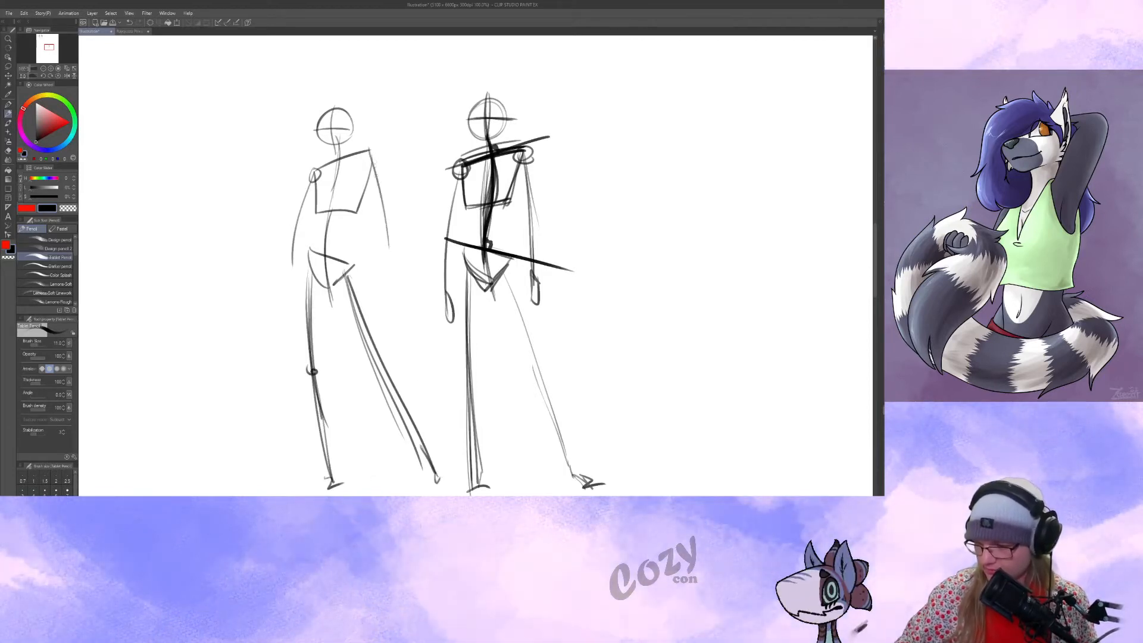
Add shoulder joints and arms to the new figure, one bent with its hand on the hip, the other hanging with a rounded hand.
{"action": "mouse_move", "coordinate": [373, 151]}
{"action": "left_mouse_down"}
{"action": "mouse_move", "coordinate": [374, 265]}
{"action": "mouse_move", "coordinate": [367, 152]}
{"action": "mouse_move", "coordinate": [372, 255]}
{"action": "left_mouse_up"}
{"action": "left_click_drag", "start_coordinate": [374, 213], "coordinate": [377, 283]}
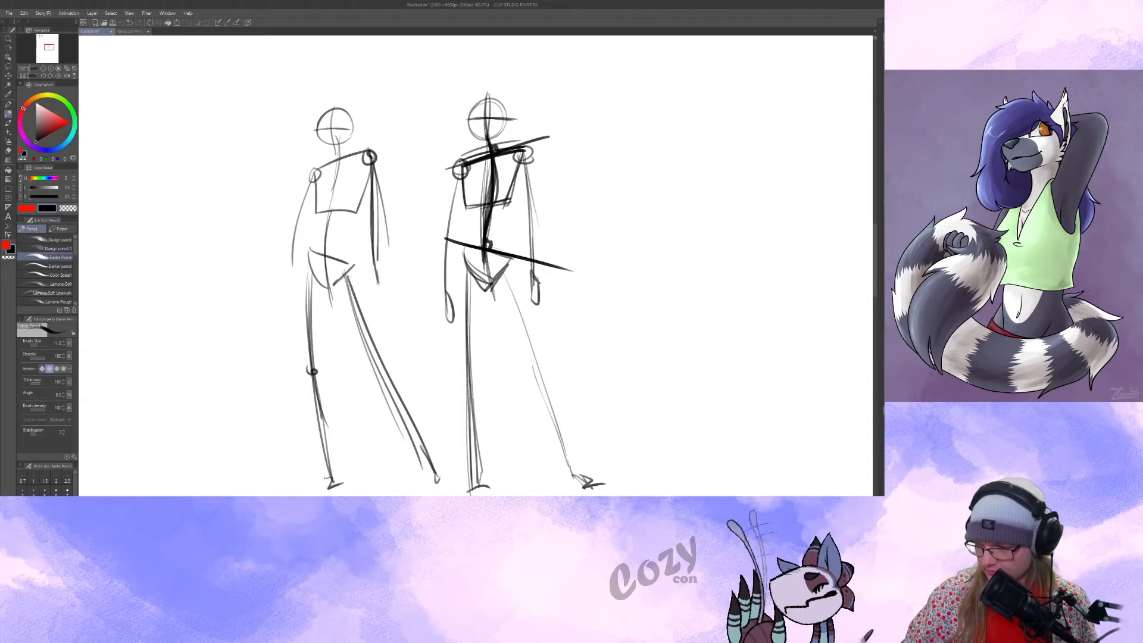
{"action": "left_click_drag", "start_coordinate": [315, 171], "coordinate": [283, 225]}
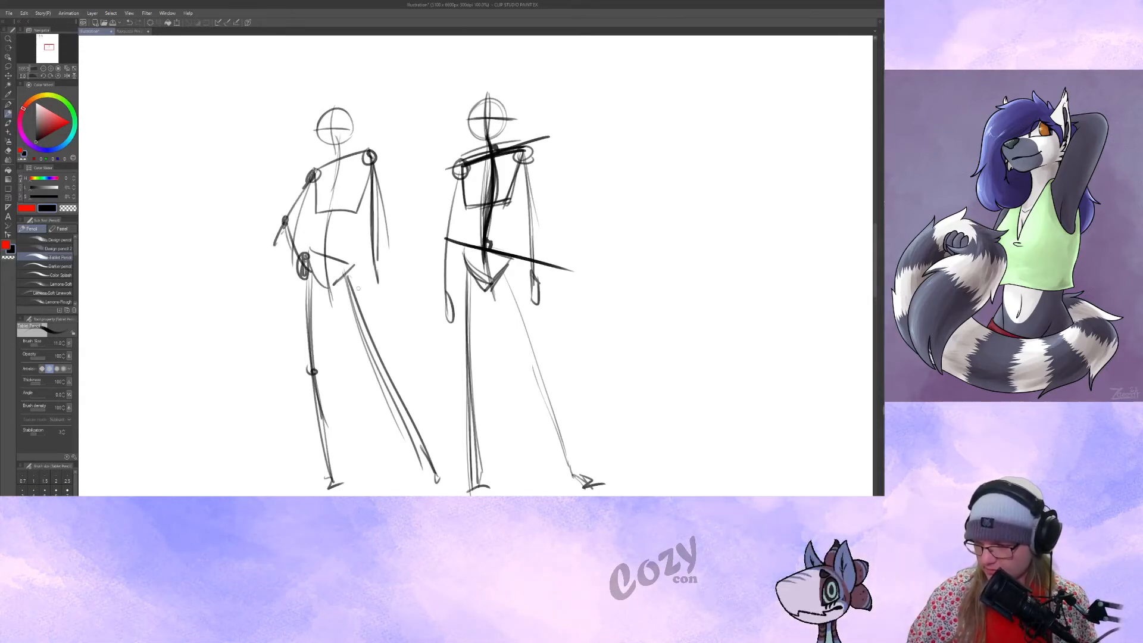
{"action": "left_click_drag", "start_coordinate": [476, 353], "coordinate": [462, 352]}
{"action": "left_click_drag", "start_coordinate": [363, 269], "coordinate": [365, 290]}
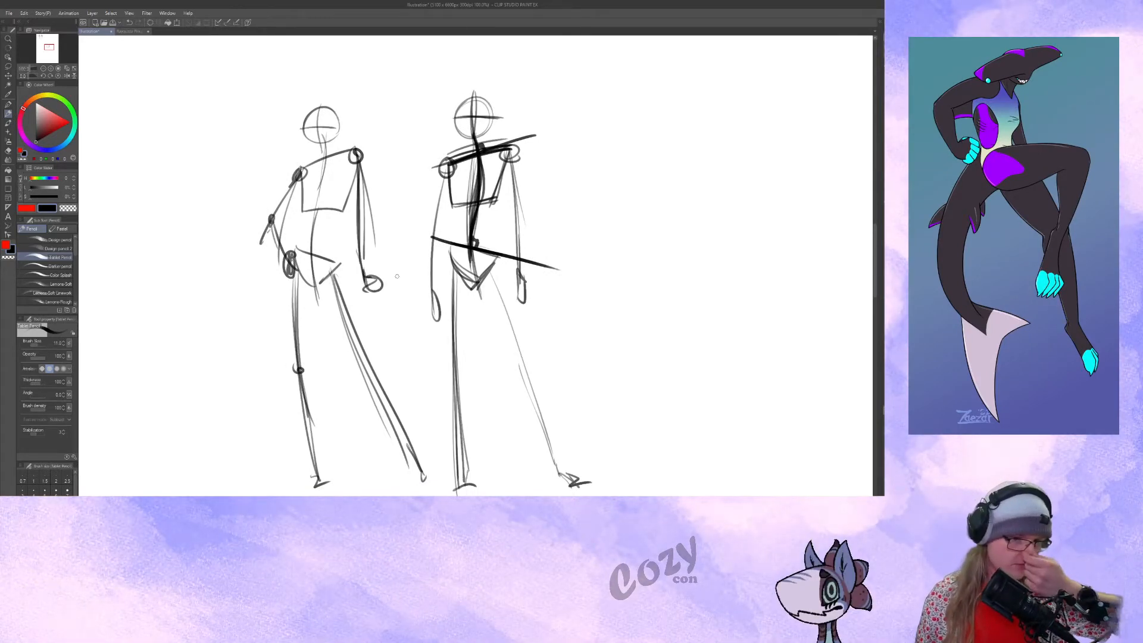
Lasso the newer figure, move it onto the front-facing woman in the reference photo, and clear the selection.
{"action": "left_click_drag", "start_coordinate": [579, 314], "coordinate": [595, 321]}
{"action": "left_click_drag", "start_coordinate": [623, 377], "coordinate": [623, 381]}
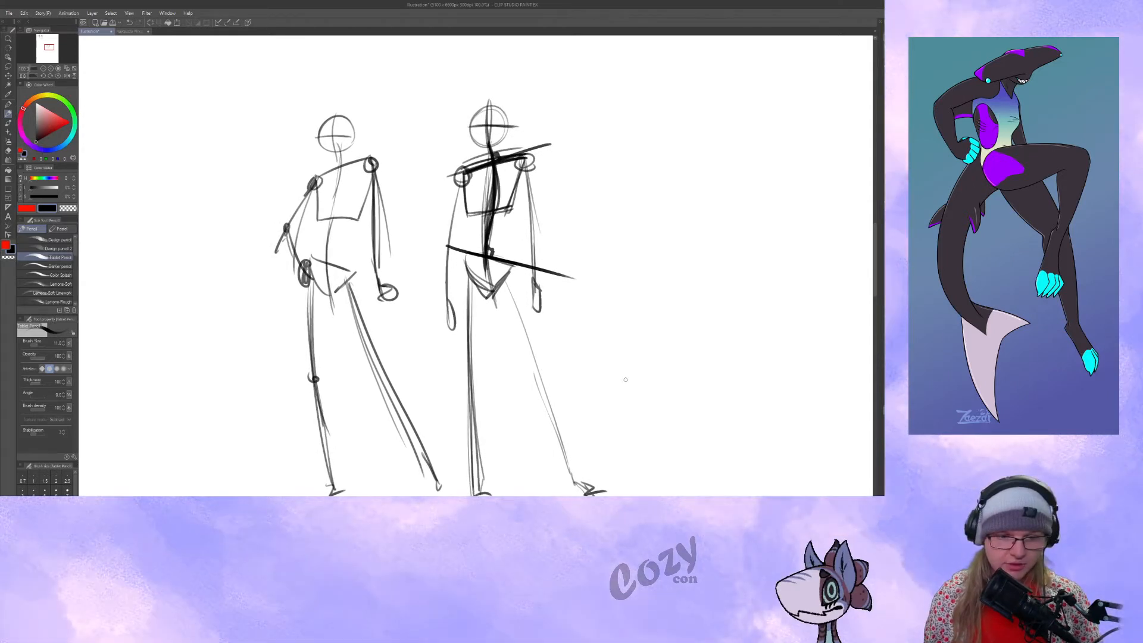
{"action": "left_click_drag", "start_coordinate": [548, 359], "coordinate": [536, 331]}
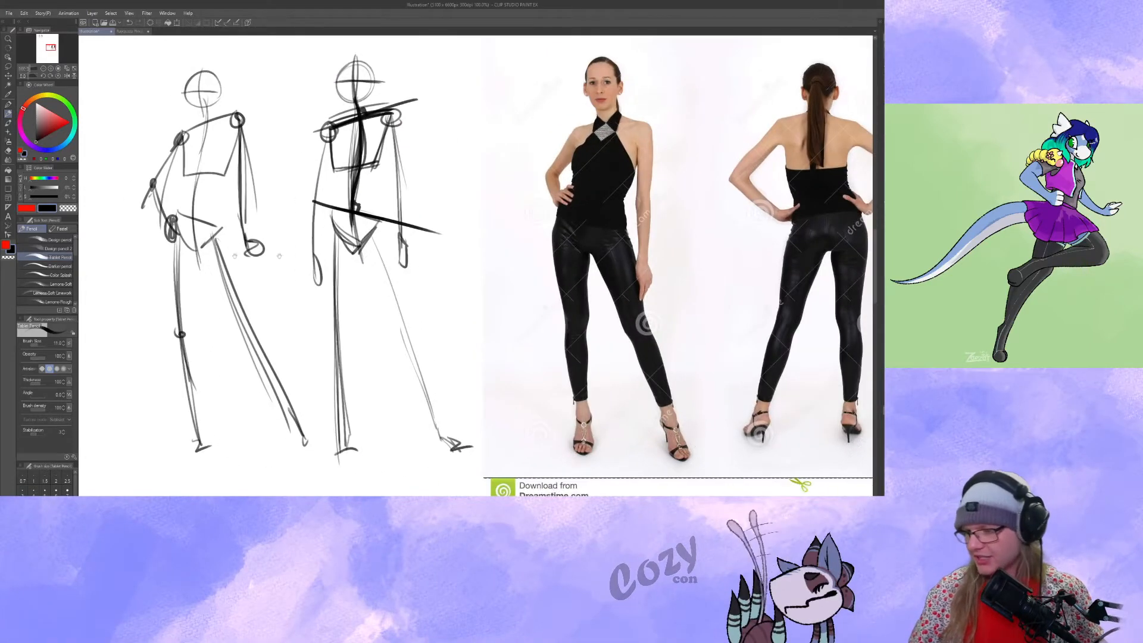
{"action": "key", "text": "m"}
{"action": "left_click_drag", "start_coordinate": [214, 84], "coordinate": [316, 395]}
{"action": "mouse_move", "coordinate": [230, 211]}
{"action": "left_mouse_down"}
{"action": "mouse_move", "coordinate": [629, 209]}
{"action": "mouse_move", "coordinate": [630, 227]}
{"action": "left_mouse_up"}
{"action": "left_click_drag", "start_coordinate": [630, 226], "coordinate": [618, 207]}
{"action": "key", "text": "ctrl+d"}
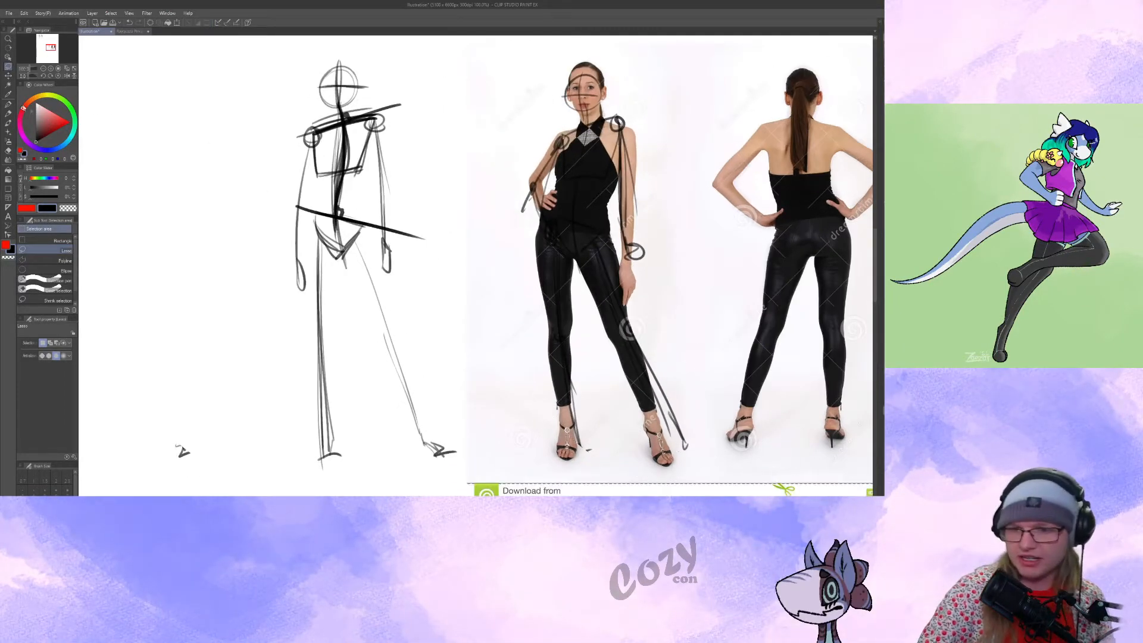
Recolor the lines of the figure overlaid on the reference photo red using a large pen brush.
{"action": "key", "text": "ctrl+z"}
{"action": "key", "text": "ctrl+d"}
{"action": "key", "text": "ctrl+z"}
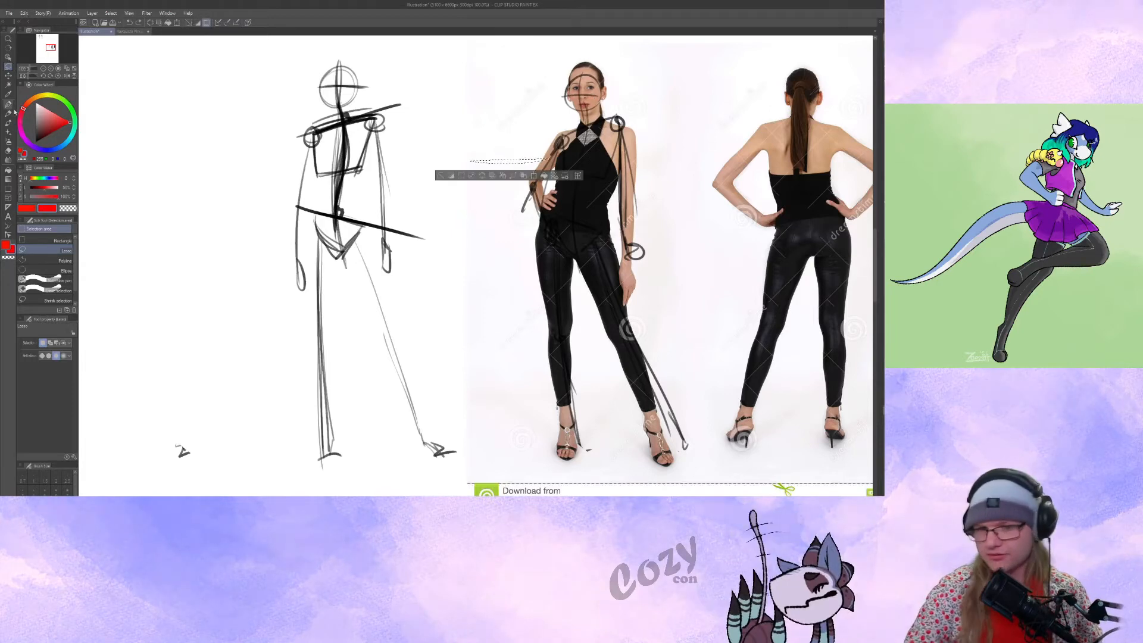
{"action": "key", "text": "p"}
{"action": "key", "text": "ctrl+d"}
{"action": "left_click_drag", "start_coordinate": [492, 162], "coordinate": [530, 162], "text": "ctrl+alt"}
{"action": "mouse_move", "coordinate": [539, 143]}
{"action": "left_mouse_down"}
{"action": "mouse_move", "coordinate": [618, 94]}
{"action": "mouse_move", "coordinate": [609, 161]}
{"action": "mouse_move", "coordinate": [639, 180]}
{"action": "mouse_move", "coordinate": [632, 388]}
{"action": "mouse_move", "coordinate": [688, 436]}
{"action": "mouse_move", "coordinate": [581, 452]}
{"action": "left_mouse_up"}
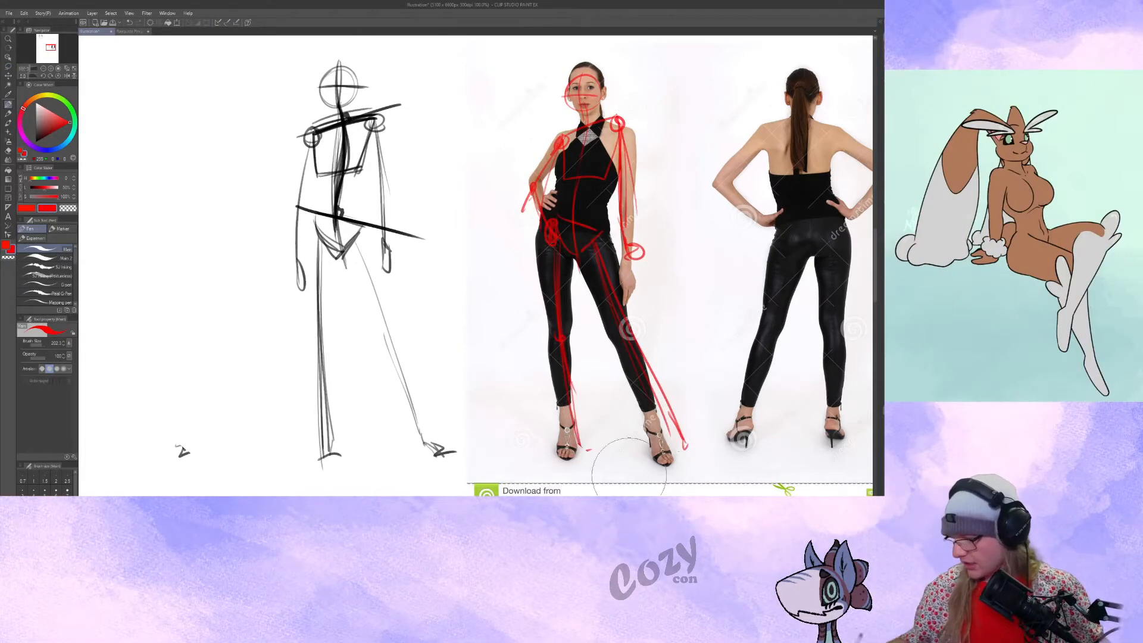
{"action": "left_click_drag", "start_coordinate": [587, 279], "coordinate": [595, 282]}
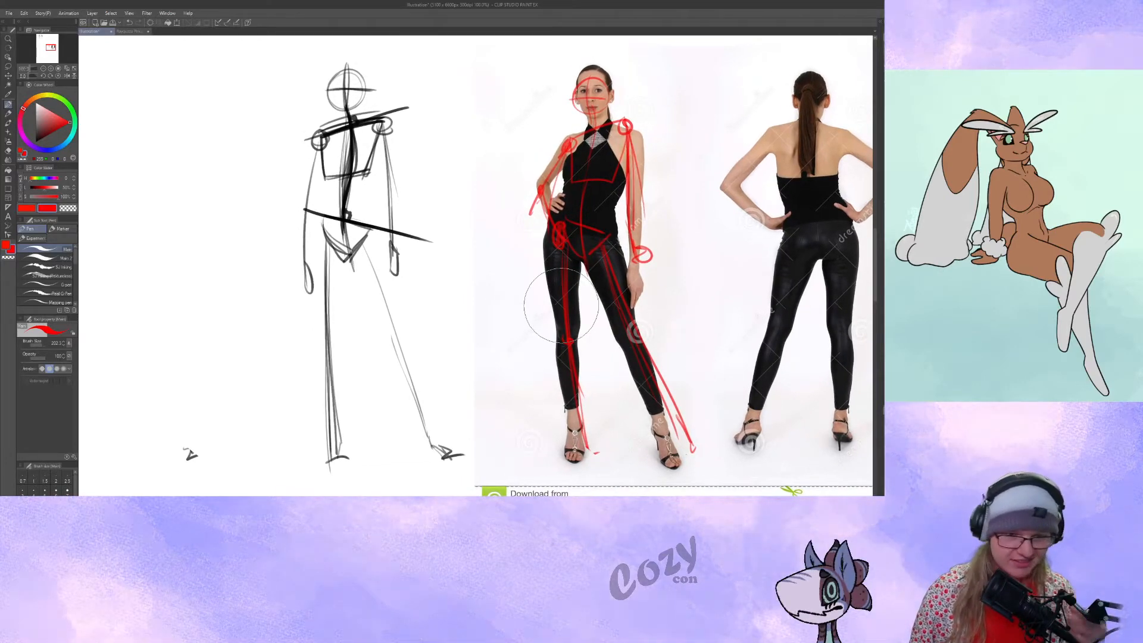
{"action": "left_click_drag", "start_coordinate": [465, 223], "coordinate": [453, 223], "text": "ctrl+alt"}
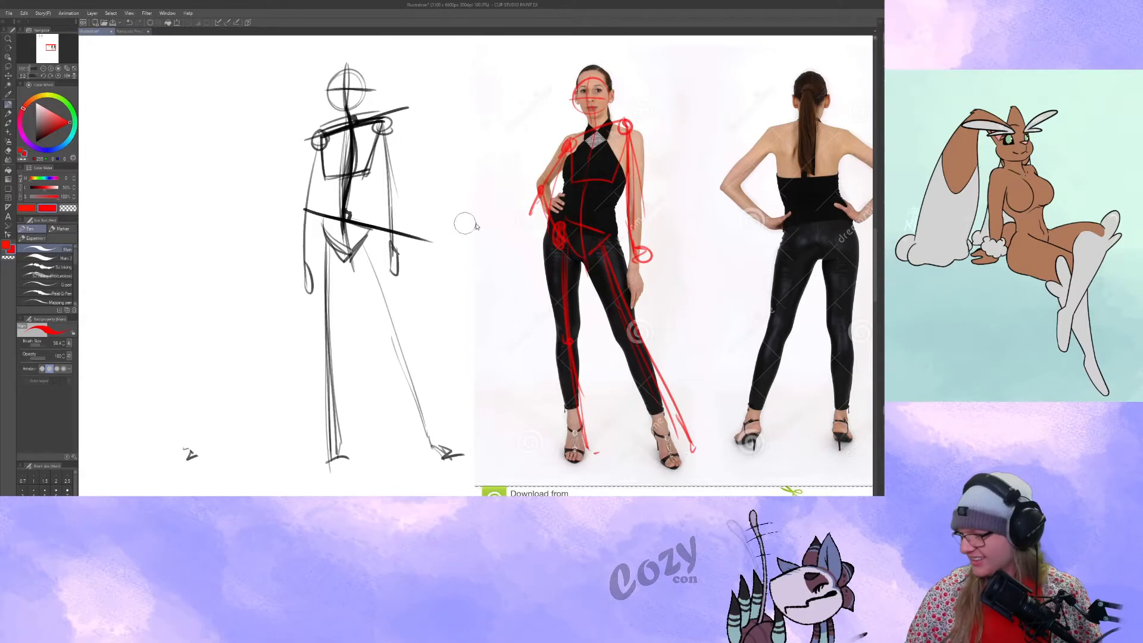
{"action": "left_click_drag", "start_coordinate": [513, 258], "coordinate": [462, 264]}
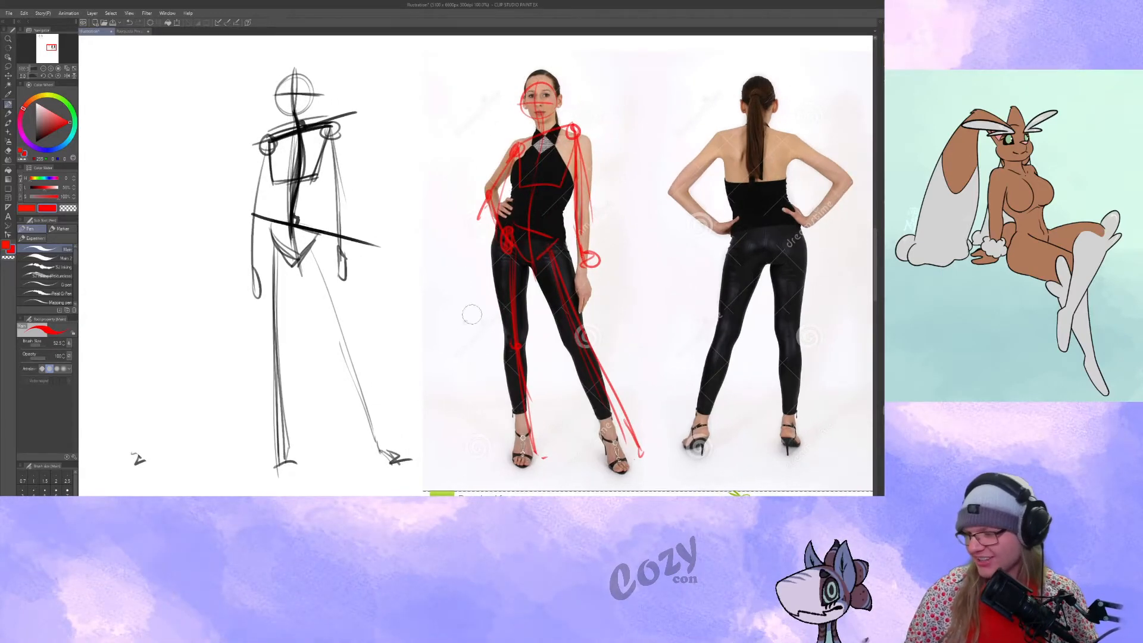
{"action": "left_click_drag", "start_coordinate": [471, 314], "coordinate": [460, 315]}
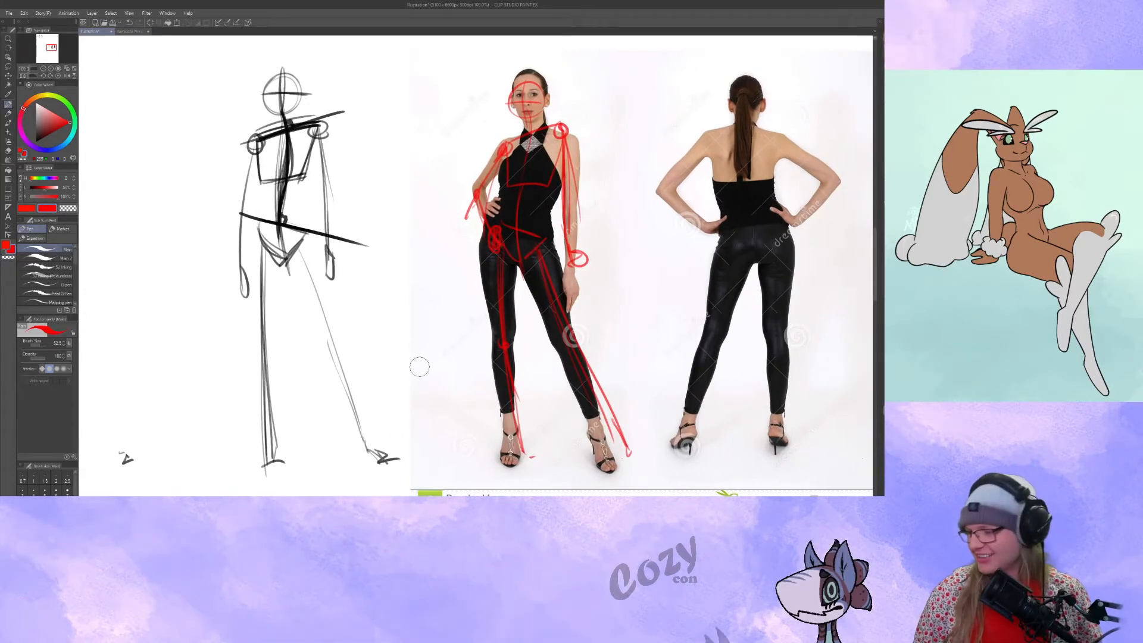
{"action": "mouse_move", "coordinate": [421, 365]}
{"action": "left_mouse_down"}
{"action": "mouse_move", "coordinate": [370, 371]}
{"action": "mouse_move", "coordinate": [434, 357]}
{"action": "left_mouse_up"}
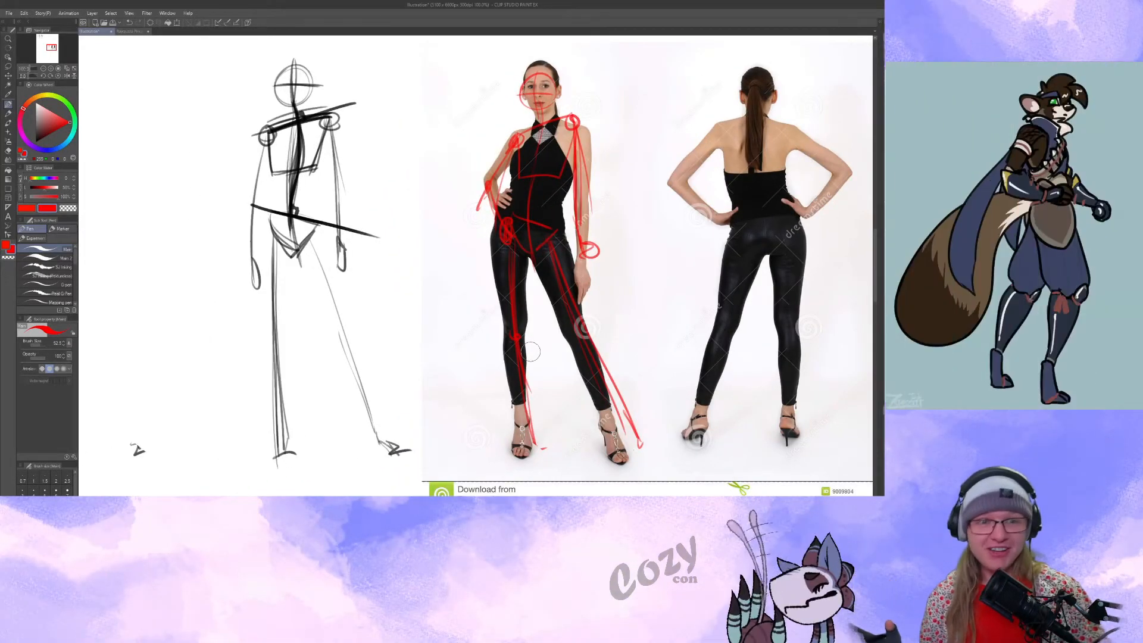
{"action": "mouse_move", "coordinate": [620, 274]}
{"action": "left_mouse_down"}
{"action": "mouse_move", "coordinate": [709, 272]}
{"action": "mouse_move", "coordinate": [634, 259]}
{"action": "left_mouse_up"}
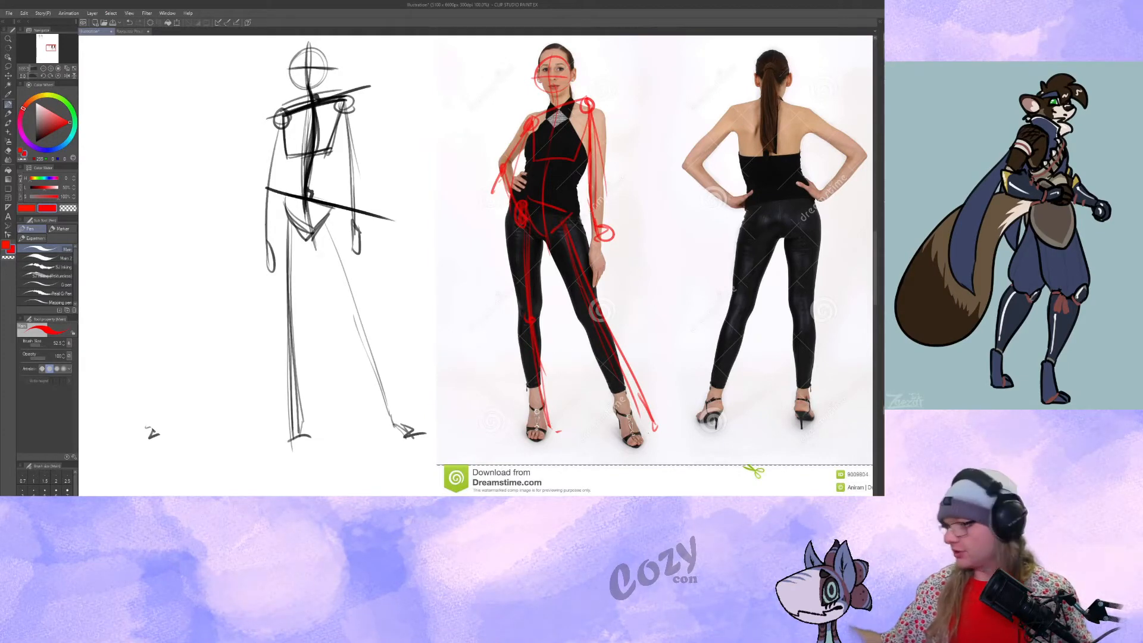
Sketch a zigzag leg diagram in red pencil beside the figure, with a pelvis shape, knee and ankle joints, and a foot.
{"action": "left_click", "coordinate": [8, 114]}
{"action": "mouse_move", "coordinate": [173, 177]}
{"action": "left_mouse_down"}
{"action": "mouse_move", "coordinate": [225, 178]}
{"action": "mouse_move", "coordinate": [334, 124]}
{"action": "left_mouse_up"}
{"action": "left_click_drag", "start_coordinate": [336, 266], "coordinate": [334, 281]}
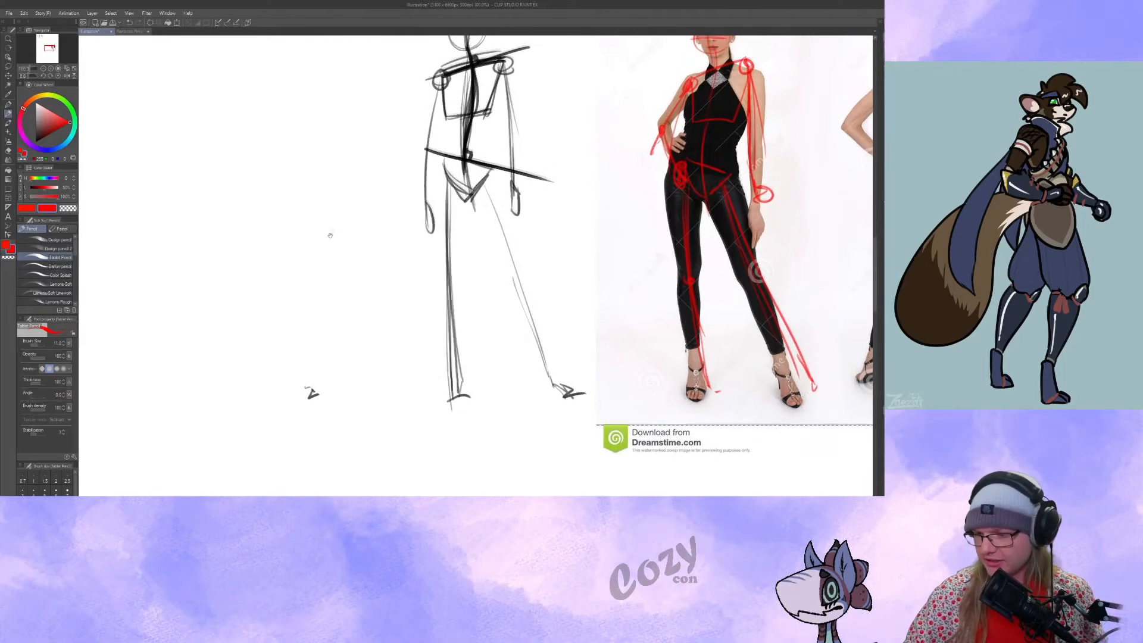
{"action": "left_click_drag", "start_coordinate": [329, 235], "coordinate": [325, 245]}
{"action": "left_click_drag", "start_coordinate": [363, 207], "coordinate": [340, 201]}
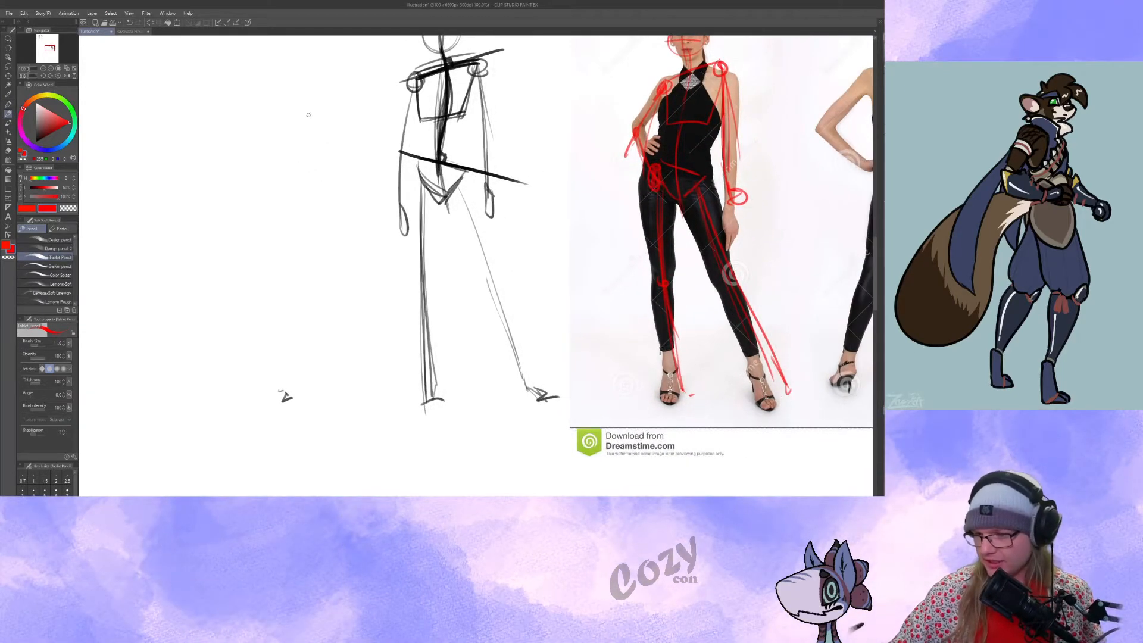
{"action": "mouse_move", "coordinate": [317, 103]}
{"action": "left_mouse_down"}
{"action": "mouse_move", "coordinate": [305, 140]}
{"action": "mouse_move", "coordinate": [314, 107]}
{"action": "mouse_move", "coordinate": [284, 123]}
{"action": "mouse_move", "coordinate": [329, 114]}
{"action": "mouse_move", "coordinate": [277, 202]}
{"action": "left_mouse_up"}
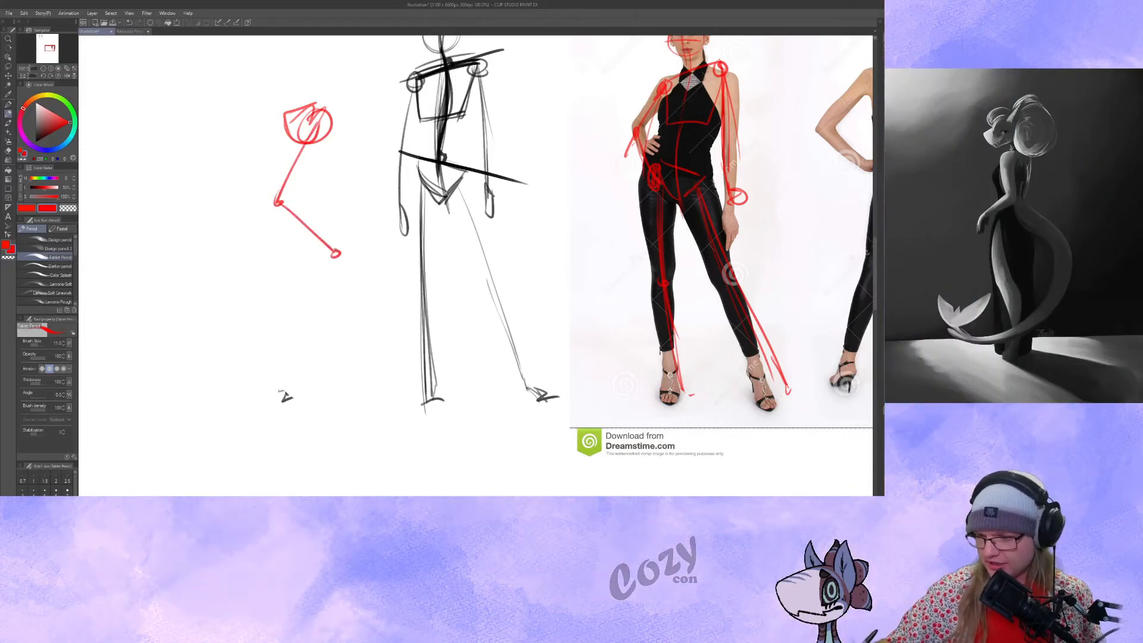
{"action": "mouse_move", "coordinate": [311, 310]}
{"action": "left_mouse_down"}
{"action": "mouse_move", "coordinate": [326, 300]}
{"action": "mouse_move", "coordinate": [400, 316]}
{"action": "left_mouse_up"}
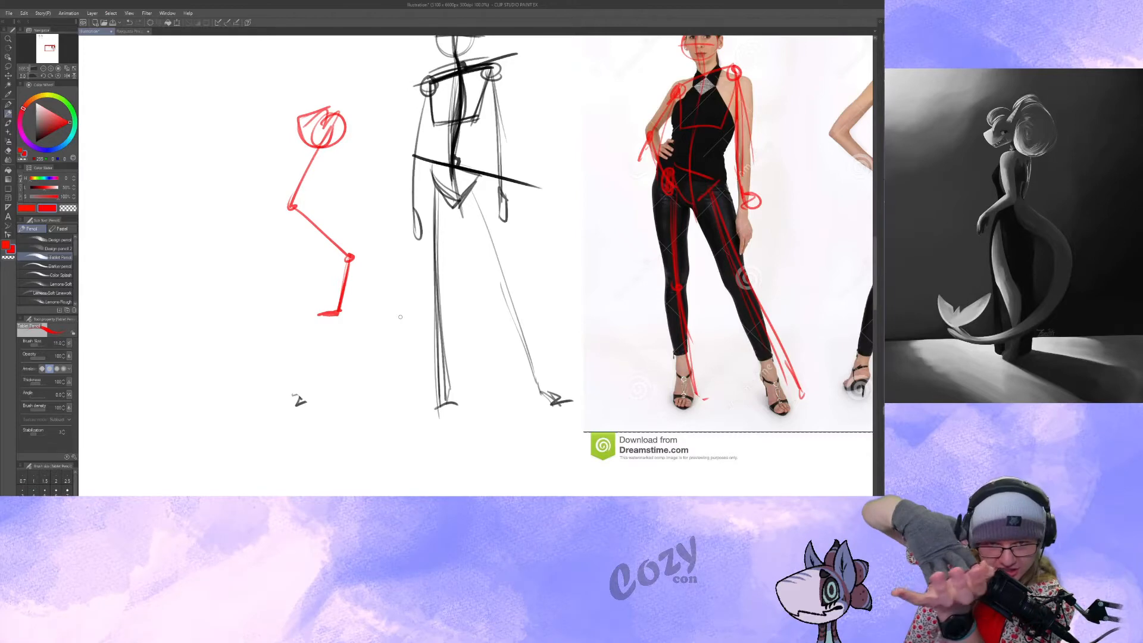
Draw a straight-leg diagram in red beside the zigzag leg, with a pelvis shape and a flat foot.
{"action": "mouse_move", "coordinate": [388, 284]}
{"action": "left_mouse_down"}
{"action": "mouse_move", "coordinate": [461, 309]}
{"action": "mouse_move", "coordinate": [525, 309]}
{"action": "left_mouse_up"}
{"action": "left_click_drag", "start_coordinate": [379, 146], "coordinate": [390, 324]}
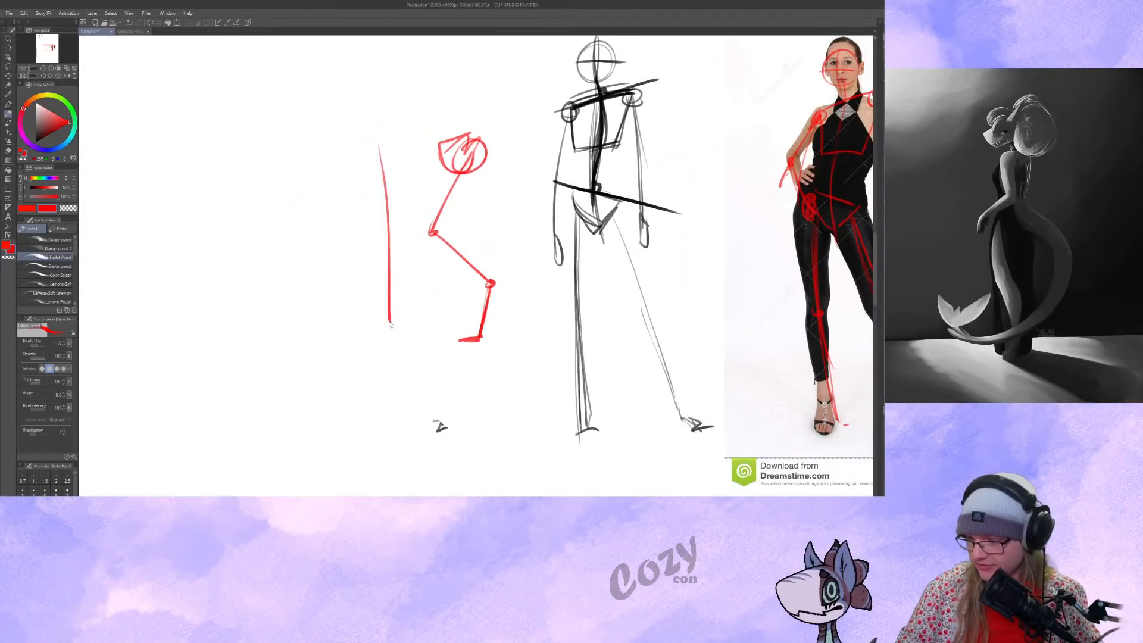
{"action": "mouse_move", "coordinate": [378, 134]}
{"action": "left_mouse_down"}
{"action": "mouse_move", "coordinate": [372, 174]}
{"action": "mouse_move", "coordinate": [360, 135]}
{"action": "mouse_move", "coordinate": [389, 138]}
{"action": "mouse_move", "coordinate": [360, 174]}
{"action": "mouse_move", "coordinate": [377, 173]}
{"action": "mouse_move", "coordinate": [384, 213]}
{"action": "mouse_move", "coordinate": [395, 338]}
{"action": "left_mouse_up"}
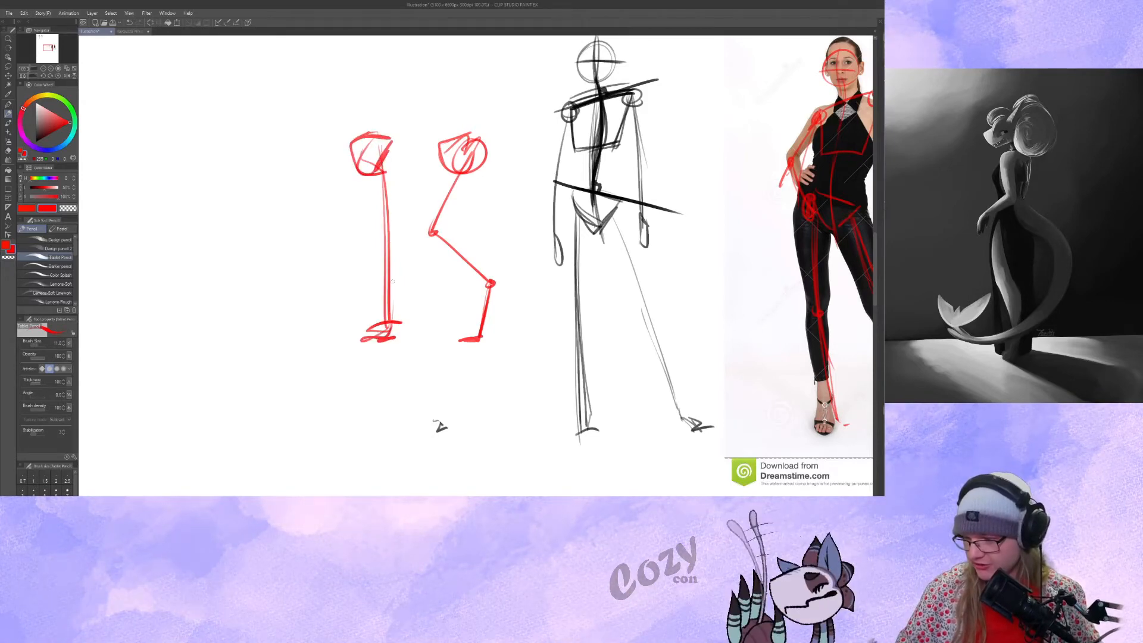
{"action": "left_click_drag", "start_coordinate": [383, 174], "coordinate": [388, 337]}
Thicken the lowest segment and foot of the red zigzag leg diagram.
{"action": "left_click_drag", "start_coordinate": [447, 388], "coordinate": [431, 385]}
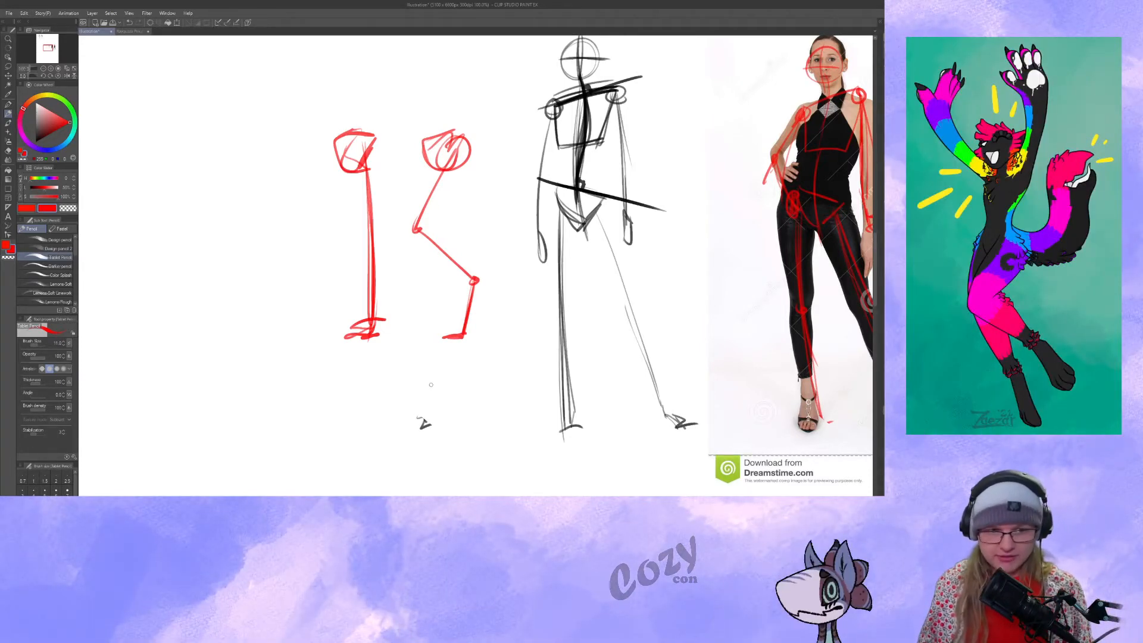
{"action": "left_click_drag", "start_coordinate": [560, 347], "coordinate": [475, 332]}
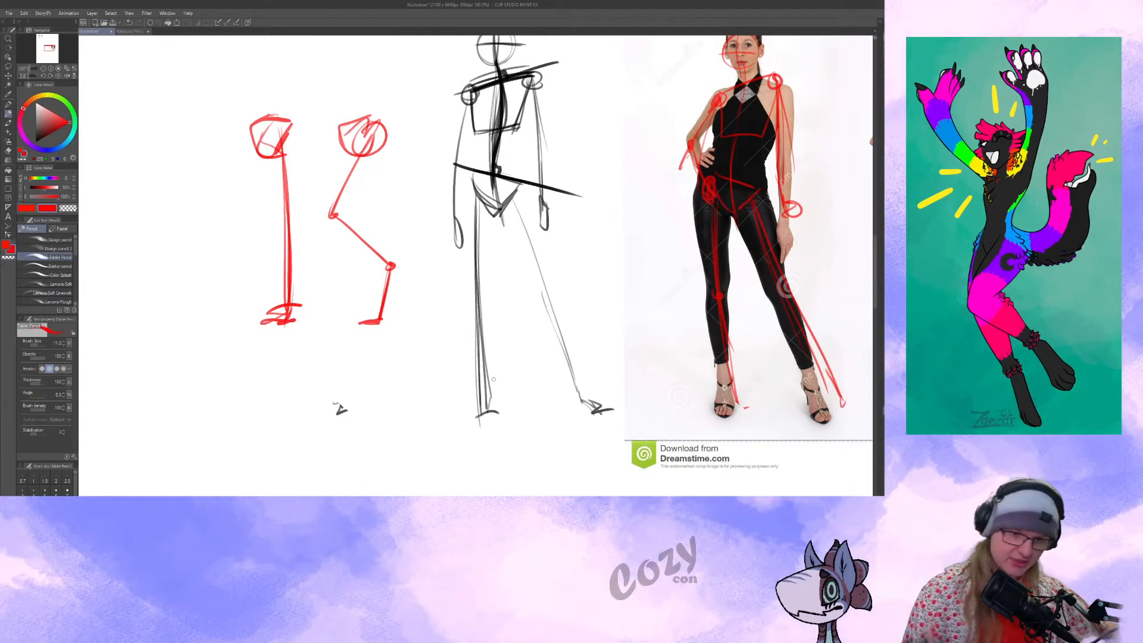
{"action": "left_click_drag", "start_coordinate": [489, 242], "coordinate": [328, 226]}
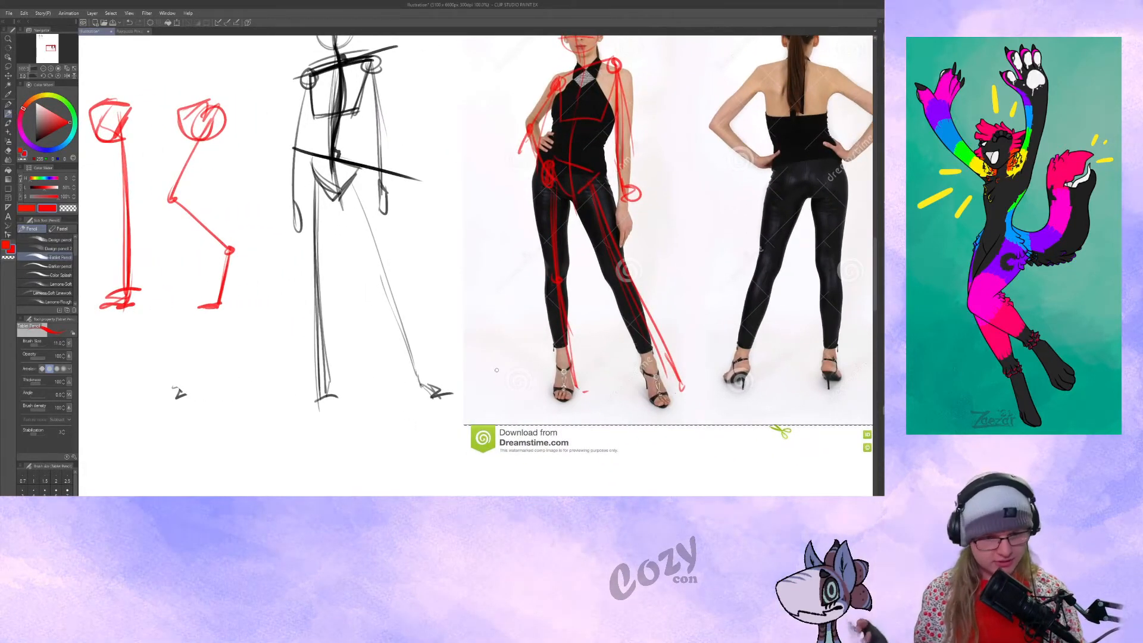
{"action": "left_click_drag", "start_coordinate": [483, 345], "coordinate": [546, 299]}
{"action": "left_click_drag", "start_coordinate": [374, 304], "coordinate": [452, 325]}
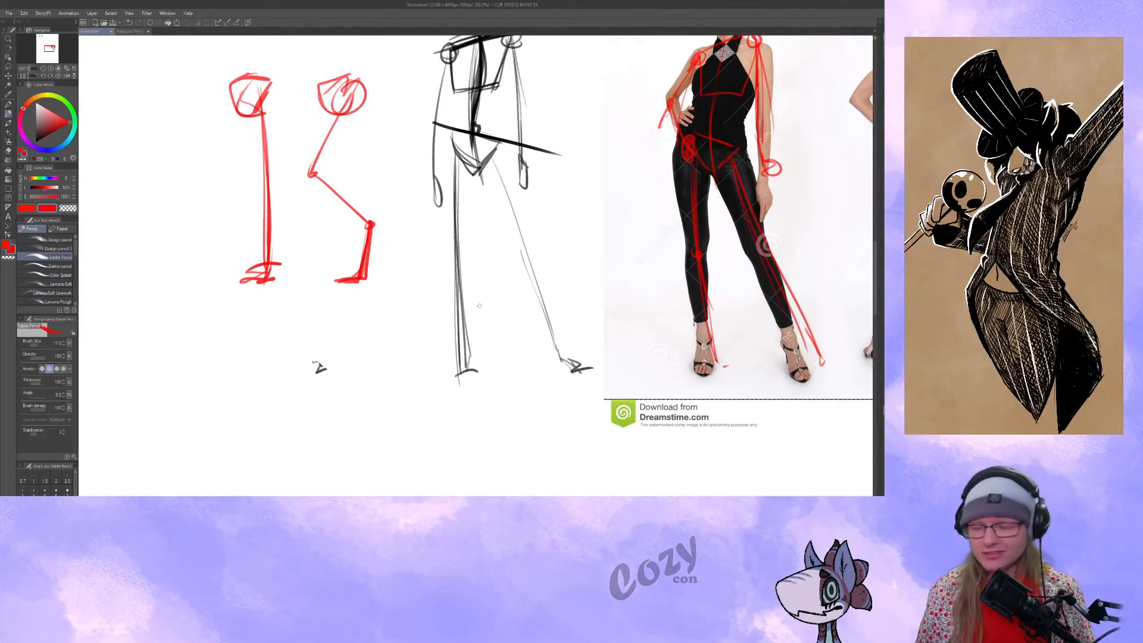
Add an ankle joint and wedge-shaped feet to the red figure's legs over the reference photo.
{"action": "left_click_drag", "start_coordinate": [479, 305], "coordinate": [204, 272]}
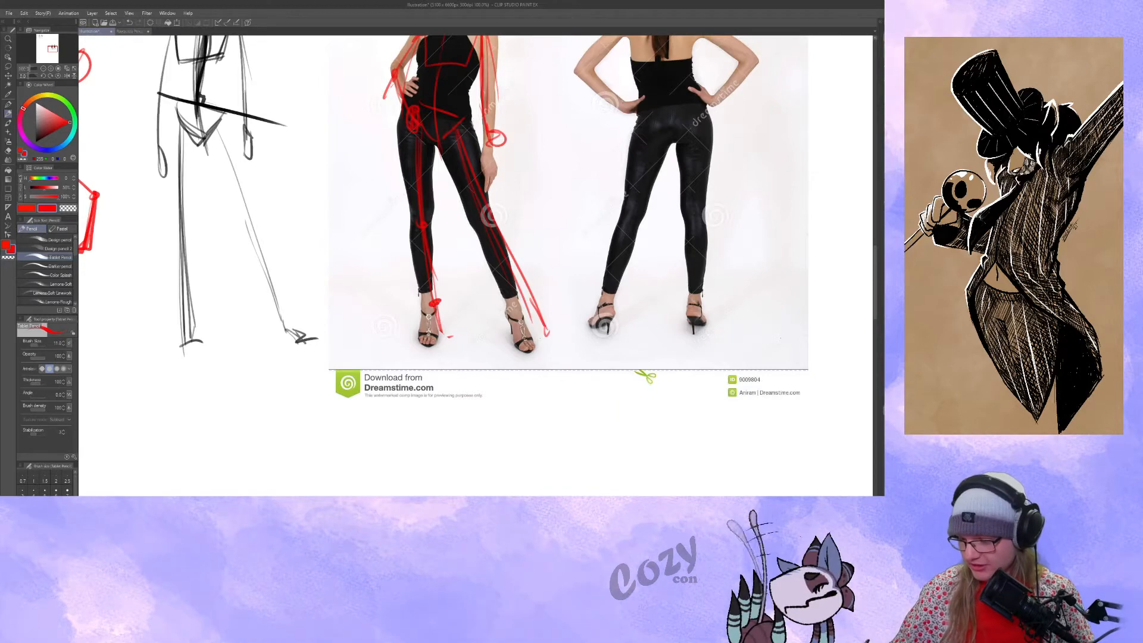
{"action": "left_click_drag", "start_coordinate": [440, 308], "coordinate": [434, 350]}
{"action": "left_click_drag", "start_coordinate": [427, 350], "coordinate": [451, 344]}
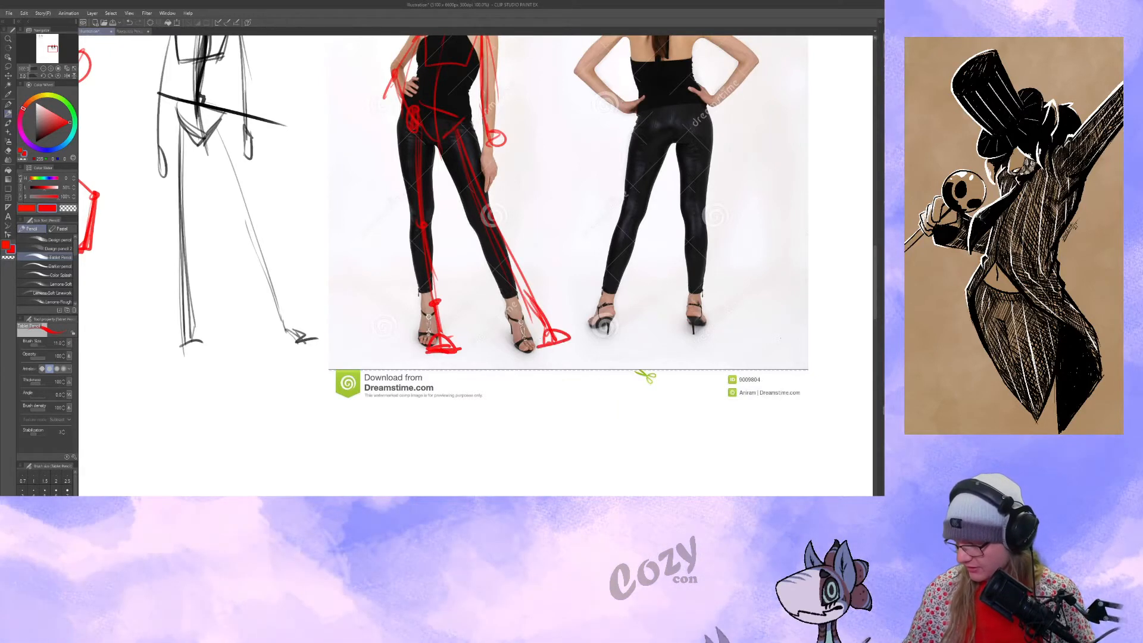
{"action": "left_click_drag", "start_coordinate": [497, 351], "coordinate": [461, 347]}
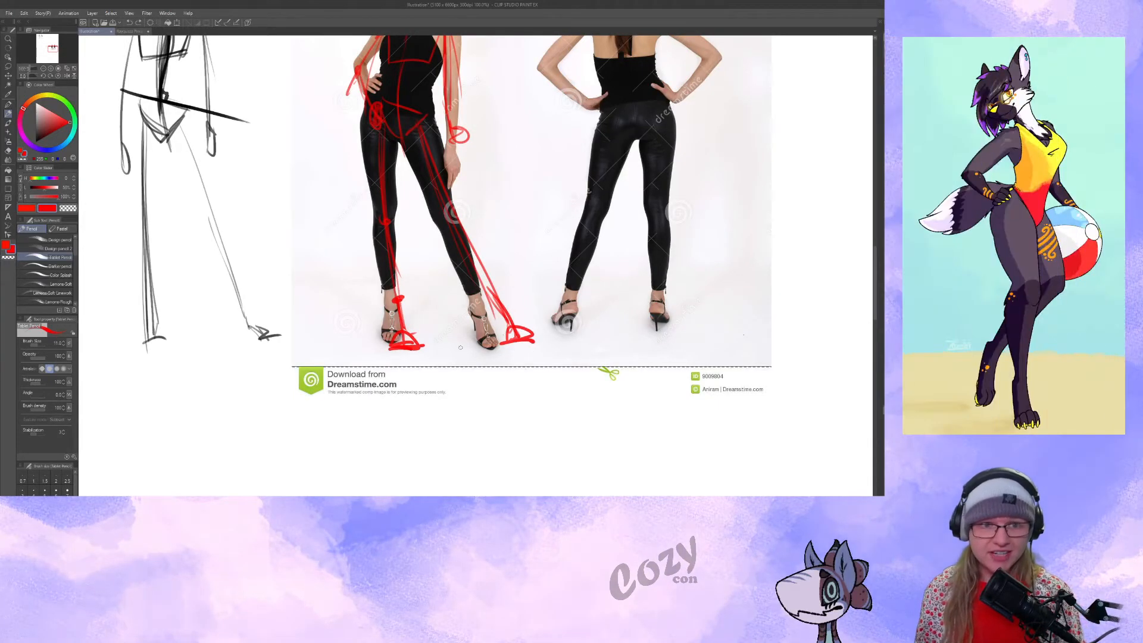
Sketch a red side-view figure in the empty area beside the leg diagrams, with a head, curved spine, ribcage and round pelvis.
{"action": "left_click_drag", "start_coordinate": [460, 347], "coordinate": [490, 353]}
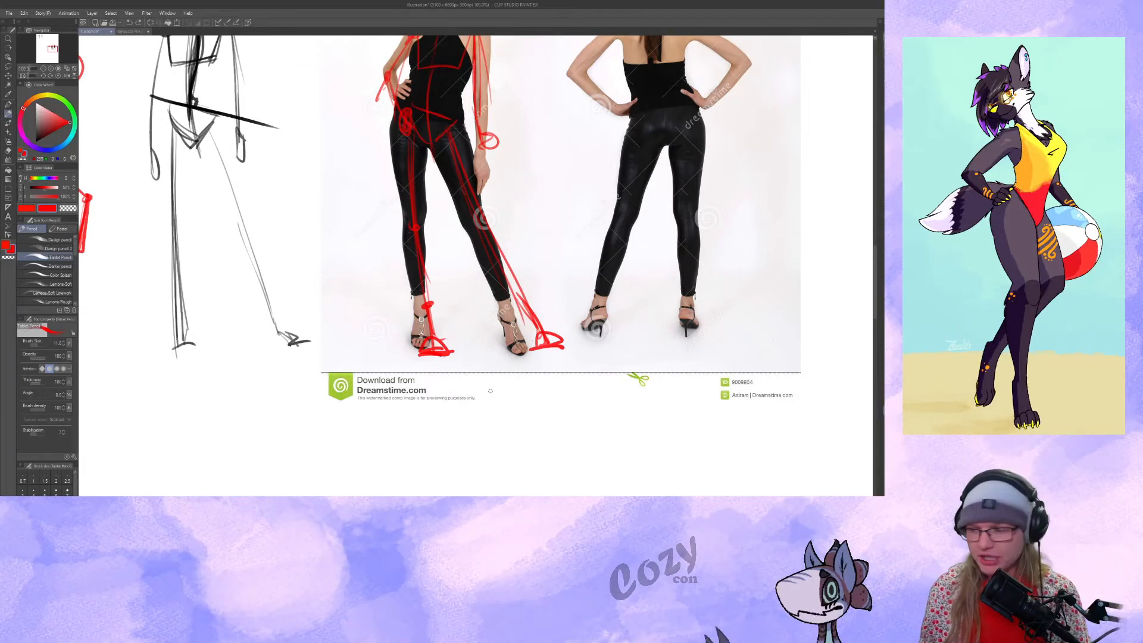
{"action": "mouse_move", "coordinate": [565, 330]}
{"action": "left_mouse_down"}
{"action": "mouse_move", "coordinate": [703, 313]}
{"action": "mouse_move", "coordinate": [717, 322]}
{"action": "left_mouse_up"}
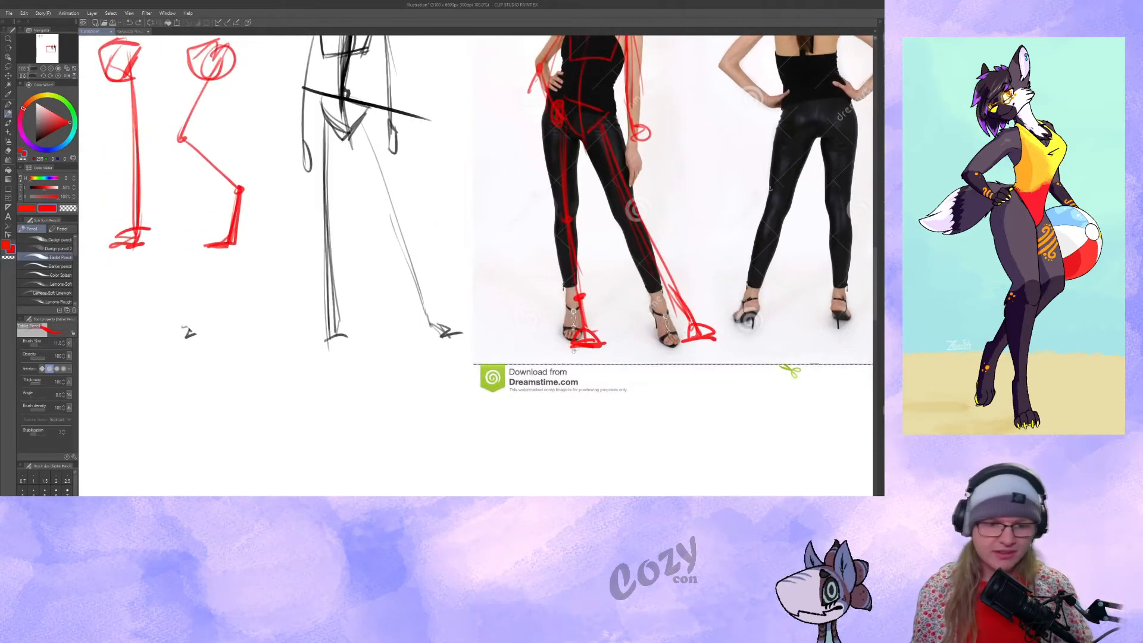
{"action": "left_click_drag", "start_coordinate": [594, 201], "coordinate": [554, 263]}
{"action": "left_click_drag", "start_coordinate": [576, 313], "coordinate": [614, 331]}
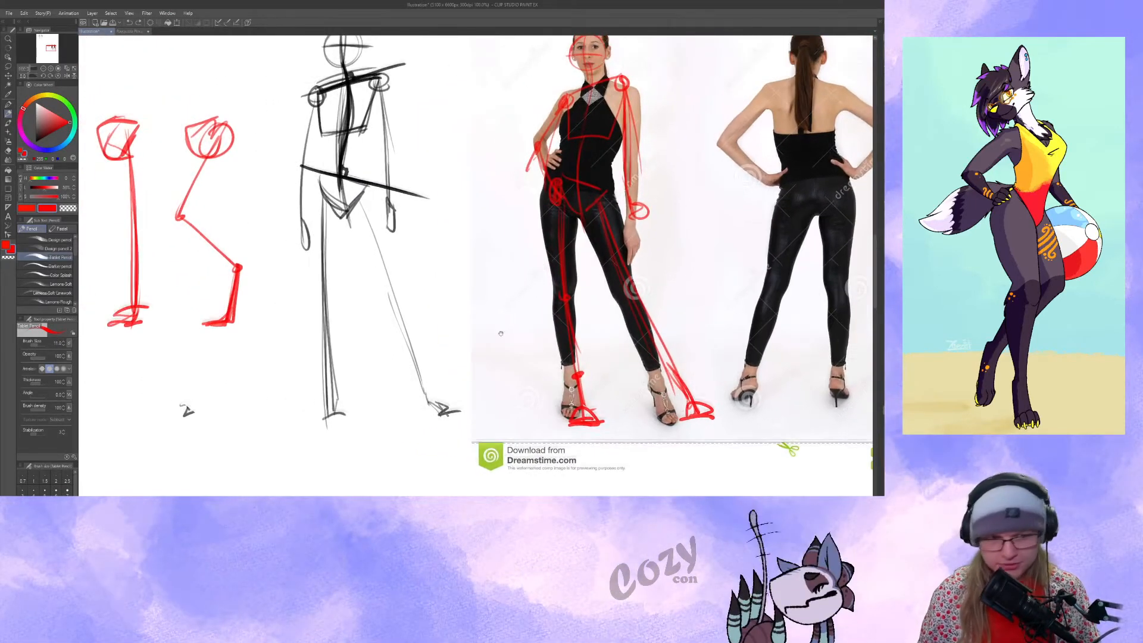
{"action": "left_click_drag", "start_coordinate": [451, 265], "coordinate": [438, 268]}
{"action": "mouse_move", "coordinate": [433, 121]}
{"action": "left_mouse_down"}
{"action": "mouse_move", "coordinate": [423, 168]}
{"action": "mouse_move", "coordinate": [540, 155]}
{"action": "mouse_move", "coordinate": [860, 187]}
{"action": "left_mouse_up"}
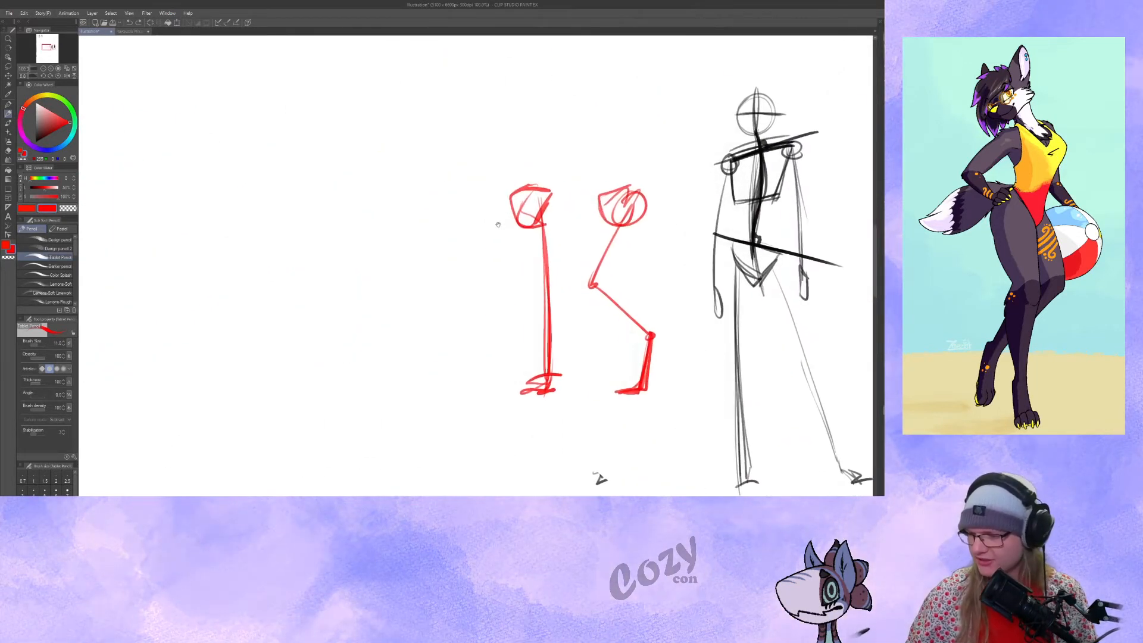
{"action": "mouse_move", "coordinate": [426, 104]}
{"action": "left_mouse_down"}
{"action": "mouse_move", "coordinate": [443, 138]}
{"action": "mouse_move", "coordinate": [423, 158]}
{"action": "left_mouse_up"}
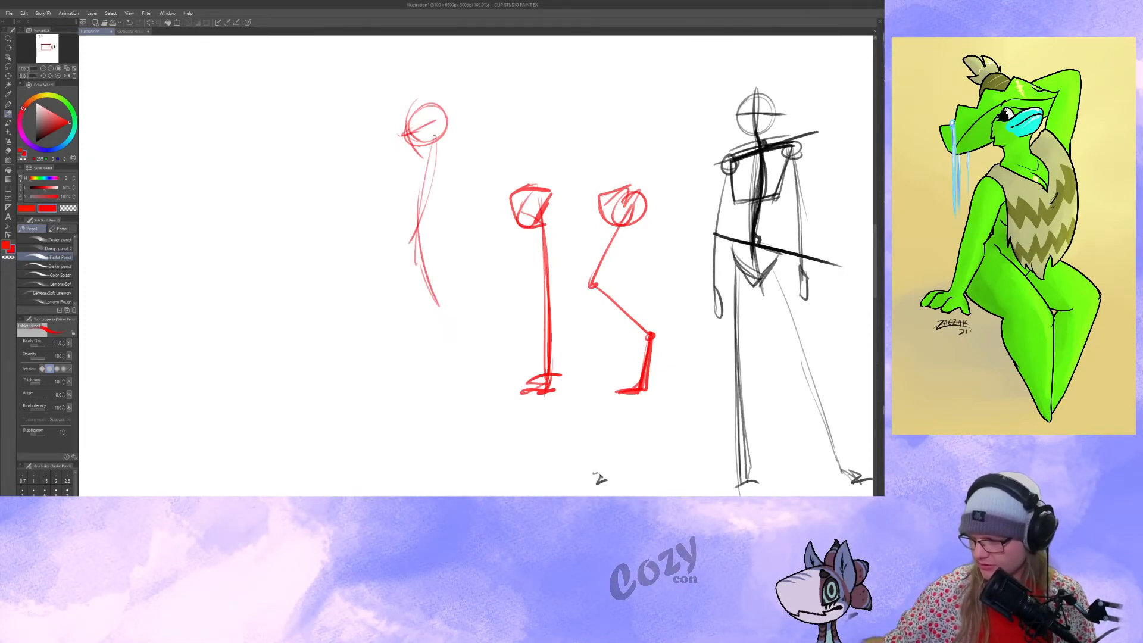
{"action": "key", "text": "ctrl+z"}
{"action": "mouse_move", "coordinate": [427, 138]}
{"action": "left_mouse_down"}
{"action": "mouse_move", "coordinate": [420, 241]}
{"action": "mouse_move", "coordinate": [431, 291]}
{"action": "left_mouse_up"}
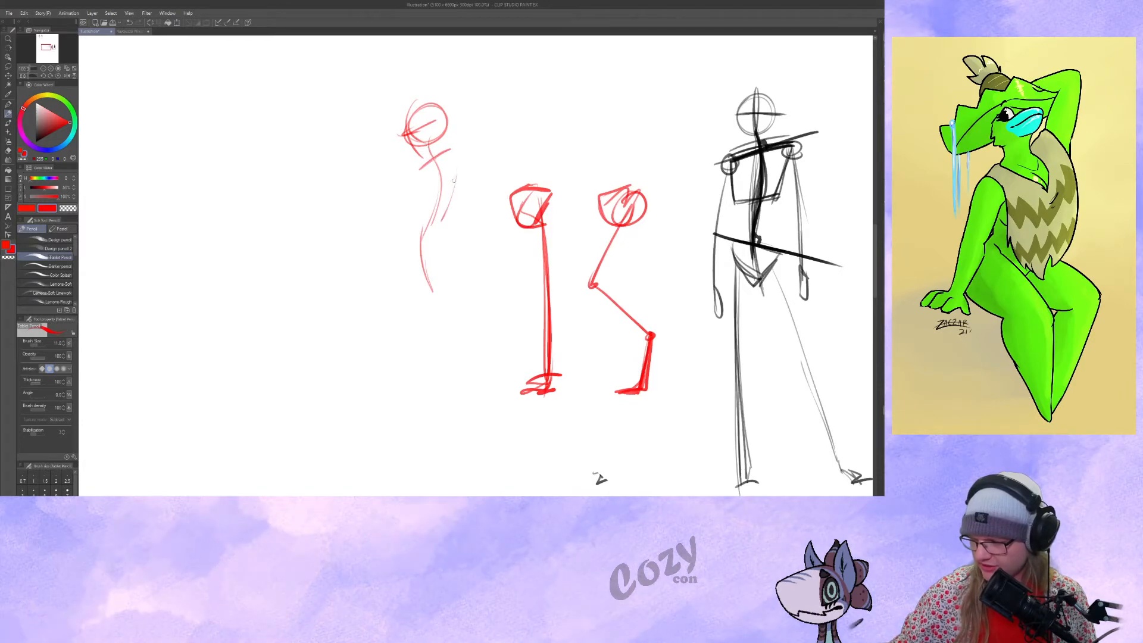
{"action": "left_click_drag", "start_coordinate": [406, 275], "coordinate": [442, 262]}
{"action": "left_click_drag", "start_coordinate": [441, 280], "coordinate": [429, 234]}
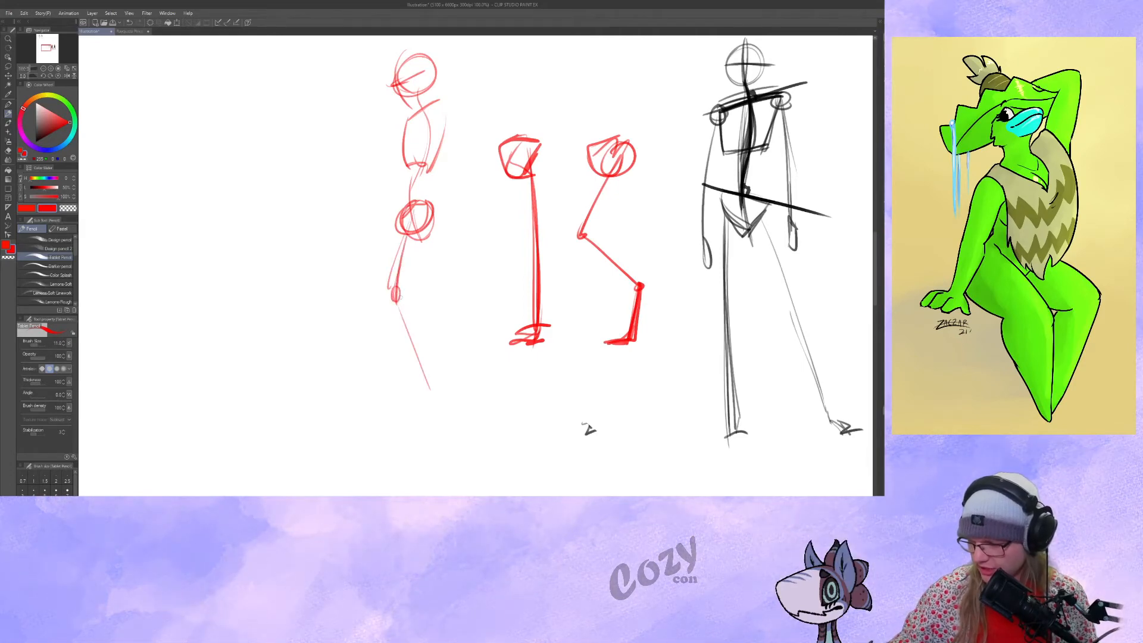
Complete the red side-view figure's two zigzag legs with knee joints, ankle joints and feet.
{"action": "mouse_move", "coordinate": [428, 379]}
{"action": "left_mouse_down"}
{"action": "mouse_move", "coordinate": [421, 438]}
{"action": "mouse_move", "coordinate": [406, 439]}
{"action": "mouse_move", "coordinate": [424, 436]}
{"action": "left_mouse_up"}
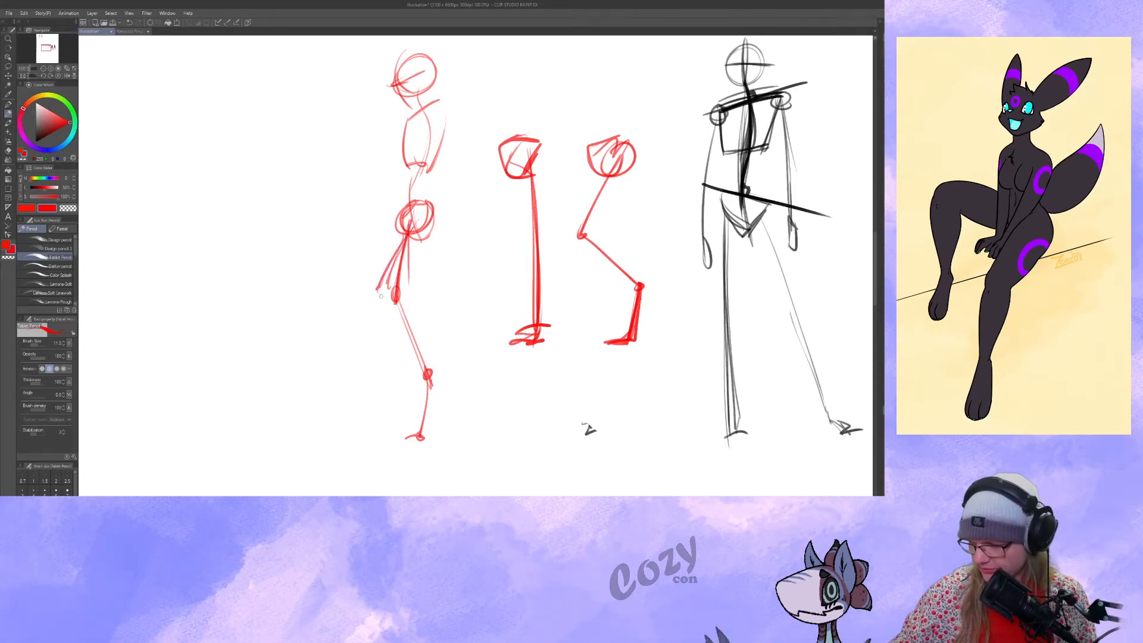
{"action": "left_click_drag", "start_coordinate": [402, 232], "coordinate": [377, 292]}
{"action": "mouse_move", "coordinate": [378, 297]}
{"action": "left_mouse_down"}
{"action": "mouse_move", "coordinate": [376, 309]}
{"action": "mouse_move", "coordinate": [378, 297]}
{"action": "mouse_move", "coordinate": [424, 353]}
{"action": "left_mouse_up"}
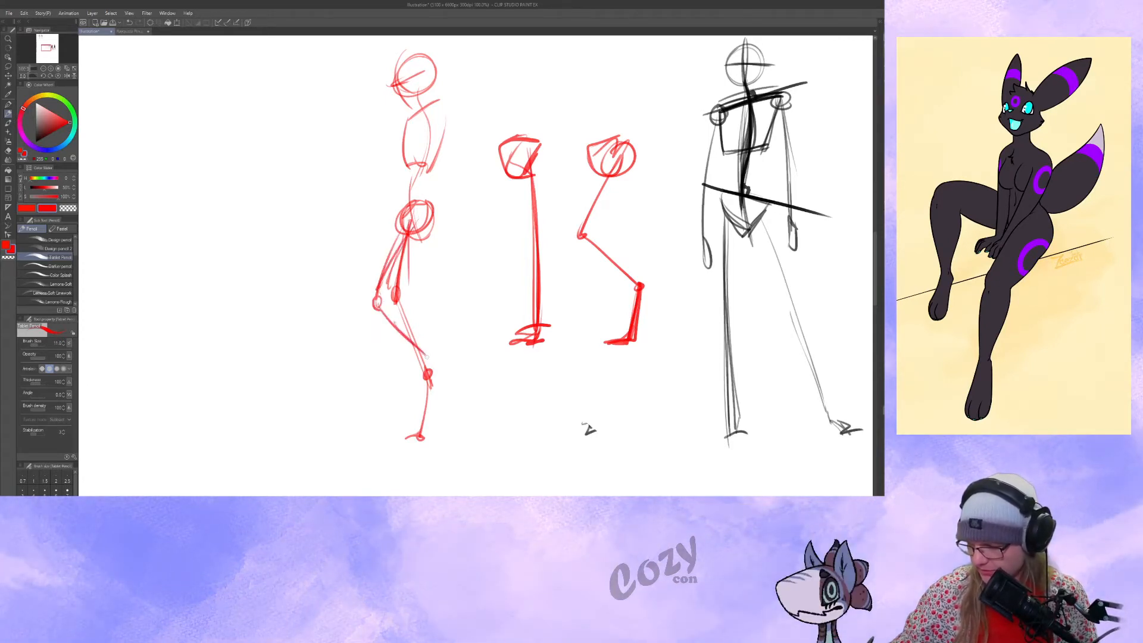
{"action": "left_click_drag", "start_coordinate": [413, 408], "coordinate": [418, 407]}
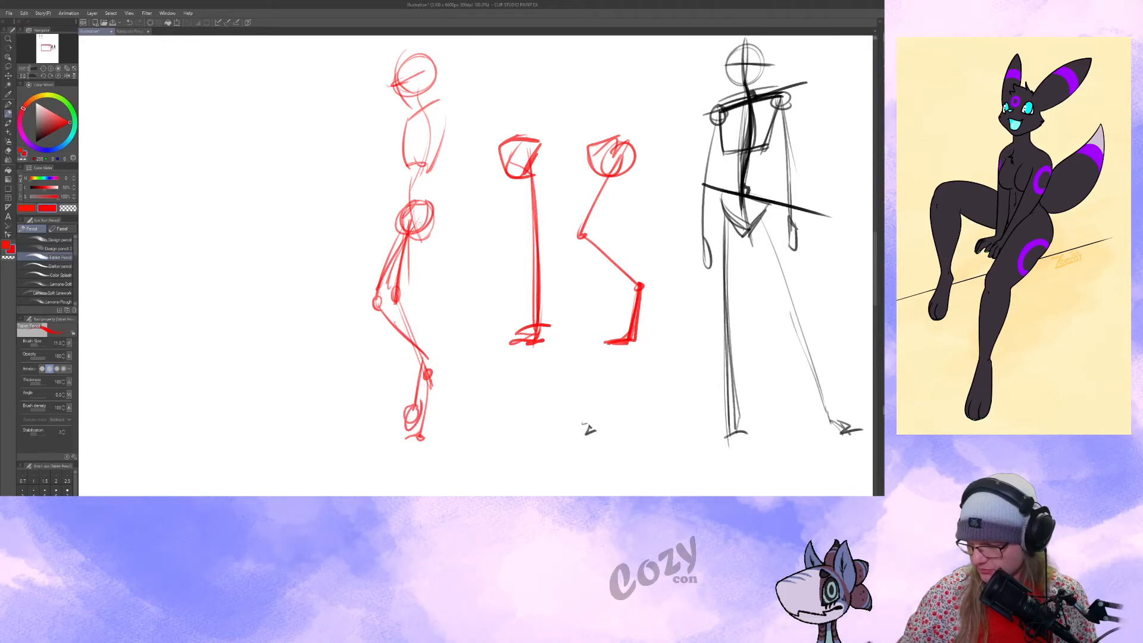
Add a shoulder joint and flesh out the side-view figure's ribcage, hips, thighs, calves and feet.
{"action": "left_click_drag", "start_coordinate": [438, 117], "coordinate": [406, 115]}
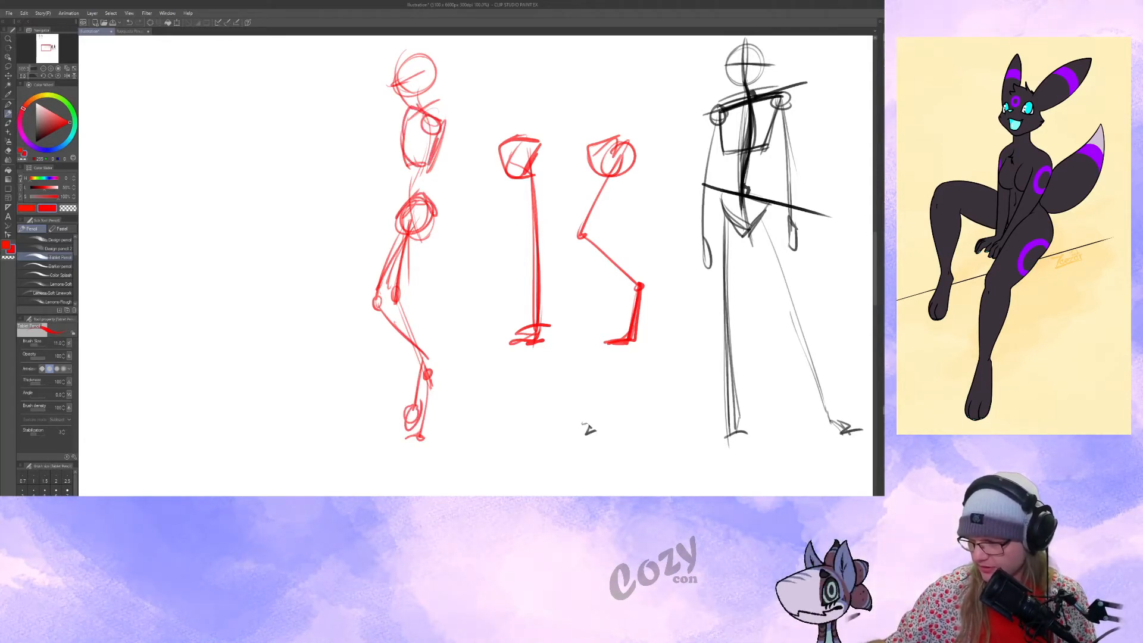
{"action": "mouse_move", "coordinate": [436, 220]}
{"action": "left_mouse_down"}
{"action": "mouse_move", "coordinate": [401, 270]}
{"action": "mouse_move", "coordinate": [423, 263]}
{"action": "left_mouse_up"}
{"action": "left_click_drag", "start_coordinate": [421, 201], "coordinate": [391, 274]}
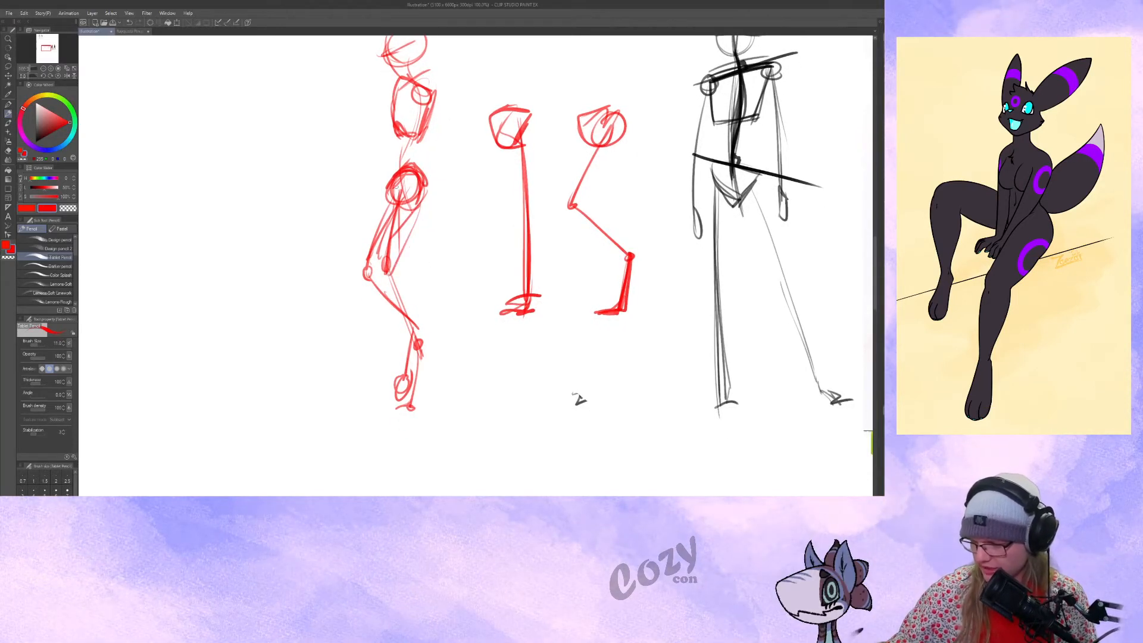
{"action": "mouse_move", "coordinate": [394, 272]}
{"action": "left_mouse_down"}
{"action": "mouse_move", "coordinate": [417, 290]}
{"action": "mouse_move", "coordinate": [418, 341]}
{"action": "left_mouse_up"}
{"action": "mouse_move", "coordinate": [377, 264]}
{"action": "left_mouse_down"}
{"action": "mouse_move", "coordinate": [415, 338]}
{"action": "mouse_move", "coordinate": [396, 271]}
{"action": "left_mouse_up"}
{"action": "mouse_move", "coordinate": [415, 321]}
{"action": "left_mouse_down"}
{"action": "mouse_move", "coordinate": [408, 273]}
{"action": "mouse_move", "coordinate": [399, 346]}
{"action": "left_mouse_up"}
{"action": "left_click_drag", "start_coordinate": [395, 342], "coordinate": [387, 369]}
{"action": "left_click_drag", "start_coordinate": [367, 169], "coordinate": [356, 222]}
{"action": "mouse_move", "coordinate": [420, 315]}
{"action": "left_mouse_down"}
{"action": "mouse_move", "coordinate": [407, 361]}
{"action": "mouse_move", "coordinate": [413, 346]}
{"action": "mouse_move", "coordinate": [427, 405]}
{"action": "left_mouse_up"}
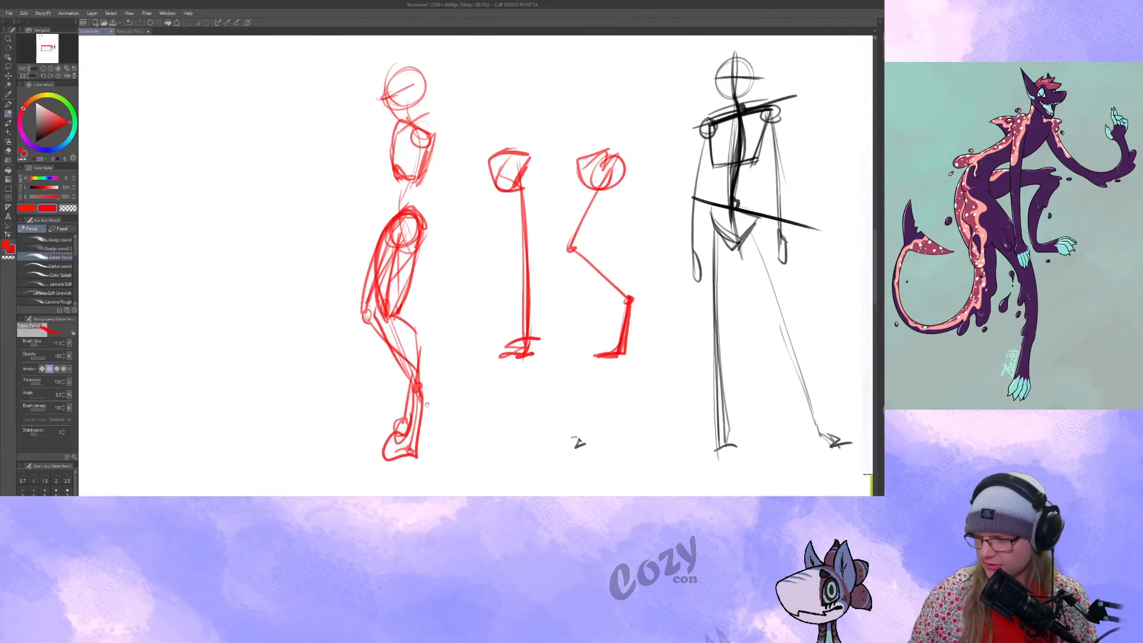
Lasso the side-view figure's head and ribcage and rotate them slightly counterclockwise.
{"action": "key", "text": "m"}
{"action": "mouse_move", "coordinate": [237, 74]}
{"action": "left_mouse_down"}
{"action": "mouse_move", "coordinate": [459, 128]}
{"action": "mouse_move", "coordinate": [356, 222]}
{"action": "left_mouse_up"}
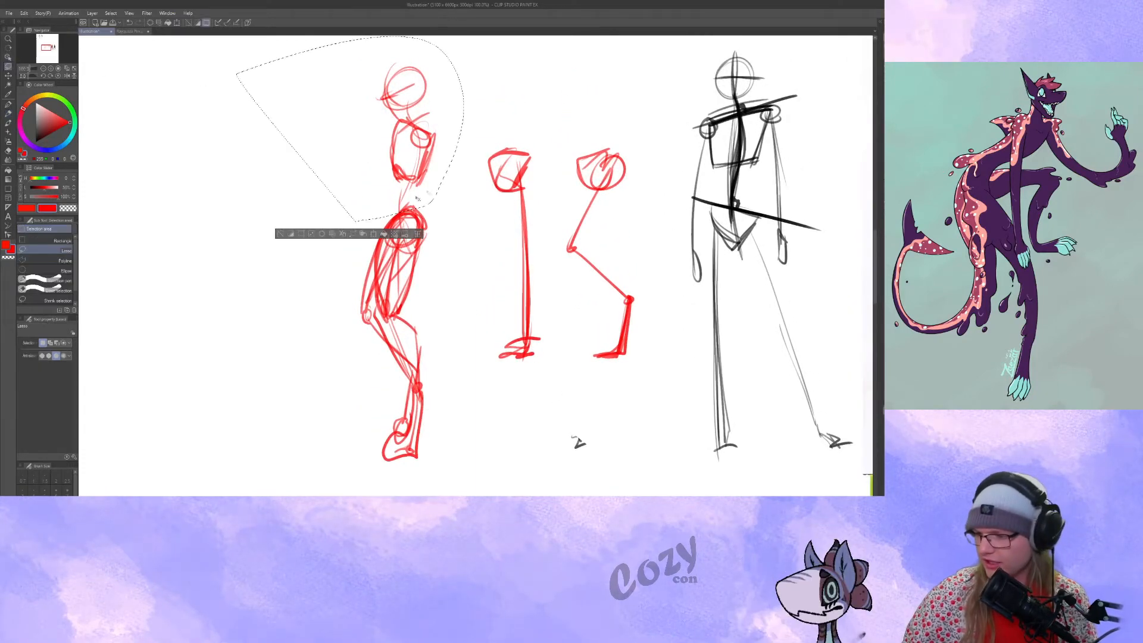
{"action": "key", "text": "ctrl+t"}
{"action": "left_click_drag", "start_coordinate": [417, 198], "coordinate": [426, 179]}
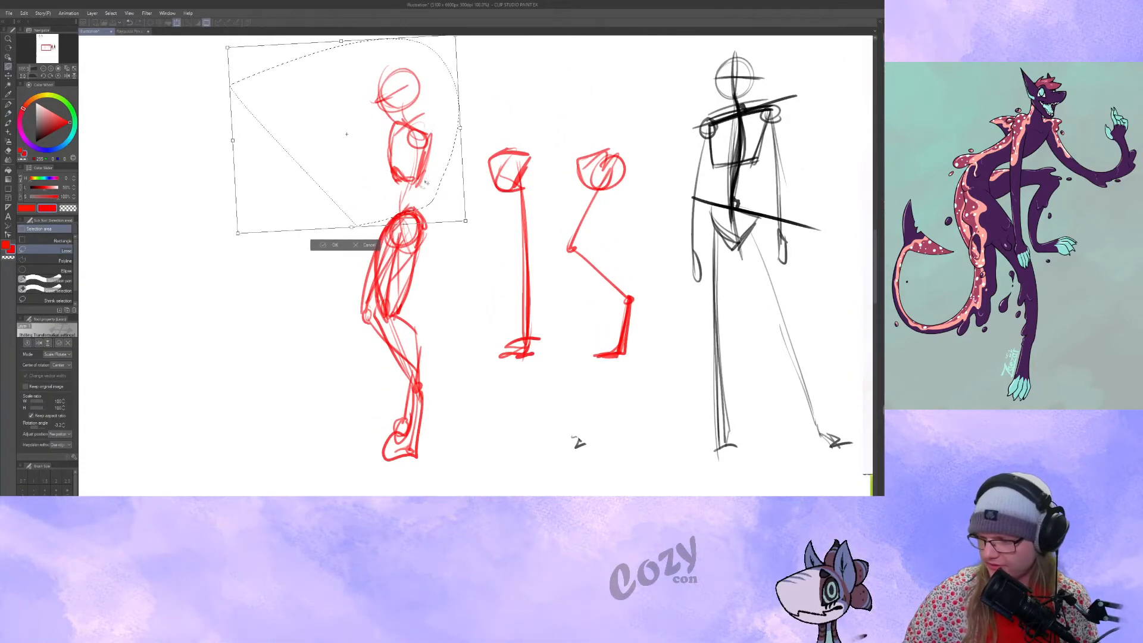
{"action": "left_click", "coordinate": [336, 246]}
{"action": "left_click_drag", "start_coordinate": [161, 168], "coordinate": [136, 190]}
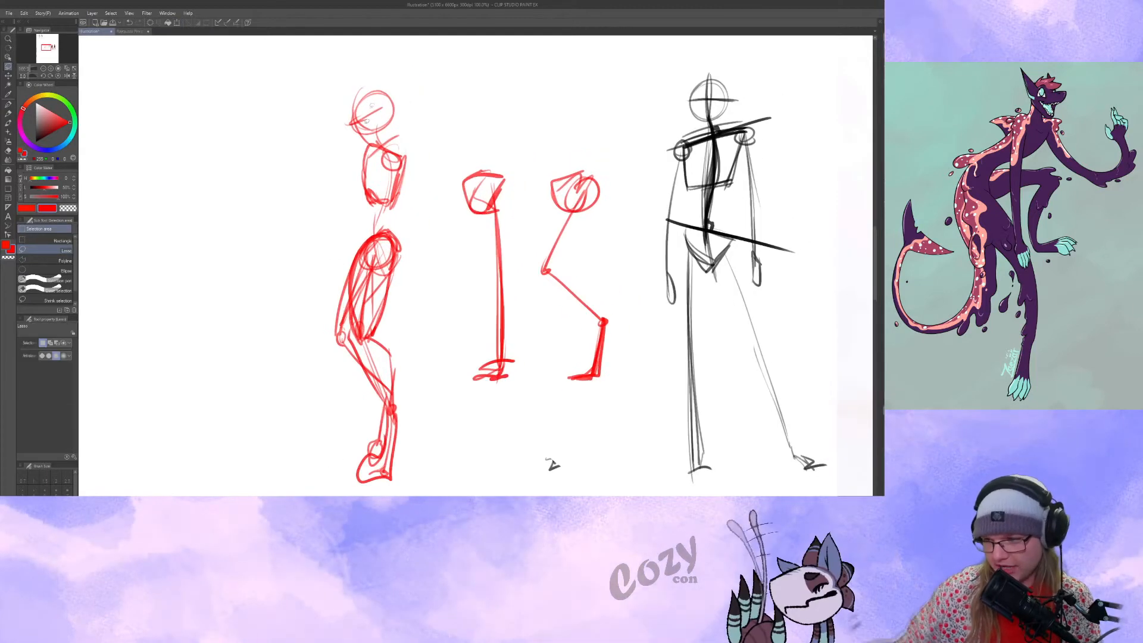
Redraw the side-view figure's waist line and sweep a long curved tail-like line from its hips down towards the ground.
{"action": "key", "text": "p"}
{"action": "key", "text": "ctrl+z"}
{"action": "left_click_drag", "start_coordinate": [393, 356], "coordinate": [392, 362]}
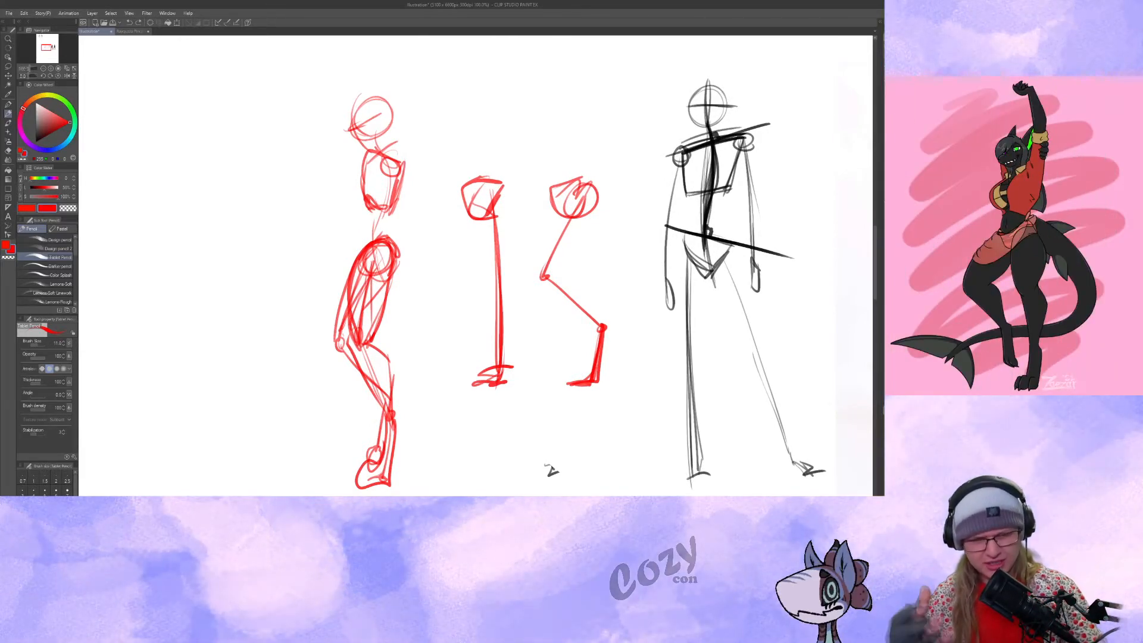
{"action": "left_click_drag", "start_coordinate": [476, 279], "coordinate": [495, 263]}
{"action": "left_click_drag", "start_coordinate": [434, 213], "coordinate": [443, 162]}
{"action": "key", "text": "ctrl+z"}
{"action": "left_click_drag", "start_coordinate": [422, 209], "coordinate": [499, 335]}
{"action": "left_click_drag", "start_coordinate": [493, 383], "coordinate": [505, 354]}
{"action": "left_click_drag", "start_coordinate": [451, 205], "coordinate": [446, 254]}
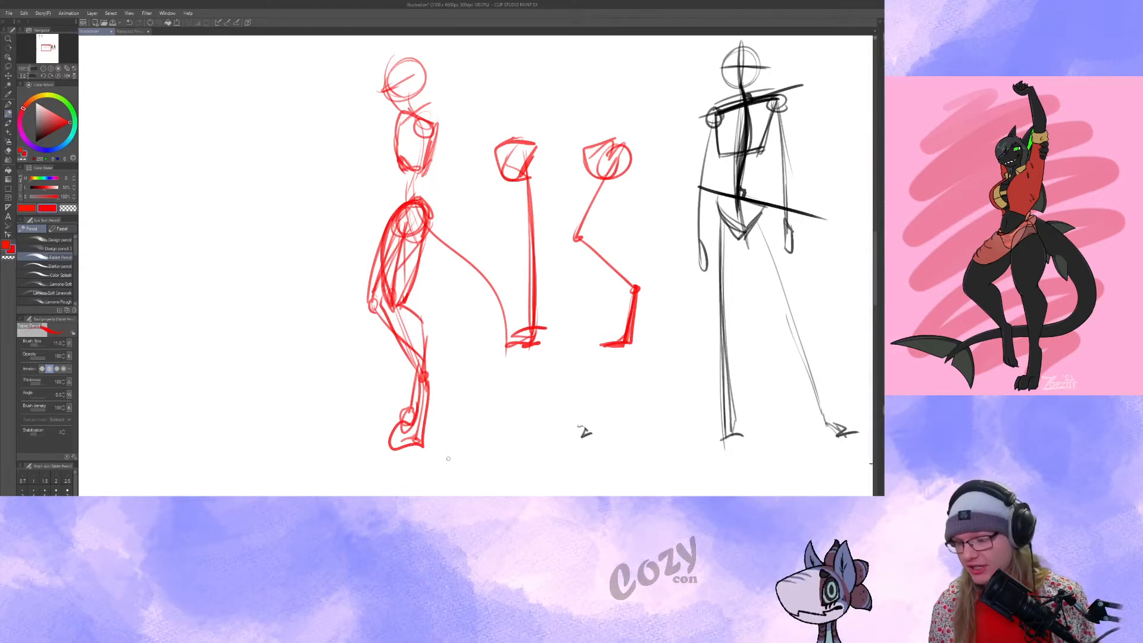
Draw vertical red balance lines down to the ground on the black figure and the front-view model.
{"action": "mouse_move", "coordinate": [437, 434]}
{"action": "left_mouse_down"}
{"action": "mouse_move", "coordinate": [415, 424]}
{"action": "mouse_move", "coordinate": [440, 435]}
{"action": "left_mouse_up"}
{"action": "mouse_move", "coordinate": [634, 442]}
{"action": "left_mouse_down"}
{"action": "mouse_move", "coordinate": [574, 434]}
{"action": "mouse_move", "coordinate": [412, 477]}
{"action": "mouse_move", "coordinate": [358, 467]}
{"action": "left_mouse_up"}
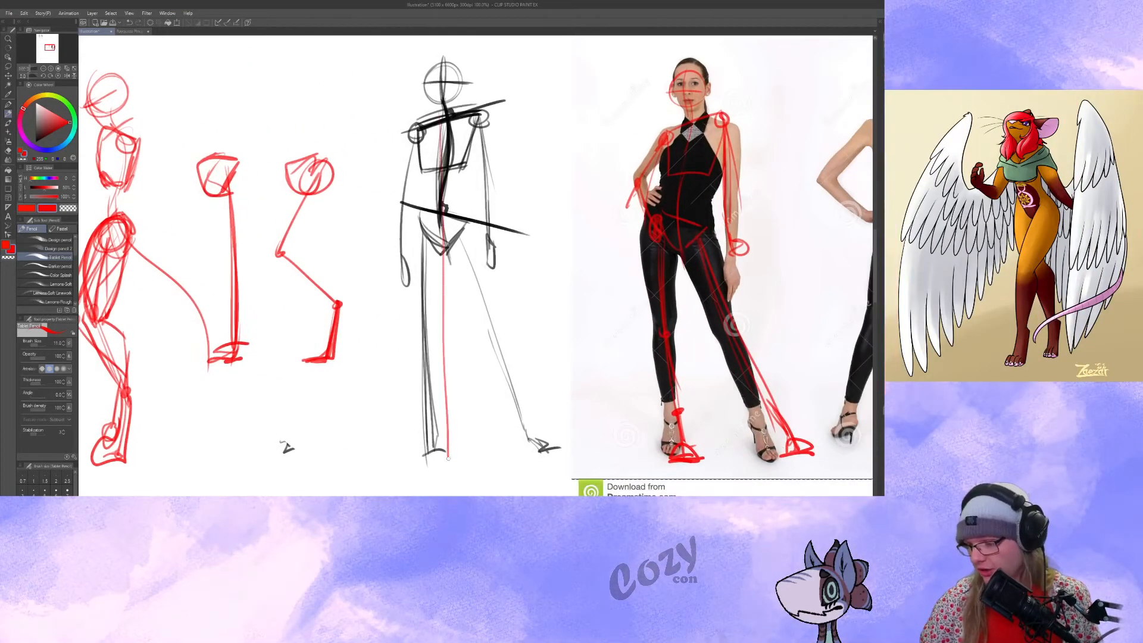
{"action": "left_click_drag", "start_coordinate": [677, 115], "coordinate": [448, 96]}
{"action": "left_click_drag", "start_coordinate": [450, 143], "coordinate": [460, 424]}
{"action": "left_click_drag", "start_coordinate": [558, 382], "coordinate": [540, 415]}
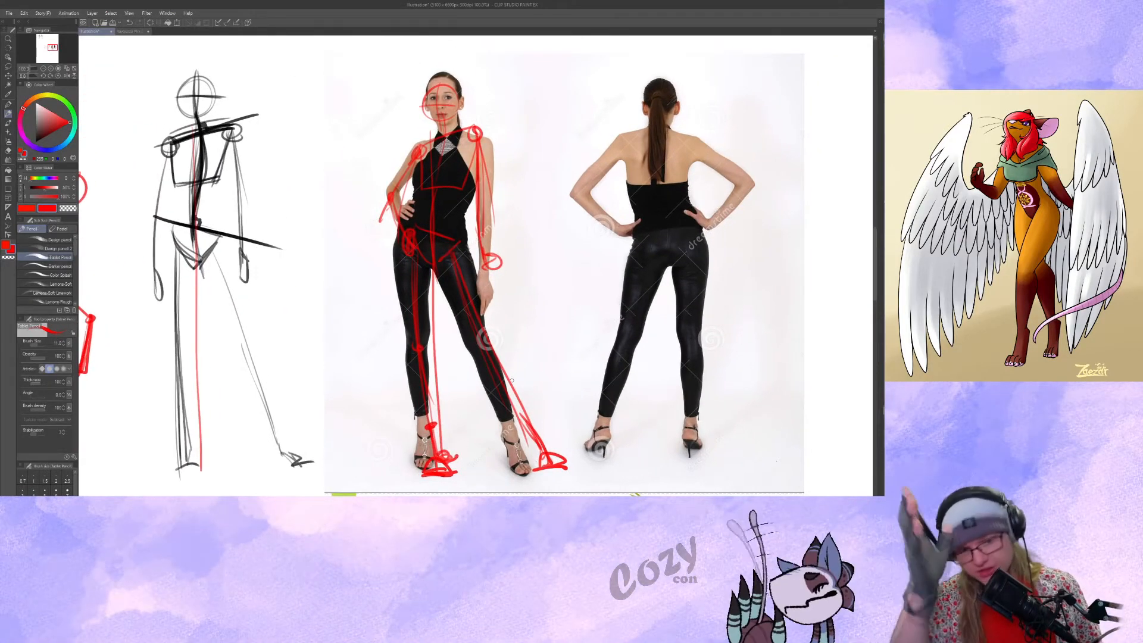
Circle the back-view model's mid-back and drop a vertical red line to a small circle between her feet.
{"action": "mouse_move", "coordinate": [664, 184]}
{"action": "left_mouse_down"}
{"action": "mouse_move", "coordinate": [499, 197]}
{"action": "mouse_move", "coordinate": [520, 201]}
{"action": "mouse_move", "coordinate": [509, 217]}
{"action": "left_mouse_up"}
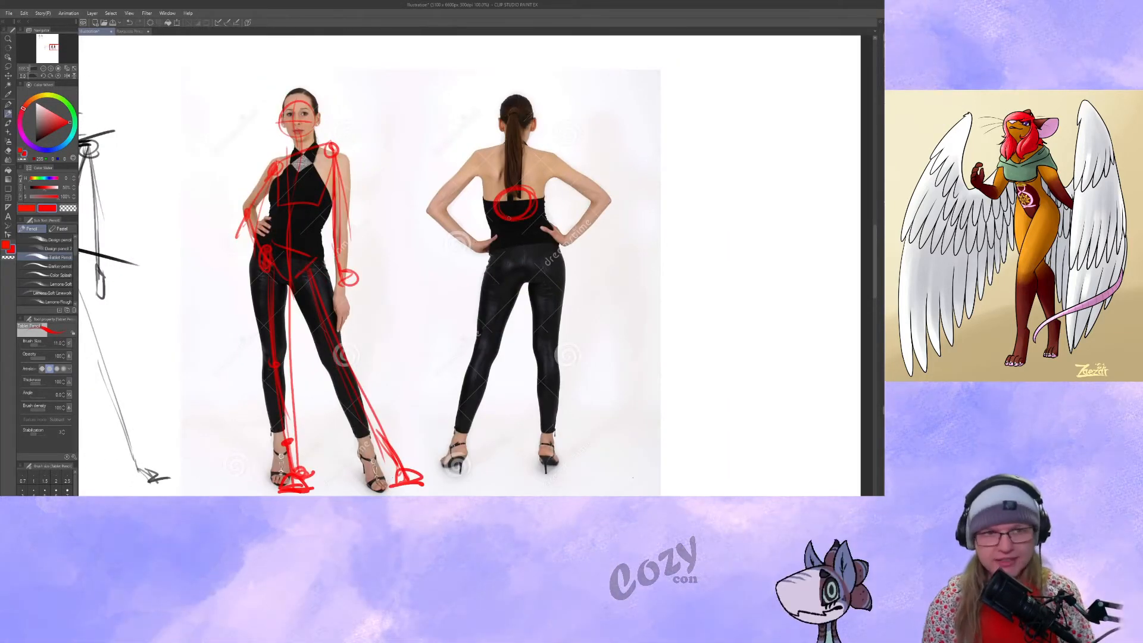
{"action": "left_click_drag", "start_coordinate": [515, 288], "coordinate": [492, 291]}
{"action": "left_click_drag", "start_coordinate": [490, 198], "coordinate": [494, 397]}
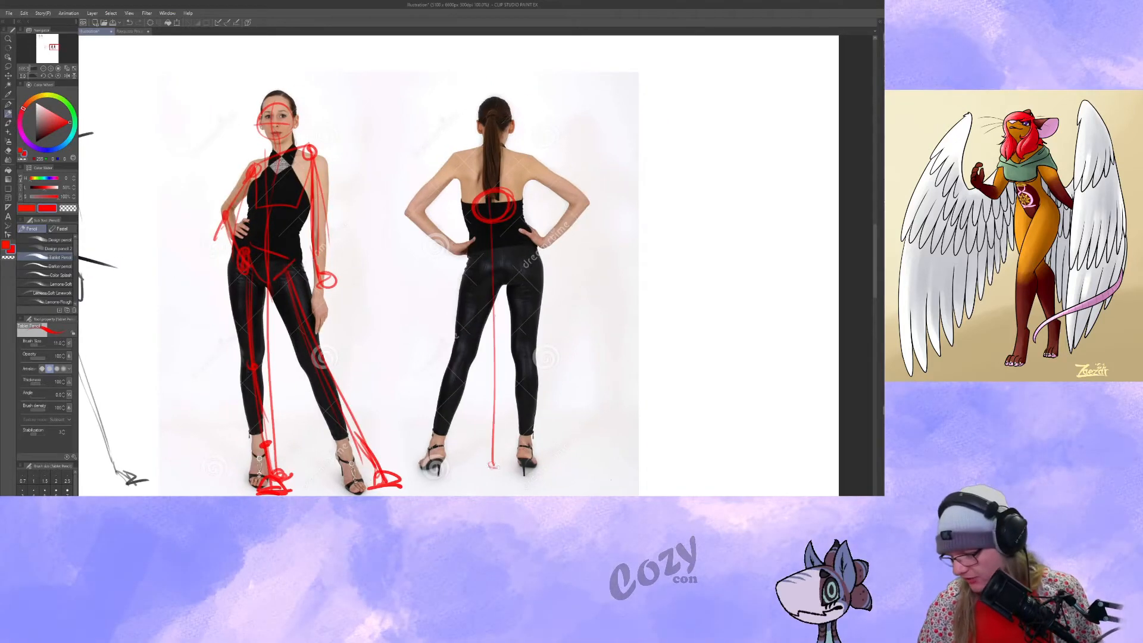
{"action": "left_click_drag", "start_coordinate": [558, 425], "coordinate": [609, 397]}
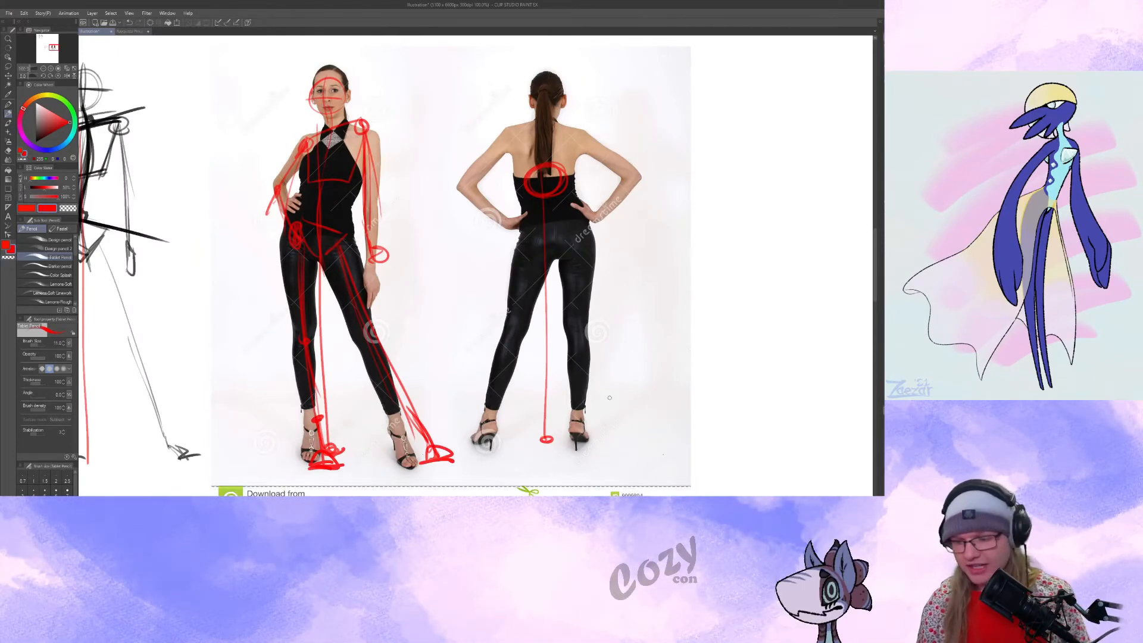
{"action": "left_click_drag", "start_coordinate": [609, 397], "coordinate": [673, 368]}
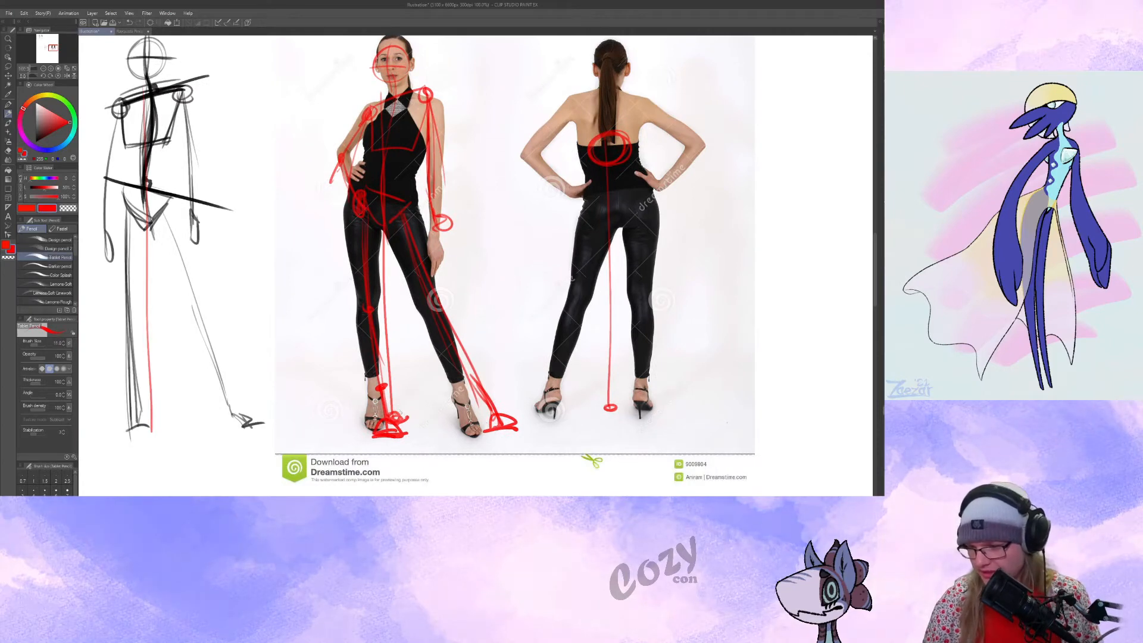
{"action": "mouse_move", "coordinate": [419, 404]}
{"action": "left_mouse_down"}
{"action": "mouse_move", "coordinate": [378, 402]}
{"action": "mouse_move", "coordinate": [381, 414]}
{"action": "mouse_move", "coordinate": [423, 408]}
{"action": "left_mouse_up"}
{"action": "key", "text": "ctrl+z"}
{"action": "key", "text": "ctrl+z"}
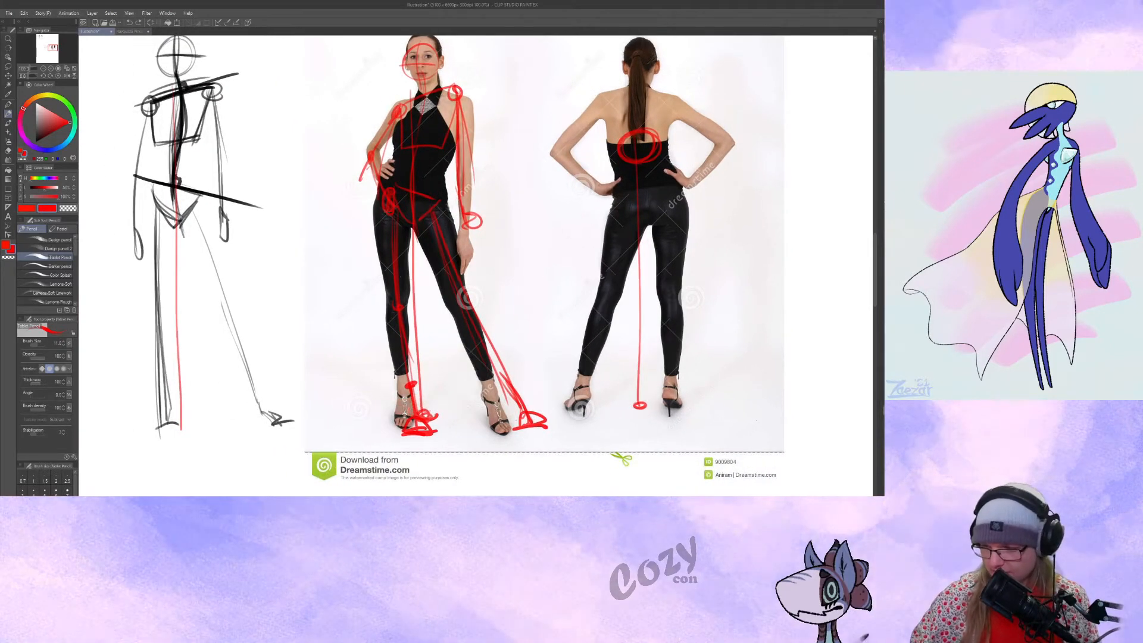
Draw a thin vertical balance line from the zigzag leg diagram's pelvis to its foot, circling where it meets the toes.
{"action": "left_click_drag", "start_coordinate": [424, 273], "coordinate": [675, 250]}
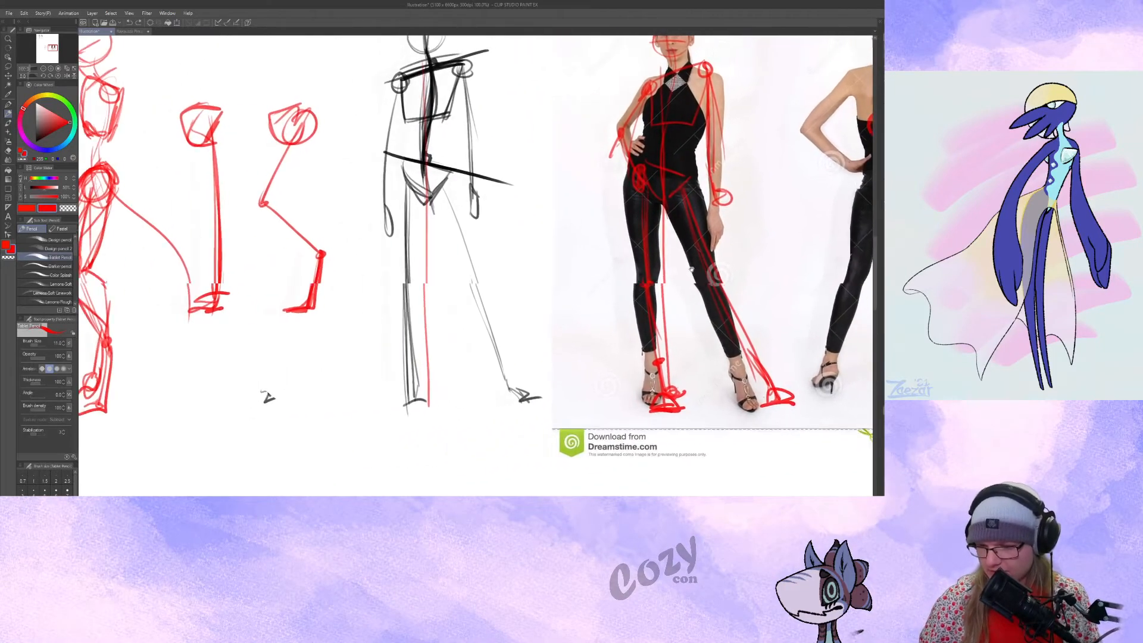
{"action": "left_click_drag", "start_coordinate": [497, 266], "coordinate": [645, 281]}
{"action": "left_click_drag", "start_coordinate": [445, 215], "coordinate": [415, 228]}
{"action": "left_click_drag", "start_coordinate": [421, 111], "coordinate": [416, 334]}
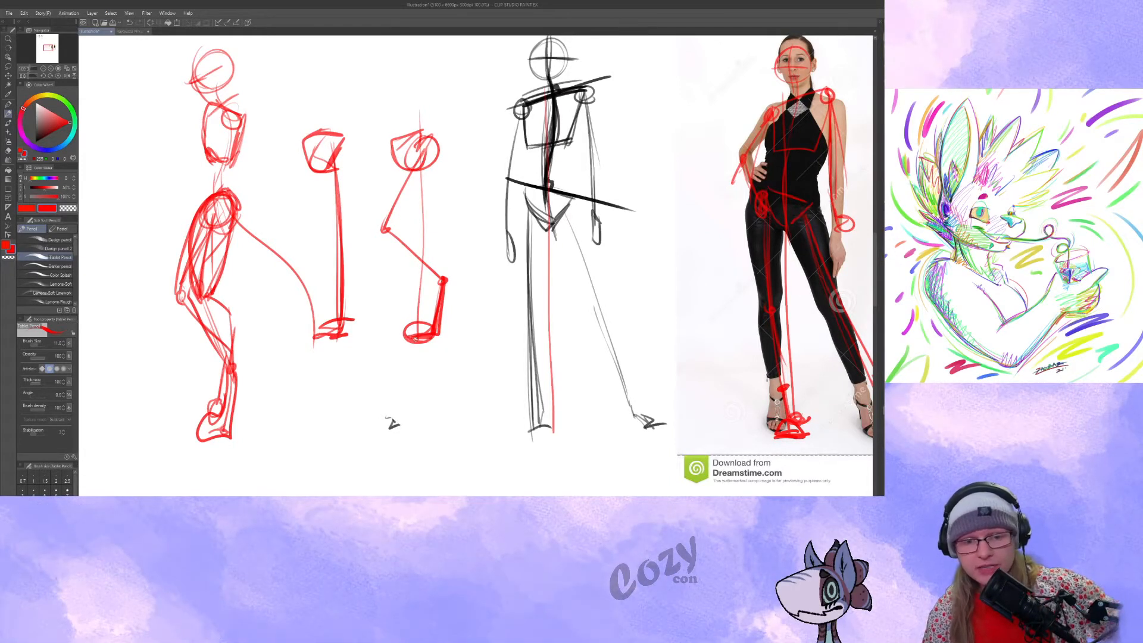
{"action": "left_click_drag", "start_coordinate": [438, 377], "coordinate": [383, 384]}
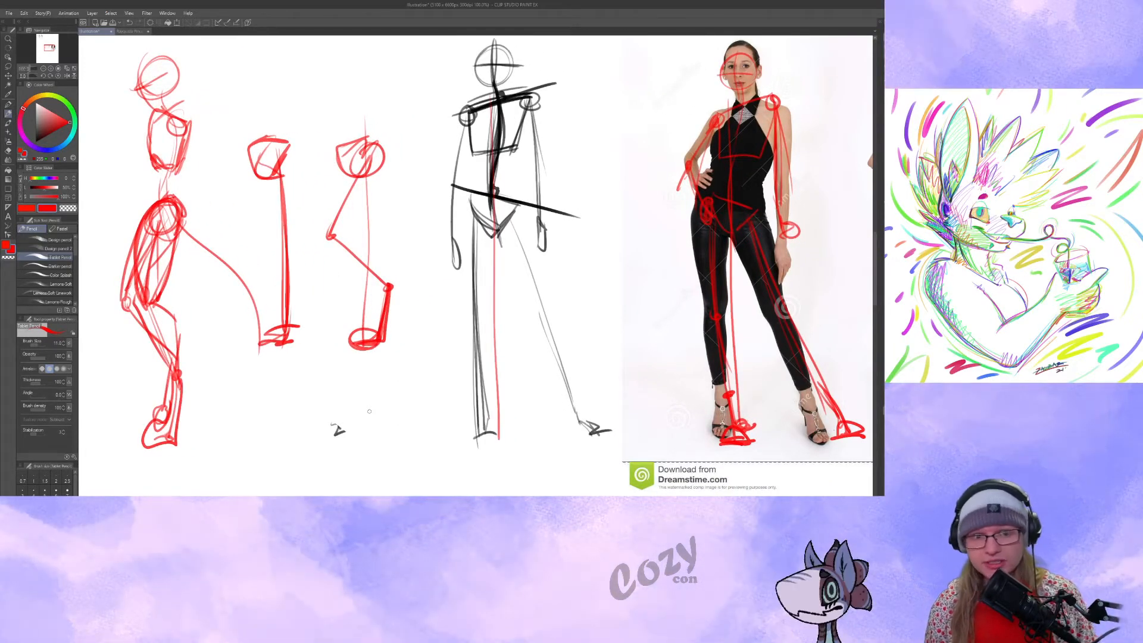
{"action": "left_click_drag", "start_coordinate": [423, 372], "coordinate": [447, 365]}
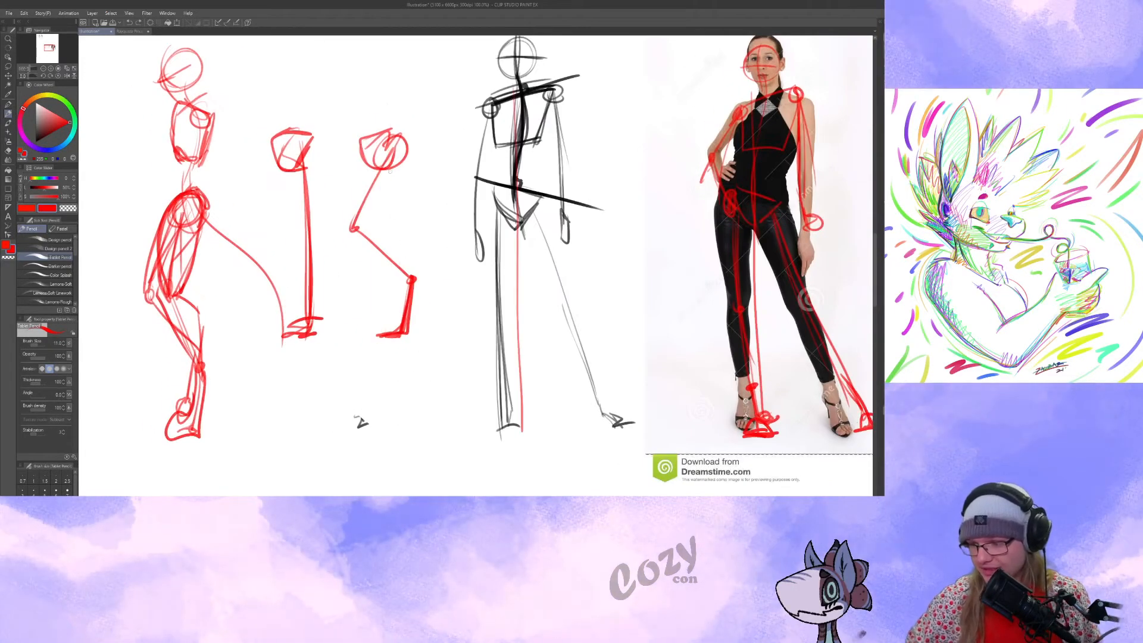
{"action": "left_click_drag", "start_coordinate": [420, 331], "coordinate": [432, 338]}
{"action": "left_click_drag", "start_coordinate": [410, 278], "coordinate": [424, 324]}
{"action": "key", "text": "ctrl+z"}
{"action": "key", "text": "ctrl+z"}
{"action": "key", "text": "ctrl+z"}
{"action": "mouse_move", "coordinate": [379, 170]}
{"action": "left_mouse_down"}
{"action": "mouse_move", "coordinate": [384, 331]}
{"action": "mouse_move", "coordinate": [395, 335]}
{"action": "left_mouse_up"}
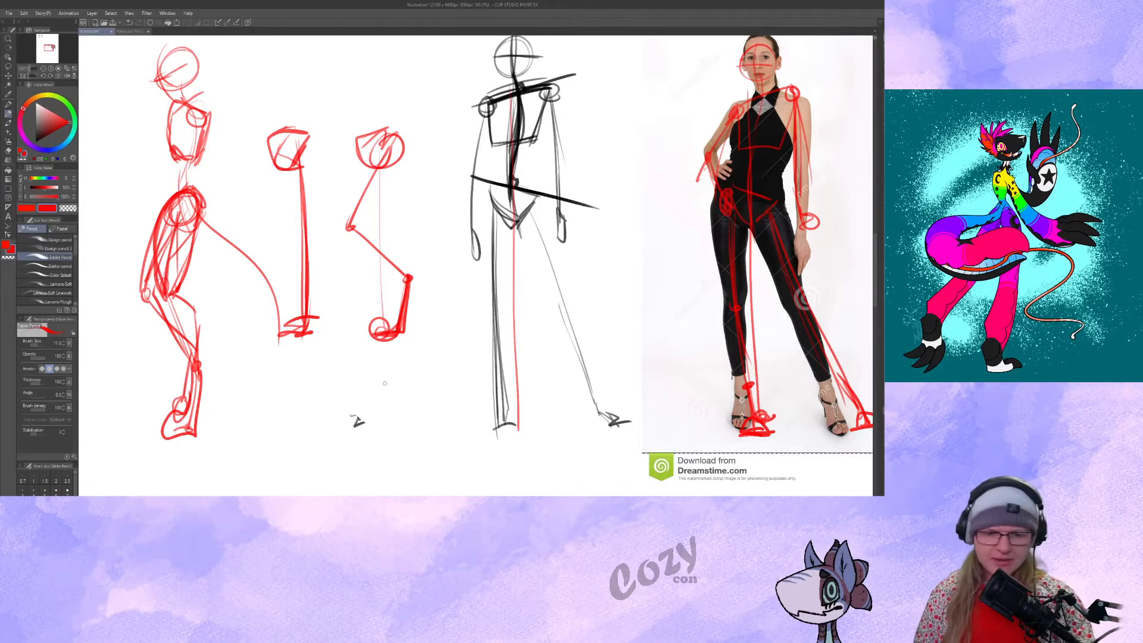
Paste a reference photo of a posing woman in a black swimsuit beside the red side-view figure.
{"action": "left_click_drag", "start_coordinate": [446, 300], "coordinate": [512, 334]}
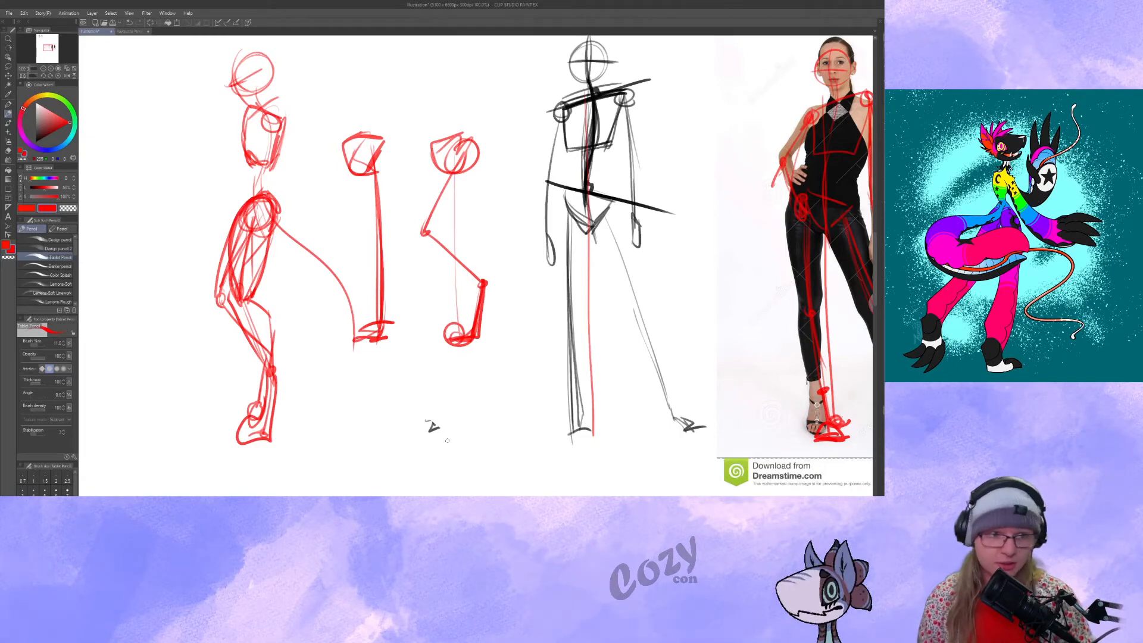
{"action": "left_click_drag", "start_coordinate": [760, 154], "coordinate": [785, 176]}
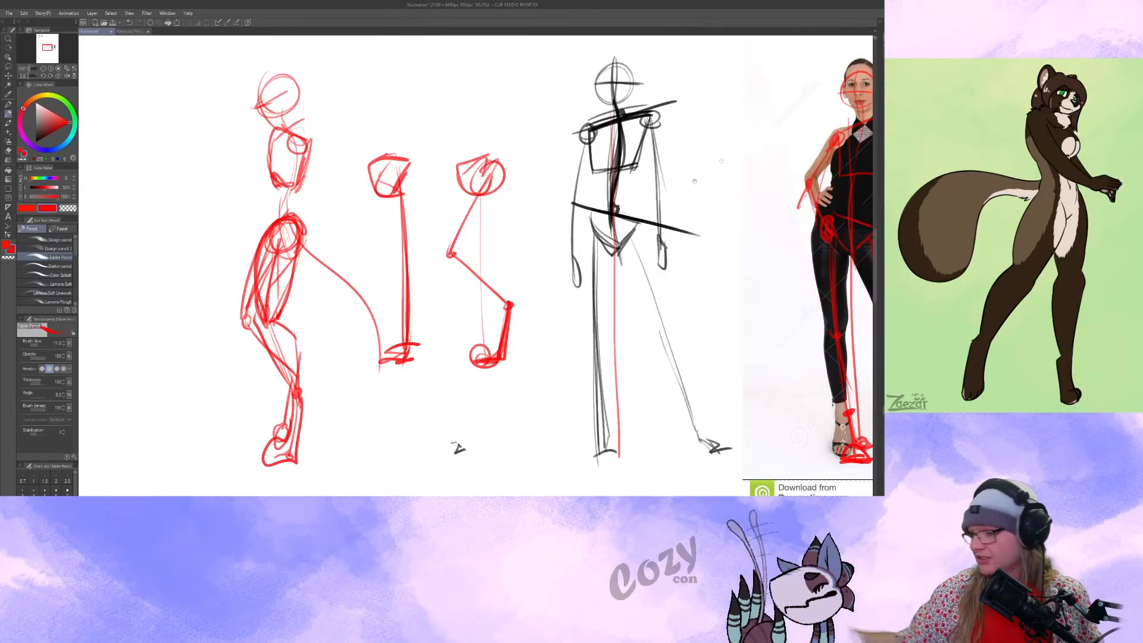
{"action": "left_click_drag", "start_coordinate": [720, 160], "coordinate": [869, 140]}
{"action": "left_click", "coordinate": [44, 69]}
{"action": "left_click", "coordinate": [44, 70]}
{"action": "left_click_drag", "start_coordinate": [784, 152], "coordinate": [600, 160]}
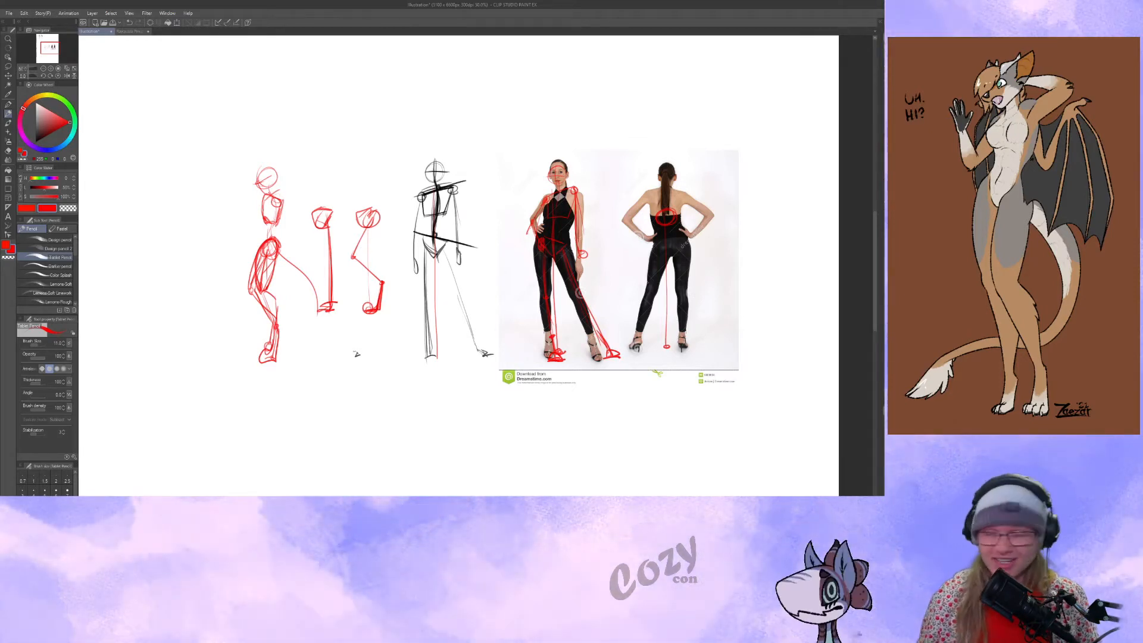
{"action": "key", "text": "ctrl+v"}
{"action": "mouse_move", "coordinate": [356, 324]}
{"action": "left_mouse_down"}
{"action": "mouse_move", "coordinate": [548, 286]}
{"action": "mouse_move", "coordinate": [396, 291]}
{"action": "left_mouse_up"}
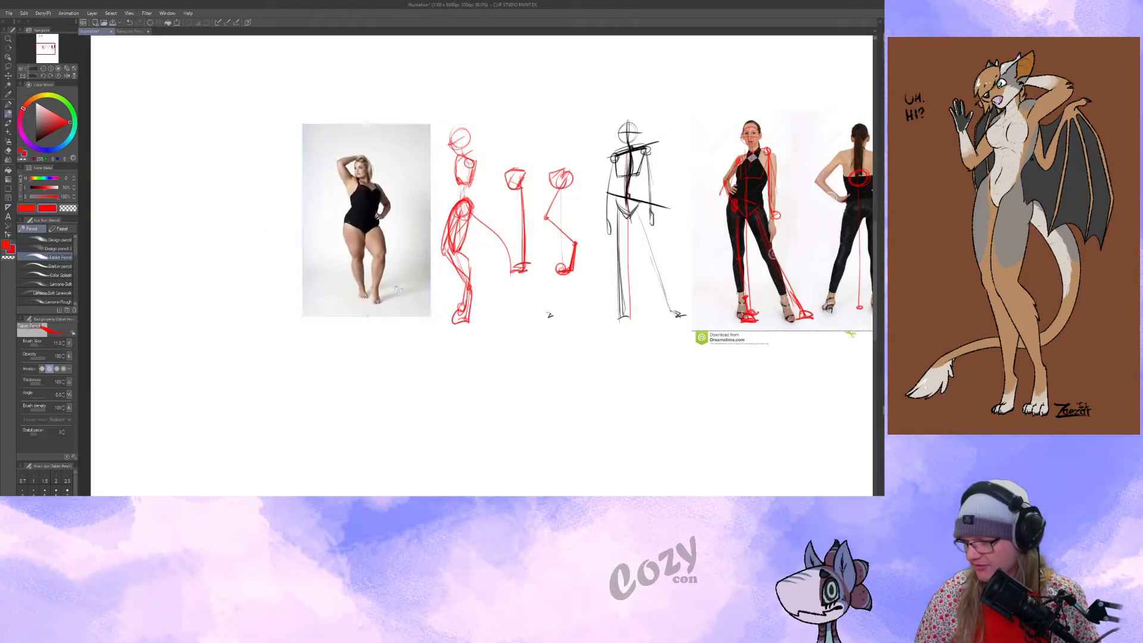
{"action": "left_click_drag", "start_coordinate": [335, 255], "coordinate": [468, 267]}
{"action": "left_click", "coordinate": [51, 68]}
{"action": "left_click_drag", "start_coordinate": [256, 190], "coordinate": [224, 218]}
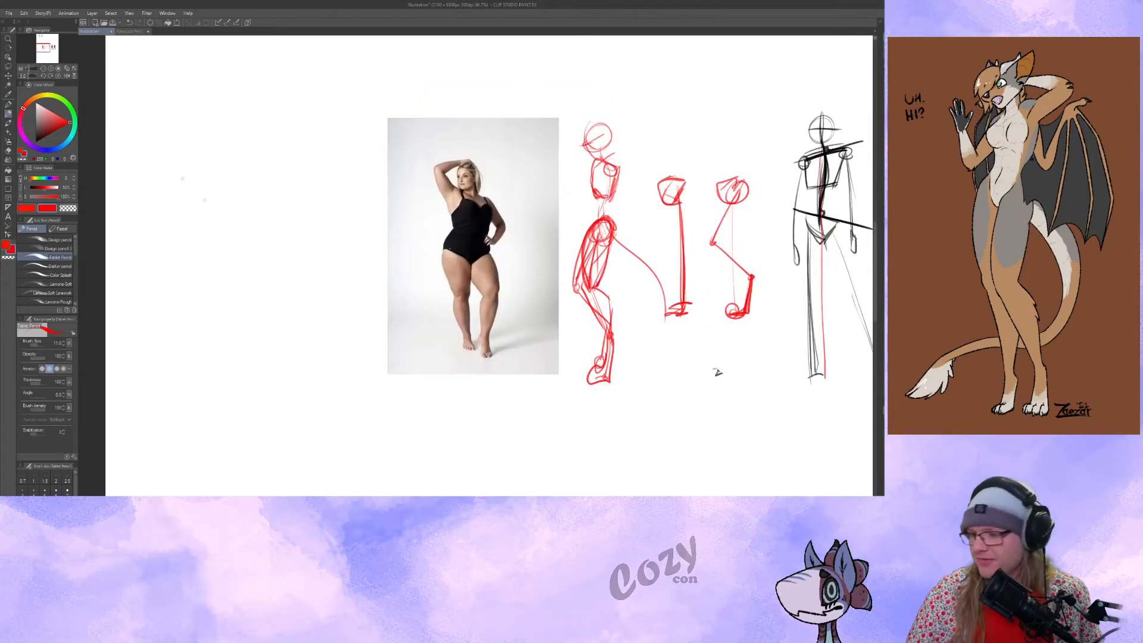
Draw red lines over the swimsuit model marking the tilt of her hips and shoulders and the direction of both legs.
{"action": "left_click", "coordinate": [52, 70]}
{"action": "left_click_drag", "start_coordinate": [364, 242], "coordinate": [406, 274]}
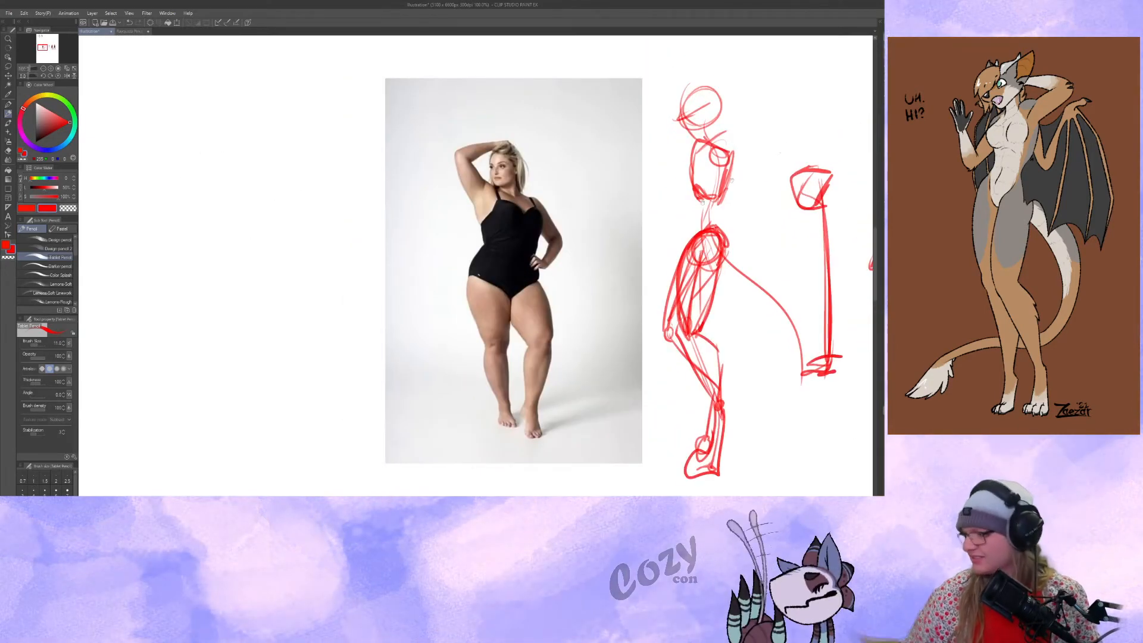
{"action": "left_click_drag", "start_coordinate": [569, 313], "coordinate": [586, 301]}
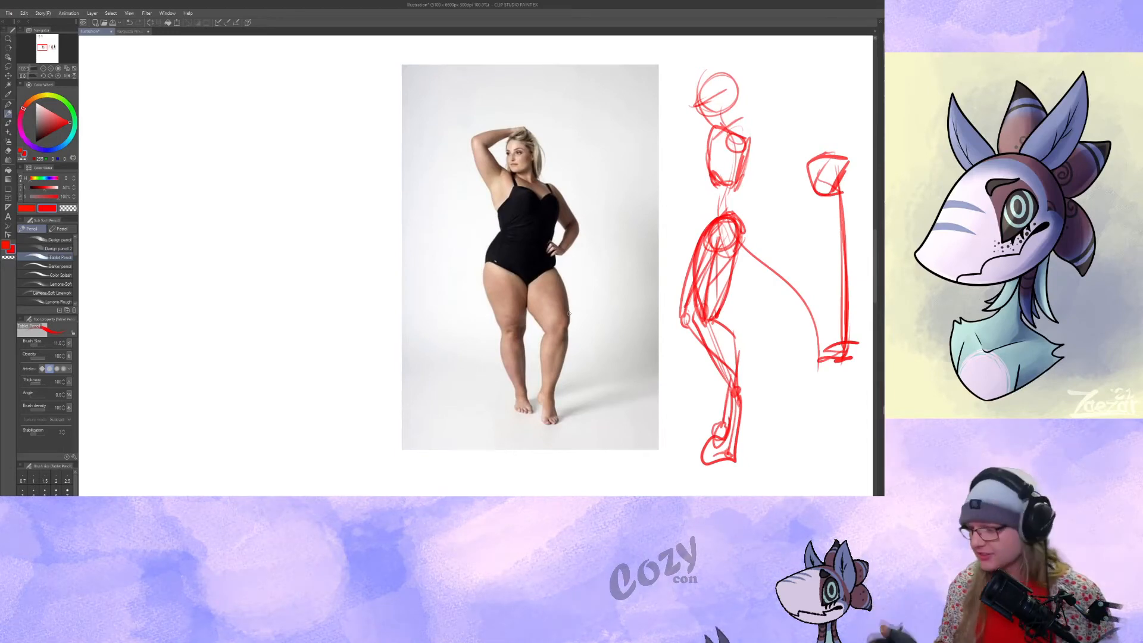
{"action": "left_click_drag", "start_coordinate": [485, 247], "coordinate": [503, 244]}
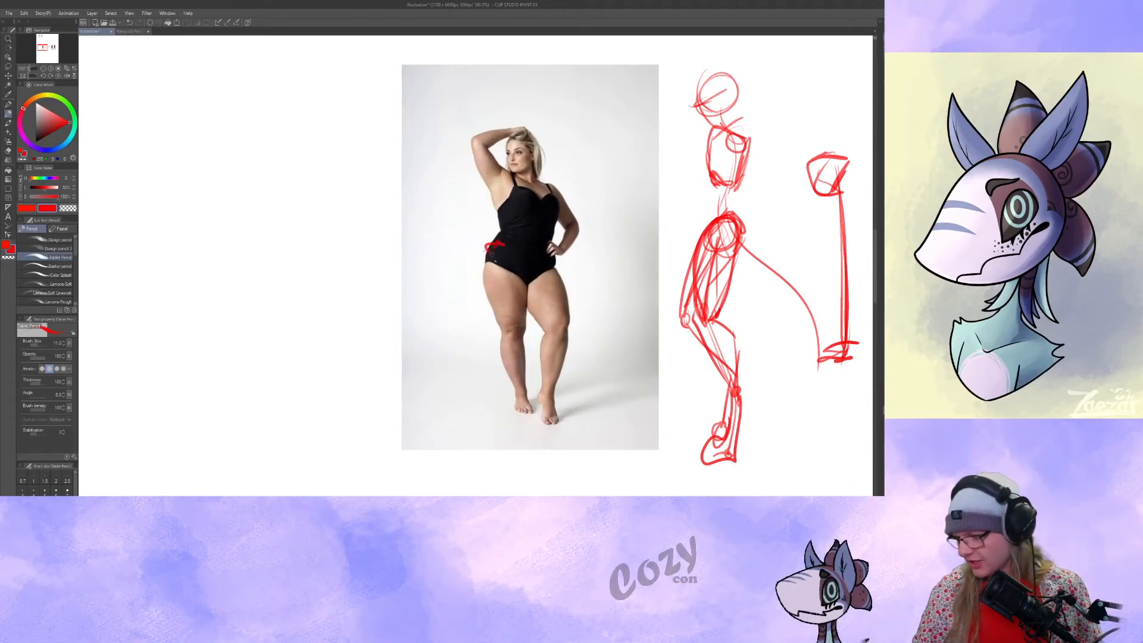
{"action": "left_click_drag", "start_coordinate": [523, 416], "coordinate": [516, 408]}
{"action": "mouse_move", "coordinate": [534, 258]}
{"action": "left_mouse_down"}
{"action": "mouse_move", "coordinate": [548, 353]}
{"action": "mouse_move", "coordinate": [577, 398]}
{"action": "mouse_move", "coordinate": [566, 395]}
{"action": "left_mouse_up"}
{"action": "left_click_drag", "start_coordinate": [494, 182], "coordinate": [572, 215]}
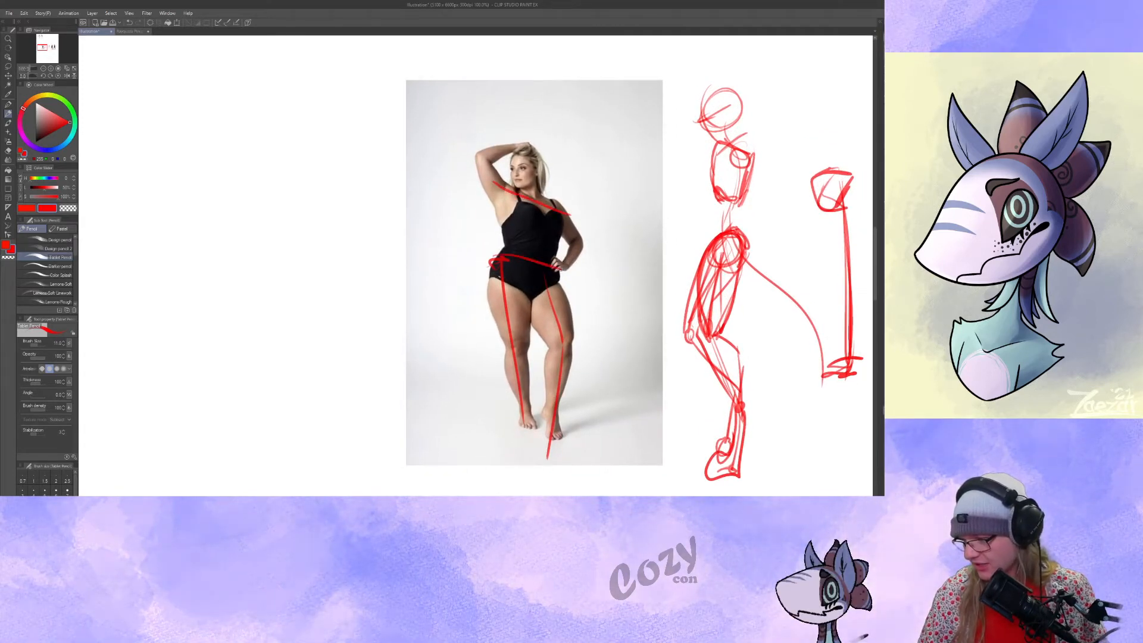
Lasso the red annotation lines over the swimsuit model, delete them and clear the selection.
{"action": "left_click_drag", "start_coordinate": [601, 319], "coordinate": [606, 328]}
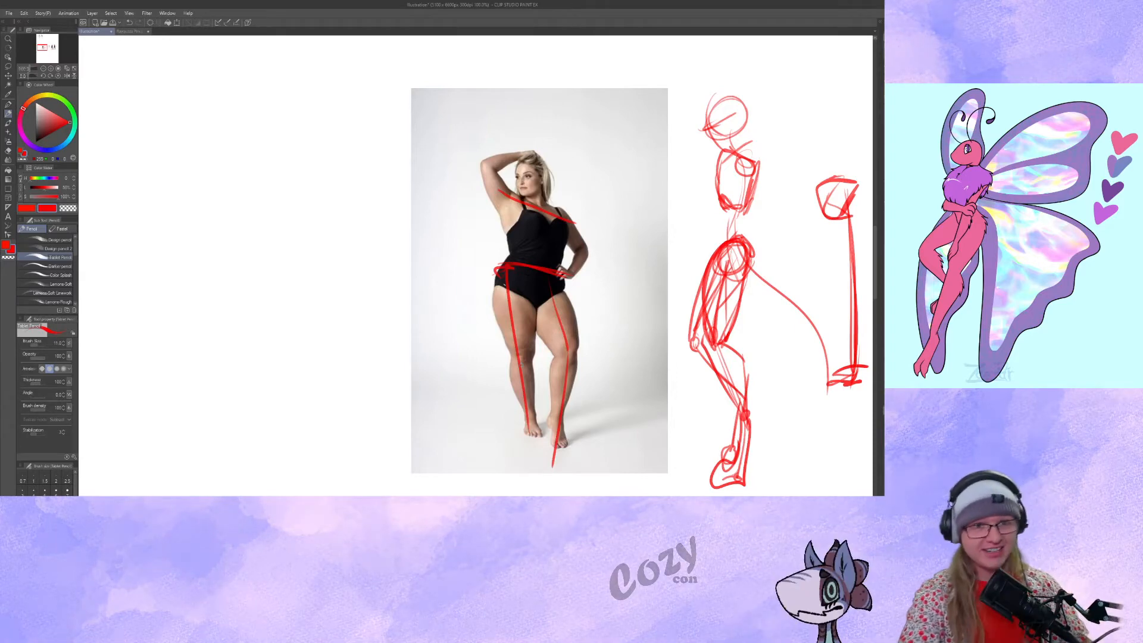
{"action": "left_click_drag", "start_coordinate": [250, 280], "coordinate": [205, 248]}
{"action": "left_click", "coordinate": [8, 66]}
{"action": "mouse_move", "coordinate": [261, 87]}
{"action": "left_mouse_down"}
{"action": "mouse_move", "coordinate": [345, 67]}
{"action": "mouse_move", "coordinate": [337, 304]}
{"action": "left_mouse_up"}
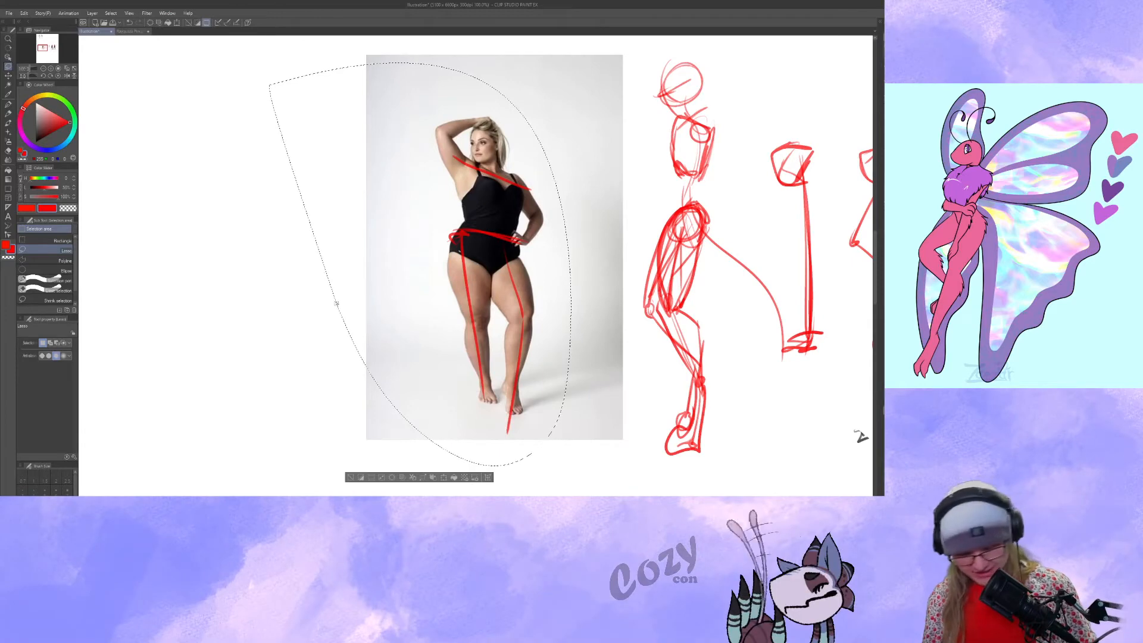
{"action": "key", "text": "ctrl+d"}
{"action": "left_click", "coordinate": [7, 113]}
Draw a vertical red balance line from the swimsuit model's head to a circled point between her feet, undoing the extra line across the feet.
{"action": "mouse_move", "coordinate": [487, 300]}
{"action": "left_mouse_down"}
{"action": "mouse_move", "coordinate": [421, 284]}
{"action": "mouse_move", "coordinate": [463, 315]}
{"action": "left_mouse_up"}
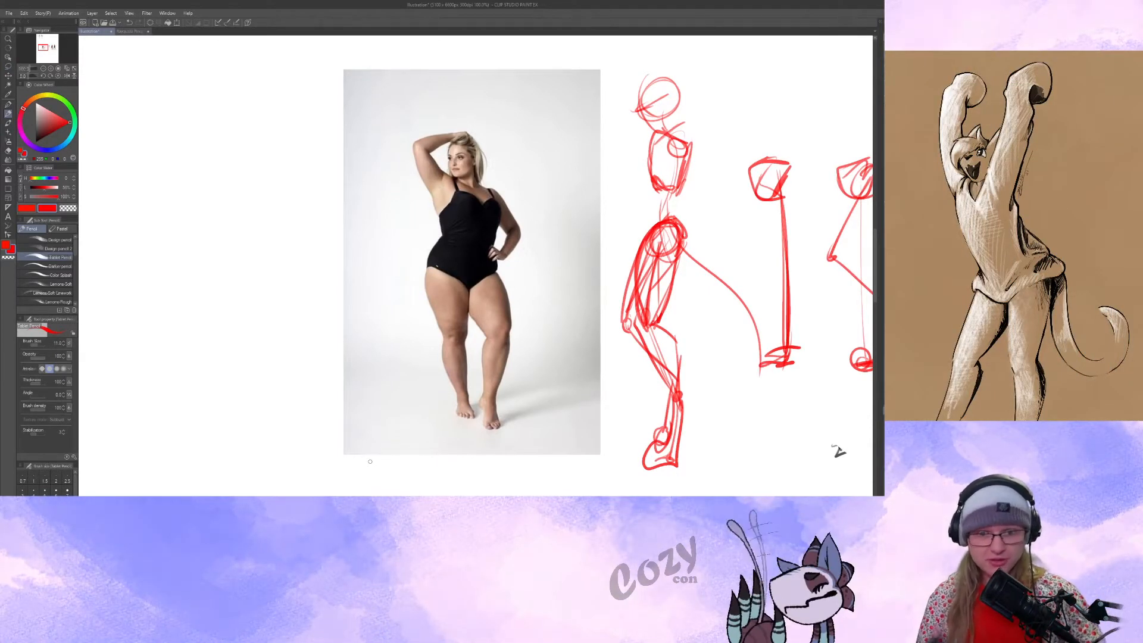
{"action": "left_click_drag", "start_coordinate": [838, 452], "coordinate": [837, 433]}
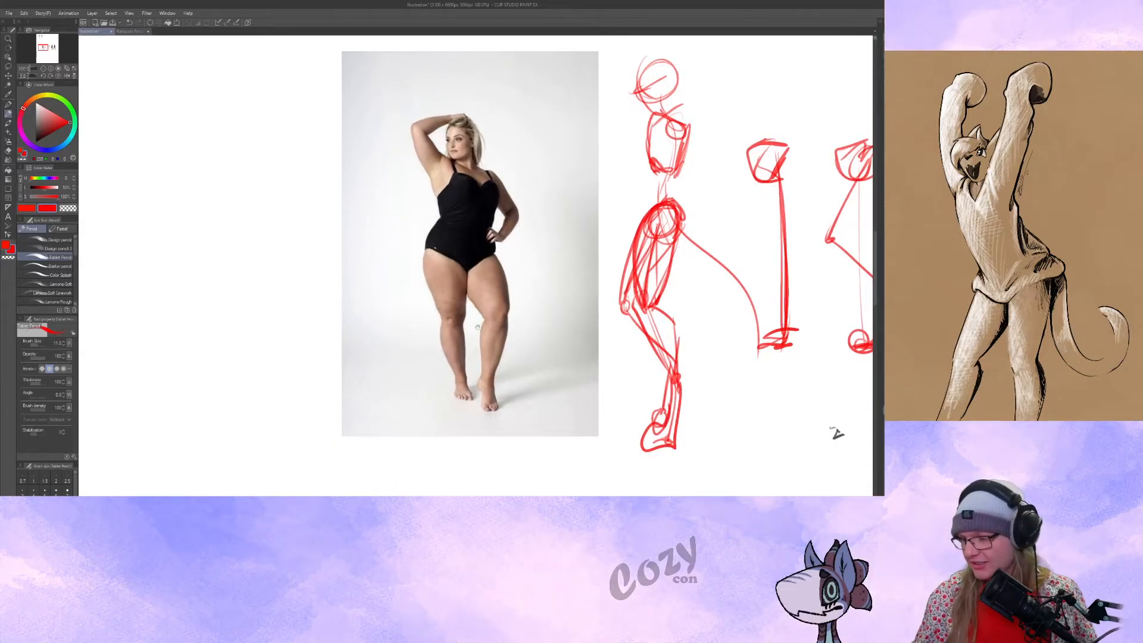
{"action": "left_click_drag", "start_coordinate": [470, 389], "coordinate": [467, 391]}
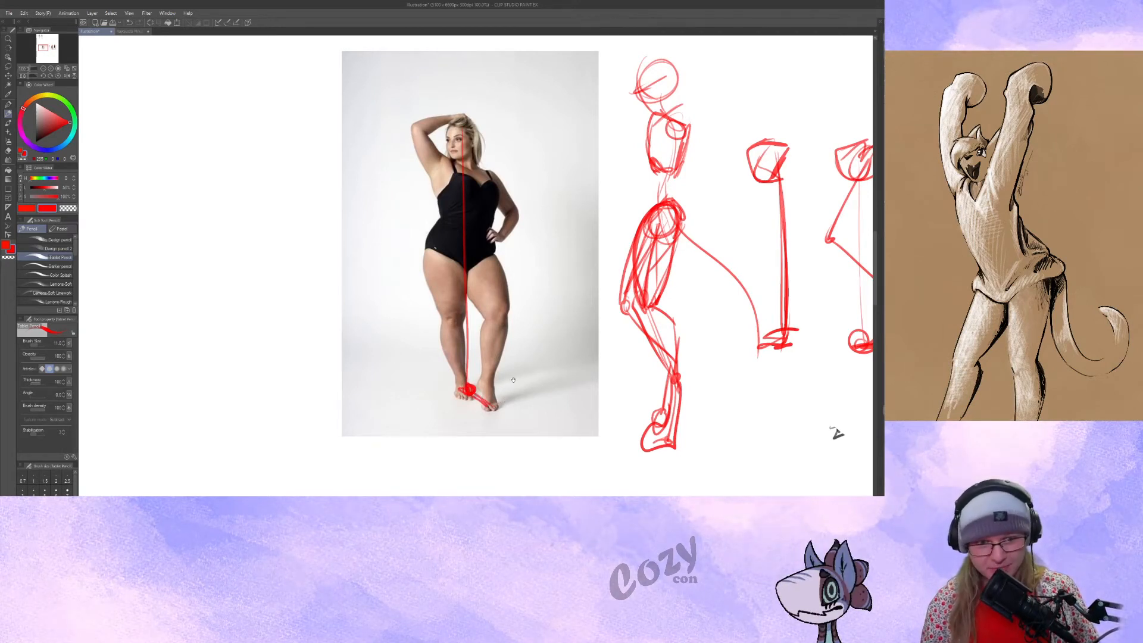
{"action": "left_click_drag", "start_coordinate": [836, 433], "coordinate": [842, 447]}
{"action": "key", "text": "ctrl+z"}
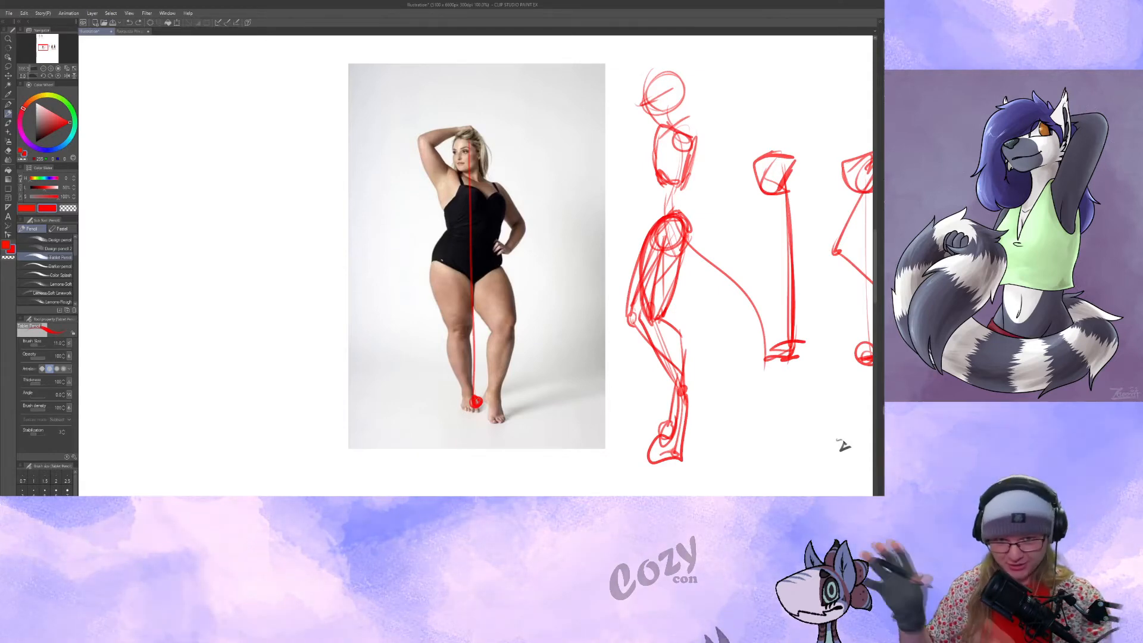
Try sketching the pelvis shape and shoulder line over the swimsuit model, and undo those strokes.
{"action": "left_click_drag", "start_coordinate": [842, 444], "coordinate": [836, 406]}
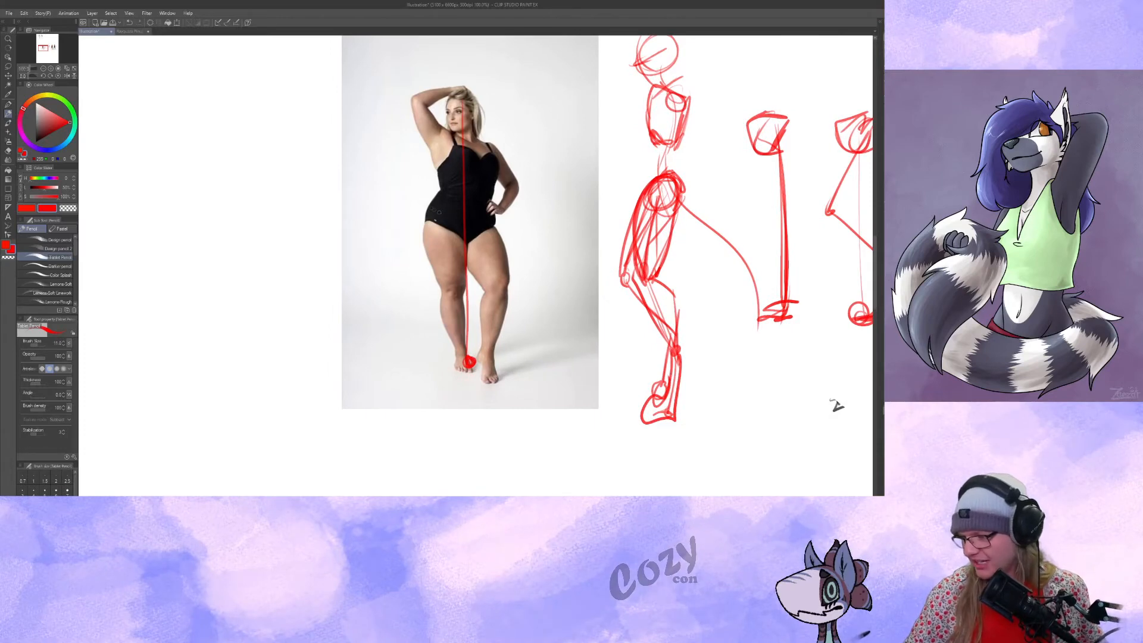
{"action": "mouse_move", "coordinate": [435, 212]}
{"action": "left_mouse_down"}
{"action": "mouse_move", "coordinate": [498, 232]}
{"action": "mouse_move", "coordinate": [466, 262]}
{"action": "mouse_move", "coordinate": [487, 235]}
{"action": "left_mouse_up"}
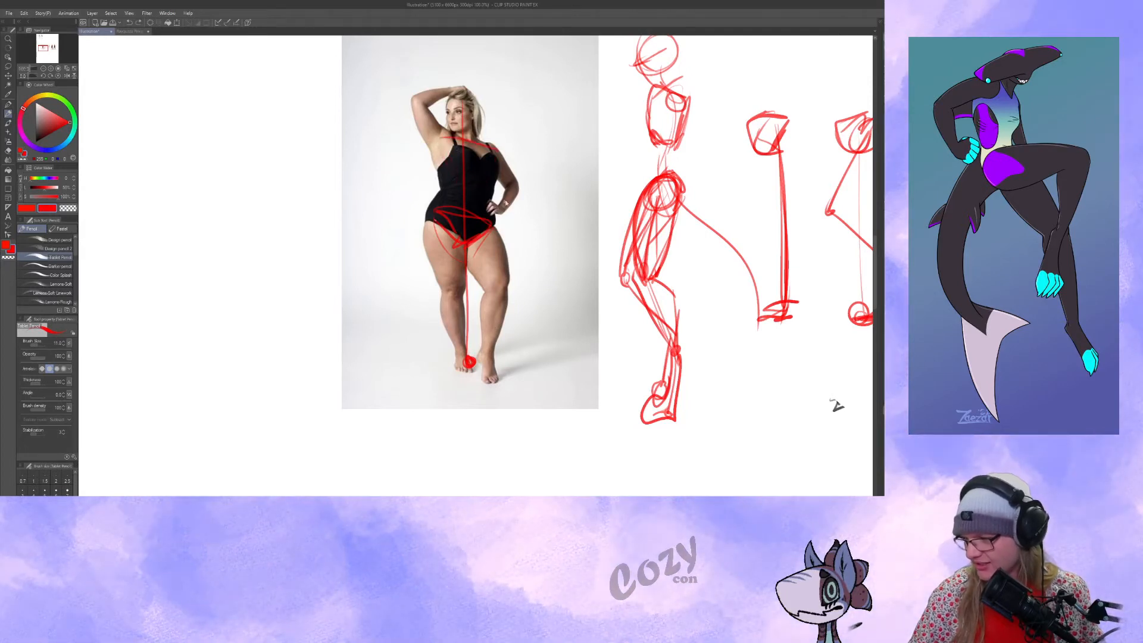
{"action": "key", "text": "ctrl+z"}
{"action": "key", "text": "ctrl+z"}
{"action": "key", "text": "ctrl+z"}
{"action": "key", "text": "ctrl+z"}
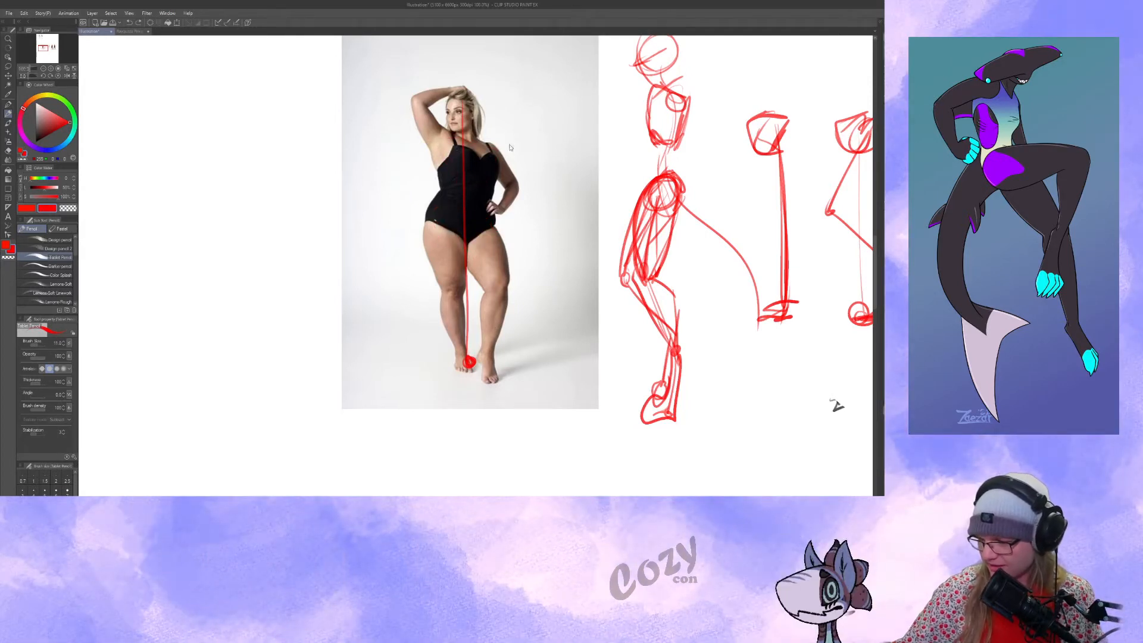
Circle both knees of the front-view model in black leggings and thicken the red thigh line down to the knee.
{"action": "left_click_drag", "start_coordinate": [505, 308], "coordinate": [471, 312]}
{"action": "mouse_move", "coordinate": [663, 312]}
{"action": "left_mouse_down"}
{"action": "mouse_move", "coordinate": [369, 281]}
{"action": "mouse_move", "coordinate": [283, 286]}
{"action": "mouse_move", "coordinate": [409, 273]}
{"action": "left_mouse_up"}
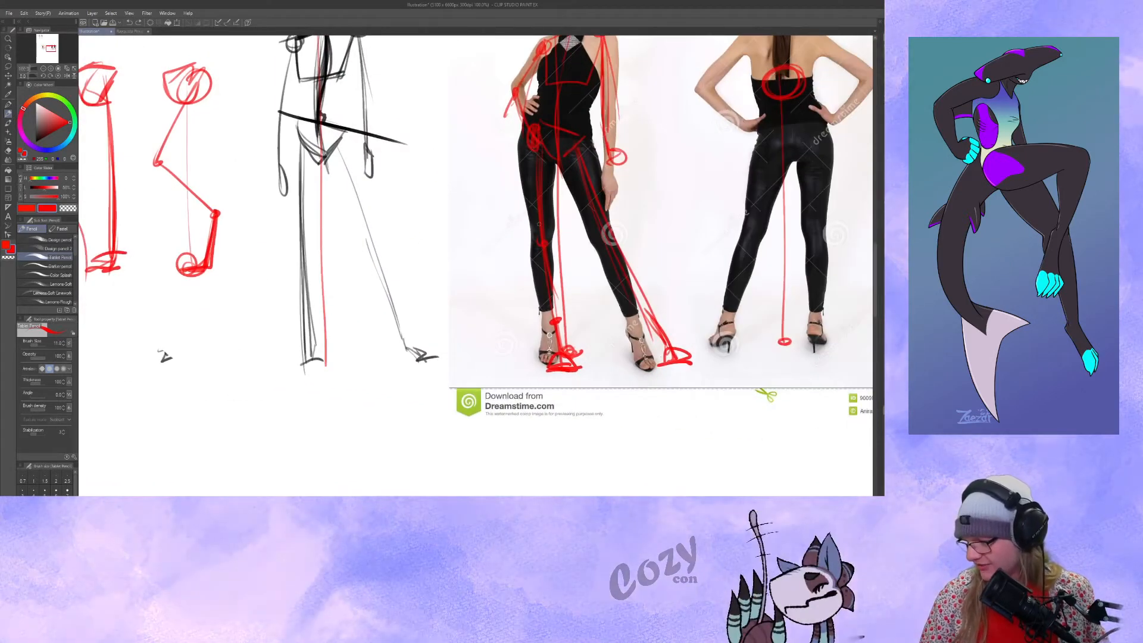
{"action": "left_click_drag", "start_coordinate": [540, 222], "coordinate": [544, 224]}
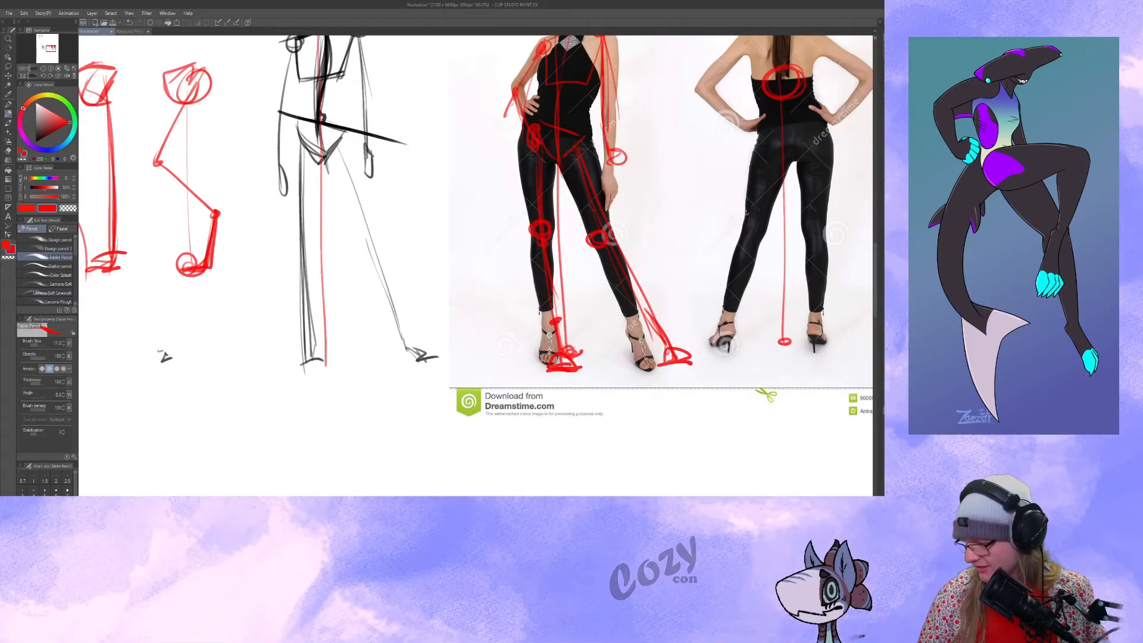
{"action": "left_click_drag", "start_coordinate": [567, 273], "coordinate": [567, 283]}
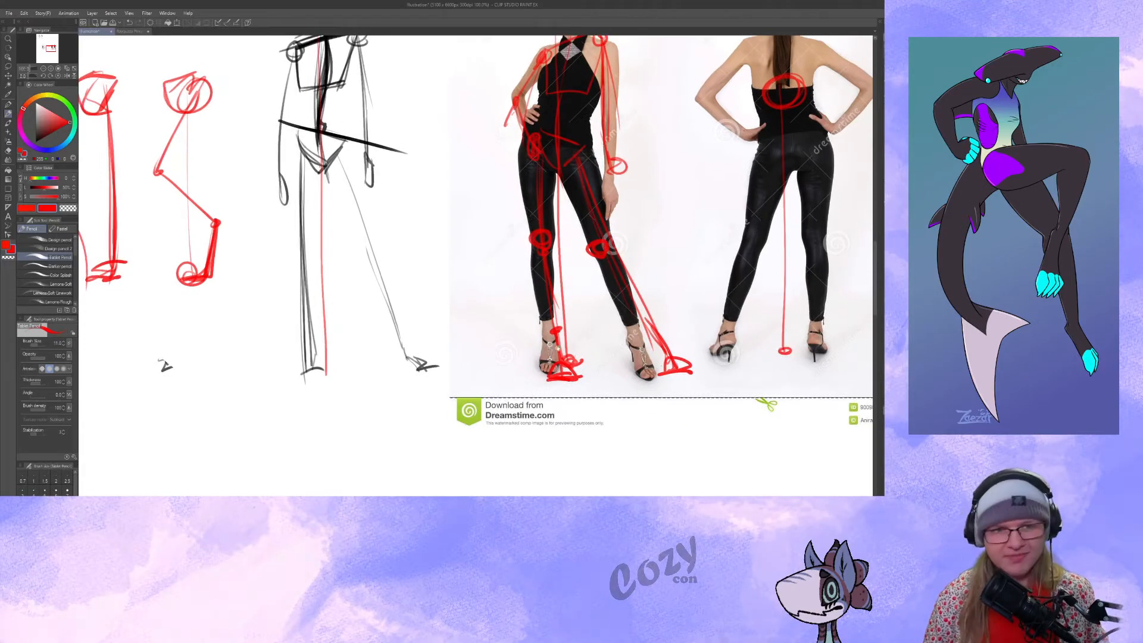
{"action": "left_click_drag", "start_coordinate": [499, 376], "coordinate": [464, 365]}
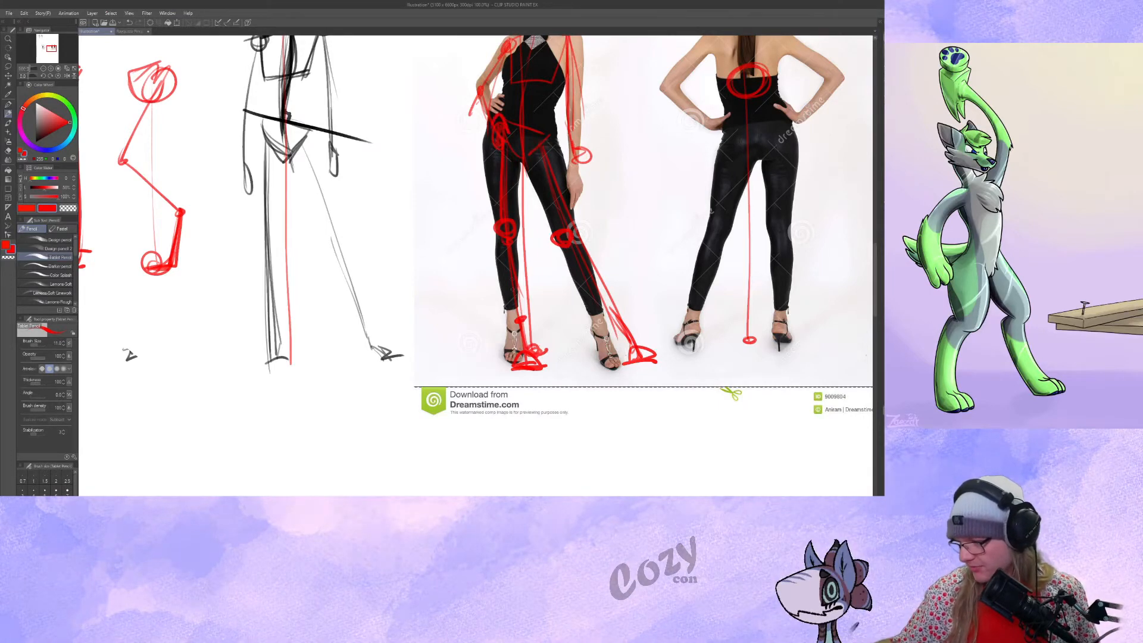
{"action": "left_click_drag", "start_coordinate": [512, 247], "coordinate": [517, 252]}
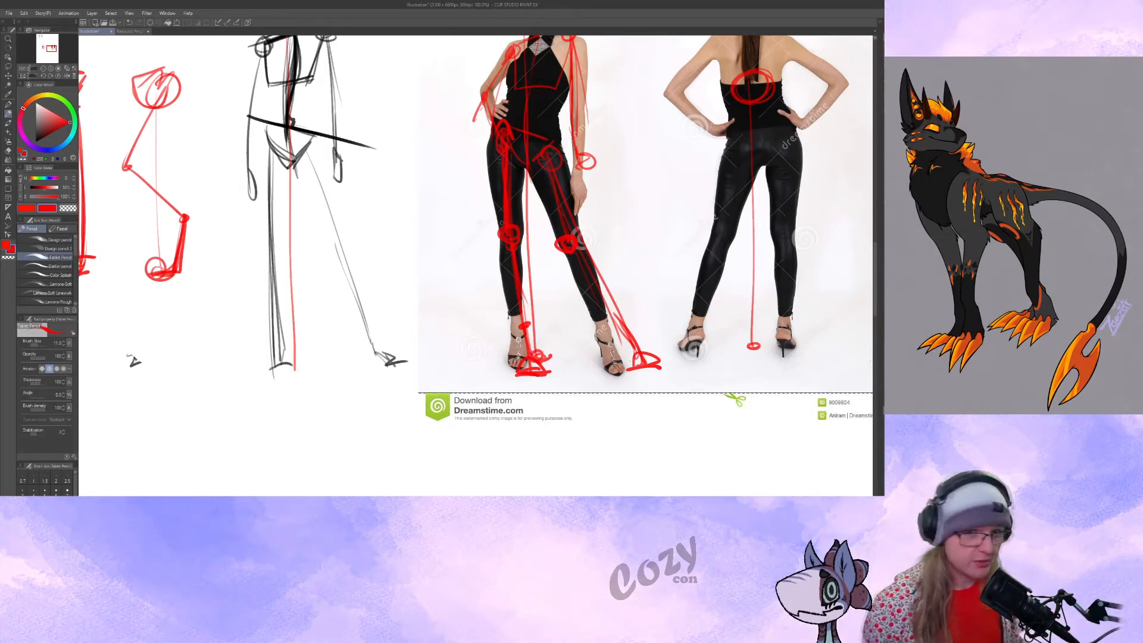
Try a horizontal red line across the swimsuit model's knees, and undo it.
{"action": "left_click_drag", "start_coordinate": [381, 304], "coordinate": [991, 310]}
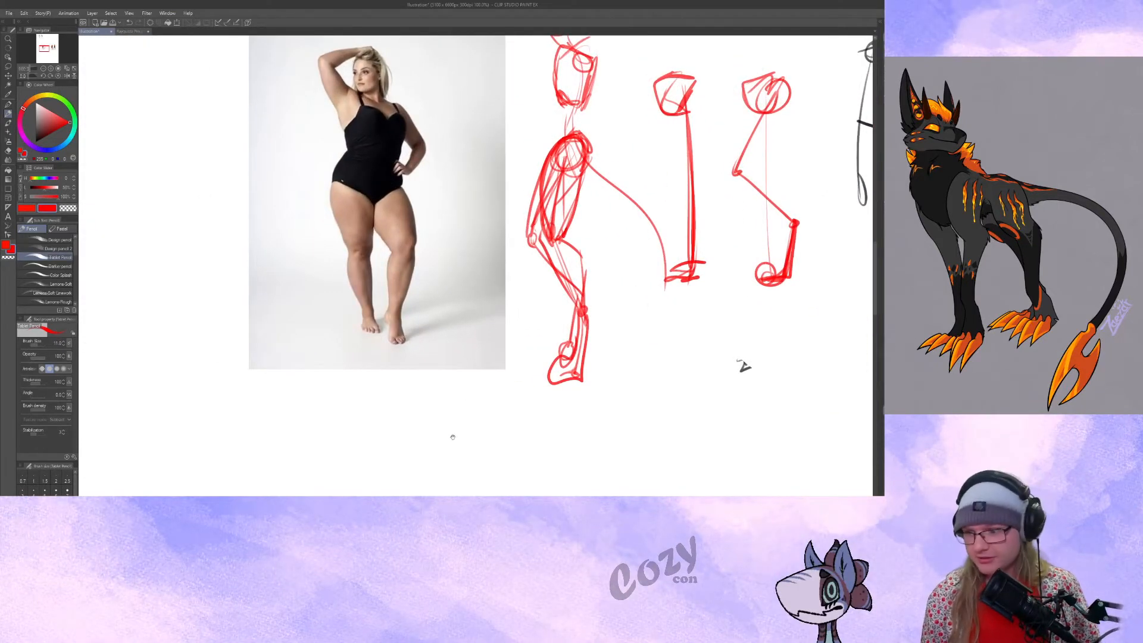
{"action": "left_click_drag", "start_coordinate": [453, 437], "coordinate": [513, 439]}
{"action": "left_click_drag", "start_coordinate": [768, 391], "coordinate": [785, 380]}
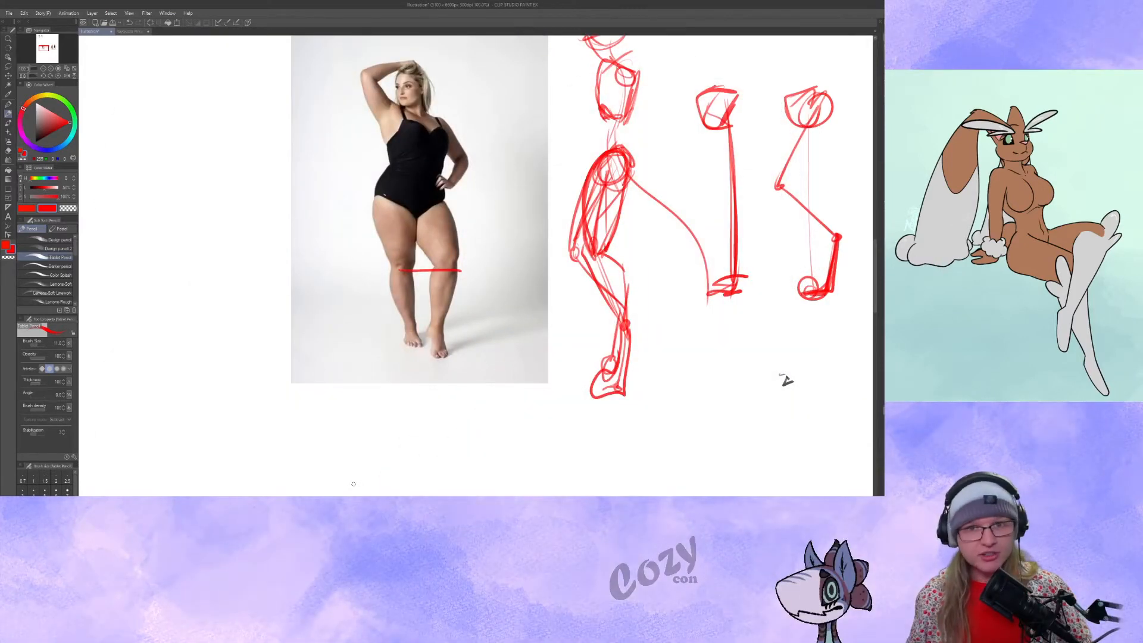
{"action": "left_click_drag", "start_coordinate": [477, 296], "coordinate": [581, 335]}
{"action": "key", "text": "ctrl+z"}
Sketch the swimsuit model's head circle, centre line, ribcage with shoulder line, and triangular pelvis in red over the photo.
{"action": "left_click_drag", "start_coordinate": [515, 268], "coordinate": [521, 283]}
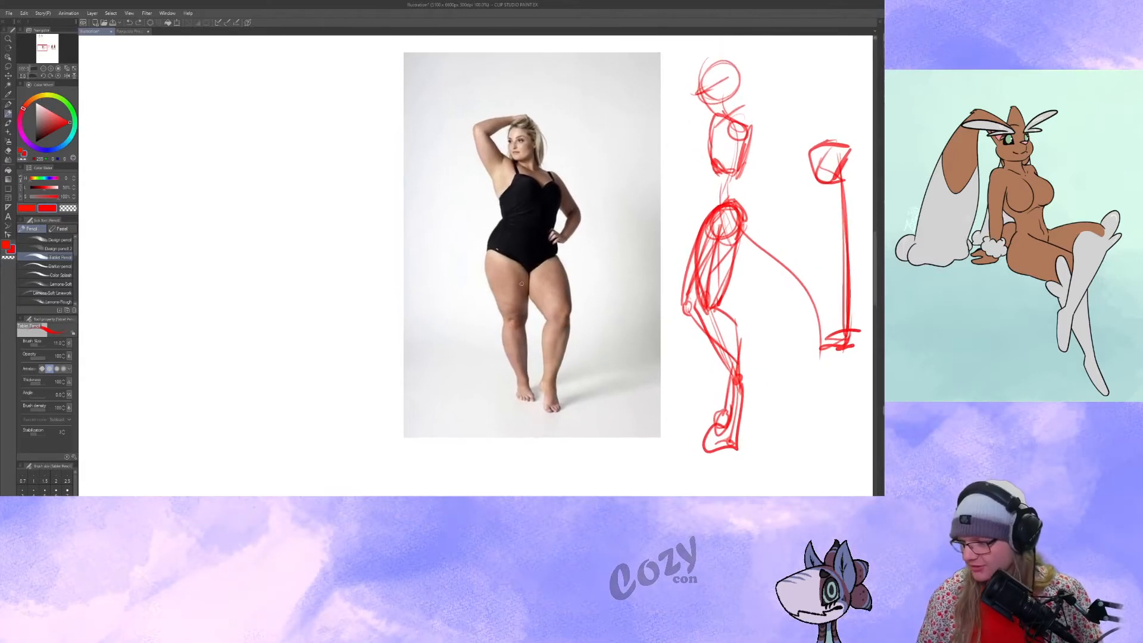
{"action": "mouse_move", "coordinate": [500, 237]}
{"action": "left_mouse_down"}
{"action": "mouse_move", "coordinate": [538, 264]}
{"action": "mouse_move", "coordinate": [525, 268]}
{"action": "mouse_move", "coordinate": [500, 245]}
{"action": "mouse_move", "coordinate": [548, 243]}
{"action": "left_mouse_up"}
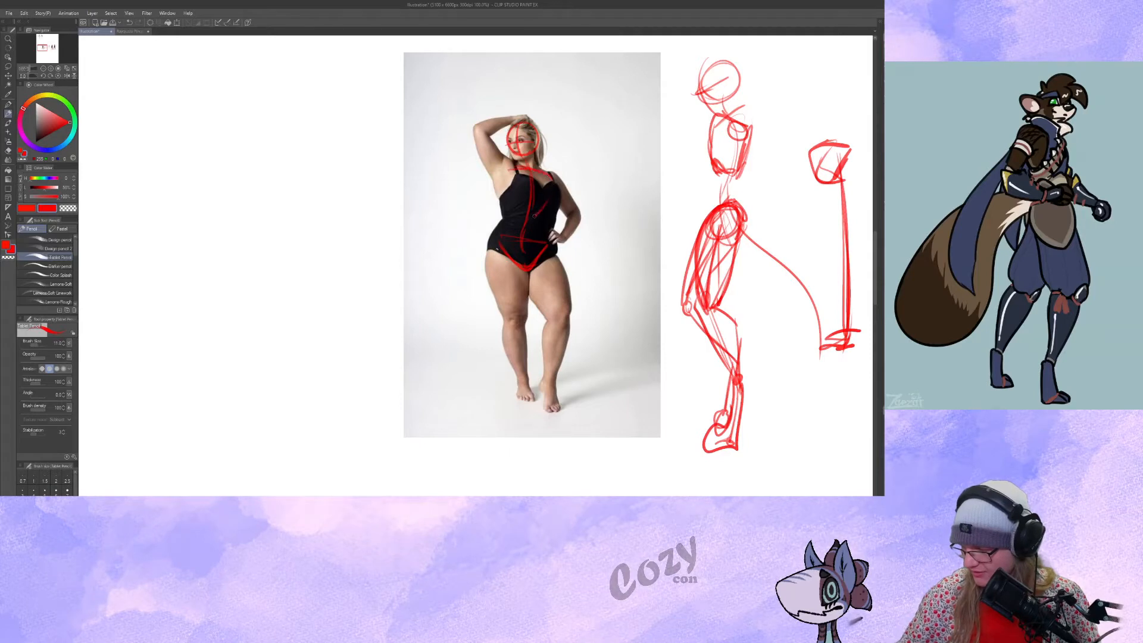
{"action": "mouse_move", "coordinate": [525, 214]}
{"action": "left_mouse_down"}
{"action": "mouse_move", "coordinate": [515, 213]}
{"action": "mouse_move", "coordinate": [527, 213]}
{"action": "left_mouse_up"}
{"action": "left_click_drag", "start_coordinate": [552, 179], "coordinate": [546, 218]}
{"action": "left_click_drag", "start_coordinate": [508, 172], "coordinate": [512, 208]}
{"action": "left_click_drag", "start_coordinate": [505, 169], "coordinate": [552, 178]}
{"action": "left_click_drag", "start_coordinate": [574, 228], "coordinate": [555, 251]}
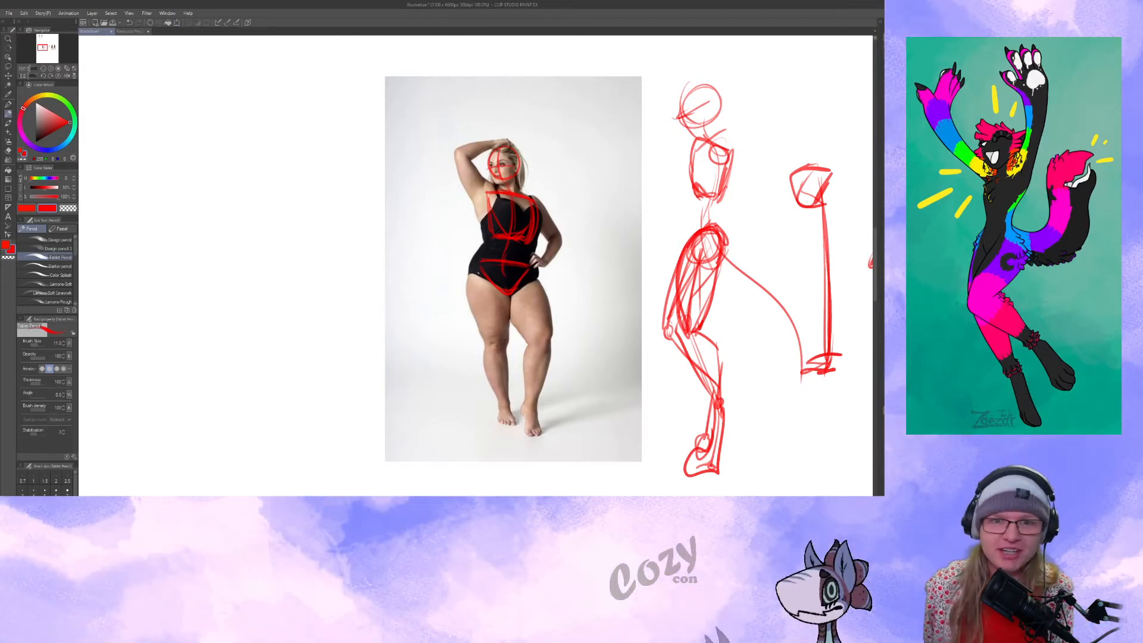
Try drawing the leg lines from the swimsuit model's hips to her feet, and undo them.
{"action": "mouse_move", "coordinate": [486, 265]}
{"action": "left_mouse_down"}
{"action": "mouse_move", "coordinate": [439, 183]}
{"action": "mouse_move", "coordinate": [493, 260]}
{"action": "left_mouse_up"}
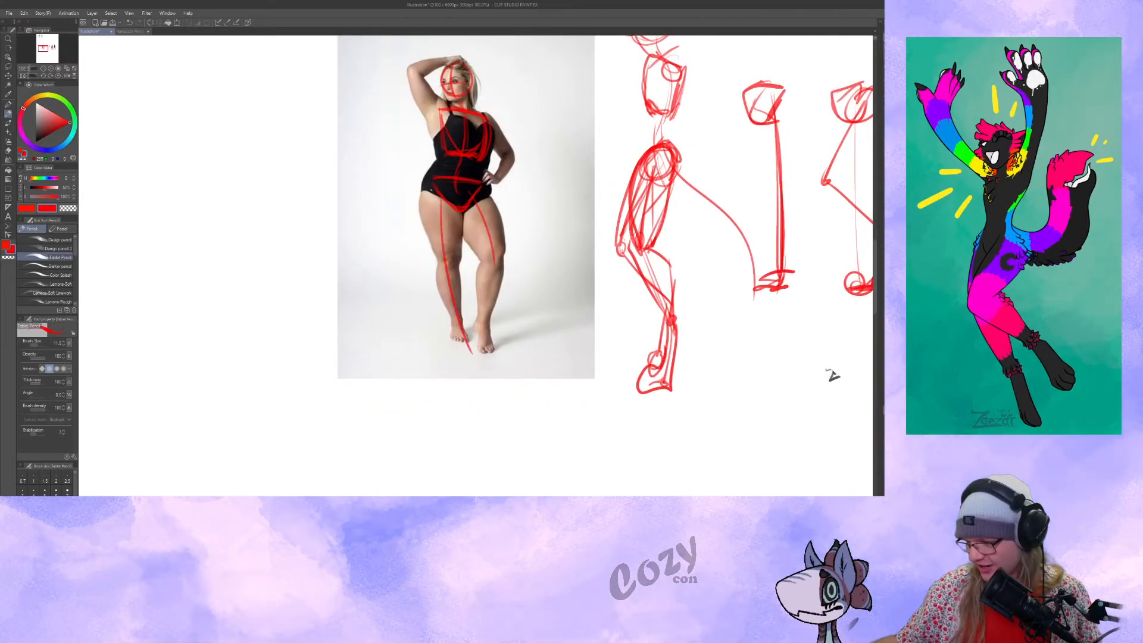
{"action": "left_click_drag", "start_coordinate": [502, 290], "coordinate": [498, 299]}
{"action": "key", "text": "ctrl+z"}
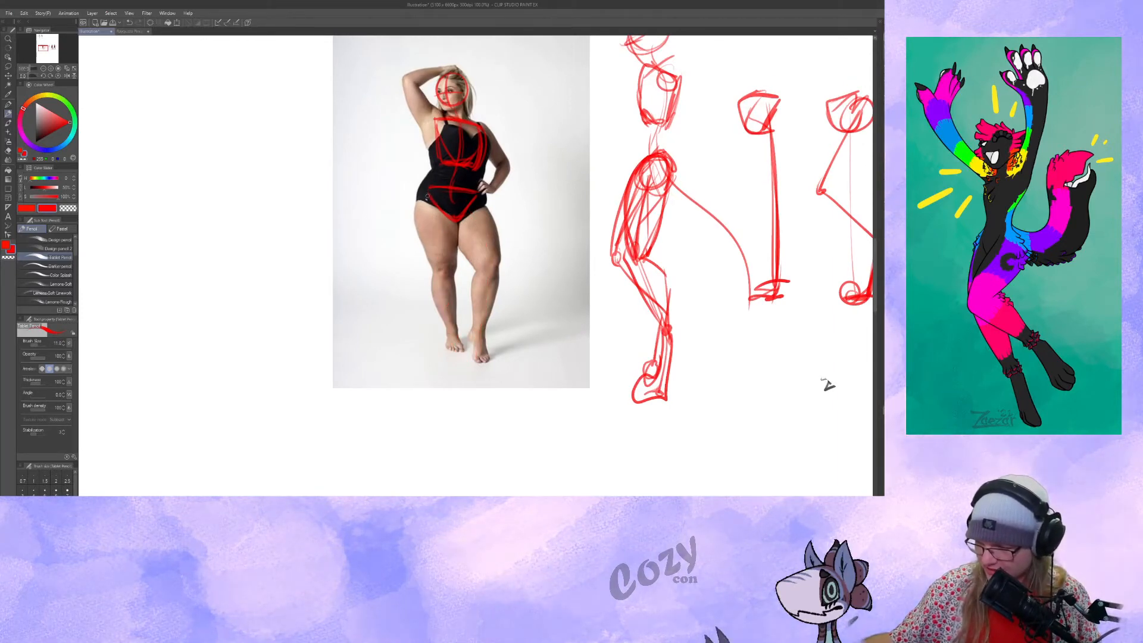
Draw both of the swimsuit model's legs as straight segments with circles at the knees, marked ankles and simple foot shapes.
{"action": "left_click_drag", "start_coordinate": [428, 204], "coordinate": [440, 261]}
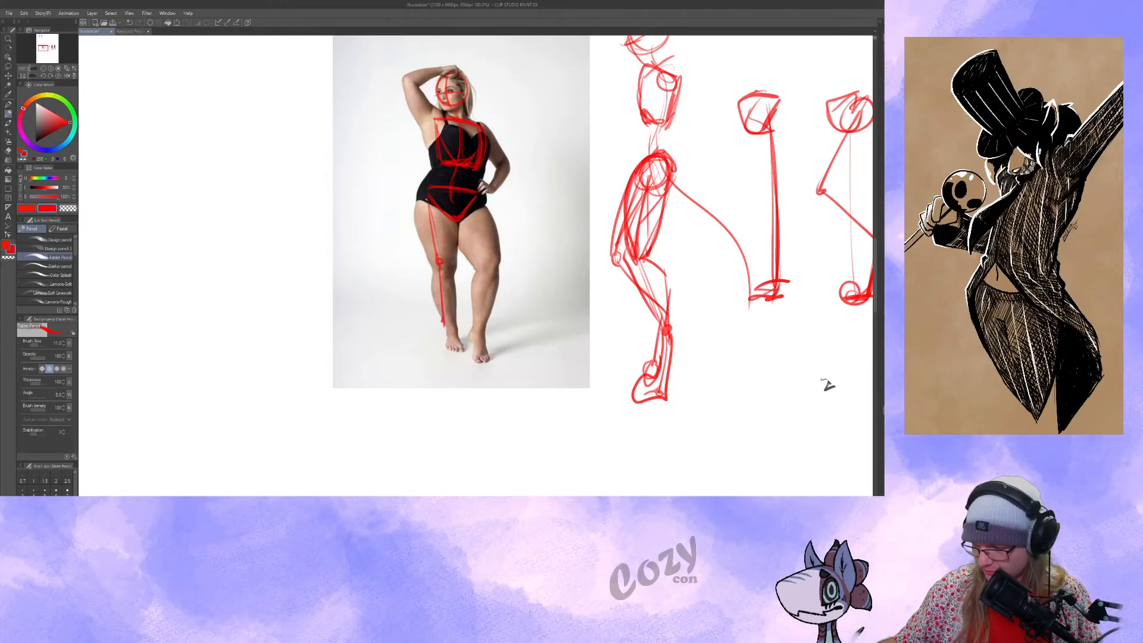
{"action": "left_click_drag", "start_coordinate": [443, 323], "coordinate": [464, 352]}
{"action": "key", "text": "ctrl+z"}
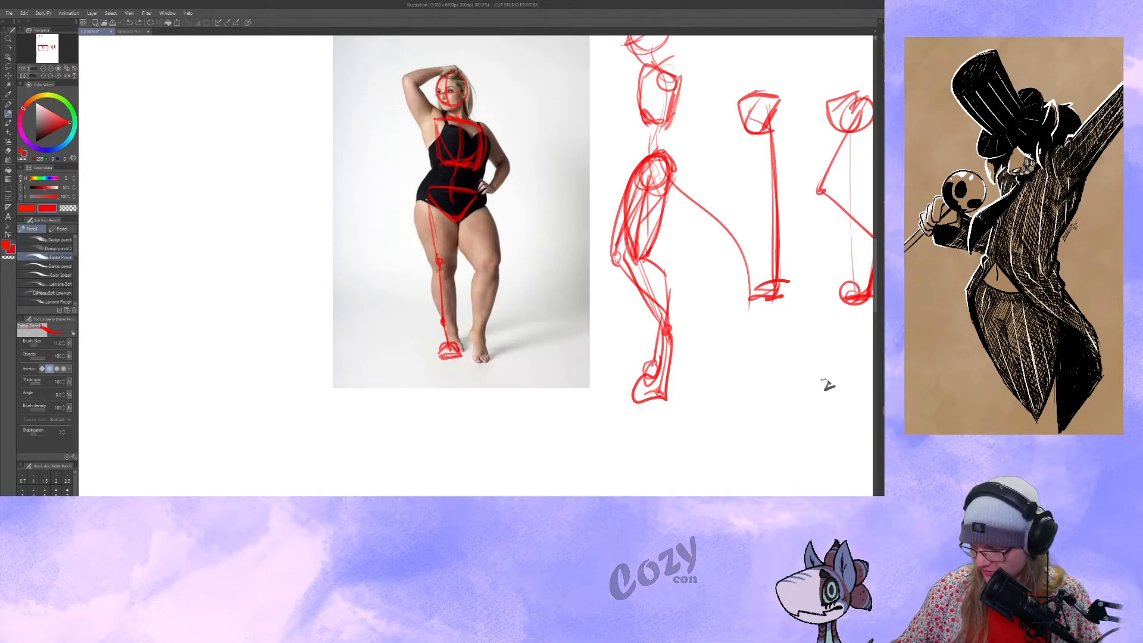
{"action": "left_click_drag", "start_coordinate": [444, 356], "coordinate": [459, 355]}
{"action": "left_click_drag", "start_coordinate": [461, 345], "coordinate": [456, 353]}
{"action": "left_click_drag", "start_coordinate": [465, 214], "coordinate": [486, 277]}
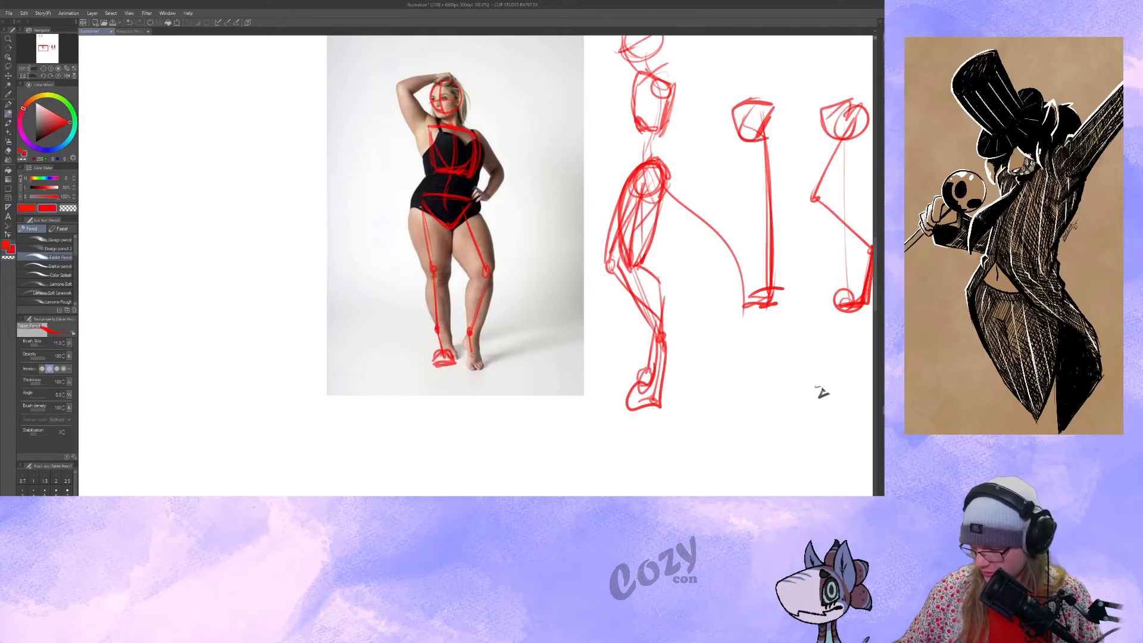
{"action": "mouse_move", "coordinate": [476, 360]}
{"action": "left_mouse_down"}
{"action": "mouse_move", "coordinate": [491, 372]}
{"action": "mouse_move", "coordinate": [472, 376]}
{"action": "left_mouse_up"}
{"action": "left_click_drag", "start_coordinate": [821, 392], "coordinate": [818, 399]}
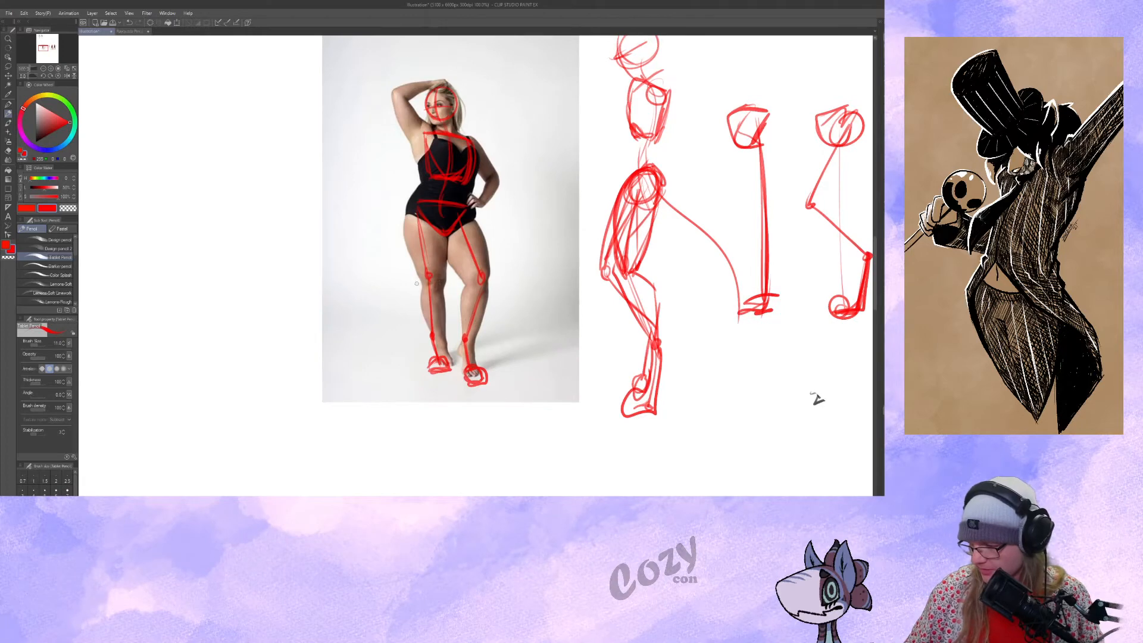
{"action": "left_click_drag", "start_coordinate": [416, 283], "coordinate": [506, 287]}
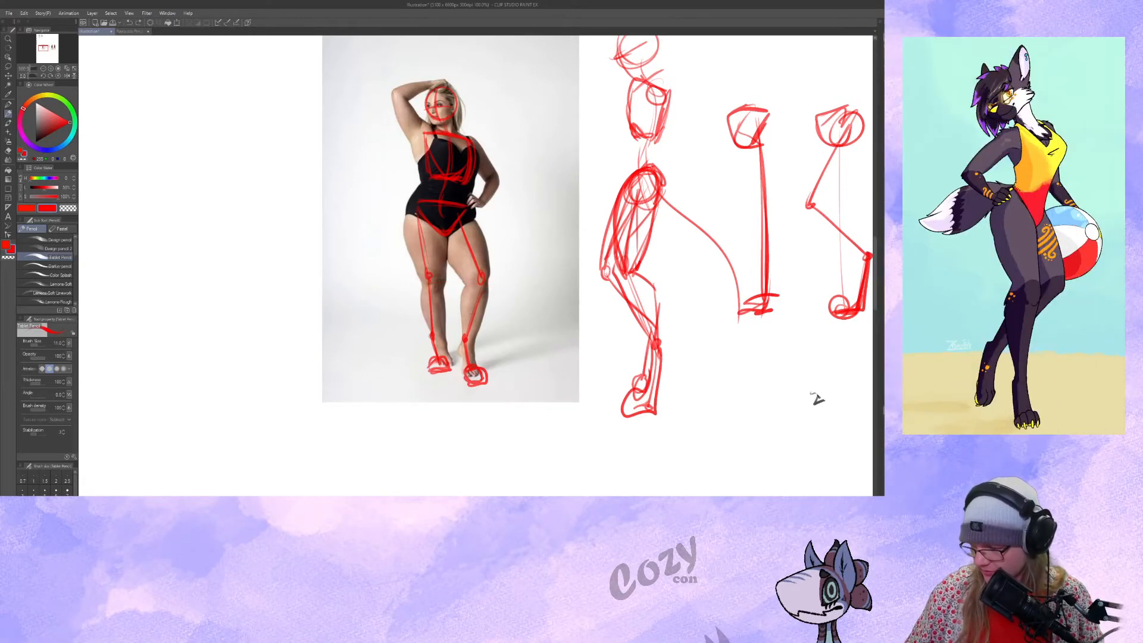
{"action": "left_click_drag", "start_coordinate": [817, 398], "coordinate": [796, 386]}
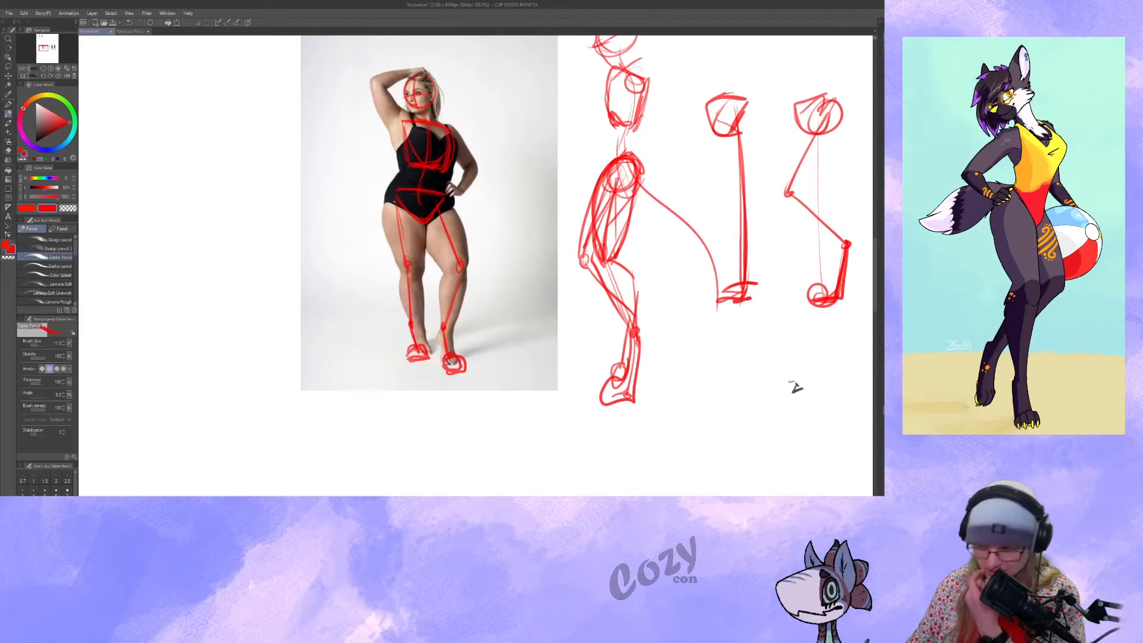
{"action": "mouse_move", "coordinate": [796, 387]}
{"action": "left_mouse_down"}
{"action": "mouse_move", "coordinate": [798, 377]}
{"action": "mouse_move", "coordinate": [797, 395]}
{"action": "left_mouse_up"}
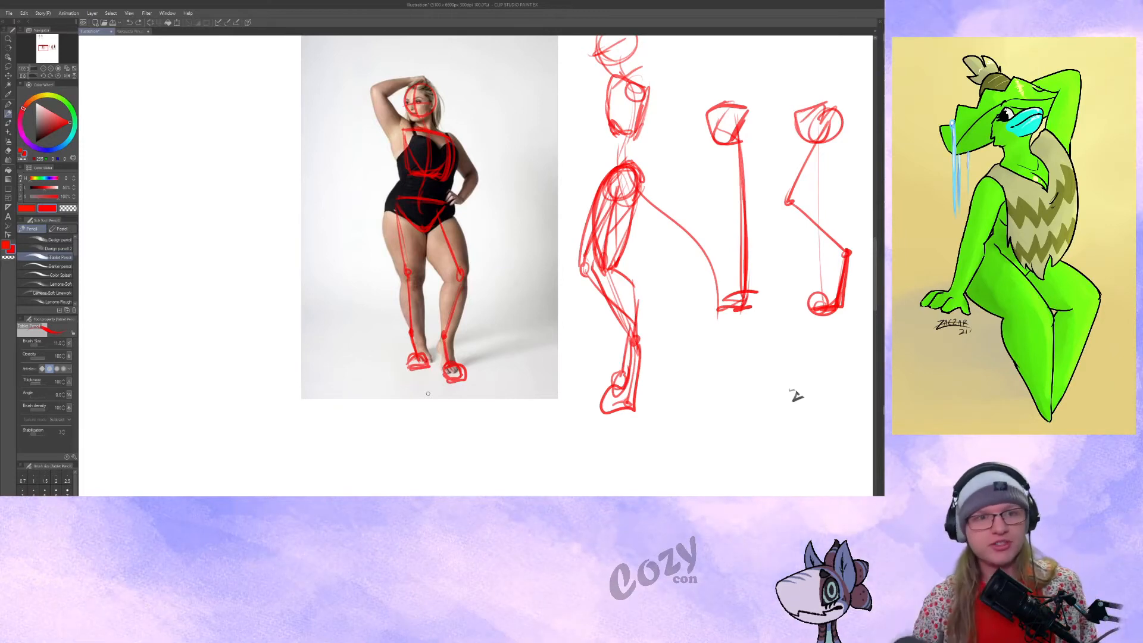
{"action": "mouse_move", "coordinate": [796, 396]}
{"action": "left_mouse_down"}
{"action": "mouse_move", "coordinate": [808, 418]}
{"action": "mouse_move", "coordinate": [866, 444]}
{"action": "mouse_move", "coordinate": [871, 427]}
{"action": "mouse_move", "coordinate": [940, 431]}
{"action": "mouse_move", "coordinate": [826, 452]}
{"action": "mouse_move", "coordinate": [834, 445]}
{"action": "left_mouse_up"}
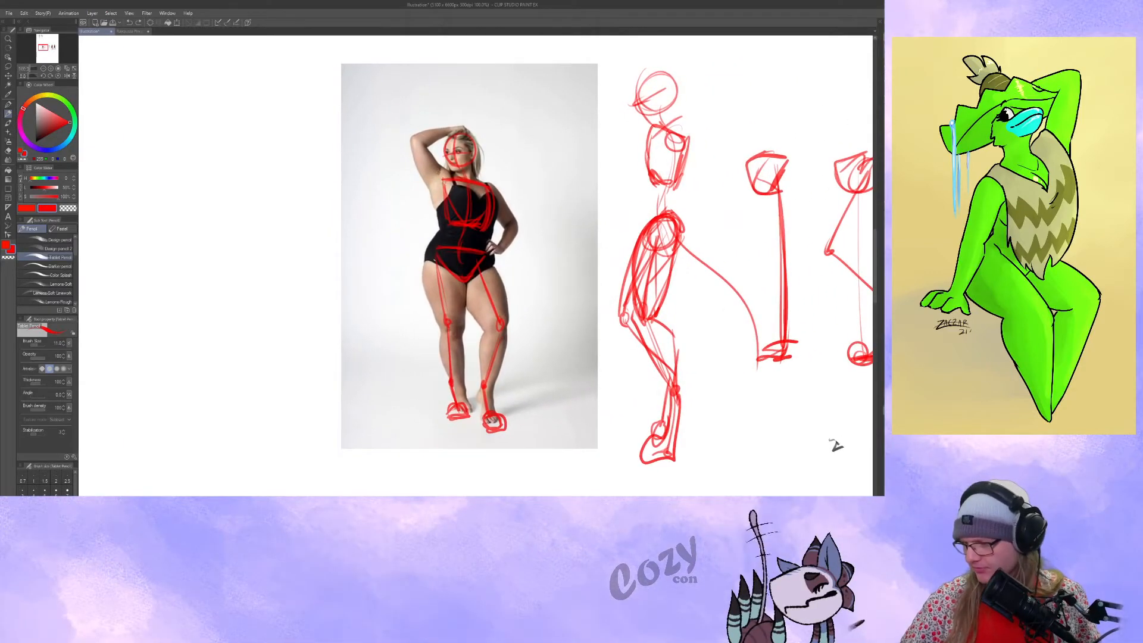
Add the raised and hand-on-hip arms, lasso the red figure sketch and move it off the photo onto the blank canvas beside it.
{"action": "left_click_drag", "start_coordinate": [837, 445], "coordinate": [862, 430]}
{"action": "left_click", "coordinate": [11, 66]}
{"action": "mouse_move", "coordinate": [350, 71]}
{"action": "left_mouse_down"}
{"action": "mouse_move", "coordinate": [540, 110]}
{"action": "mouse_move", "coordinate": [366, 113]}
{"action": "left_mouse_up"}
{"action": "left_click_drag", "start_coordinate": [501, 340], "coordinate": [143, 336]}
{"action": "key", "text": "ctrl+d"}
{"action": "mouse_move", "coordinate": [307, 293]}
{"action": "left_mouse_down"}
{"action": "mouse_move", "coordinate": [373, 282]}
{"action": "mouse_move", "coordinate": [408, 297]}
{"action": "left_mouse_up"}
{"action": "key", "text": "p"}
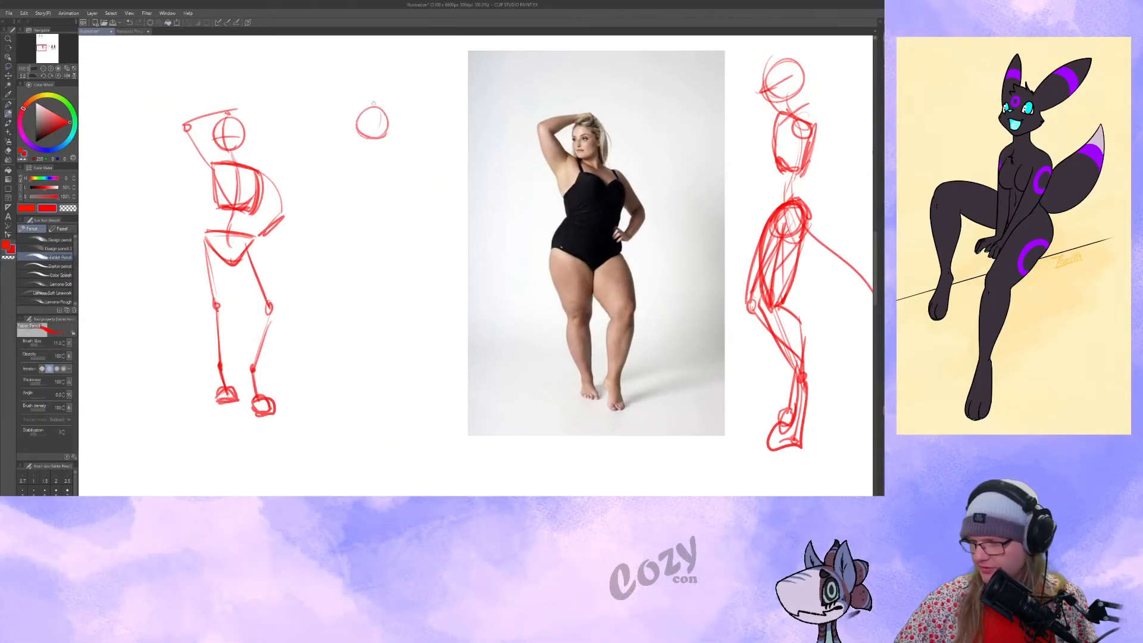
Sketch a second swimsuit-model figure between the first sketch and the photo, with head, centre line, ribcage, pelvis, raised arm and hand-on-hip arm.
{"action": "mouse_move", "coordinate": [372, 128]}
{"action": "left_mouse_down"}
{"action": "mouse_move", "coordinate": [372, 262]}
{"action": "mouse_move", "coordinate": [398, 235]}
{"action": "left_mouse_up"}
{"action": "mouse_move", "coordinate": [352, 154]}
{"action": "left_mouse_down"}
{"action": "mouse_move", "coordinate": [360, 182]}
{"action": "mouse_move", "coordinate": [382, 200]}
{"action": "left_mouse_up"}
{"action": "left_click_drag", "start_coordinate": [406, 158], "coordinate": [391, 205]}
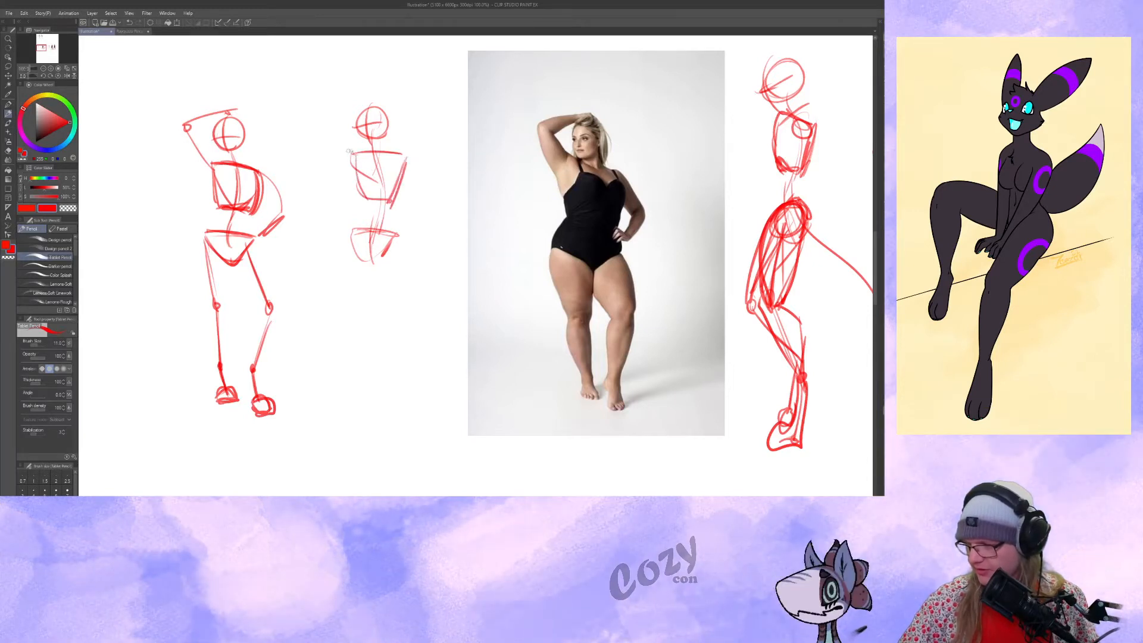
{"action": "left_click_drag", "start_coordinate": [330, 105], "coordinate": [388, 108]}
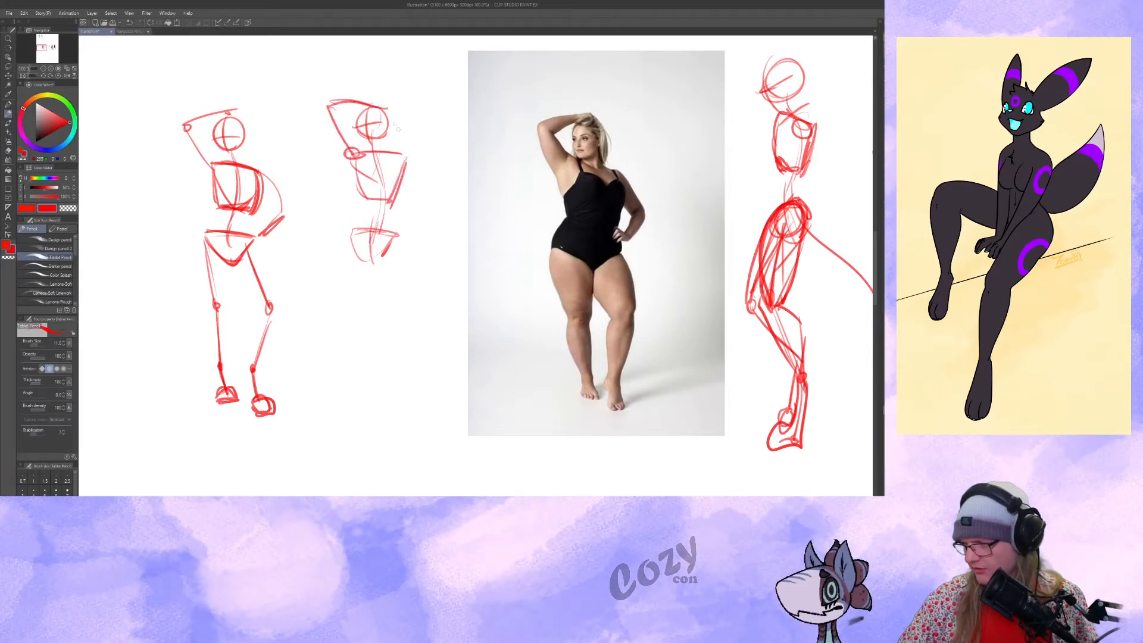
{"action": "left_click_drag", "start_coordinate": [405, 160], "coordinate": [426, 216]}
{"action": "left_click_drag", "start_coordinate": [424, 213], "coordinate": [407, 226]}
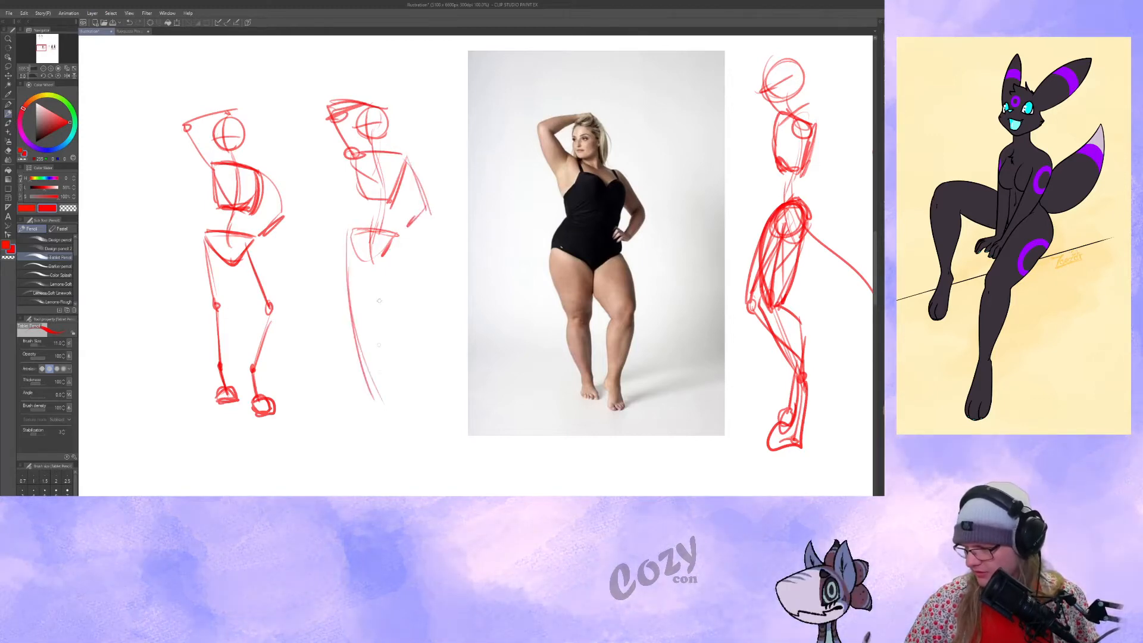
Draw the second swimsuit-model figure's legs as one long curved sweep and one leg bent at the knee.
{"action": "left_click_drag", "start_coordinate": [410, 306], "coordinate": [394, 397]}
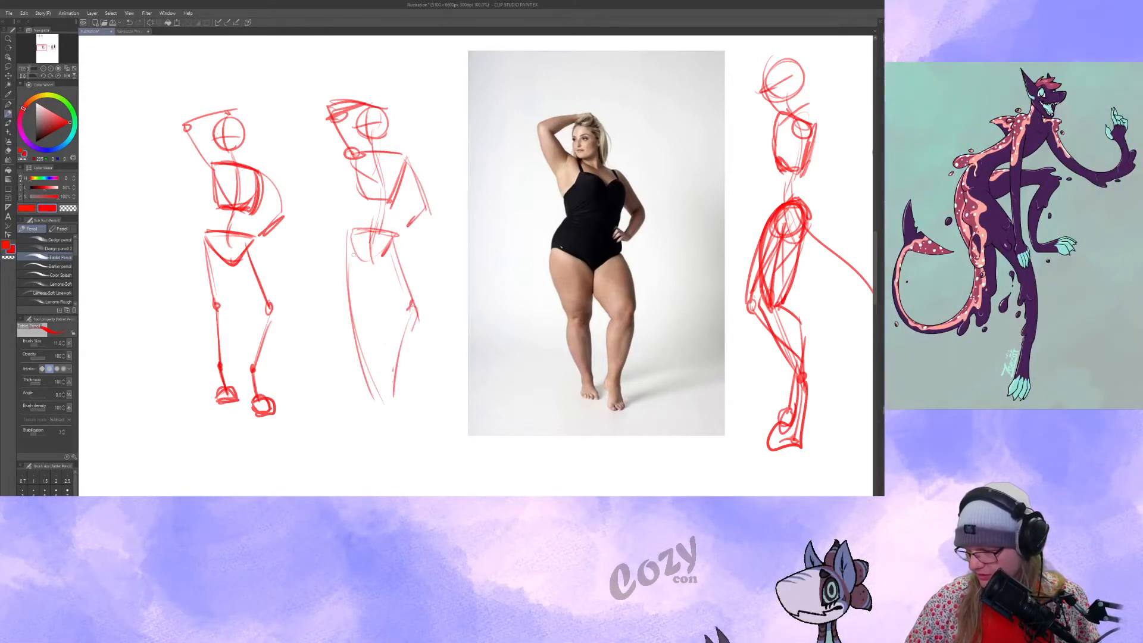
{"action": "left_click_drag", "start_coordinate": [347, 251], "coordinate": [382, 415]}
{"action": "left_click_drag", "start_coordinate": [367, 161], "coordinate": [370, 169]}
{"action": "left_click_drag", "start_coordinate": [350, 260], "coordinate": [383, 421]}
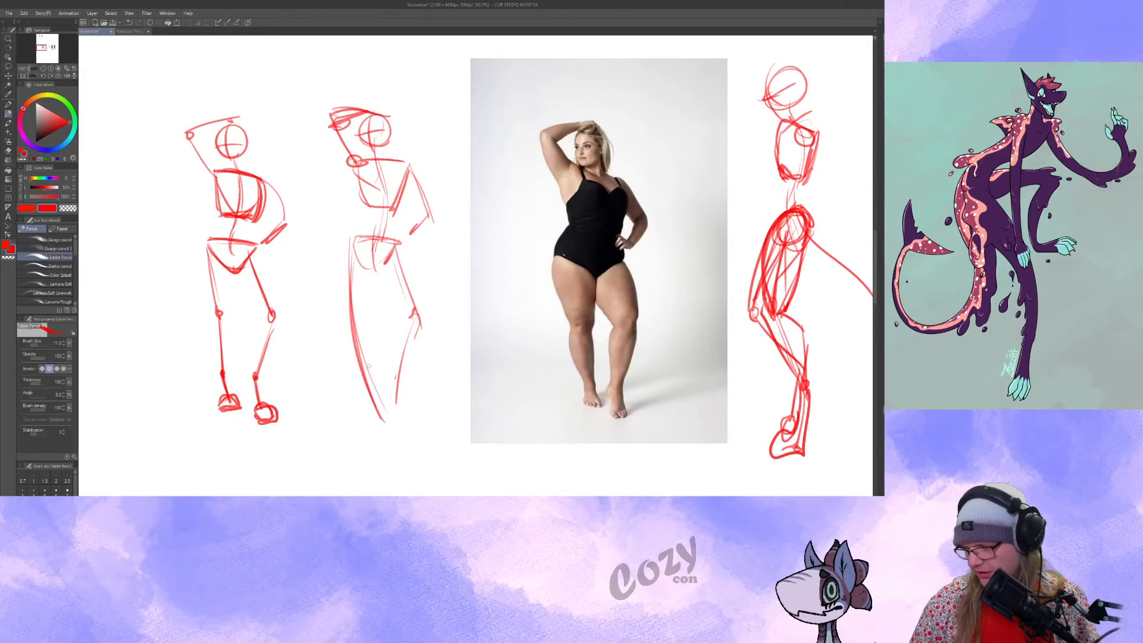
{"action": "left_click_drag", "start_coordinate": [377, 294], "coordinate": [374, 285]}
{"action": "left_click_drag", "start_coordinate": [481, 276], "coordinate": [553, 293]}
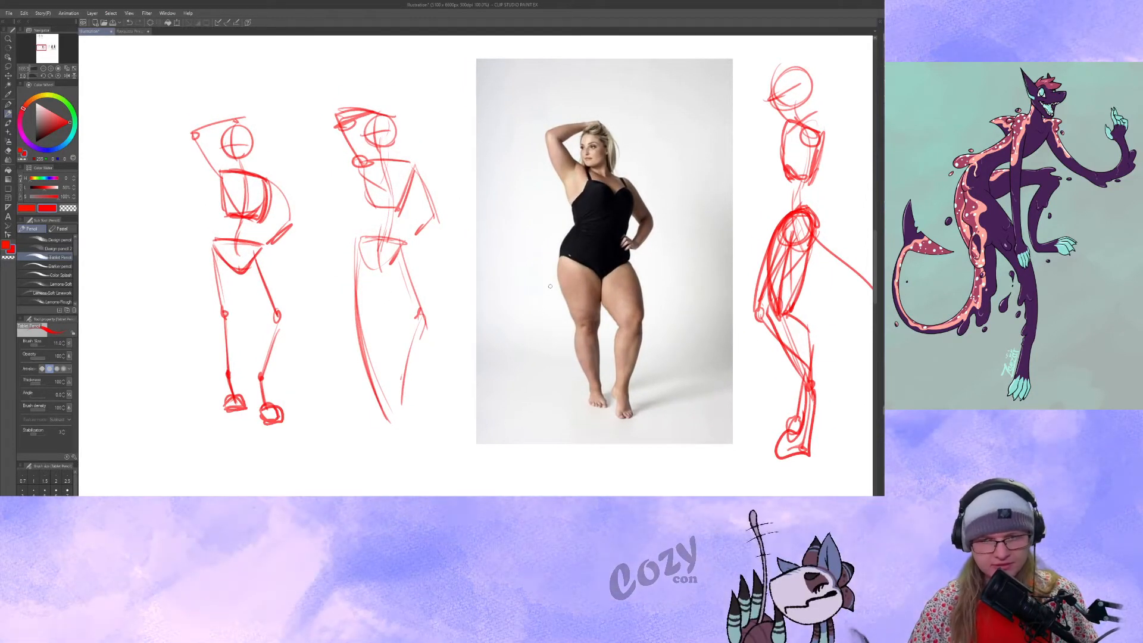
On the blank canvas beside the lunging dancer photo, sketch her tilted head circle with face guidelines and a curved spine line.
{"action": "left_click", "coordinate": [44, 68]}
{"action": "left_click", "coordinate": [44, 68]}
{"action": "left_click_drag", "start_coordinate": [724, 360], "coordinate": [666, 347]}
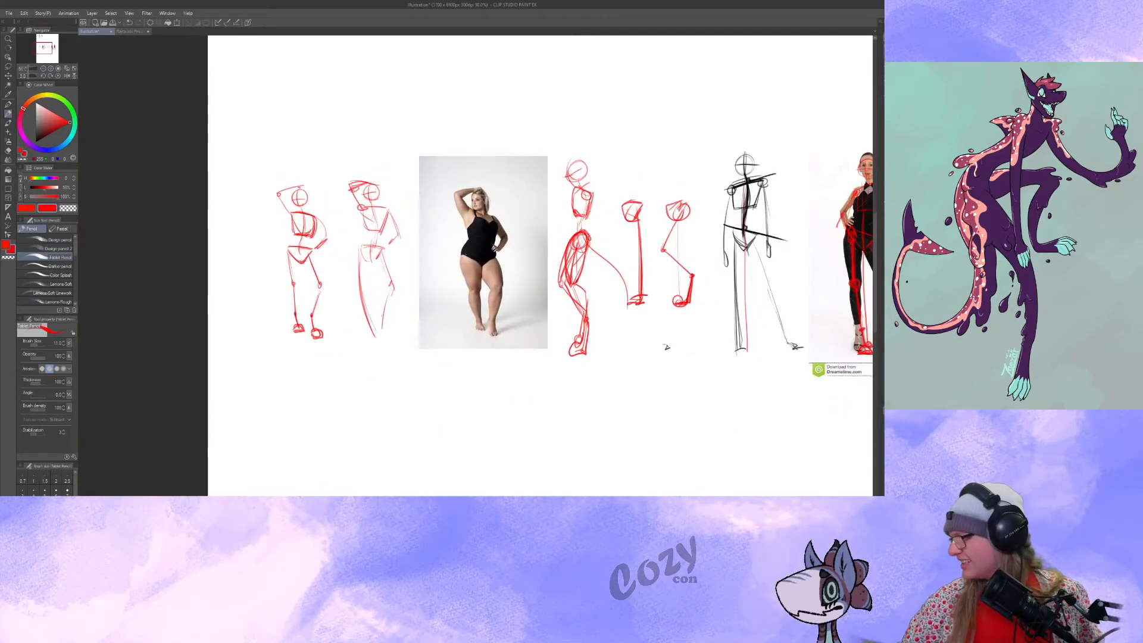
{"action": "left_click_drag", "start_coordinate": [666, 347], "coordinate": [181, 352]}
{"action": "left_click_drag", "start_coordinate": [413, 132], "coordinate": [417, 344]}
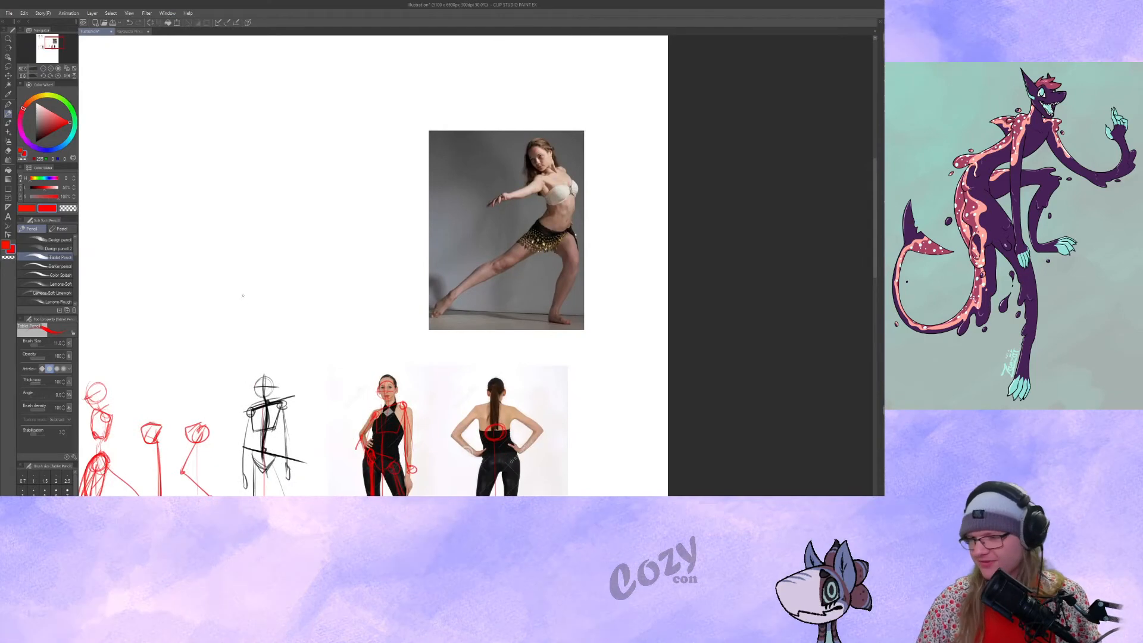
{"action": "left_click", "coordinate": [51, 69]}
{"action": "left_click", "coordinate": [52, 69]}
{"action": "left_click_drag", "start_coordinate": [452, 181], "coordinate": [444, 284]}
{"action": "mouse_move", "coordinate": [687, 355]}
{"action": "left_mouse_down"}
{"action": "mouse_move", "coordinate": [680, 335]}
{"action": "mouse_move", "coordinate": [693, 341]}
{"action": "left_mouse_up"}
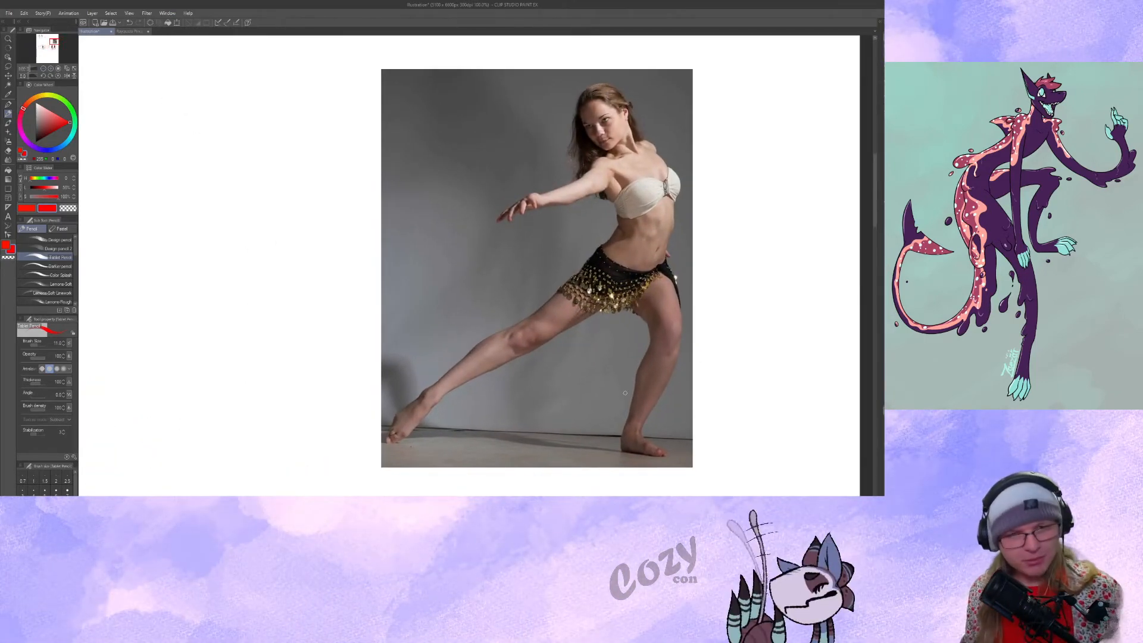
{"action": "left_click_drag", "start_coordinate": [555, 310], "coordinate": [646, 309]}
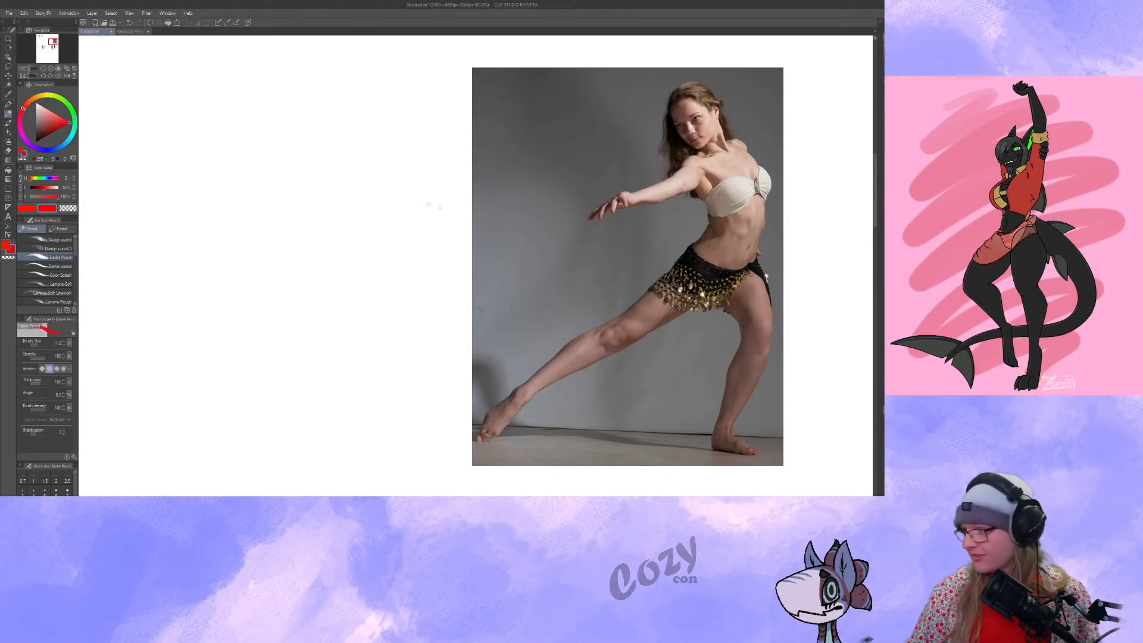
{"action": "left_click_drag", "start_coordinate": [465, 310], "coordinate": [481, 308]}
{"action": "mouse_move", "coordinate": [345, 126]}
{"action": "left_mouse_down"}
{"action": "mouse_move", "coordinate": [333, 96]}
{"action": "mouse_move", "coordinate": [334, 111]}
{"action": "mouse_move", "coordinate": [338, 78]}
{"action": "mouse_move", "coordinate": [352, 124]}
{"action": "left_mouse_up"}
{"action": "left_click_drag", "start_coordinate": [341, 83], "coordinate": [362, 135]}
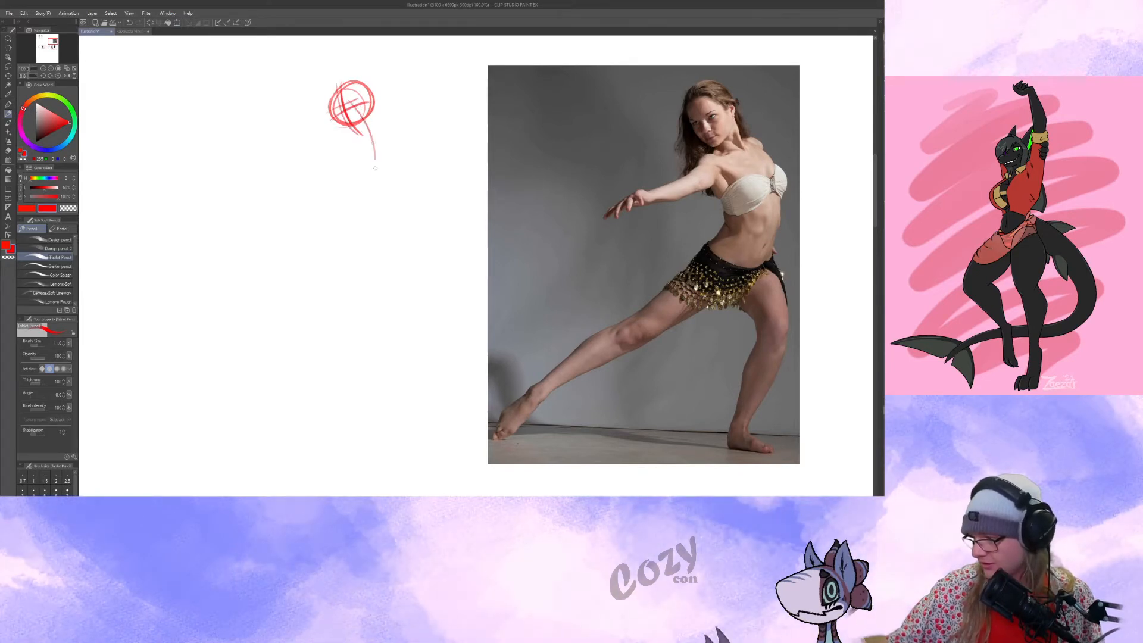
{"action": "left_click_drag", "start_coordinate": [373, 143], "coordinate": [356, 235]}
{"action": "mouse_move", "coordinate": [364, 122]}
{"action": "left_mouse_down"}
{"action": "mouse_move", "coordinate": [335, 268]}
{"action": "mouse_move", "coordinate": [367, 162]}
{"action": "left_mouse_up"}
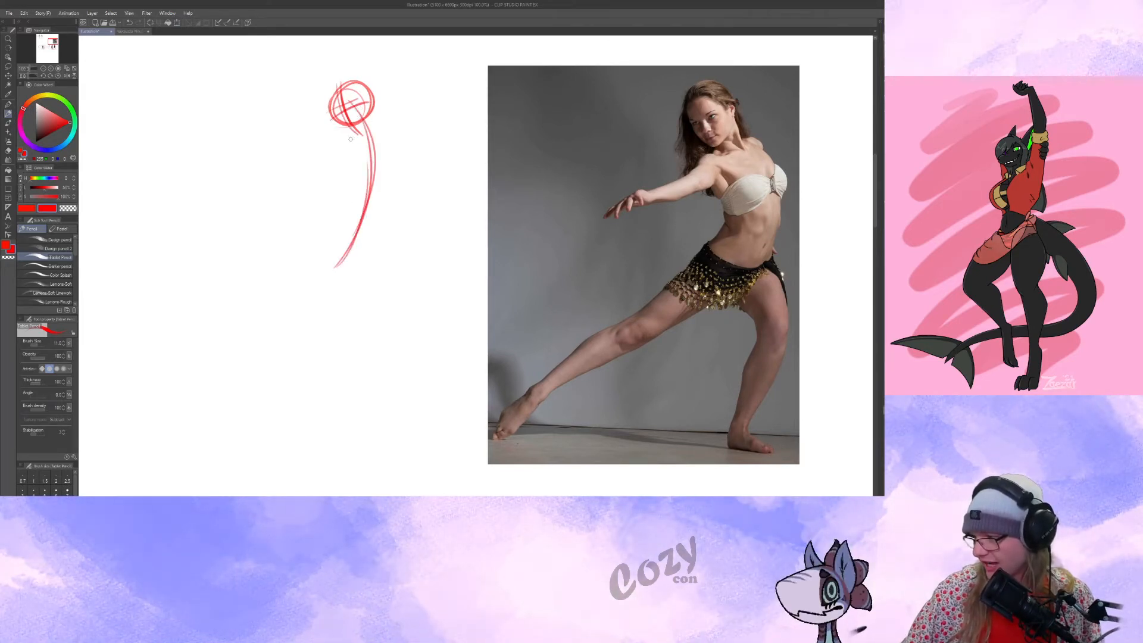
Build the dancer's torso with a slanted shoulder line, curved ribcage sides and a tilted wedge-shaped pelvis below.
{"action": "mouse_move", "coordinate": [340, 154]}
{"action": "left_mouse_down"}
{"action": "mouse_move", "coordinate": [384, 124]}
{"action": "mouse_move", "coordinate": [408, 157]}
{"action": "mouse_move", "coordinate": [334, 156]}
{"action": "mouse_move", "coordinate": [357, 209]}
{"action": "left_mouse_up"}
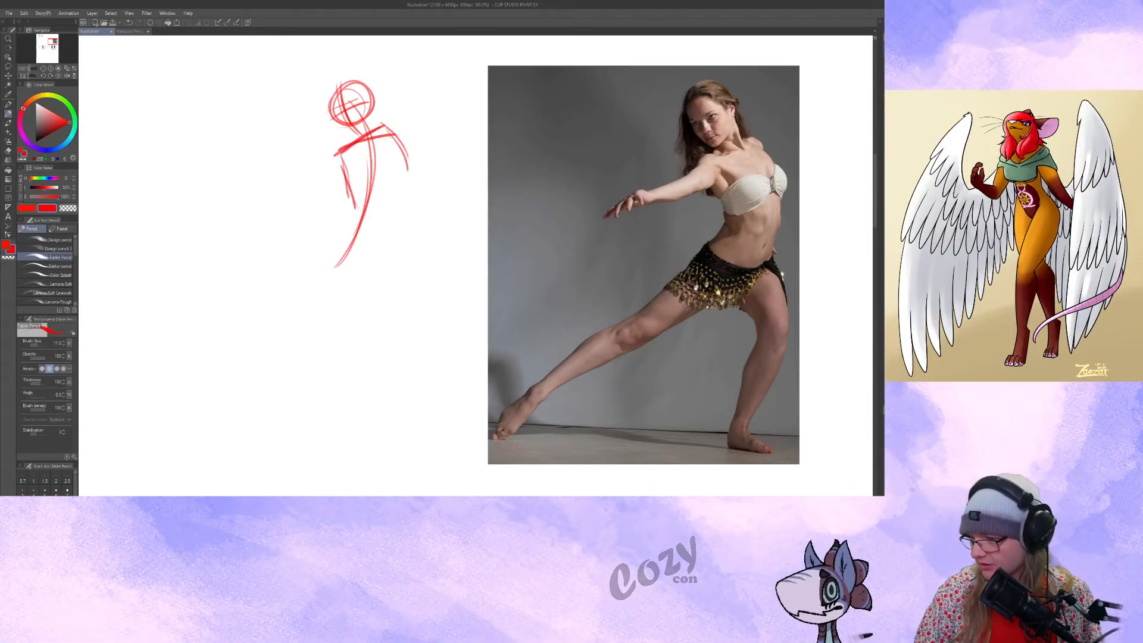
{"action": "mouse_move", "coordinate": [400, 199]}
{"action": "left_mouse_down"}
{"action": "mouse_move", "coordinate": [360, 202]}
{"action": "mouse_move", "coordinate": [403, 189]}
{"action": "left_mouse_up"}
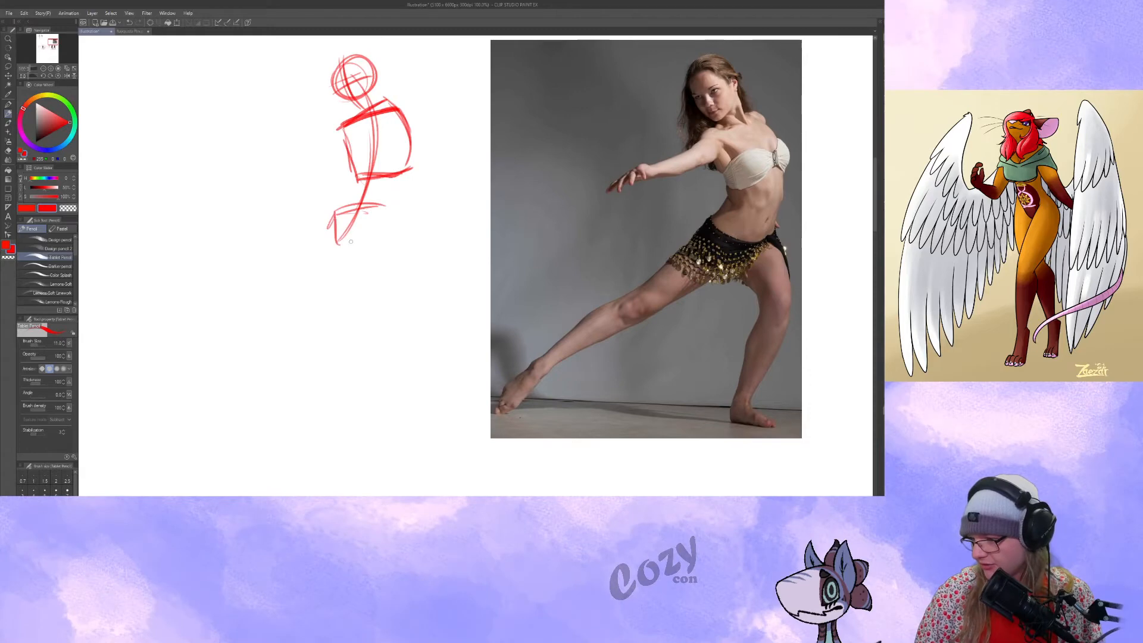
{"action": "mouse_move", "coordinate": [342, 250]}
{"action": "left_mouse_down"}
{"action": "mouse_move", "coordinate": [386, 221]}
{"action": "mouse_move", "coordinate": [376, 226]}
{"action": "left_mouse_up"}
{"action": "mouse_move", "coordinate": [331, 213]}
{"action": "left_mouse_down"}
{"action": "mouse_move", "coordinate": [341, 232]}
{"action": "mouse_move", "coordinate": [386, 205]}
{"action": "left_mouse_up"}
Draw the dancer's long extended leg and her bent supporting leg, with circles at the knees, a marked ankle and simple feet.
{"action": "mouse_move", "coordinate": [336, 221]}
{"action": "left_mouse_down"}
{"action": "mouse_move", "coordinate": [401, 284]}
{"action": "mouse_move", "coordinate": [442, 253]}
{"action": "left_mouse_up"}
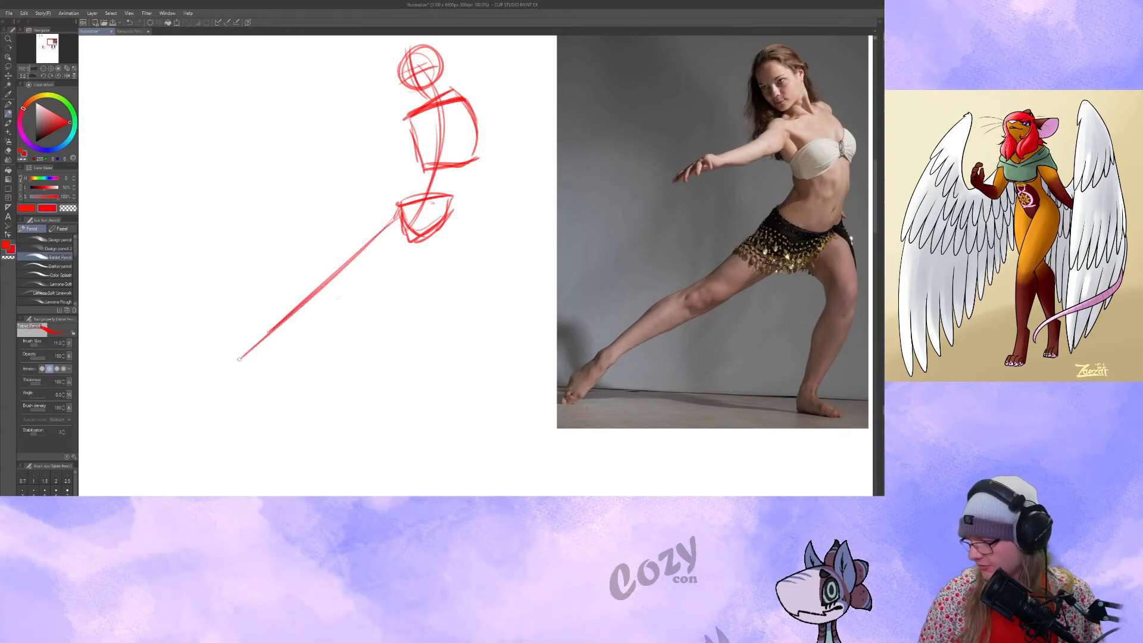
{"action": "left_click_drag", "start_coordinate": [446, 218], "coordinate": [466, 299]}
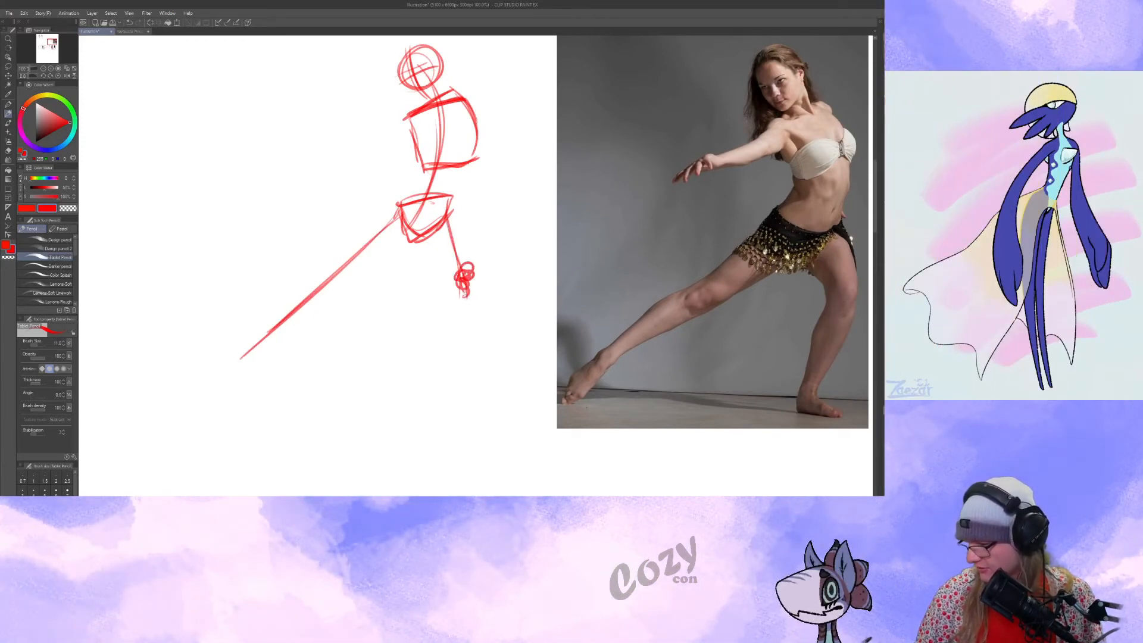
{"action": "mouse_move", "coordinate": [457, 318]}
{"action": "left_mouse_down"}
{"action": "mouse_move", "coordinate": [440, 408]}
{"action": "mouse_move", "coordinate": [461, 410]}
{"action": "left_mouse_up"}
{"action": "left_click_drag", "start_coordinate": [268, 337], "coordinate": [204, 402]}
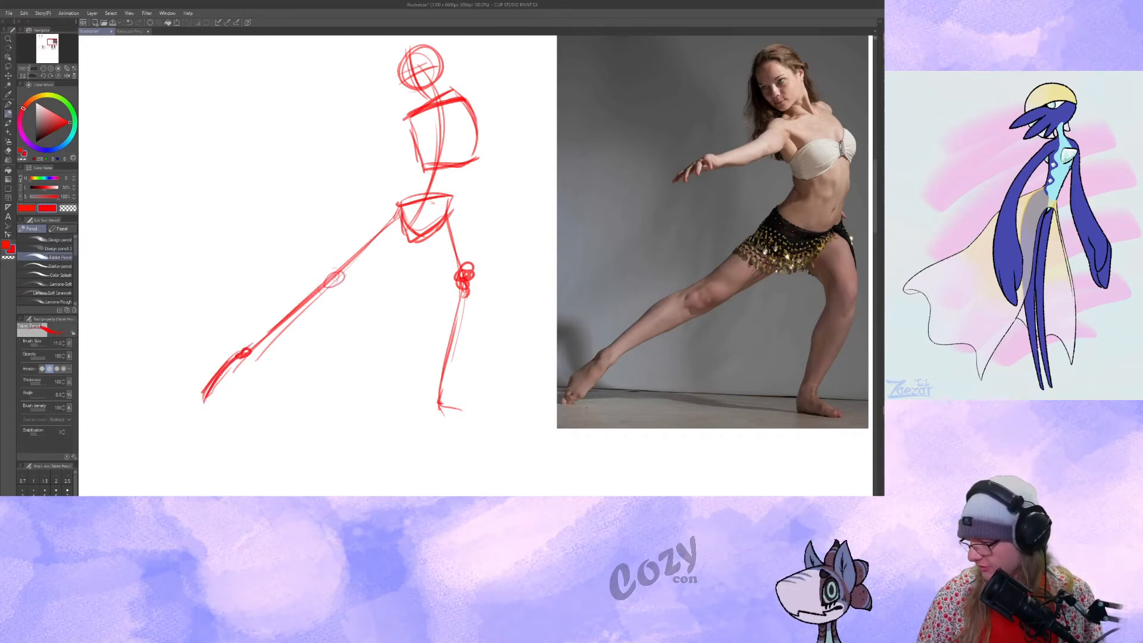
Add the dancer's outstretched arm with a shoulder circle and simple hand shape, and reinforce the slanted shoulder line.
{"action": "left_click_drag", "start_coordinate": [384, 400], "coordinate": [352, 447]}
{"action": "left_click_drag", "start_coordinate": [373, 169], "coordinate": [278, 206]}
{"action": "mouse_move", "coordinate": [278, 206]}
{"action": "left_mouse_down"}
{"action": "mouse_move", "coordinate": [310, 206]}
{"action": "mouse_move", "coordinate": [299, 214]}
{"action": "mouse_move", "coordinate": [299, 193]}
{"action": "left_mouse_up"}
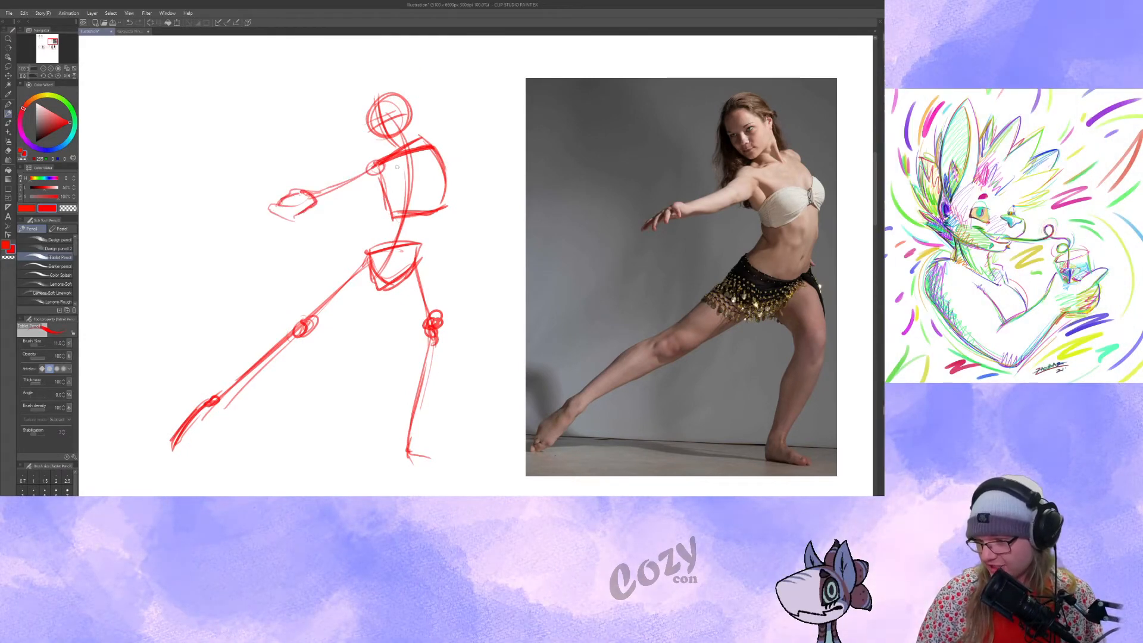
{"action": "left_click_drag", "start_coordinate": [368, 170], "coordinate": [439, 147]}
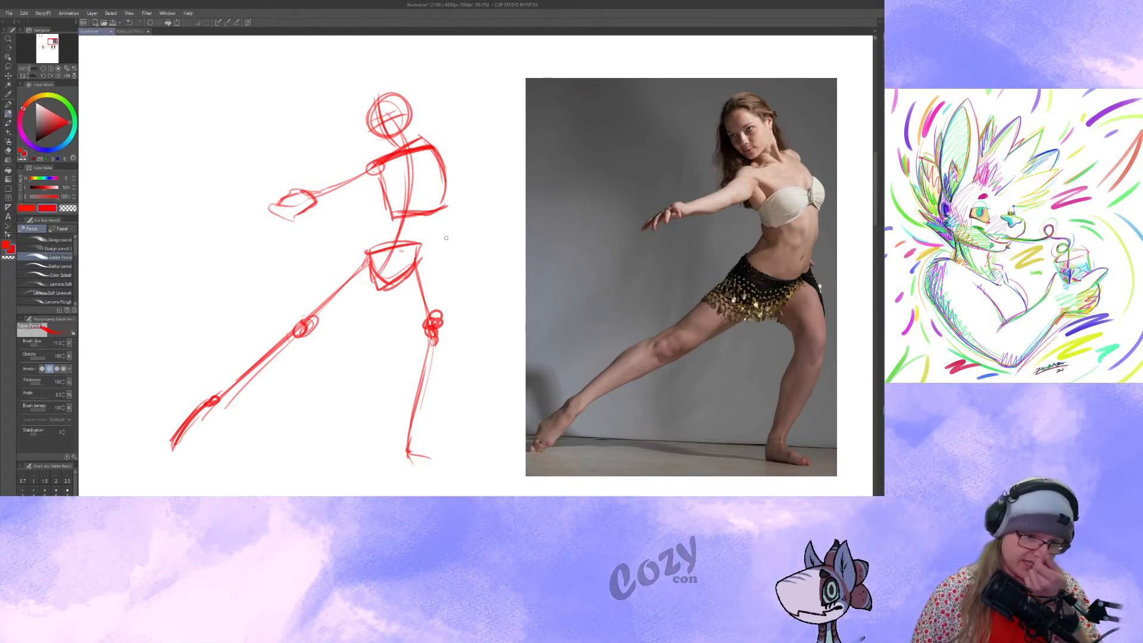
{"action": "left_click_drag", "start_coordinate": [454, 165], "coordinate": [441, 153]}
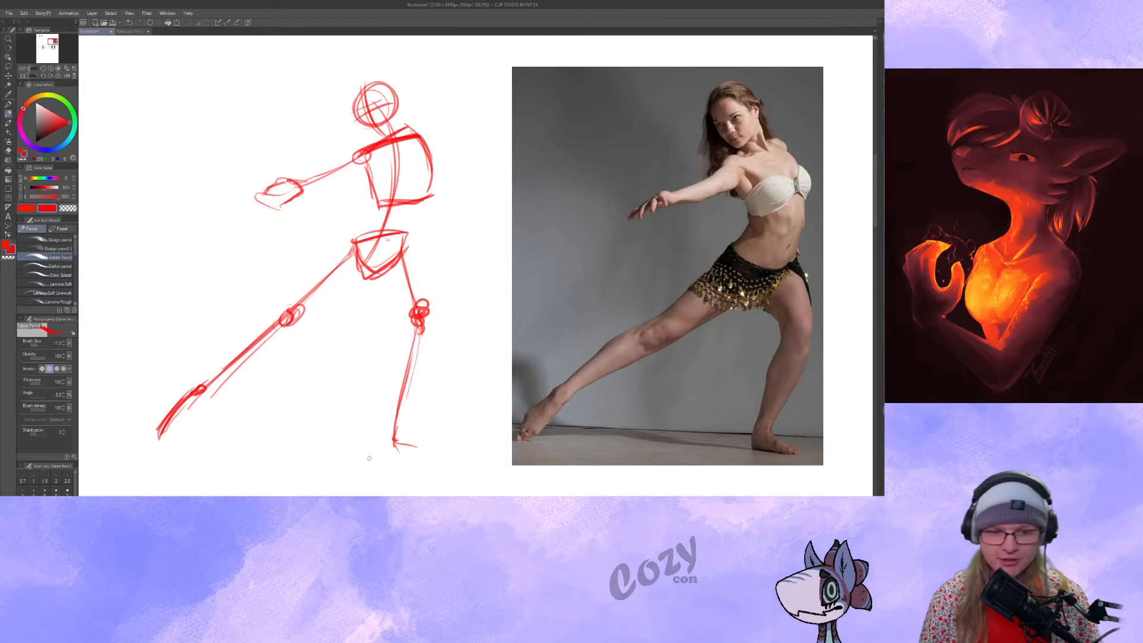
{"action": "mouse_move", "coordinate": [455, 153]}
{"action": "left_mouse_down"}
{"action": "mouse_move", "coordinate": [453, 174]}
{"action": "mouse_move", "coordinate": [496, 195]}
{"action": "left_mouse_up"}
{"action": "mouse_move", "coordinate": [379, 210]}
{"action": "left_mouse_down"}
{"action": "mouse_move", "coordinate": [300, 228]}
{"action": "mouse_move", "coordinate": [331, 241]}
{"action": "left_mouse_up"}
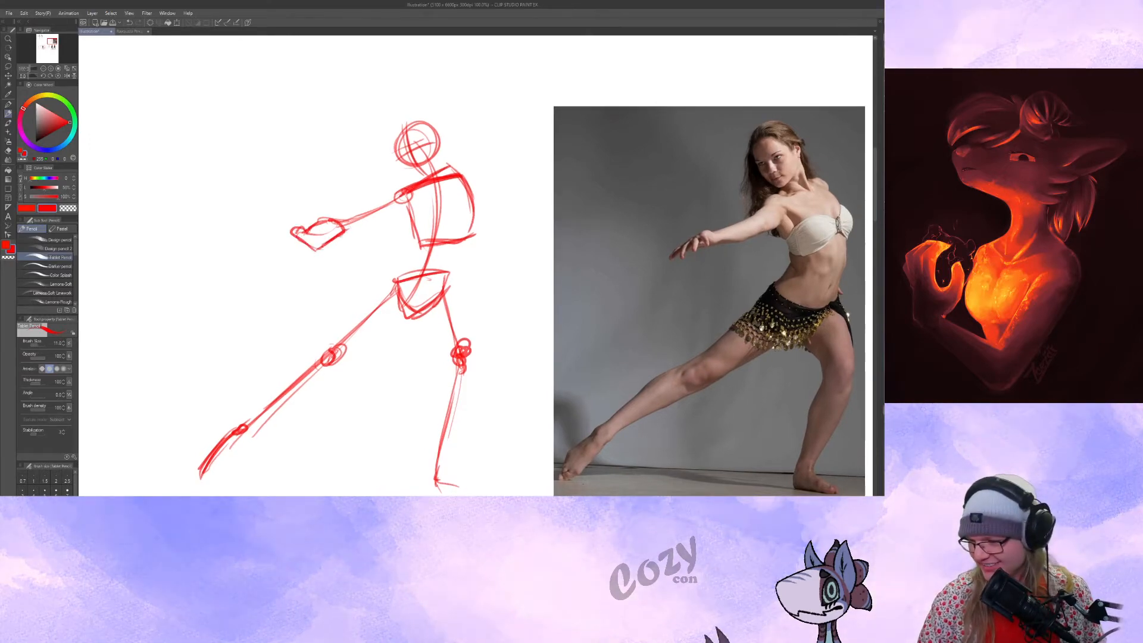
{"action": "left_click_drag", "start_coordinate": [338, 220], "coordinate": [382, 207]}
Lasso the red dancer sketch and move it over the photo to compare its proportions with the reference.
{"action": "left_click_drag", "start_coordinate": [538, 234], "coordinate": [491, 203]}
{"action": "left_click_drag", "start_coordinate": [541, 279], "coordinate": [487, 276]}
{"action": "left_click", "coordinate": [9, 66]}
{"action": "left_click_drag", "start_coordinate": [112, 98], "coordinate": [153, 100]}
{"action": "mouse_move", "coordinate": [272, 76]}
{"action": "left_mouse_down"}
{"action": "mouse_move", "coordinate": [421, 460]}
{"action": "mouse_move", "coordinate": [242, 127]}
{"action": "left_mouse_up"}
{"action": "mouse_move", "coordinate": [393, 346]}
{"action": "left_mouse_down"}
{"action": "mouse_move", "coordinate": [721, 343]}
{"action": "mouse_move", "coordinate": [776, 358]}
{"action": "mouse_move", "coordinate": [613, 338]}
{"action": "left_mouse_up"}
{"action": "key", "text": "ctrl+d"}
{"action": "left_click_drag", "start_coordinate": [680, 397], "coordinate": [689, 421]}
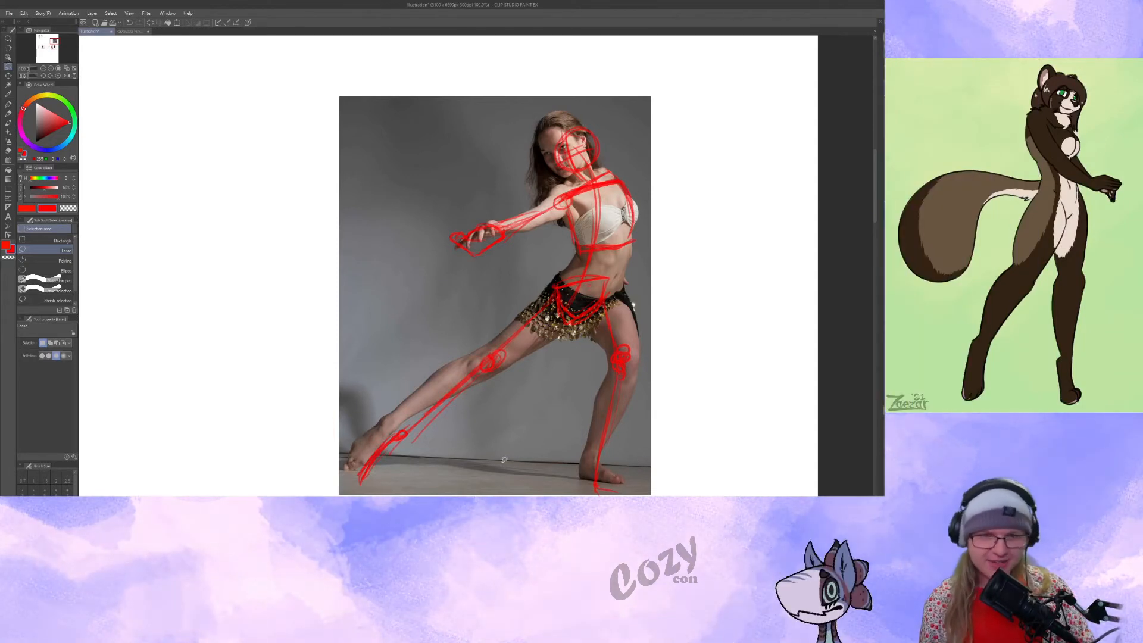
{"action": "mouse_move", "coordinate": [537, 397]}
{"action": "left_mouse_down"}
{"action": "mouse_move", "coordinate": [559, 398]}
{"action": "mouse_move", "coordinate": [542, 390]}
{"action": "left_mouse_up"}
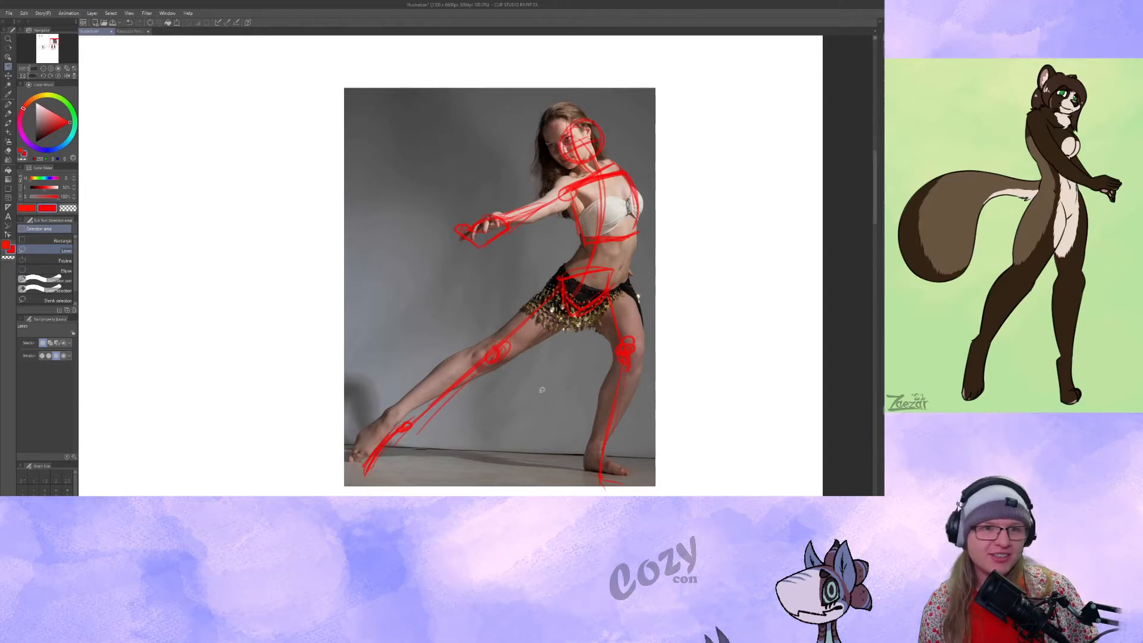
{"action": "left_click_drag", "start_coordinate": [542, 390], "coordinate": [680, 282]}
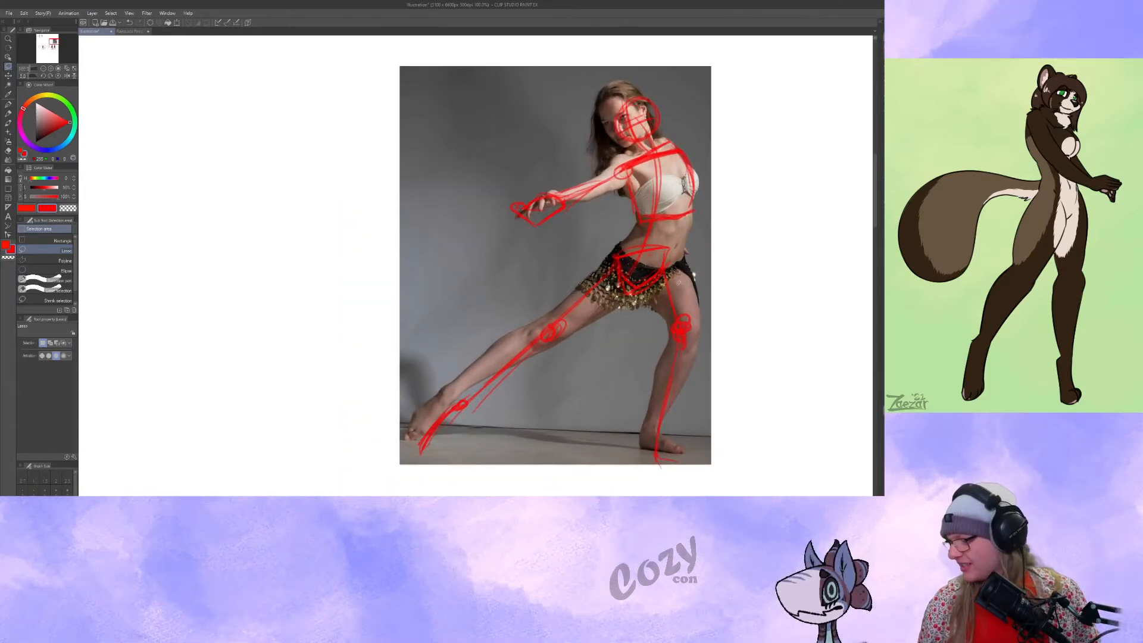
Lasso the red dancer sketch on the photo and move it back onto the blank canvas beside it.
{"action": "mouse_move", "coordinate": [609, 55]}
{"action": "left_mouse_down"}
{"action": "mouse_move", "coordinate": [511, 477]}
{"action": "mouse_move", "coordinate": [369, 113]}
{"action": "left_mouse_up"}
{"action": "mouse_move", "coordinate": [644, 393]}
{"action": "left_mouse_down"}
{"action": "mouse_move", "coordinate": [452, 376]}
{"action": "mouse_move", "coordinate": [305, 384]}
{"action": "left_mouse_up"}
{"action": "key", "text": "ctrl+d"}
{"action": "left_click_drag", "start_coordinate": [246, 271], "coordinate": [341, 256]}
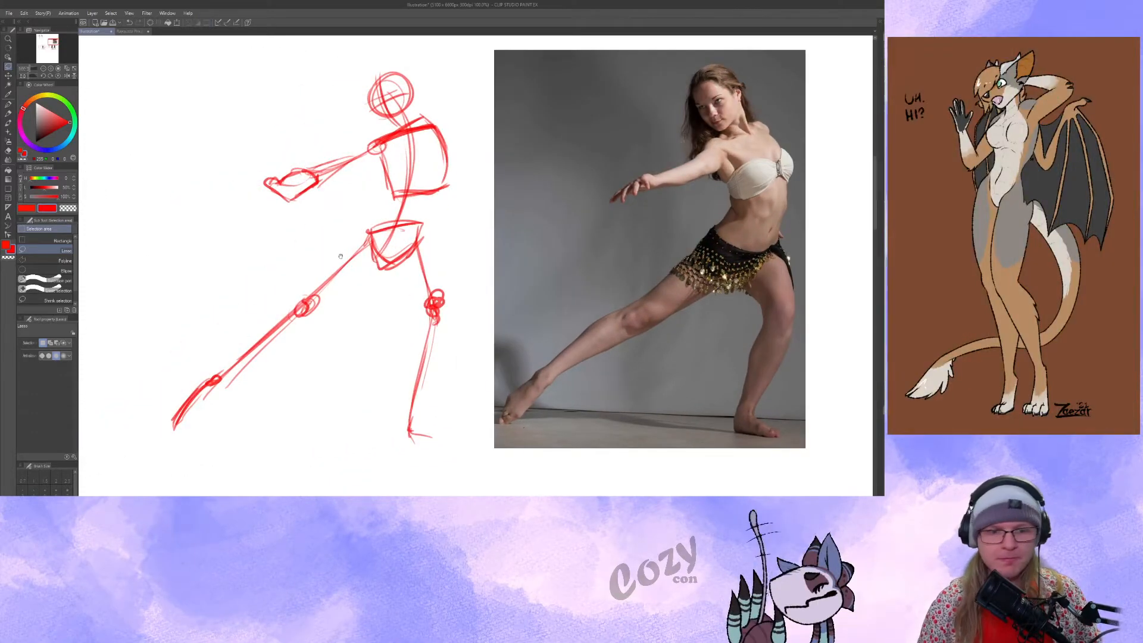
{"action": "left_click_drag", "start_coordinate": [224, 213], "coordinate": [243, 198]}
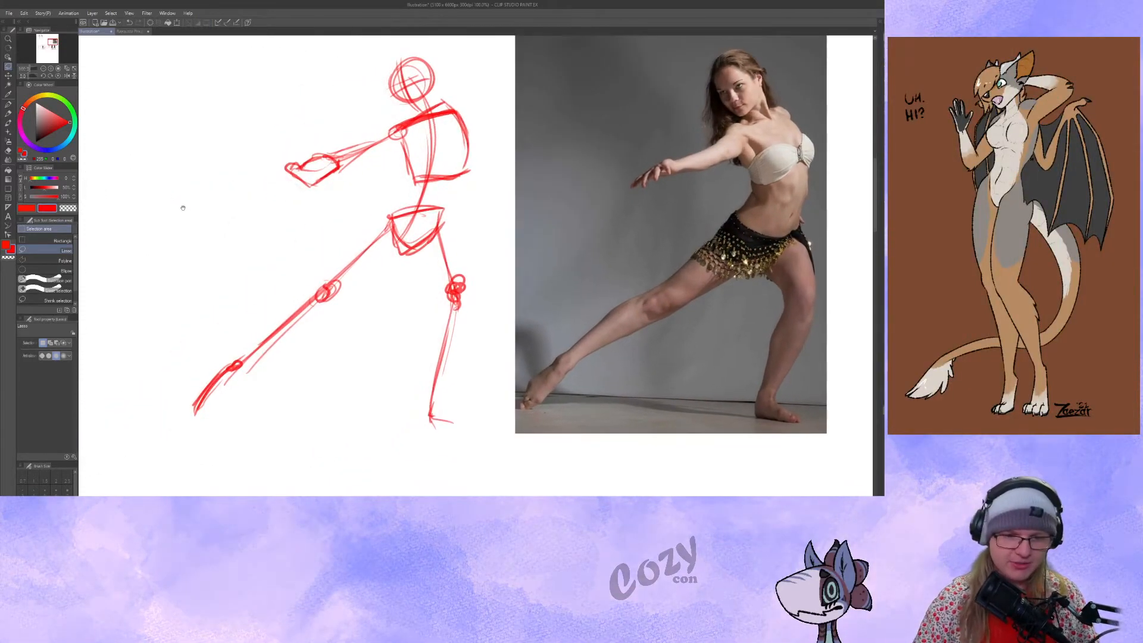
Lasso the dancer sketch, shift it slightly closer to the photo, deselect it and return to the pencil.
{"action": "left_click_drag", "start_coordinate": [151, 414], "coordinate": [222, 136]}
{"action": "mouse_move", "coordinate": [411, 298]}
{"action": "left_mouse_down"}
{"action": "mouse_move", "coordinate": [432, 294]}
{"action": "mouse_move", "coordinate": [326, 337]}
{"action": "left_mouse_up"}
{"action": "key", "text": "ctrl+d"}
{"action": "key", "text": "p"}
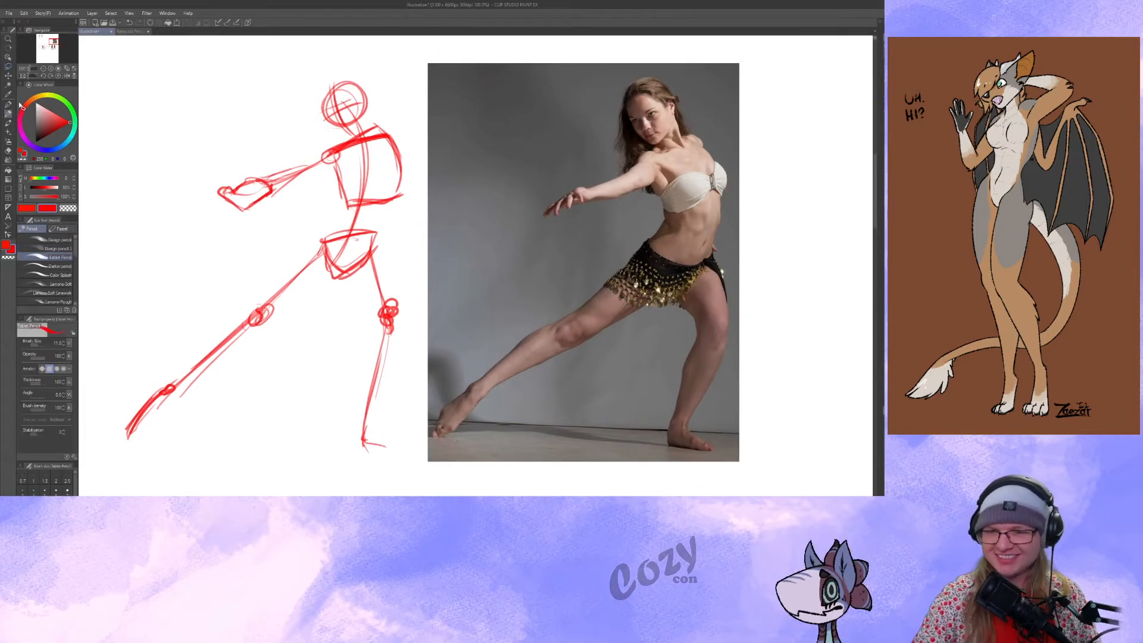
{"action": "key", "text": "ctrl+minus"}
{"action": "key", "text": "ctrl+plus"}
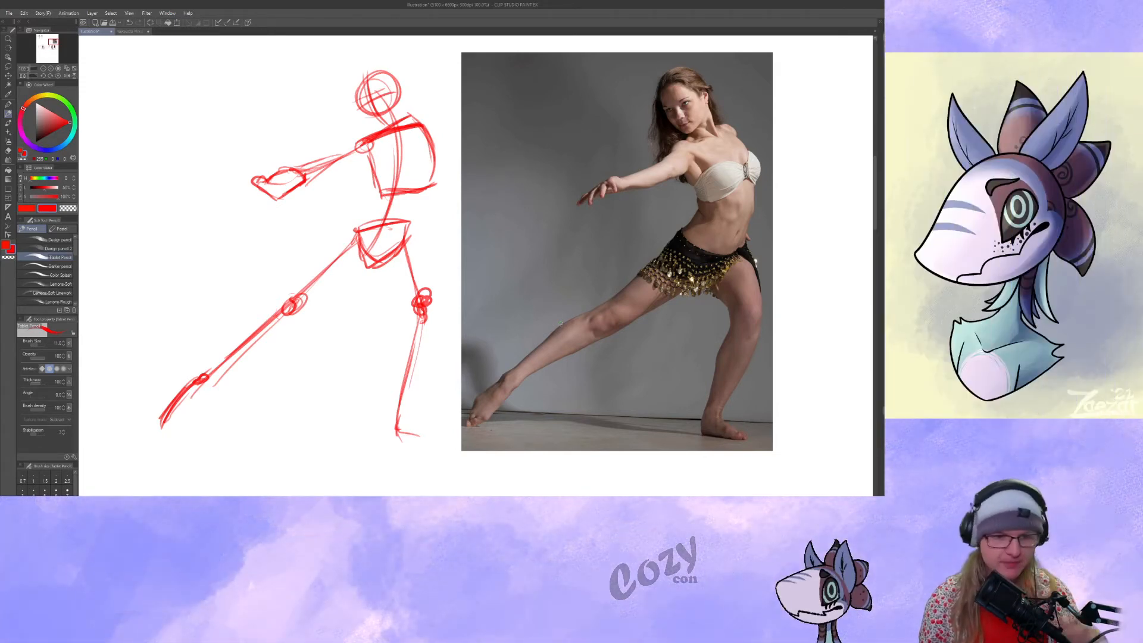
{"action": "left_click_drag", "start_coordinate": [535, 322], "coordinate": [557, 330]}
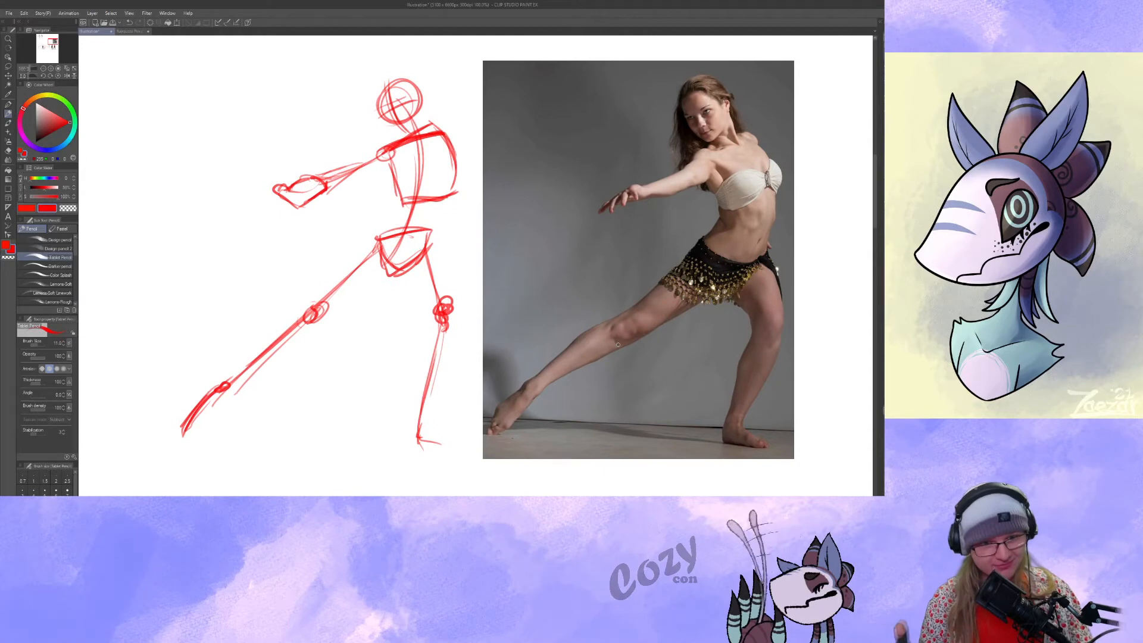
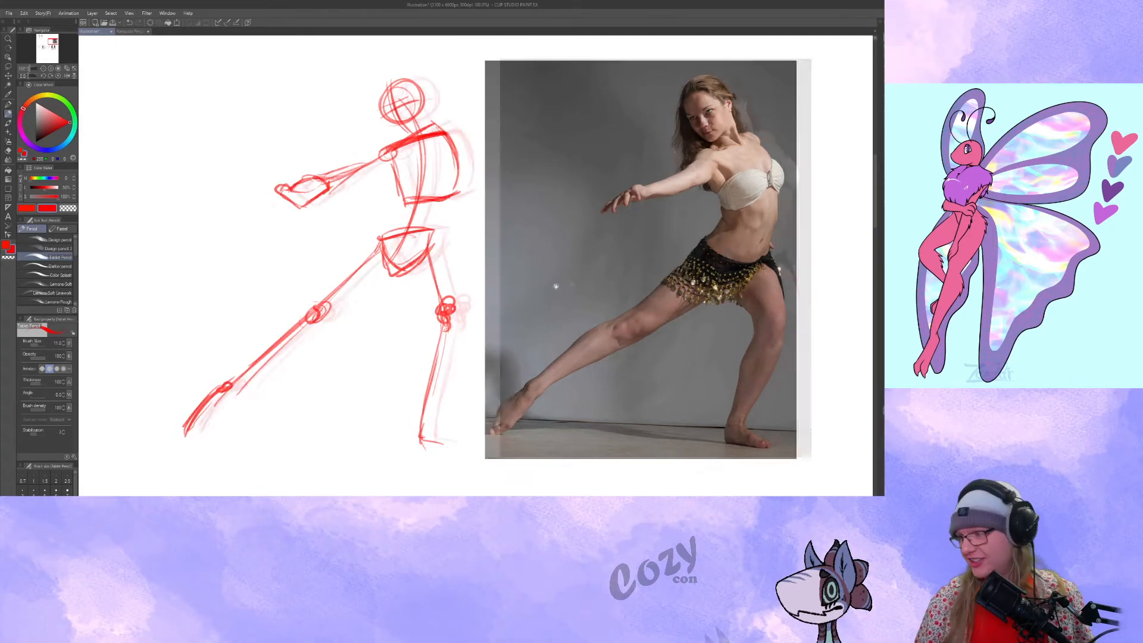
On the blank canvas beside the three-pose reference photo, sketch the first figure's tilted head circle with a face guideline.
{"action": "left_click_drag", "start_coordinate": [618, 344], "coordinate": [703, 326]}
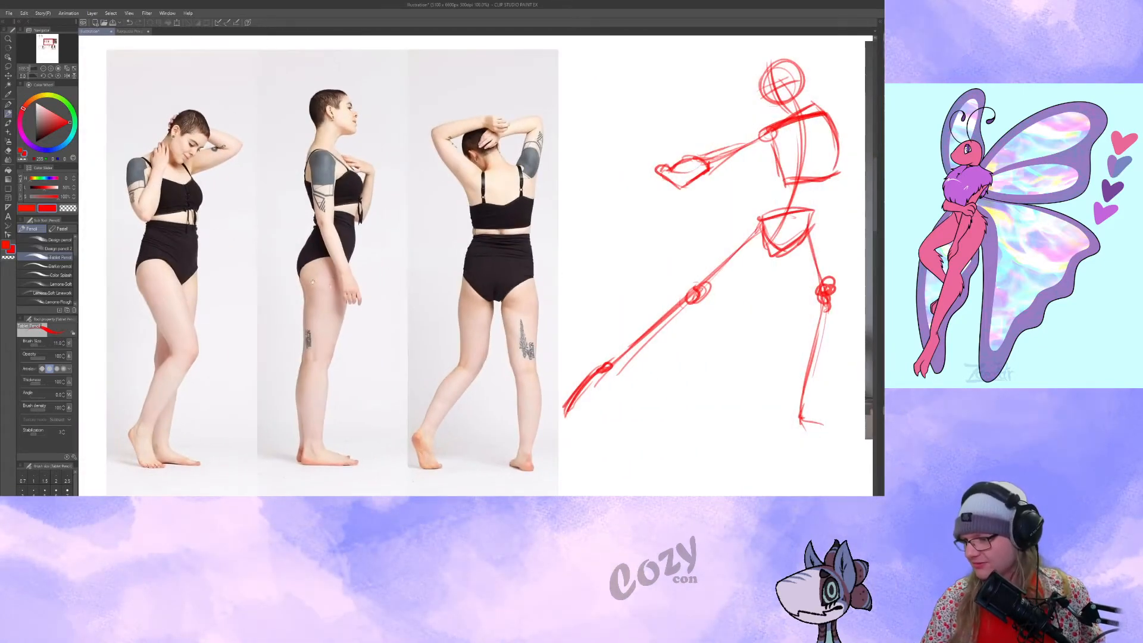
{"action": "left_click_drag", "start_coordinate": [295, 277], "coordinate": [538, 282]}
{"action": "mouse_move", "coordinate": [617, 310]}
{"action": "left_mouse_down", "text": "ctrl"}
{"action": "mouse_move", "coordinate": [632, 300]}
{"action": "mouse_move", "coordinate": [568, 316]}
{"action": "left_mouse_up", "text": "ctrl"}
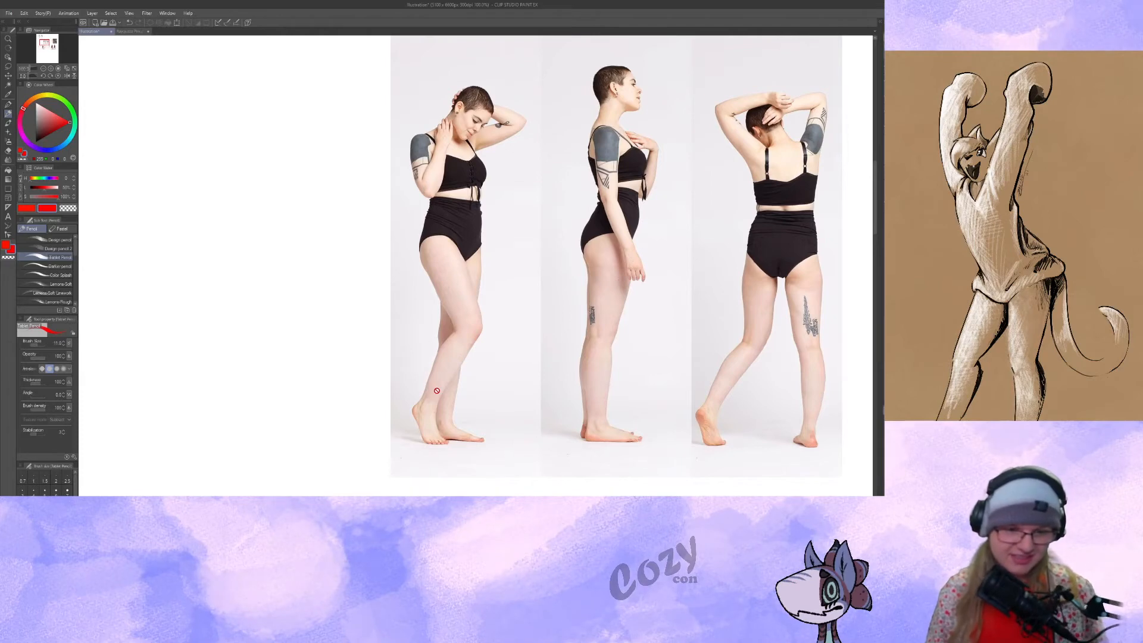
{"action": "left_click_drag", "start_coordinate": [372, 204], "coordinate": [568, 250]}
{"action": "left_click_drag", "start_coordinate": [340, 175], "coordinate": [319, 185]}
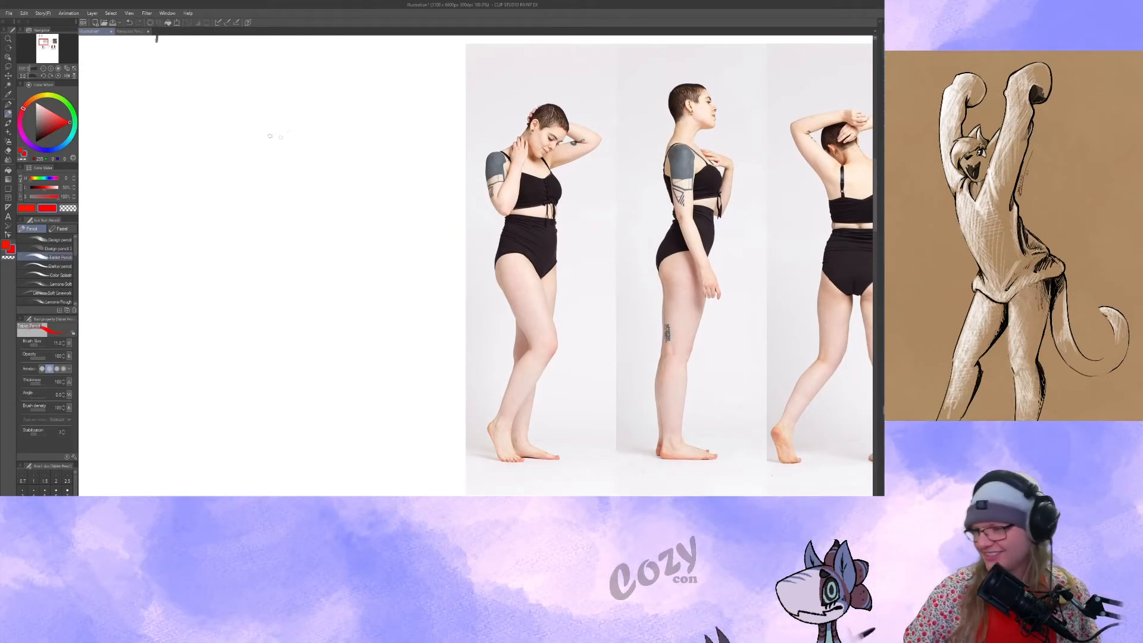
{"action": "mouse_move", "coordinate": [281, 113]}
{"action": "left_mouse_down"}
{"action": "mouse_move", "coordinate": [285, 141]}
{"action": "mouse_move", "coordinate": [280, 110]}
{"action": "mouse_move", "coordinate": [317, 135]}
{"action": "left_mouse_up"}
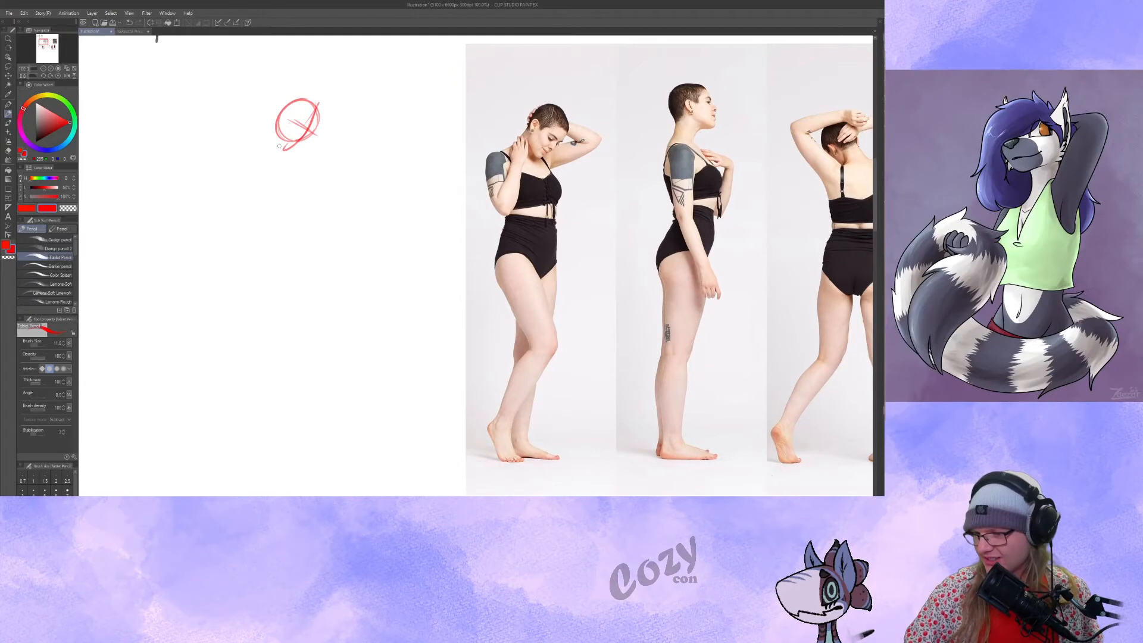
{"action": "key", "text": "ctrl+z"}
{"action": "key", "text": "ctrl+z"}
Build the first figure's torso with a curved spine line, a boxy ribcage and a tilted pelvis shape.
{"action": "left_click_drag", "start_coordinate": [276, 154], "coordinate": [299, 348]}
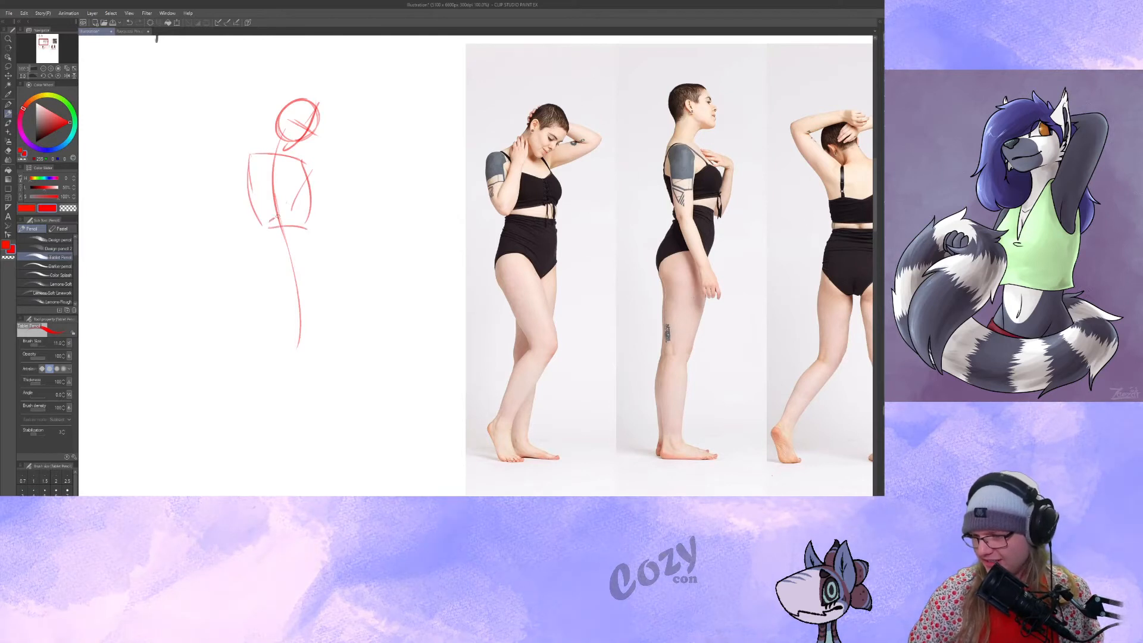
{"action": "left_click_drag", "start_coordinate": [273, 219], "coordinate": [314, 210]}
{"action": "left_click_drag", "start_coordinate": [311, 166], "coordinate": [302, 187]}
{"action": "left_click_drag", "start_coordinate": [271, 257], "coordinate": [320, 273]}
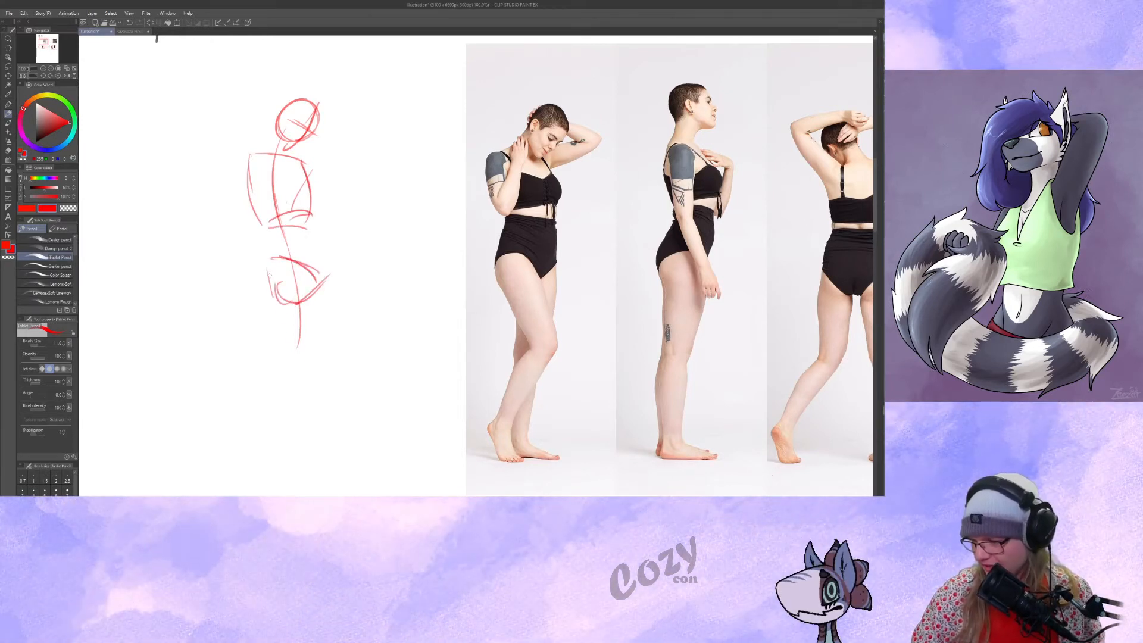
{"action": "left_click_drag", "start_coordinate": [288, 296], "coordinate": [325, 265]}
Add the first figure's legs, with a hip circle, the bent front leg crossing the straight back leg, and simple feet.
{"action": "left_click_drag", "start_coordinate": [314, 266], "coordinate": [340, 326]}
{"action": "left_click_drag", "start_coordinate": [337, 323], "coordinate": [298, 396]}
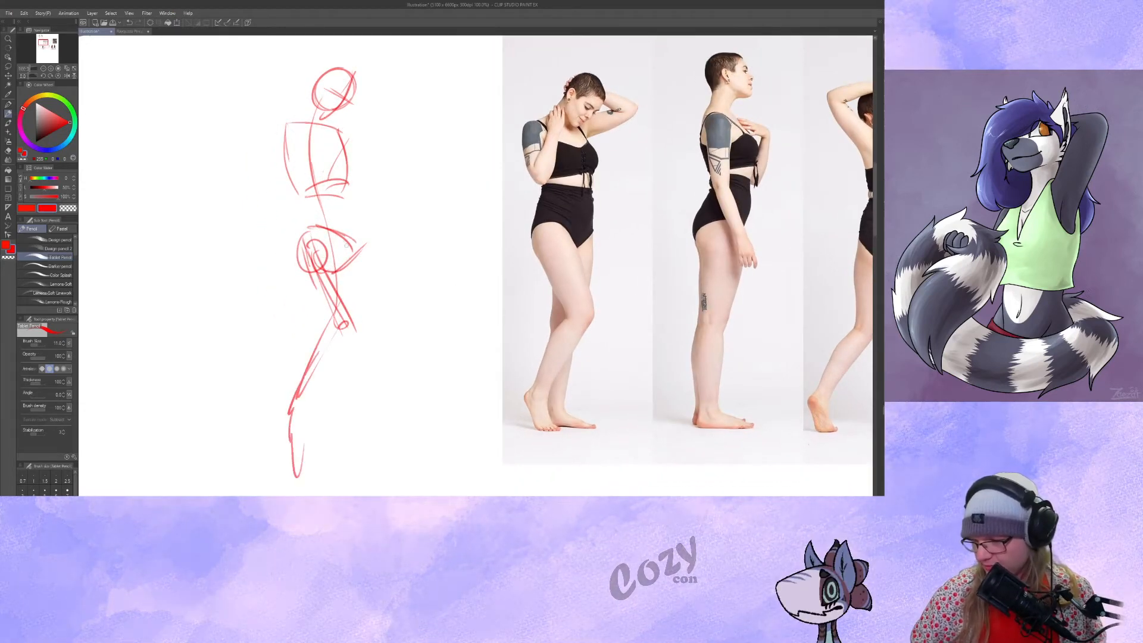
{"action": "left_click_drag", "start_coordinate": [350, 241], "coordinate": [314, 400]}
{"action": "left_click_drag", "start_coordinate": [335, 274], "coordinate": [323, 426]}
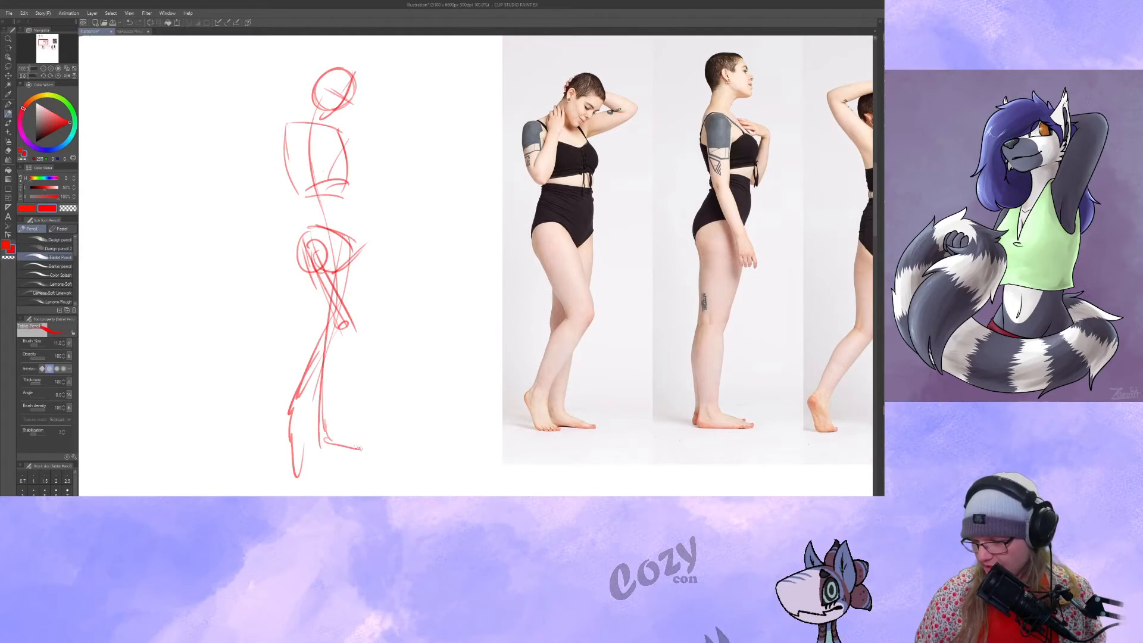
{"action": "mouse_move", "coordinate": [341, 329]}
{"action": "left_mouse_down"}
{"action": "mouse_move", "coordinate": [292, 415]}
{"action": "mouse_move", "coordinate": [302, 449]}
{"action": "mouse_move", "coordinate": [287, 411]}
{"action": "left_mouse_up"}
{"action": "left_click_drag", "start_coordinate": [332, 256], "coordinate": [338, 306]}
Draw the first figure's arms, one folded up towards the neck and the other bent behind the head.
{"action": "left_click_drag", "start_coordinate": [291, 176], "coordinate": [290, 261]}
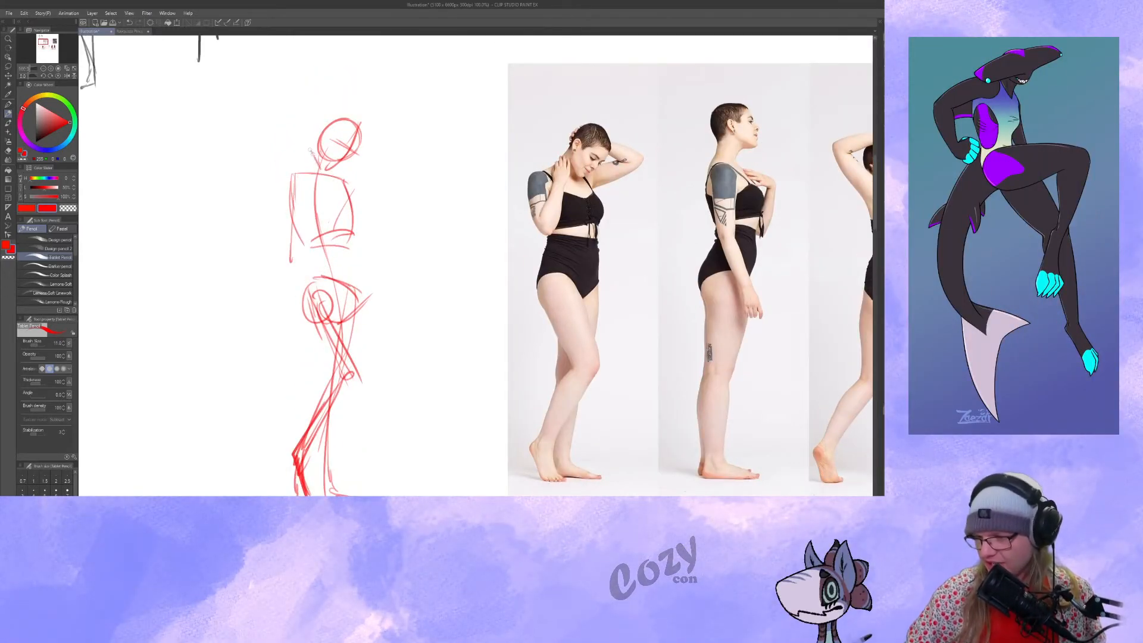
{"action": "left_click_drag", "start_coordinate": [291, 176], "coordinate": [307, 256]}
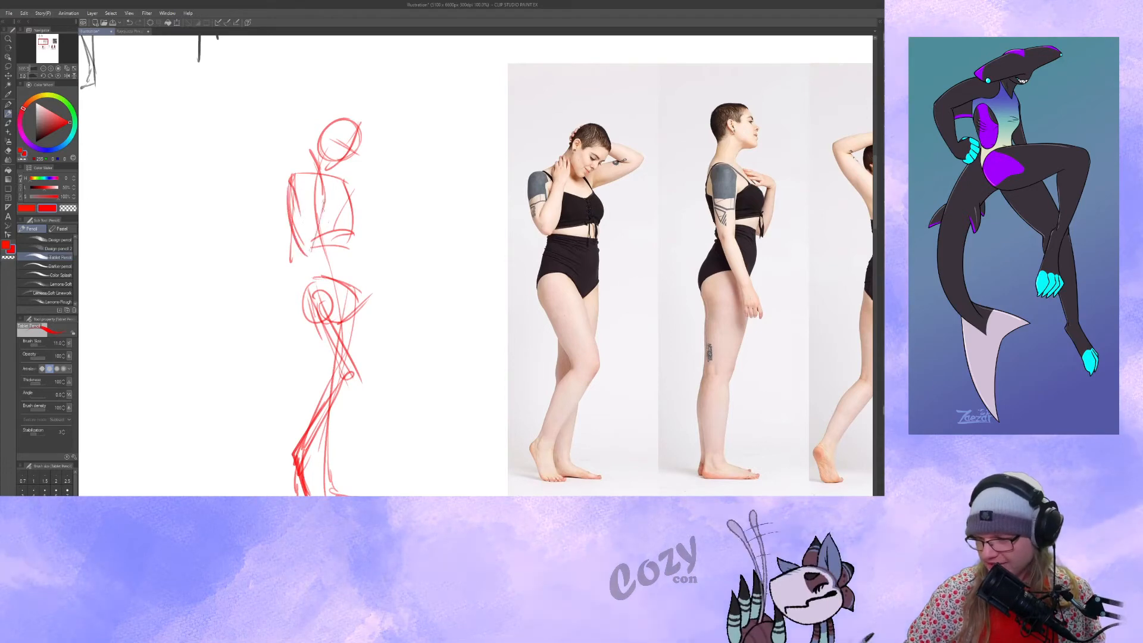
{"action": "left_click_drag", "start_coordinate": [324, 201], "coordinate": [311, 251]}
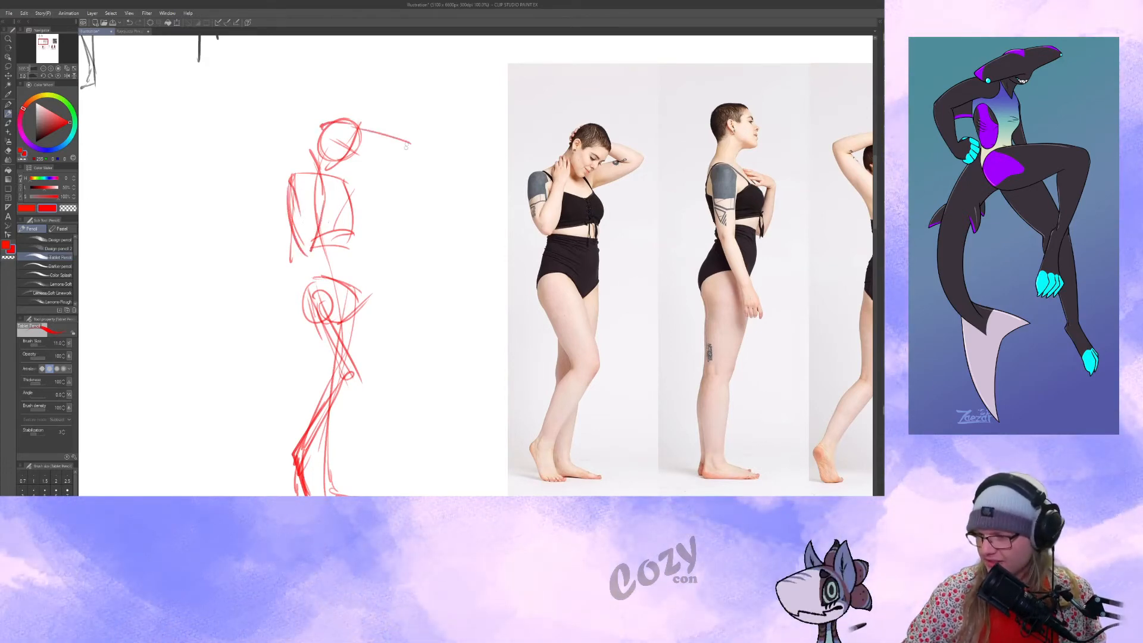
Start the second, side-view figure with a head circle and face guideline beside the first sketch.
{"action": "left_click_drag", "start_coordinate": [524, 239], "coordinate": [434, 222]}
{"action": "mouse_move", "coordinate": [455, 273]}
{"action": "left_mouse_down"}
{"action": "mouse_move", "coordinate": [605, 281]}
{"action": "mouse_move", "coordinate": [515, 273]}
{"action": "left_mouse_up"}
{"action": "left_click_drag", "start_coordinate": [339, 173], "coordinate": [370, 179]}
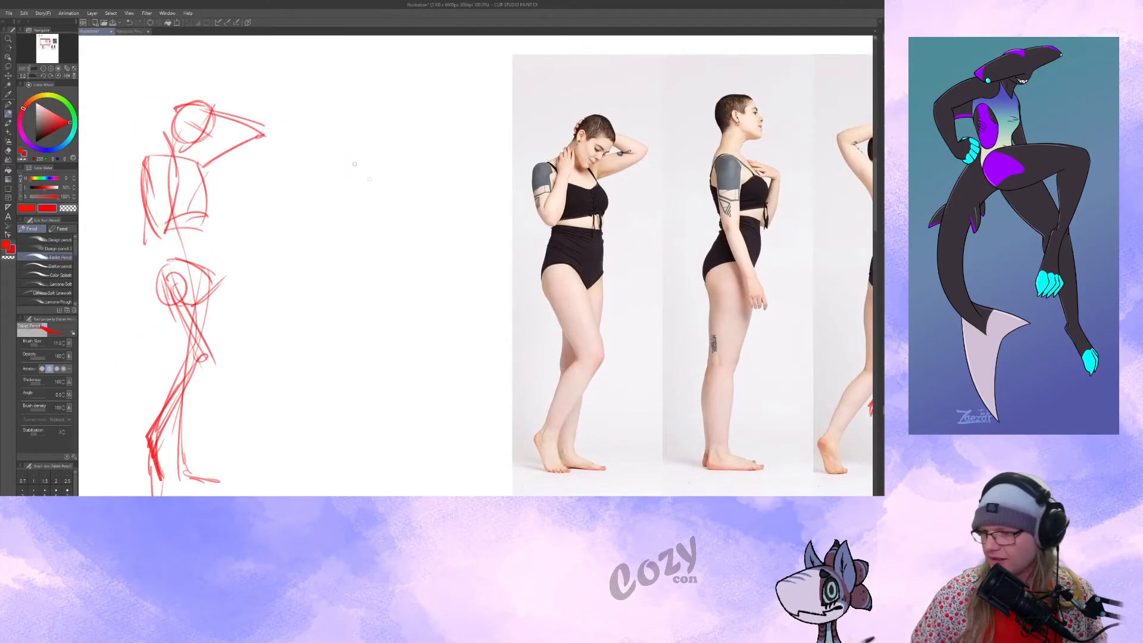
{"action": "left_click_drag", "start_coordinate": [366, 109], "coordinate": [341, 109]}
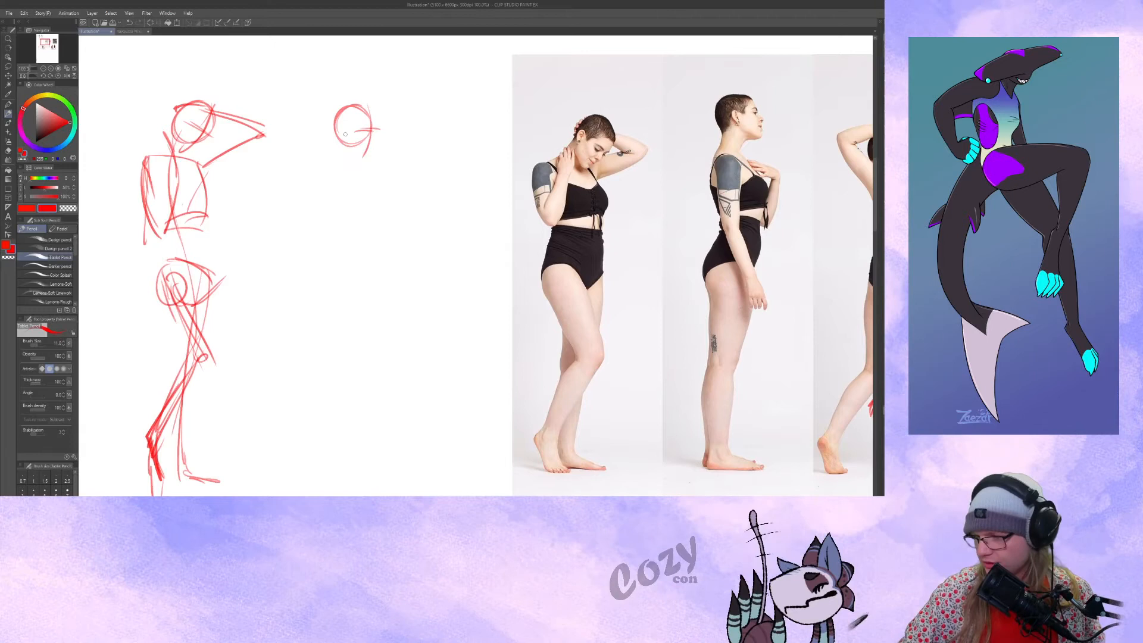
Add the side-view figure's neck, spine line and narrow ribcage, redoing the first neck stroke.
{"action": "left_click_drag", "start_coordinate": [348, 146], "coordinate": [345, 185]}
{"action": "key", "text": "ctrl+z"}
{"action": "left_click_drag", "start_coordinate": [344, 131], "coordinate": [340, 269]}
{"action": "mouse_move", "coordinate": [354, 153]}
{"action": "left_mouse_down"}
{"action": "mouse_move", "coordinate": [330, 156]}
{"action": "mouse_move", "coordinate": [361, 173]}
{"action": "mouse_move", "coordinate": [344, 220]}
{"action": "left_mouse_up"}
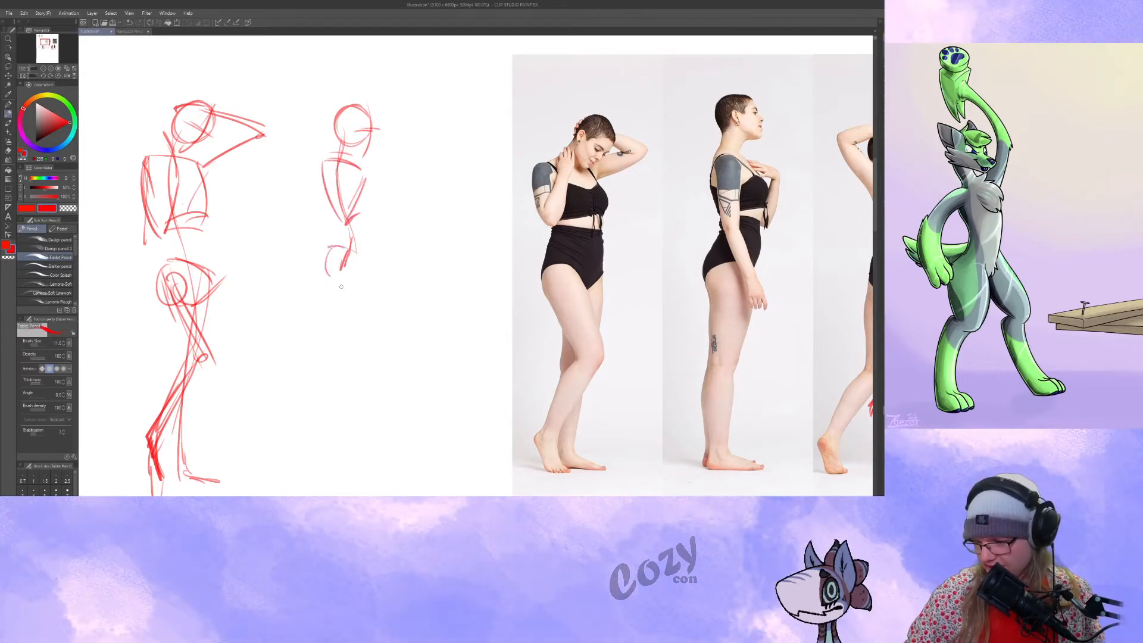
Complete the side-view figure's pelvis and draw its straight standing leg with long curved lines.
{"action": "mouse_move", "coordinate": [362, 275]}
{"action": "left_mouse_down"}
{"action": "mouse_move", "coordinate": [345, 292]}
{"action": "mouse_move", "coordinate": [337, 384]}
{"action": "left_mouse_up"}
{"action": "scroll", "coordinate": [344, 321], "scroll_direction": "down", "scroll_amount": 1}
{"action": "left_click_drag", "start_coordinate": [337, 275], "coordinate": [341, 404]}
{"action": "left_click_drag", "start_coordinate": [328, 235], "coordinate": [360, 442]}
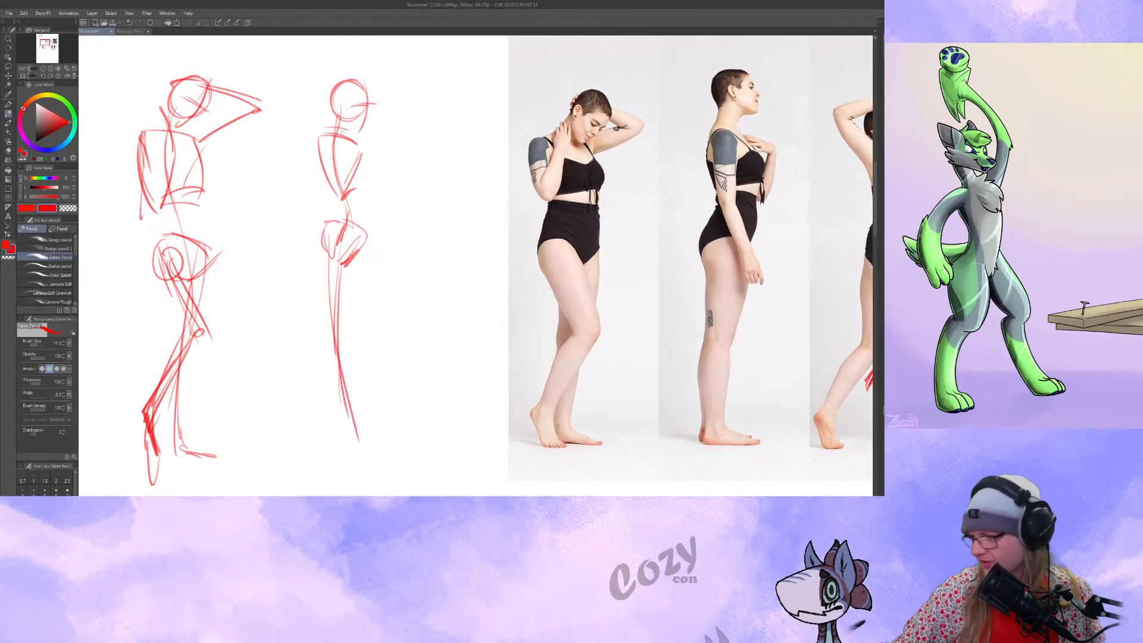
Draw the side-view figure's arms, one hanging past the hip and the other bent with the hand at the chest.
{"action": "mouse_move", "coordinate": [342, 132]}
{"action": "left_mouse_down"}
{"action": "mouse_move", "coordinate": [341, 206]}
{"action": "mouse_move", "coordinate": [363, 268]}
{"action": "left_mouse_up"}
{"action": "left_click_drag", "start_coordinate": [367, 266], "coordinate": [368, 290]}
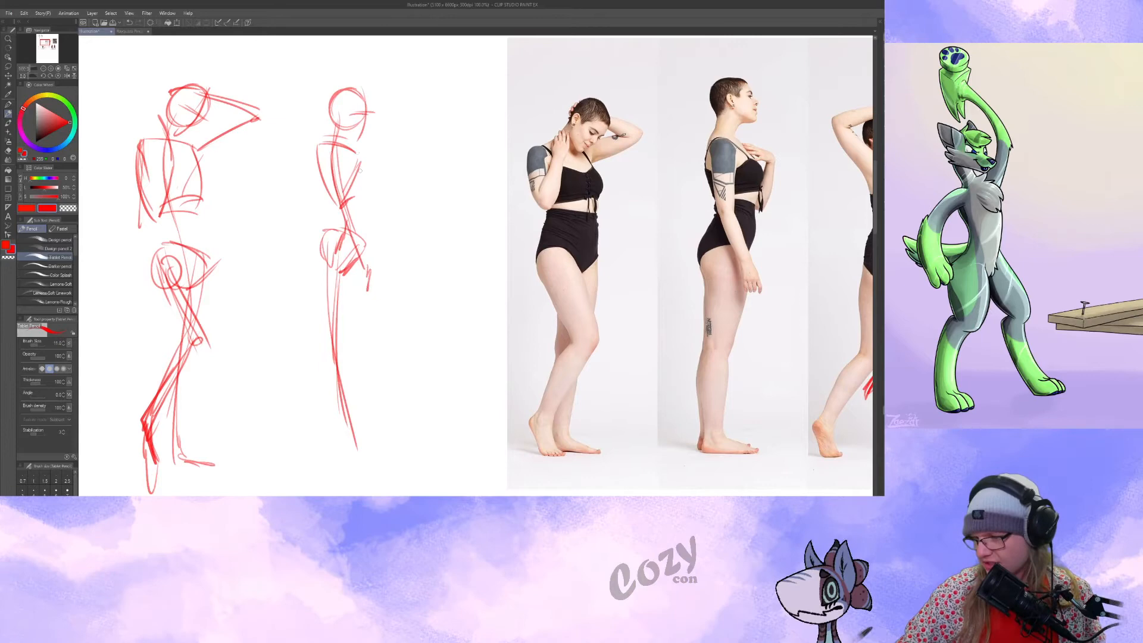
{"action": "mouse_move", "coordinate": [354, 163]}
{"action": "left_mouse_down"}
{"action": "mouse_move", "coordinate": [386, 155]}
{"action": "mouse_move", "coordinate": [398, 209]}
{"action": "left_mouse_up"}
{"action": "left_click_drag", "start_coordinate": [345, 177], "coordinate": [398, 206]}
Start the third, back-view figure with a head circle, curved spine line and slanted shoulder line.
{"action": "left_click_drag", "start_coordinate": [519, 328], "coordinate": [473, 339]}
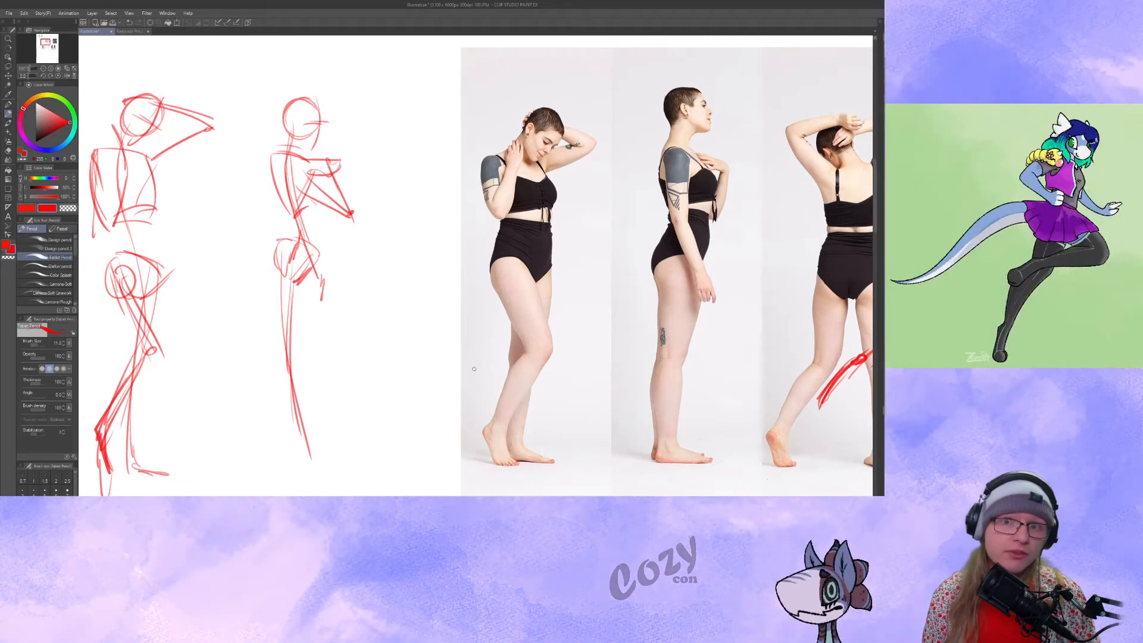
{"action": "left_click_drag", "start_coordinate": [521, 296], "coordinate": [453, 282]}
{"action": "left_click_drag", "start_coordinate": [485, 295], "coordinate": [540, 291], "text": "ctrl"}
{"action": "mouse_move", "coordinate": [353, 125]}
{"action": "left_mouse_down"}
{"action": "mouse_move", "coordinate": [374, 144]}
{"action": "mouse_move", "coordinate": [342, 148]}
{"action": "left_mouse_up"}
{"action": "mouse_move", "coordinate": [378, 113]}
{"action": "left_mouse_down"}
{"action": "mouse_move", "coordinate": [376, 142]}
{"action": "mouse_move", "coordinate": [400, 124]}
{"action": "left_mouse_up"}
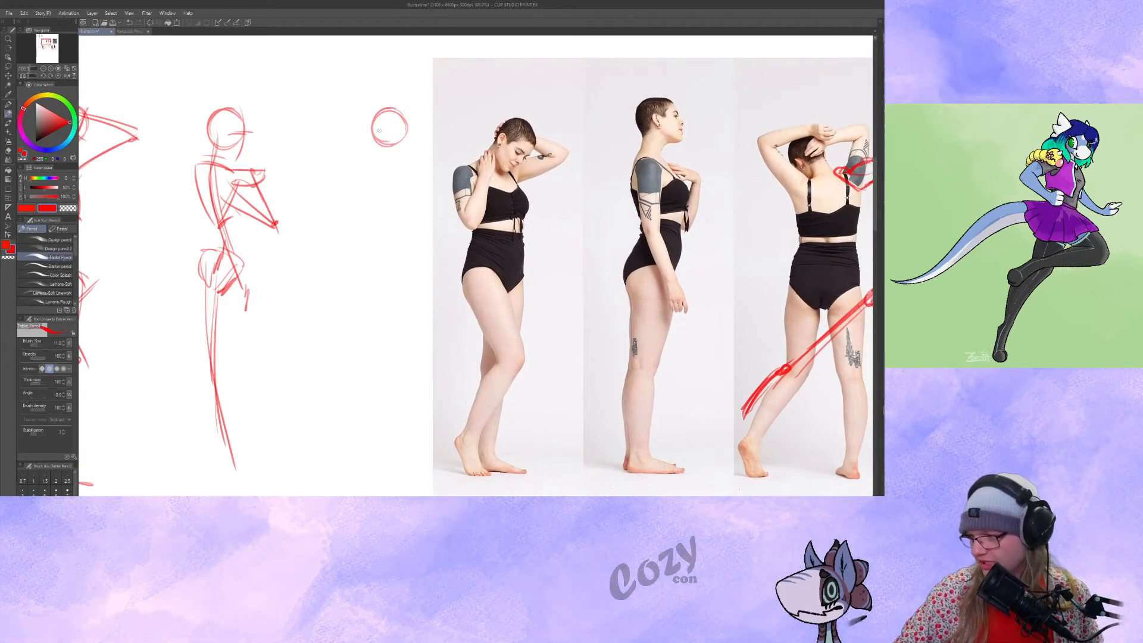
{"action": "mouse_move", "coordinate": [395, 317]}
{"action": "left_mouse_down"}
{"action": "mouse_move", "coordinate": [398, 198]}
{"action": "mouse_move", "coordinate": [430, 149]}
{"action": "left_mouse_up"}
{"action": "left_click_drag", "start_coordinate": [380, 167], "coordinate": [431, 153]}
Outline the back-view figure's ribcage and add both arms bent up behind the head with a shoulder circle.
{"action": "mouse_move", "coordinate": [433, 161]}
{"action": "left_mouse_down"}
{"action": "mouse_move", "coordinate": [435, 182]}
{"action": "mouse_move", "coordinate": [395, 231]}
{"action": "left_mouse_up"}
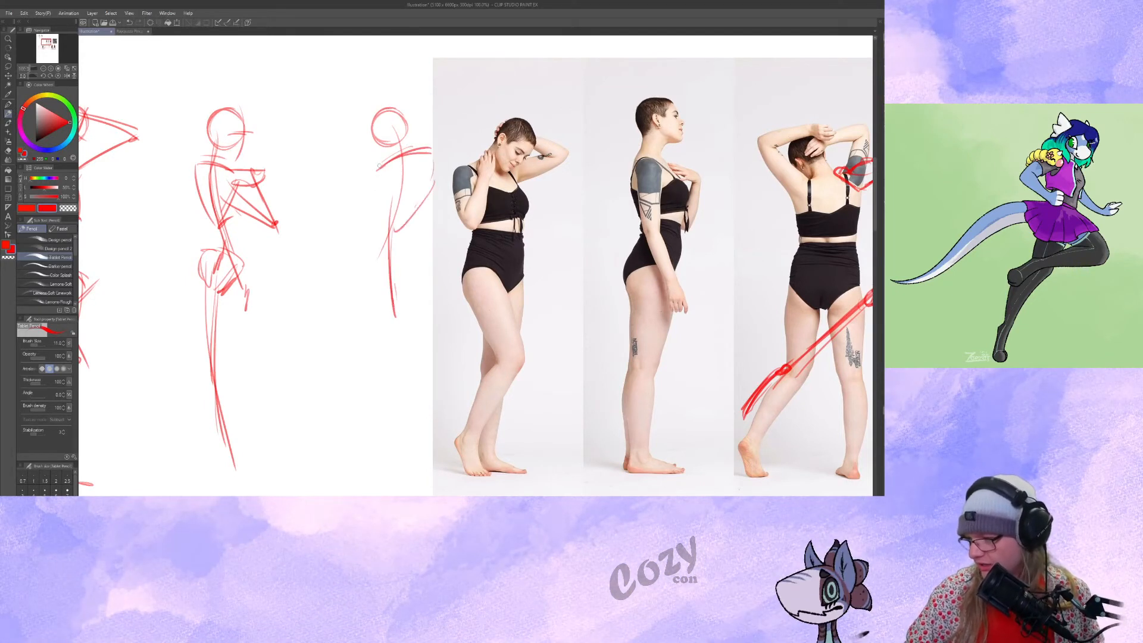
{"action": "left_click_drag", "start_coordinate": [396, 161], "coordinate": [439, 167]}
{"action": "left_click_drag", "start_coordinate": [437, 170], "coordinate": [396, 241]}
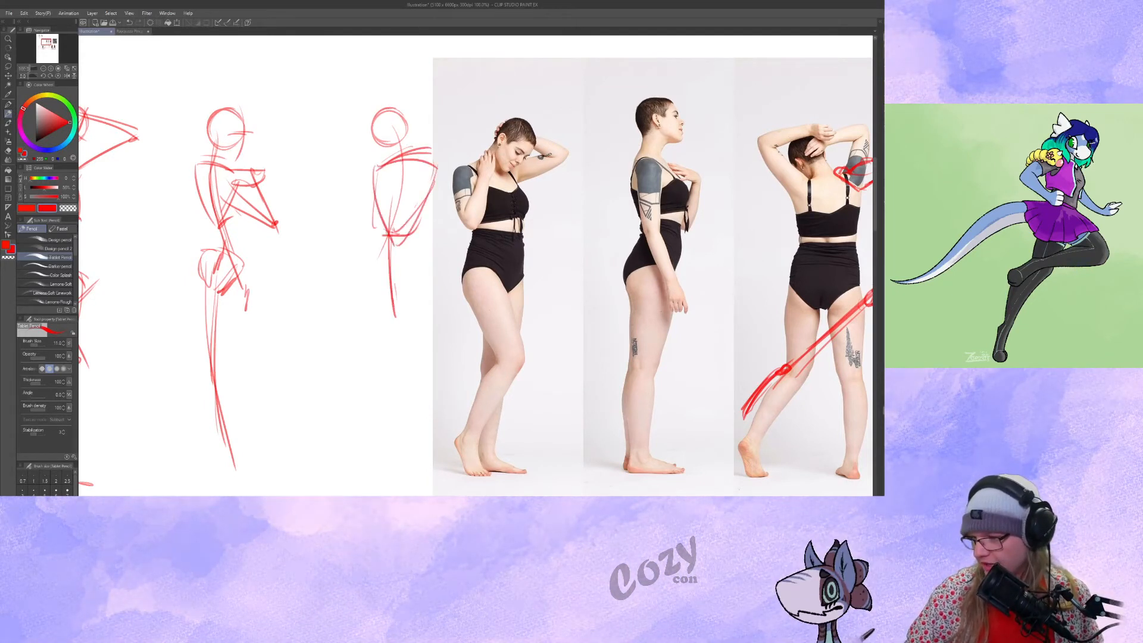
{"action": "mouse_move", "coordinate": [372, 173]}
{"action": "left_mouse_down"}
{"action": "mouse_move", "coordinate": [333, 109]}
{"action": "mouse_move", "coordinate": [399, 94]}
{"action": "left_mouse_up"}
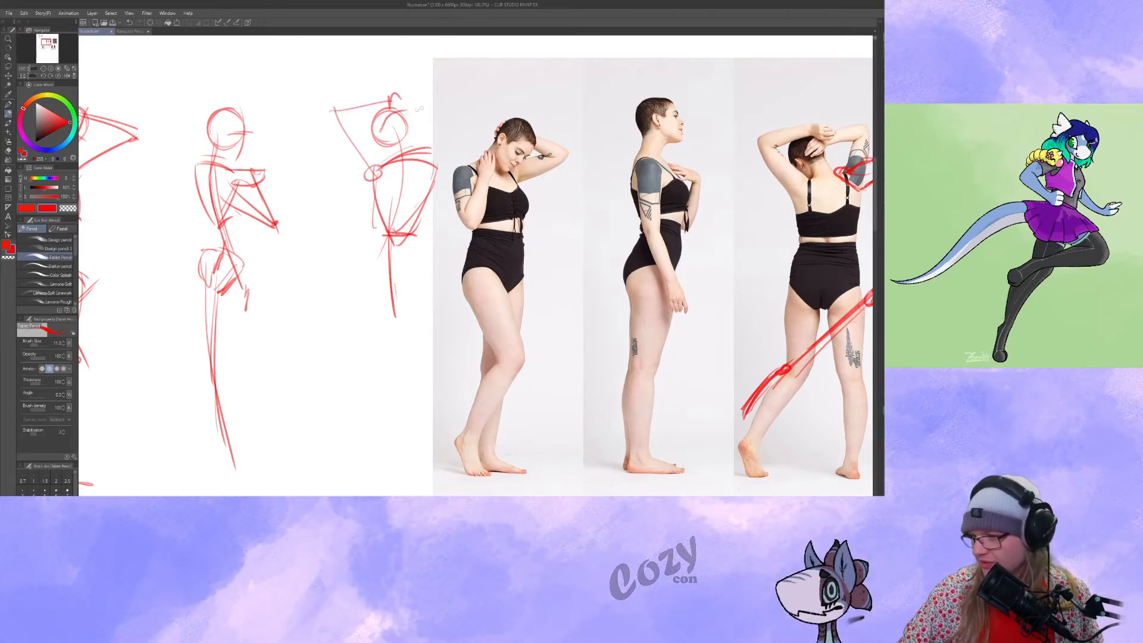
{"action": "left_click_drag", "start_coordinate": [394, 111], "coordinate": [459, 105]}
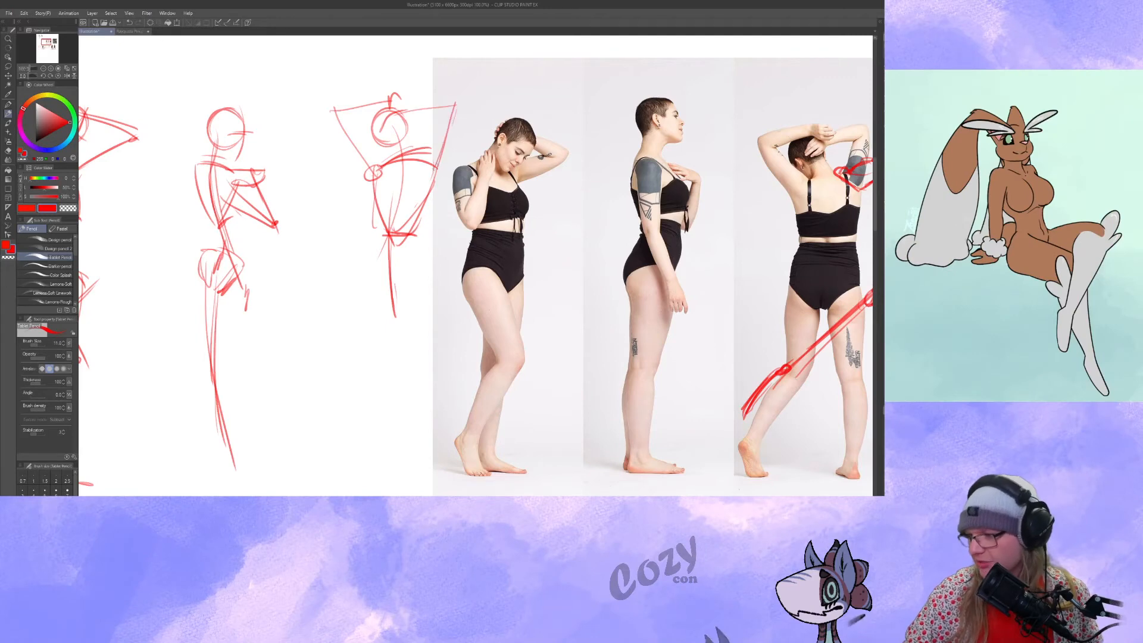
Add the back-view figure's pelvis, straight supporting leg, and bent trailing leg with a knee circle and foot line.
{"action": "scroll", "coordinate": [477, 268], "scroll_direction": "down", "scroll_amount": 1}
{"action": "mouse_move", "coordinate": [412, 234]}
{"action": "left_mouse_down"}
{"action": "mouse_move", "coordinate": [385, 241]}
{"action": "mouse_move", "coordinate": [415, 254]}
{"action": "mouse_move", "coordinate": [417, 233]}
{"action": "mouse_move", "coordinate": [417, 250]}
{"action": "mouse_move", "coordinate": [373, 237]}
{"action": "mouse_move", "coordinate": [363, 336]}
{"action": "left_mouse_up"}
{"action": "left_click_drag", "start_coordinate": [424, 250], "coordinate": [418, 443]}
{"action": "left_click_drag", "start_coordinate": [430, 317], "coordinate": [416, 427]}
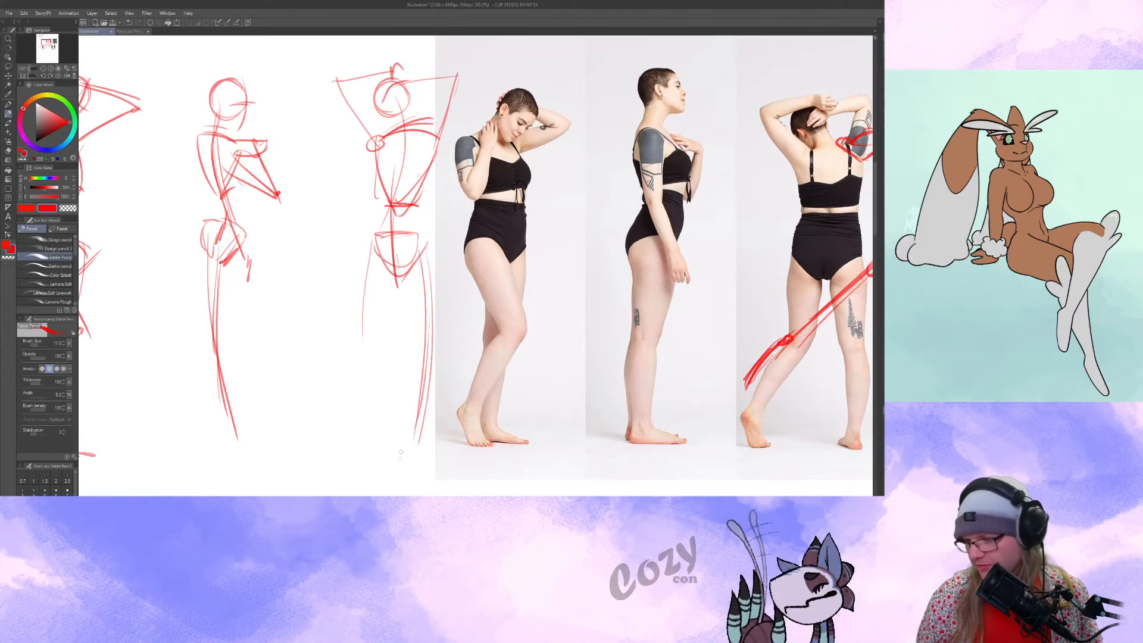
{"action": "mouse_move", "coordinate": [374, 259]}
{"action": "left_mouse_down"}
{"action": "mouse_move", "coordinate": [364, 334]}
{"action": "mouse_move", "coordinate": [310, 397]}
{"action": "left_mouse_up"}
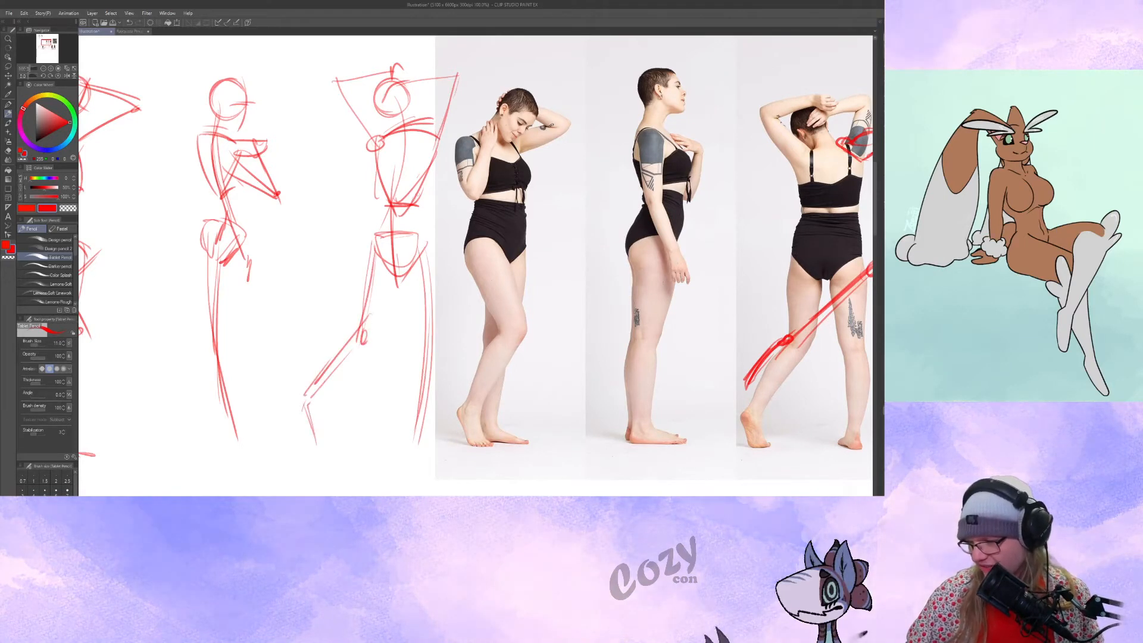
Reinforce the back-view figure's lower ribcage, trailing thigh and supporting leg with darker lines and mark the foot.
{"action": "mouse_move", "coordinate": [392, 204]}
{"action": "left_mouse_down"}
{"action": "mouse_move", "coordinate": [421, 202]}
{"action": "mouse_move", "coordinate": [435, 164]}
{"action": "mouse_move", "coordinate": [393, 208]}
{"action": "left_mouse_up"}
{"action": "left_click_drag", "start_coordinate": [364, 366], "coordinate": [354, 364]}
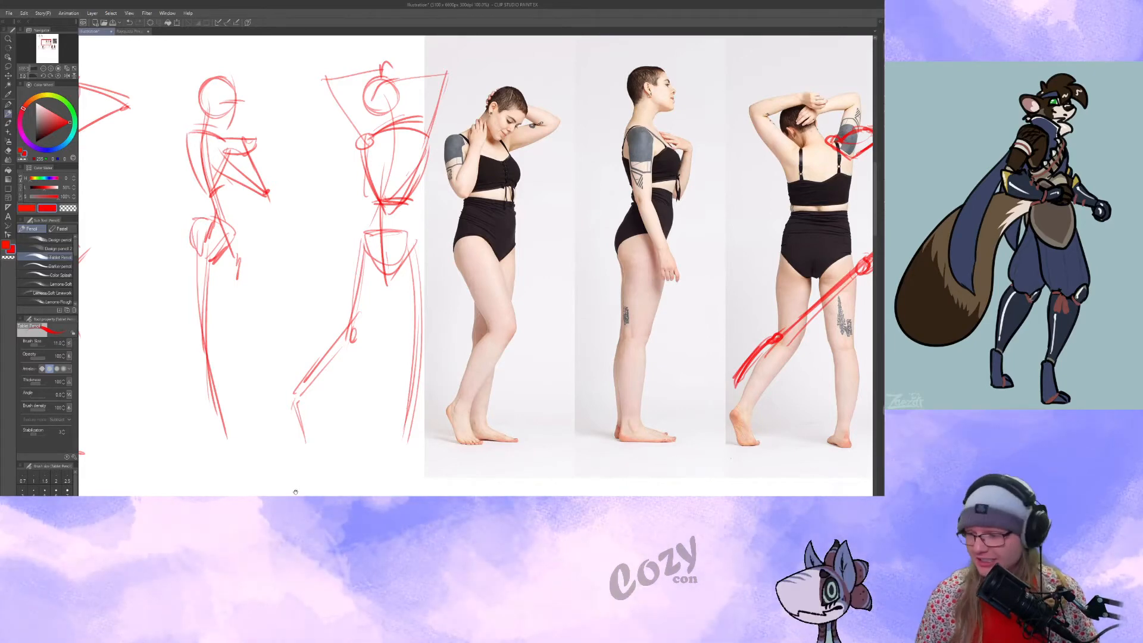
{"action": "left_click_drag", "start_coordinate": [295, 491], "coordinate": [291, 489]}
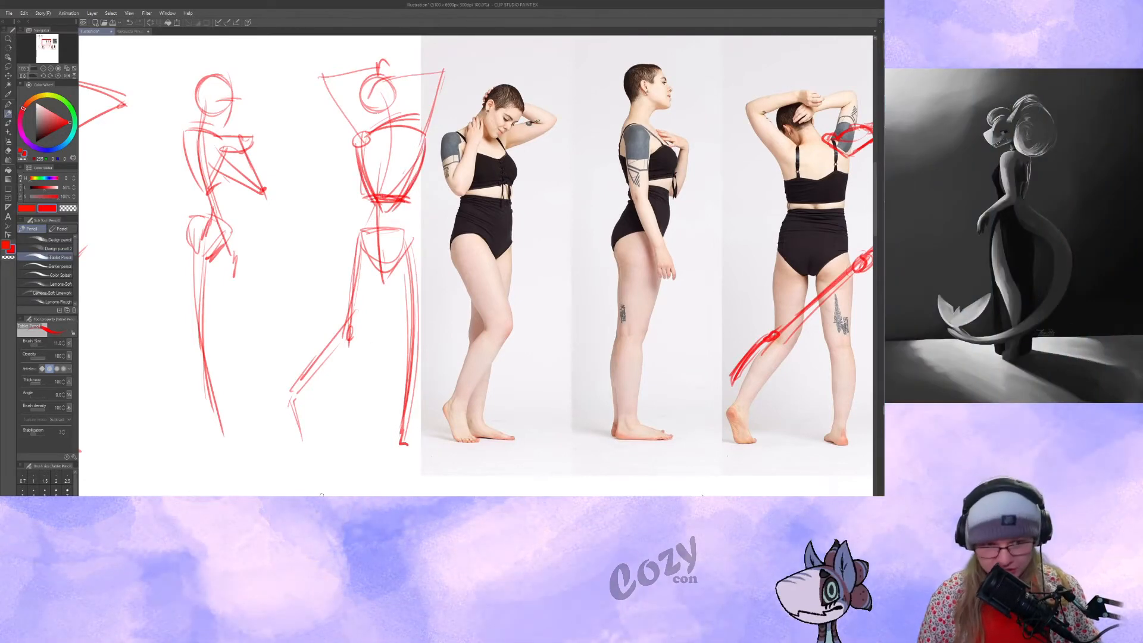
{"action": "left_click_drag", "start_coordinate": [339, 443], "coordinate": [350, 436]}
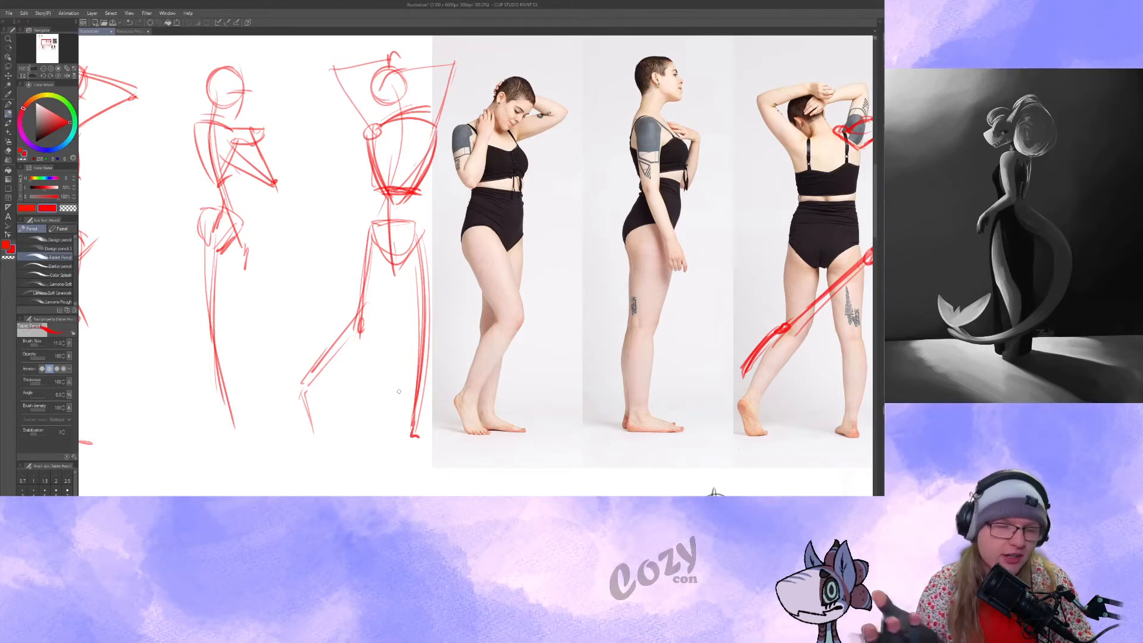
Strengthen the back-view figure's neck and shoulder line, and thicken the raised arms with outlines and an elbow circle.
{"action": "left_click_drag", "start_coordinate": [406, 82], "coordinate": [388, 115]}
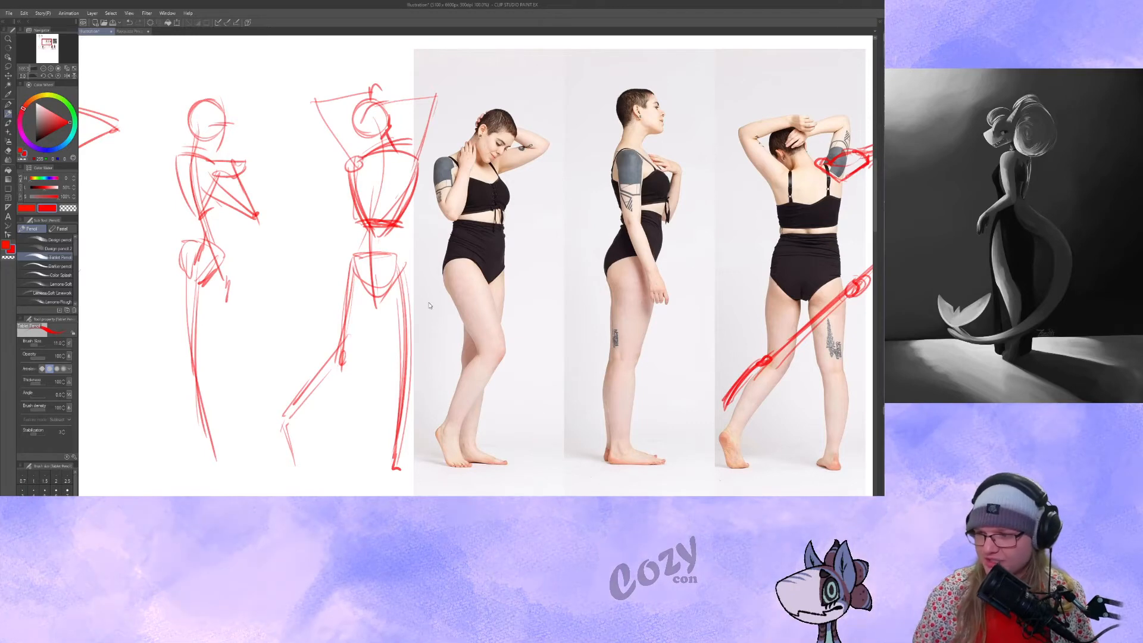
{"action": "left_click_drag", "start_coordinate": [428, 302], "coordinate": [417, 316]}
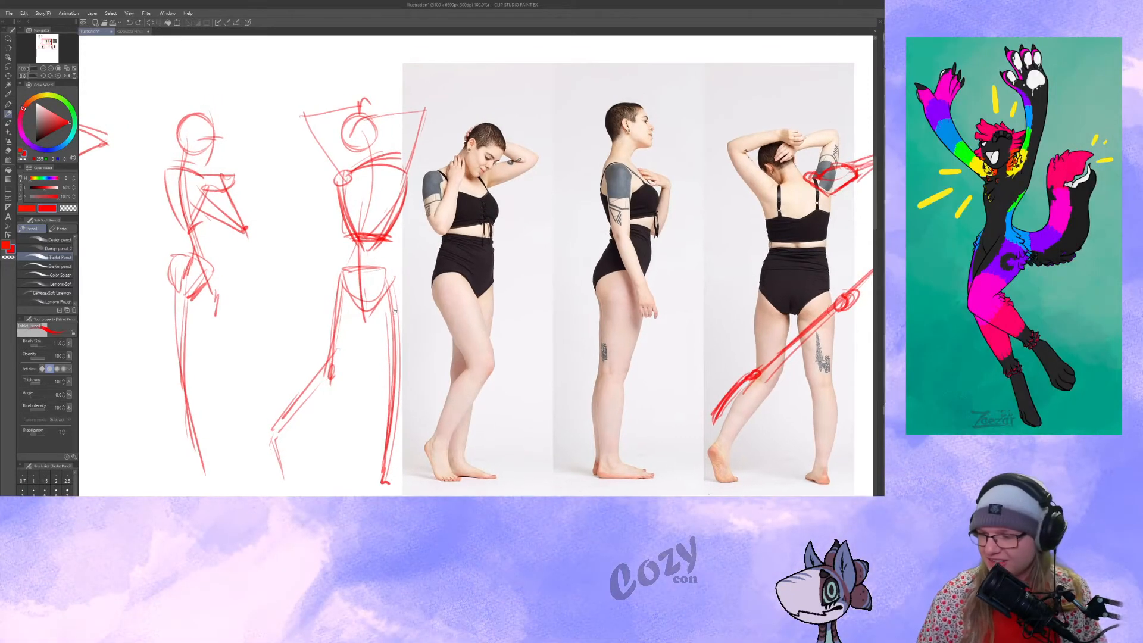
{"action": "mouse_move", "coordinate": [424, 111]}
{"action": "left_mouse_down"}
{"action": "mouse_move", "coordinate": [396, 174]}
{"action": "mouse_move", "coordinate": [400, 163]}
{"action": "left_mouse_up"}
{"action": "left_click_drag", "start_coordinate": [432, 114], "coordinate": [428, 139]}
{"action": "left_click_drag", "start_coordinate": [361, 149], "coordinate": [347, 168]}
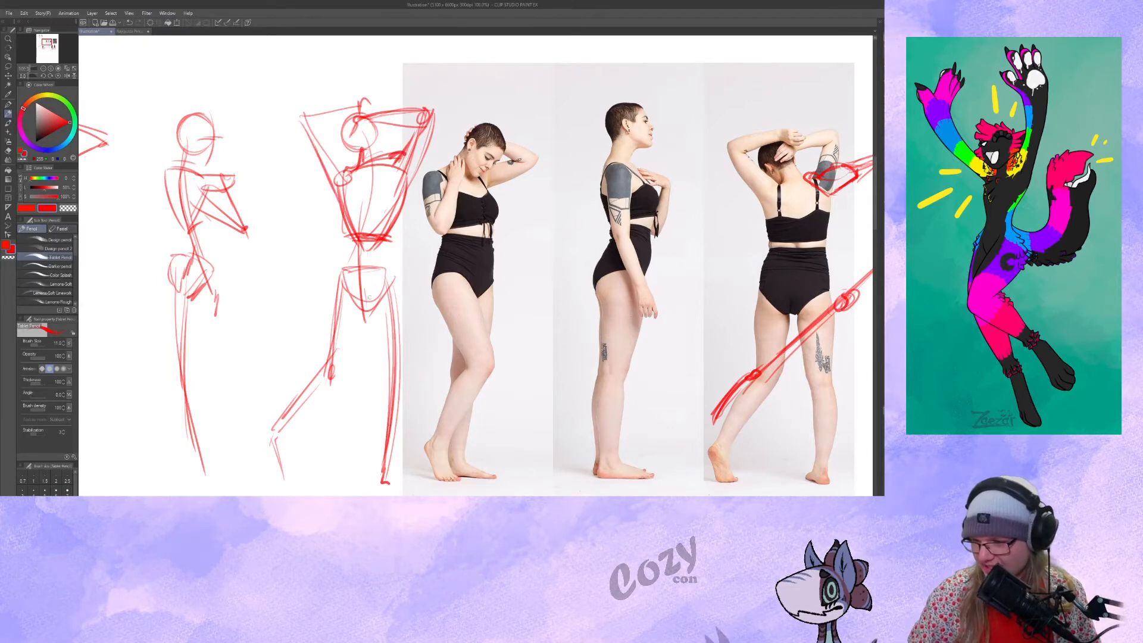
Flesh out the back-view figure with contour lines along the waist, hips and thighs, undoing a stray stroke.
{"action": "mouse_move", "coordinate": [409, 189]}
{"action": "left_mouse_down"}
{"action": "mouse_move", "coordinate": [390, 245]}
{"action": "mouse_move", "coordinate": [396, 294]}
{"action": "left_mouse_up"}
{"action": "left_click_drag", "start_coordinate": [344, 224], "coordinate": [339, 303]}
{"action": "key", "text": "ctrl+z"}
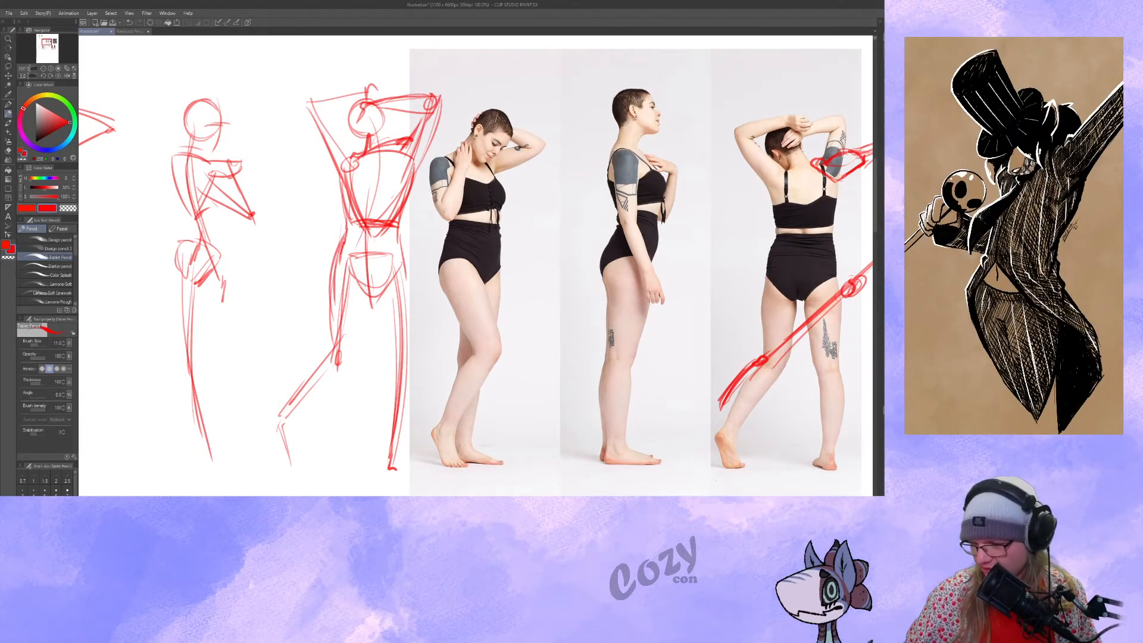
{"action": "left_click_drag", "start_coordinate": [369, 286], "coordinate": [363, 256]}
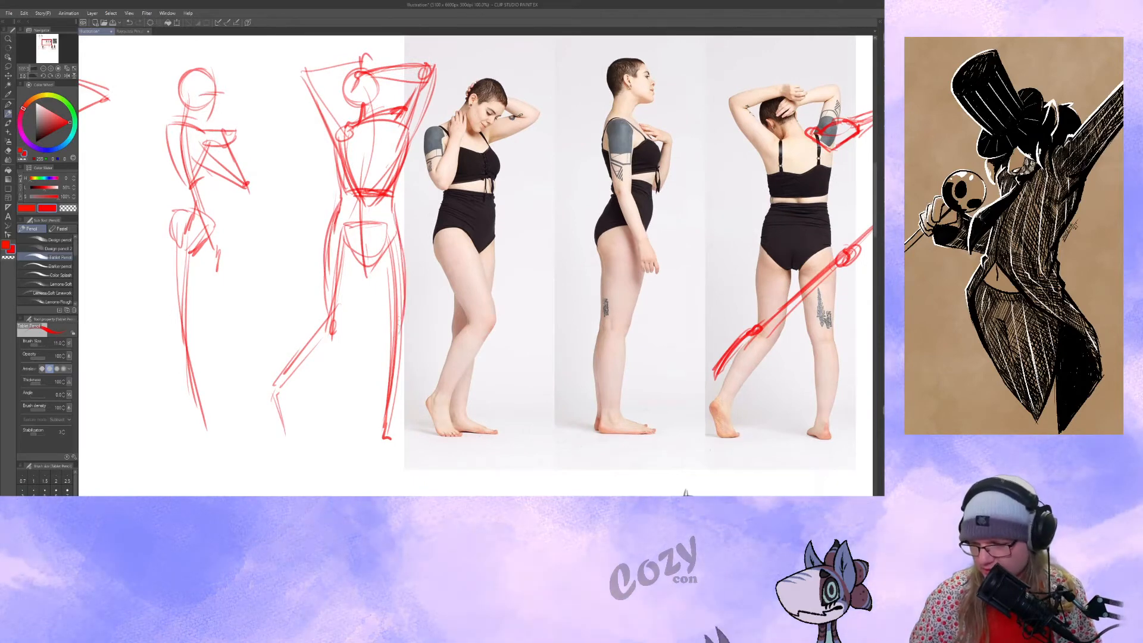
{"action": "left_click_drag", "start_coordinate": [514, 316], "coordinate": [530, 349]}
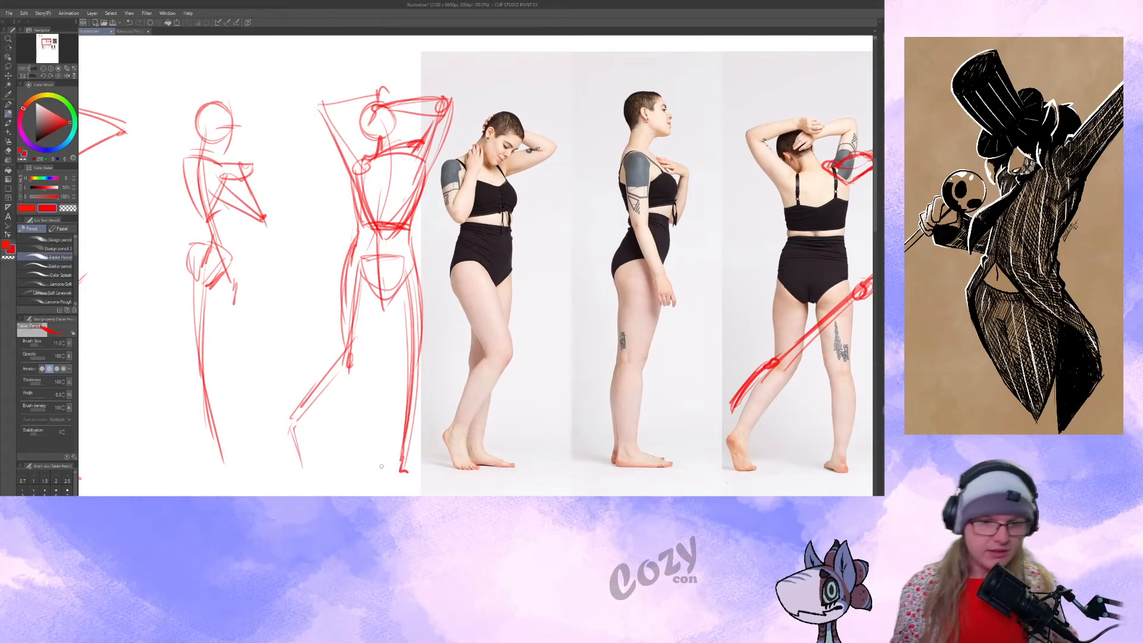
{"action": "mouse_move", "coordinate": [483, 308]}
{"action": "left_mouse_down"}
{"action": "mouse_move", "coordinate": [498, 290]}
{"action": "mouse_move", "coordinate": [508, 298]}
{"action": "left_mouse_up"}
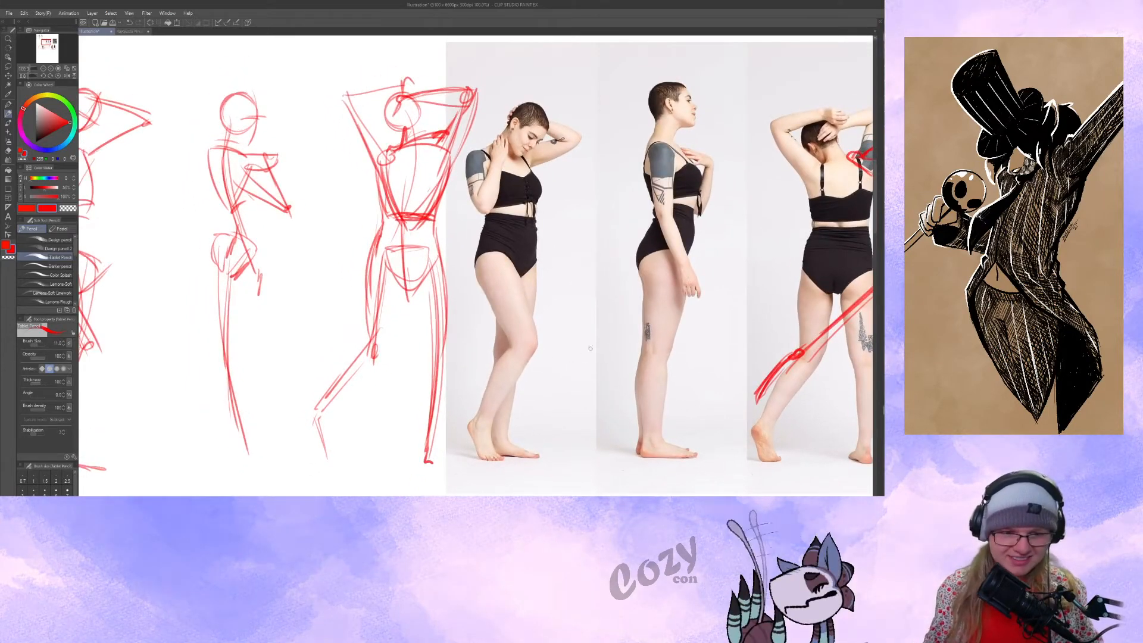
{"action": "left_click_drag", "start_coordinate": [527, 350], "coordinate": [528, 348]}
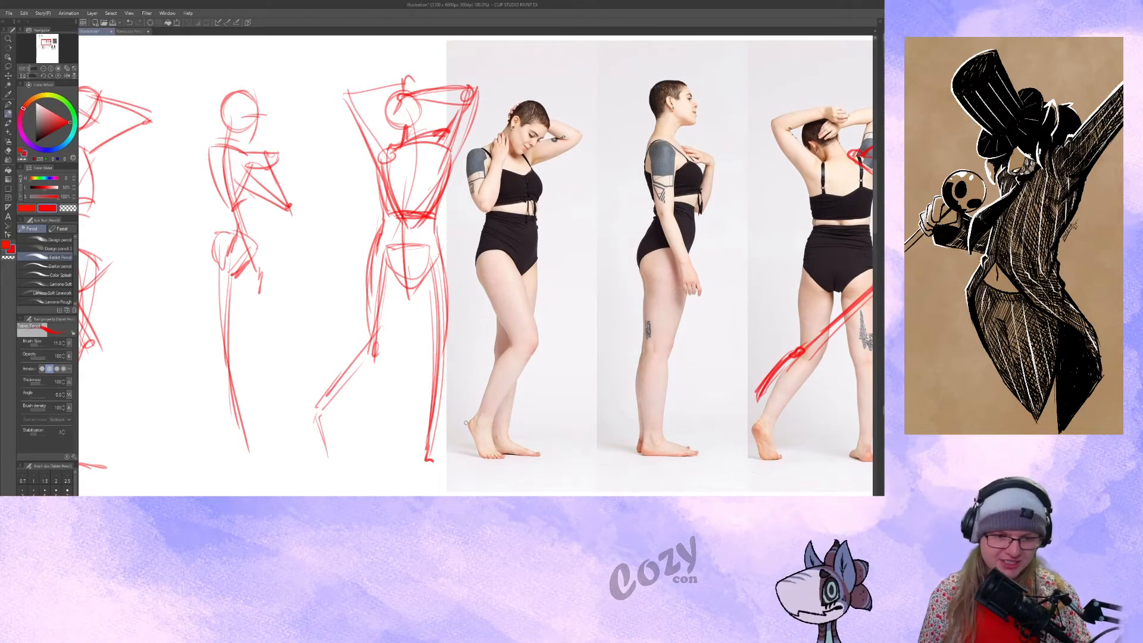
Transform and place the reference photo of the woman in the white skirt beside the red standing figure sketches.
{"action": "left_click_drag", "start_coordinate": [546, 331], "coordinate": [546, 326]}
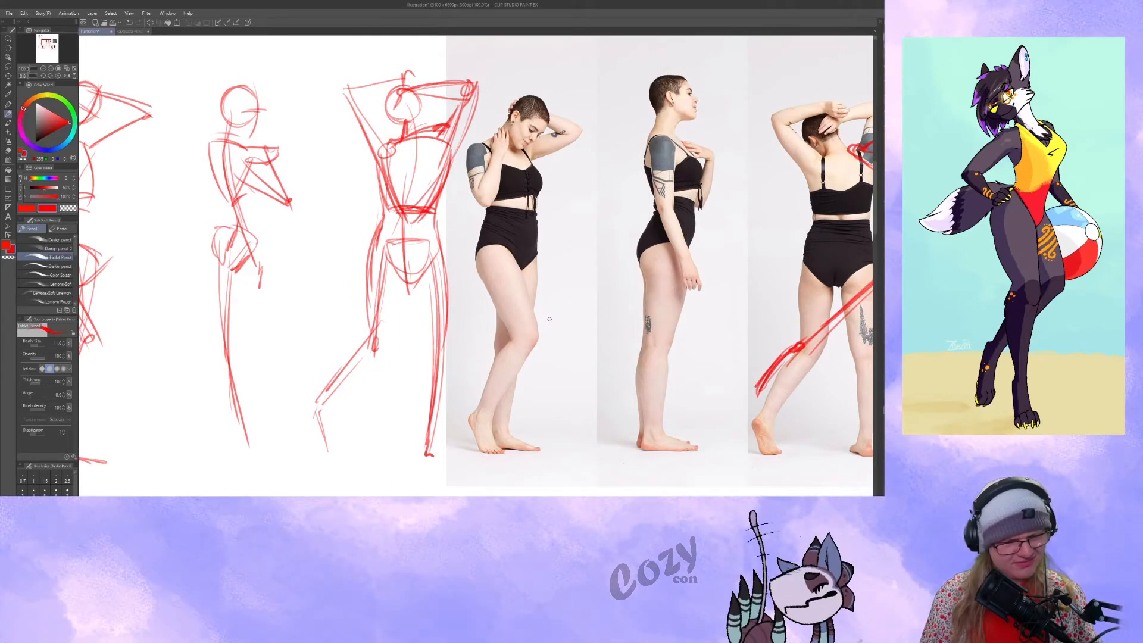
{"action": "left_click_drag", "start_coordinate": [501, 273], "coordinate": [463, 245]}
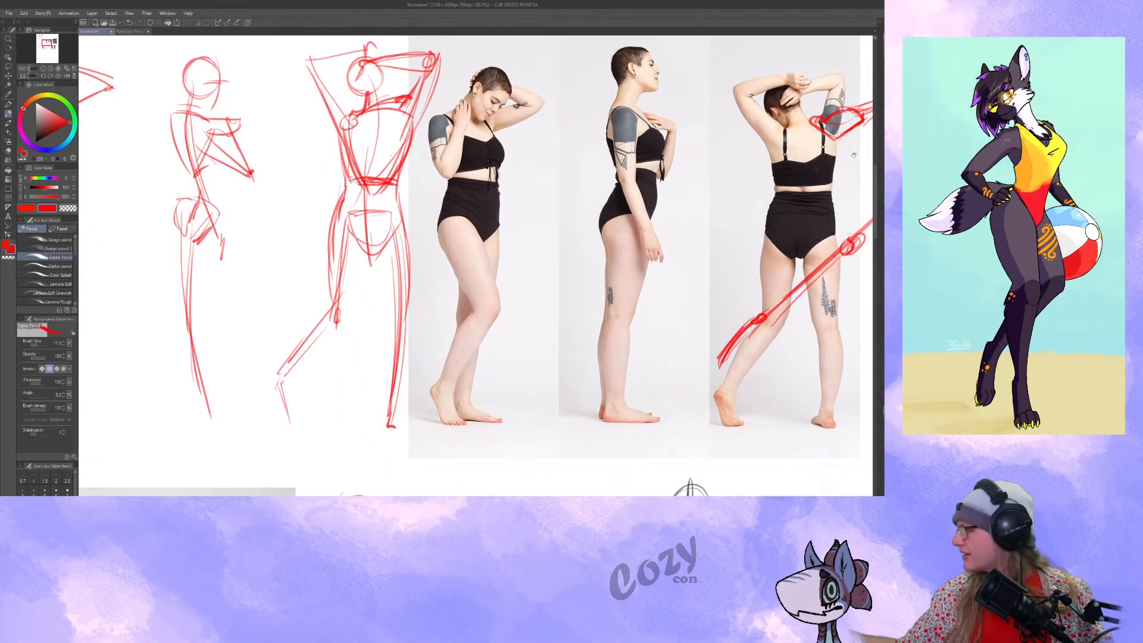
{"action": "left_click_drag", "start_coordinate": [369, 180], "coordinate": [429, 112]}
{"action": "left_click_drag", "start_coordinate": [143, 227], "coordinate": [574, 318]}
{"action": "key", "text": "ctrl+t"}
{"action": "key", "text": "Return"}
{"action": "key", "text": "ctrl+t"}
{"action": "mouse_move", "coordinate": [512, 291]}
{"action": "left_mouse_down"}
{"action": "mouse_move", "coordinate": [530, 290]}
{"action": "mouse_move", "coordinate": [520, 275]}
{"action": "mouse_move", "coordinate": [482, 279]}
{"action": "left_mouse_up"}
{"action": "key", "text": "Return"}
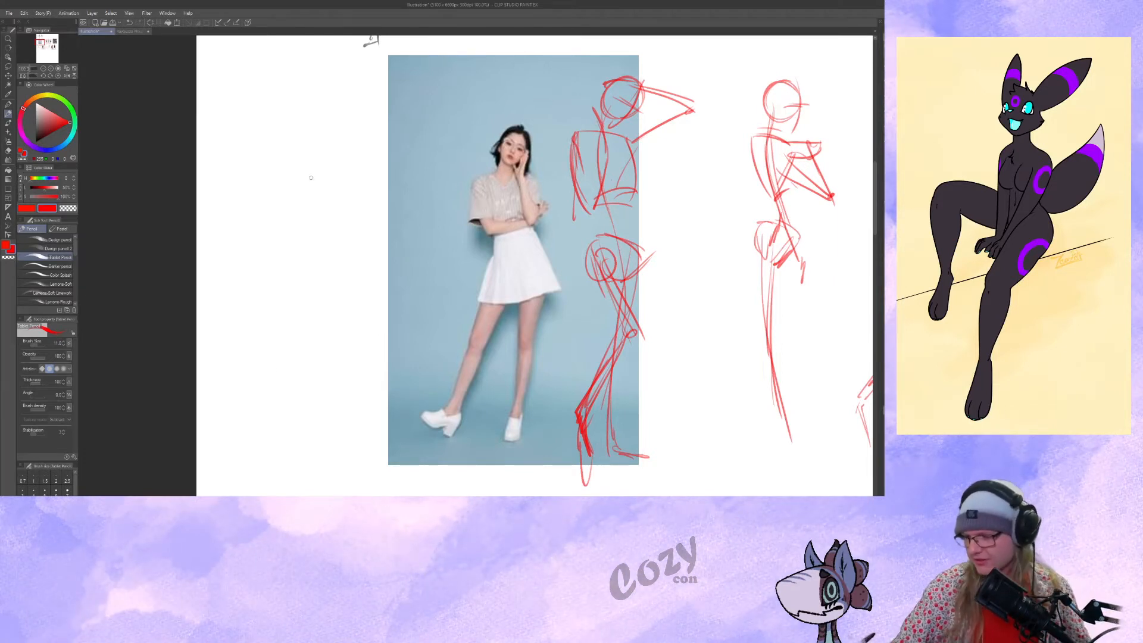
Begin a gesture of the white-skirt pose with two long curved action lines, a head circle and bent arms.
{"action": "left_click_drag", "start_coordinate": [309, 108], "coordinate": [319, 414]}
{"action": "left_click_drag", "start_coordinate": [310, 125], "coordinate": [250, 460]}
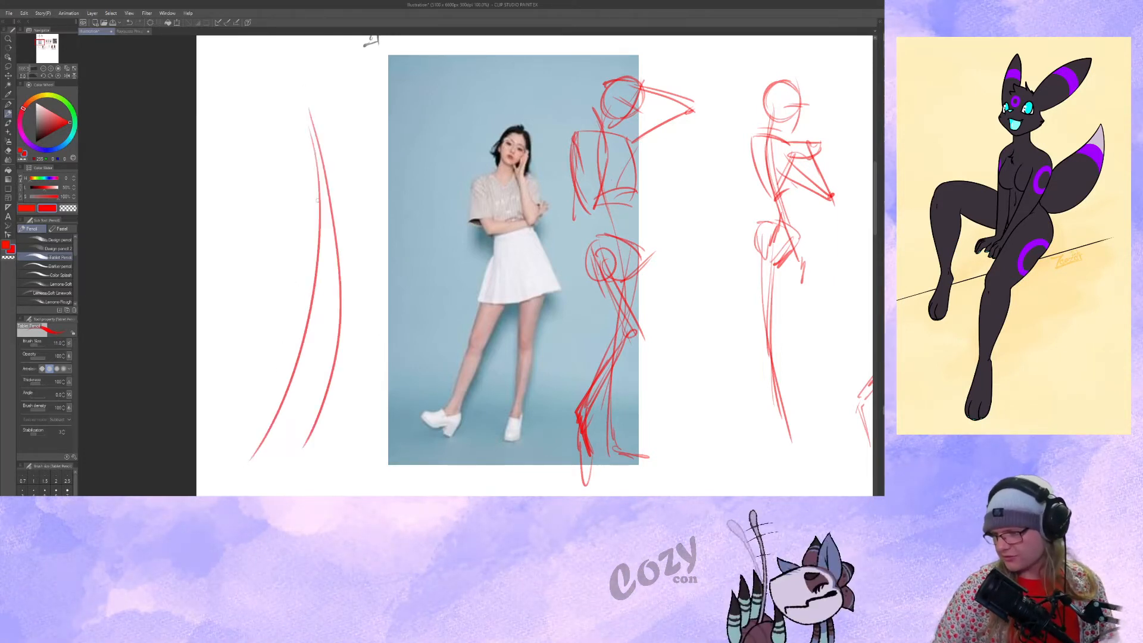
{"action": "left_click_drag", "start_coordinate": [311, 134], "coordinate": [316, 119]}
{"action": "left_click_drag", "start_coordinate": [376, 223], "coordinate": [334, 122]}
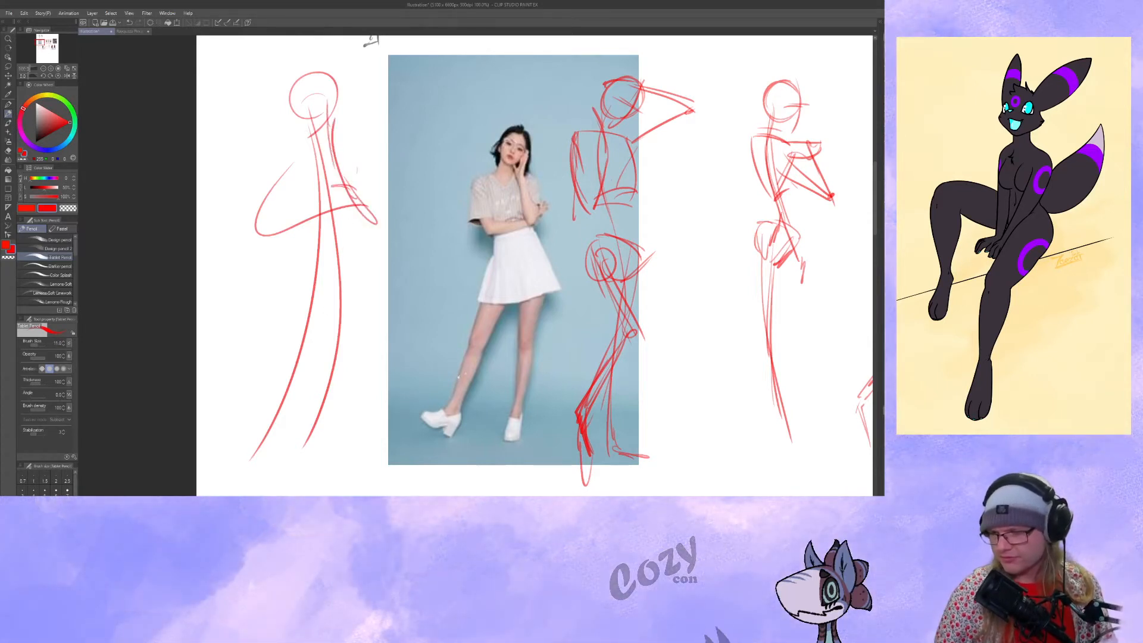
{"action": "left_click_drag", "start_coordinate": [441, 391], "coordinate": [443, 397]}
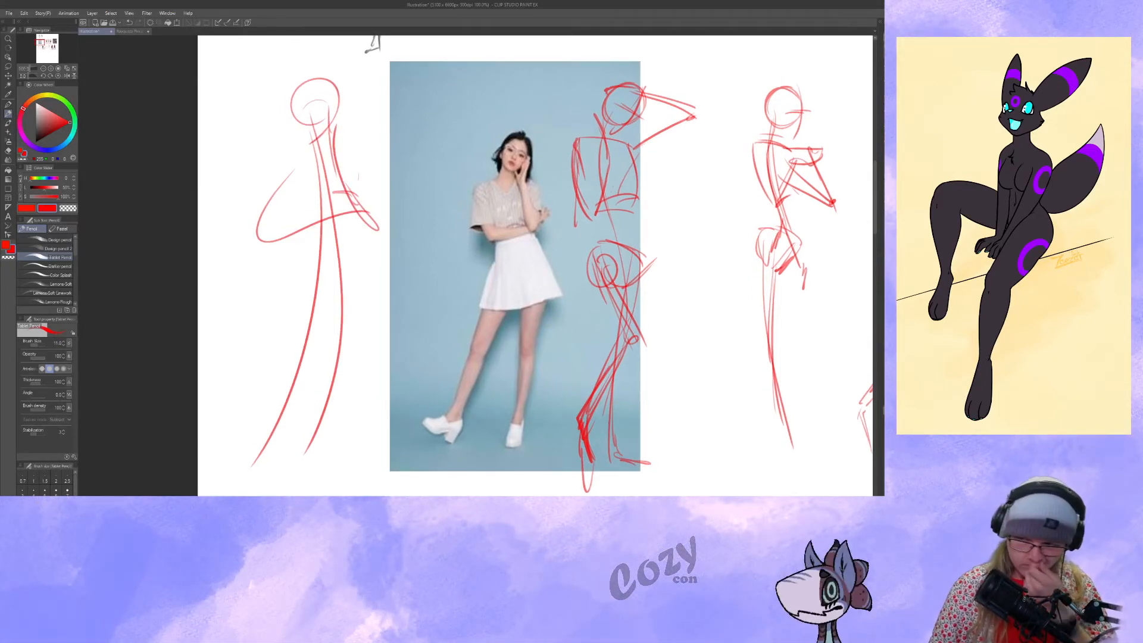
Add firmer leg lines to the white-skirt gesture, one nearly straight down and one stretched outward.
{"action": "left_click_drag", "start_coordinate": [326, 158], "coordinate": [355, 475]}
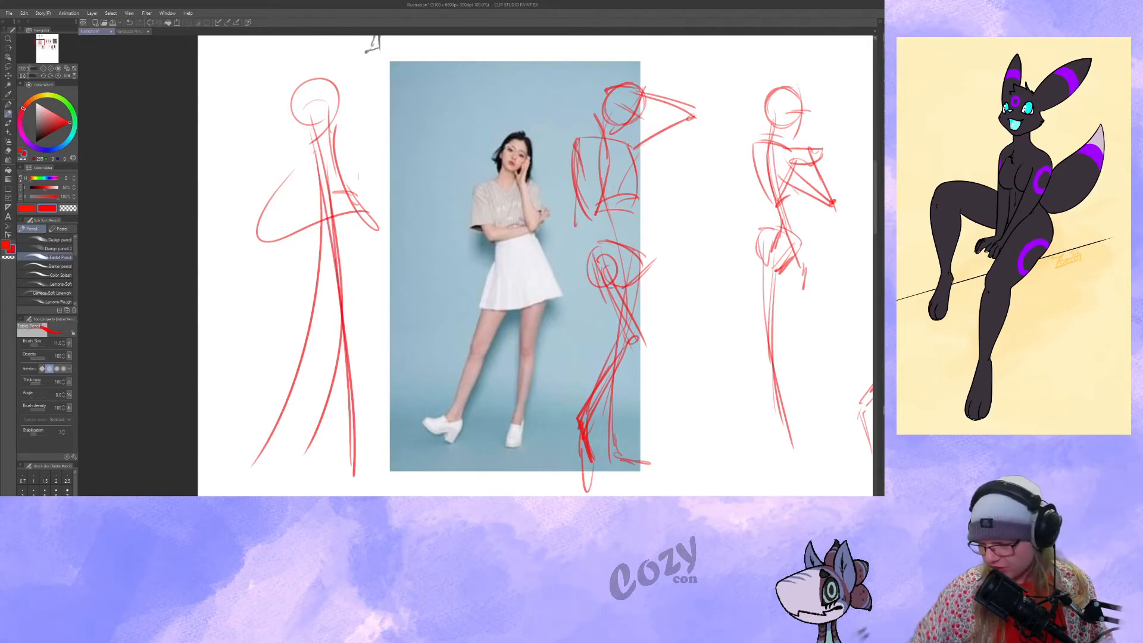
{"action": "left_click_drag", "start_coordinate": [241, 476], "coordinate": [331, 259]}
{"action": "left_click_drag", "start_coordinate": [357, 297], "coordinate": [378, 291]}
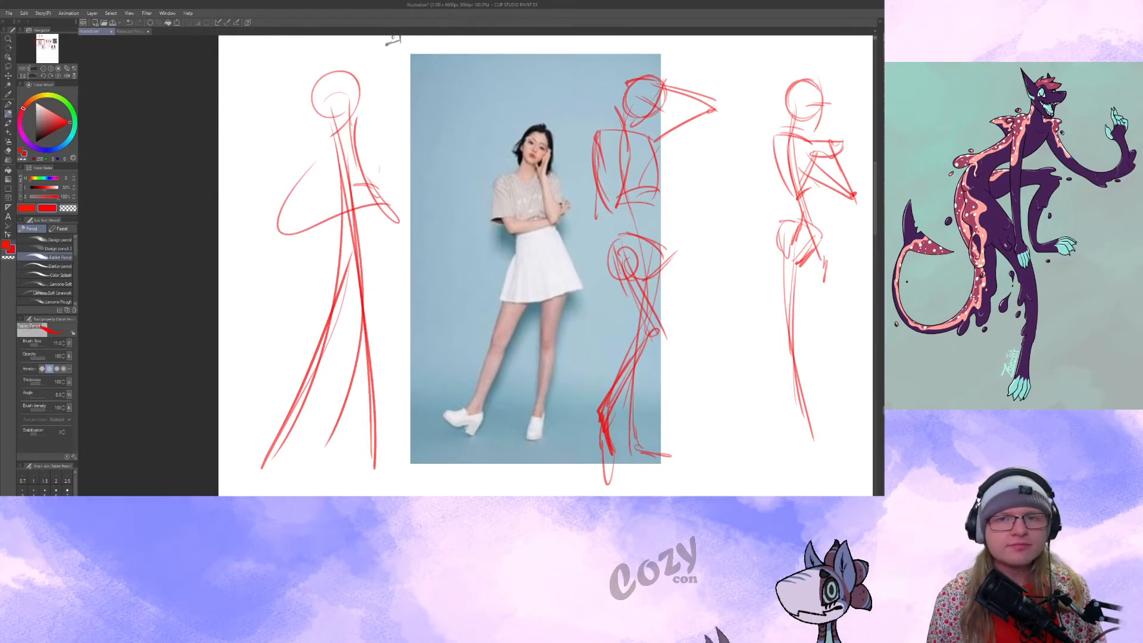
Sketch a quick dynamic pose on the blank canvas above, with sweeping crossed limb curves, a crossed head circle and a long leg.
{"action": "mouse_move", "coordinate": [569, 216]}
{"action": "left_mouse_down"}
{"action": "mouse_move", "coordinate": [445, 260]}
{"action": "mouse_move", "coordinate": [267, 381]}
{"action": "left_mouse_up"}
{"action": "mouse_move", "coordinate": [551, 132]}
{"action": "left_mouse_down"}
{"action": "mouse_move", "coordinate": [484, 238]}
{"action": "mouse_move", "coordinate": [373, 284]}
{"action": "left_mouse_up"}
{"action": "mouse_move", "coordinate": [449, 189]}
{"action": "left_mouse_down"}
{"action": "mouse_move", "coordinate": [378, 236]}
{"action": "mouse_move", "coordinate": [397, 230]}
{"action": "left_mouse_up"}
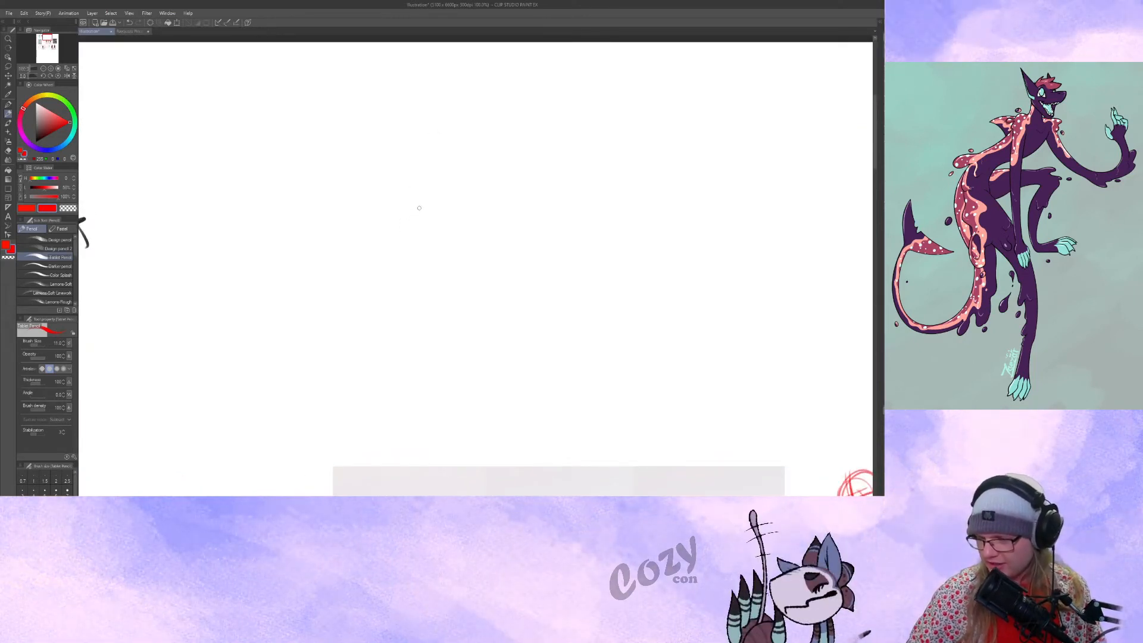
{"action": "left_click_drag", "start_coordinate": [302, 146], "coordinate": [430, 215]}
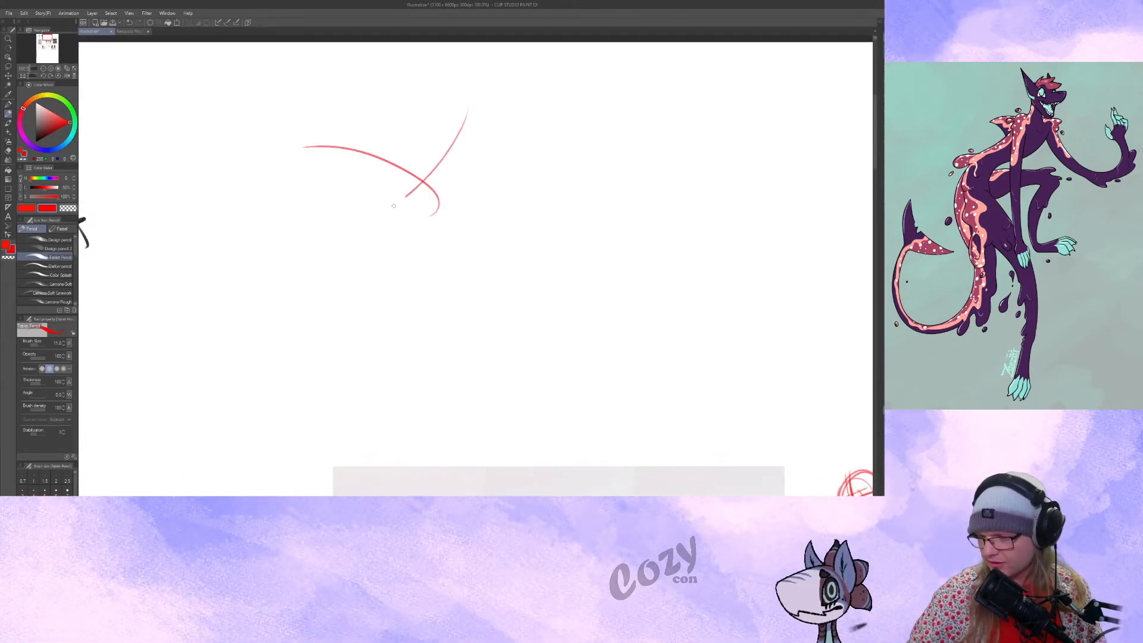
{"action": "mouse_move", "coordinate": [416, 206]}
{"action": "left_mouse_down"}
{"action": "mouse_move", "coordinate": [446, 189]}
{"action": "mouse_move", "coordinate": [400, 222]}
{"action": "left_mouse_up"}
{"action": "left_click_drag", "start_coordinate": [384, 159], "coordinate": [307, 132]}
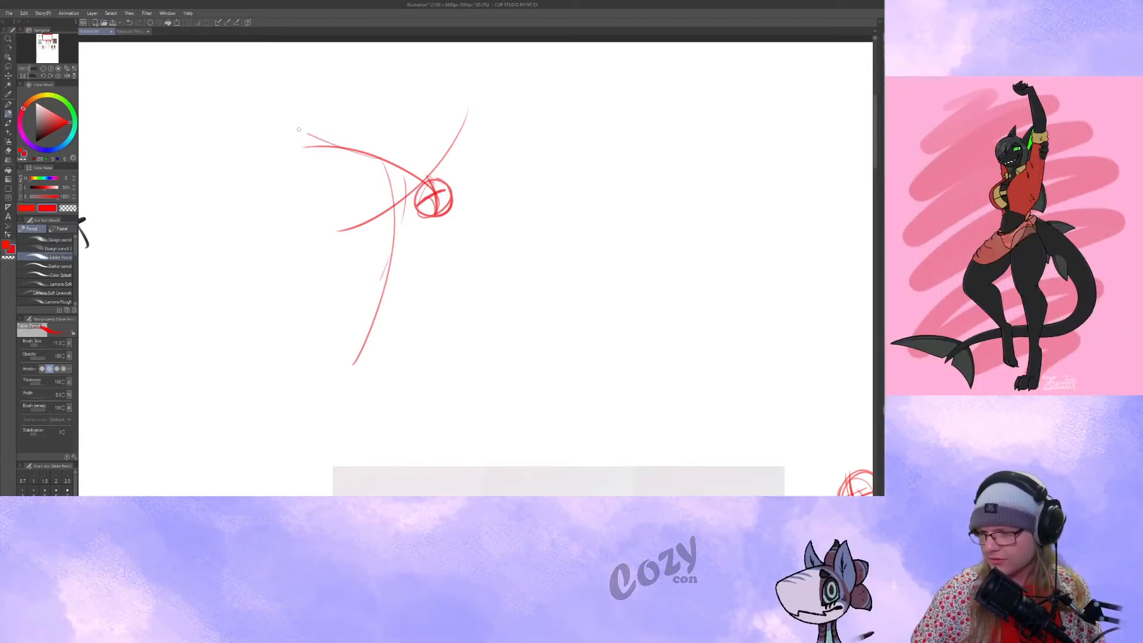
{"action": "left_click_drag", "start_coordinate": [462, 115], "coordinate": [350, 225]}
{"action": "mouse_move", "coordinate": [325, 227]}
{"action": "left_mouse_down"}
{"action": "mouse_move", "coordinate": [477, 95]}
{"action": "mouse_move", "coordinate": [478, 82]}
{"action": "left_mouse_up"}
Sketch a second quick gesture beside it with a head, curved spine, spread legs, a bent arm and a raised straight line.
{"action": "left_click_drag", "start_coordinate": [523, 259], "coordinate": [502, 260]}
{"action": "mouse_move", "coordinate": [587, 269]}
{"action": "left_mouse_down"}
{"action": "mouse_move", "coordinate": [558, 288]}
{"action": "mouse_move", "coordinate": [529, 266]}
{"action": "mouse_move", "coordinate": [473, 266]}
{"action": "left_mouse_up"}
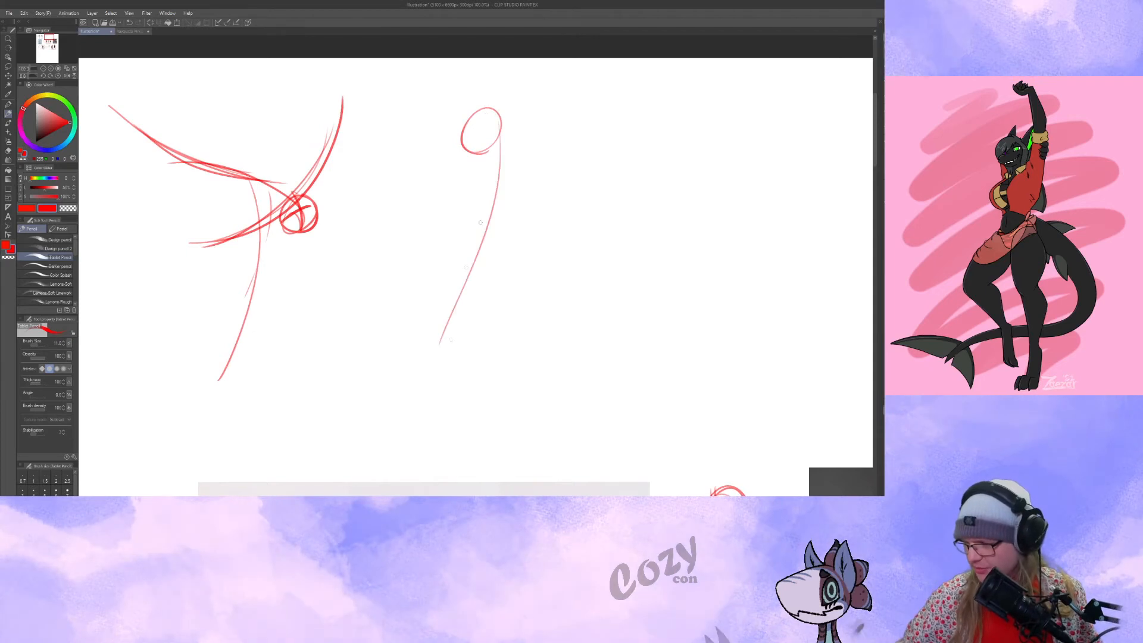
{"action": "left_click_drag", "start_coordinate": [482, 205], "coordinate": [462, 436]}
{"action": "left_click_drag", "start_coordinate": [465, 277], "coordinate": [461, 394]}
{"action": "left_click_drag", "start_coordinate": [472, 266], "coordinate": [516, 428]}
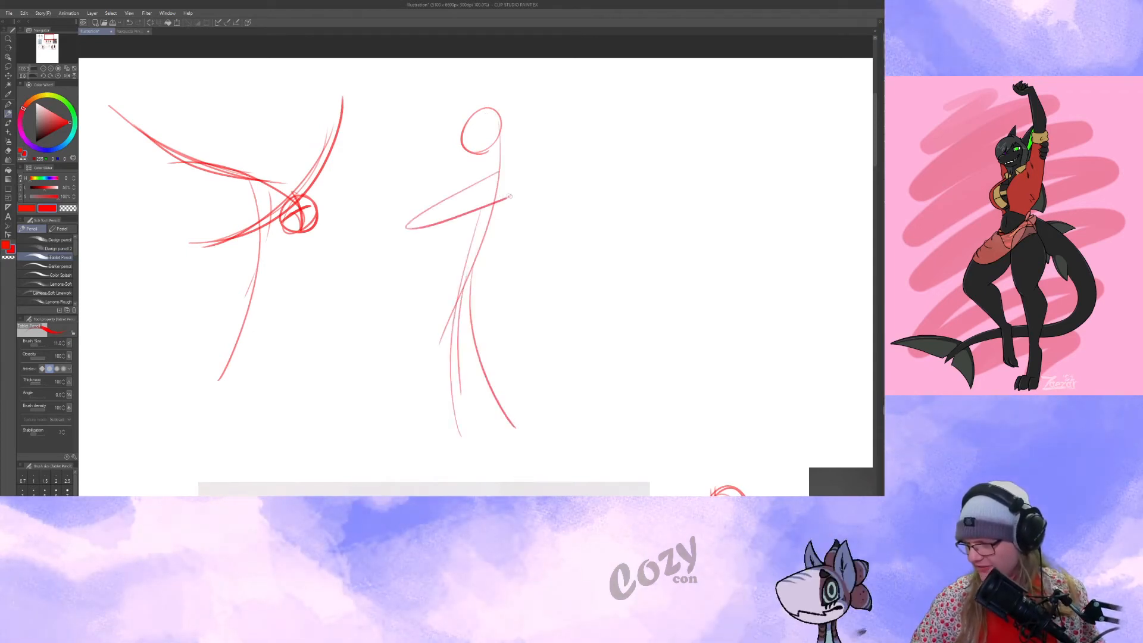
{"action": "left_click_drag", "start_coordinate": [506, 172], "coordinate": [506, 216]}
{"action": "left_click_drag", "start_coordinate": [485, 199], "coordinate": [504, 194]}
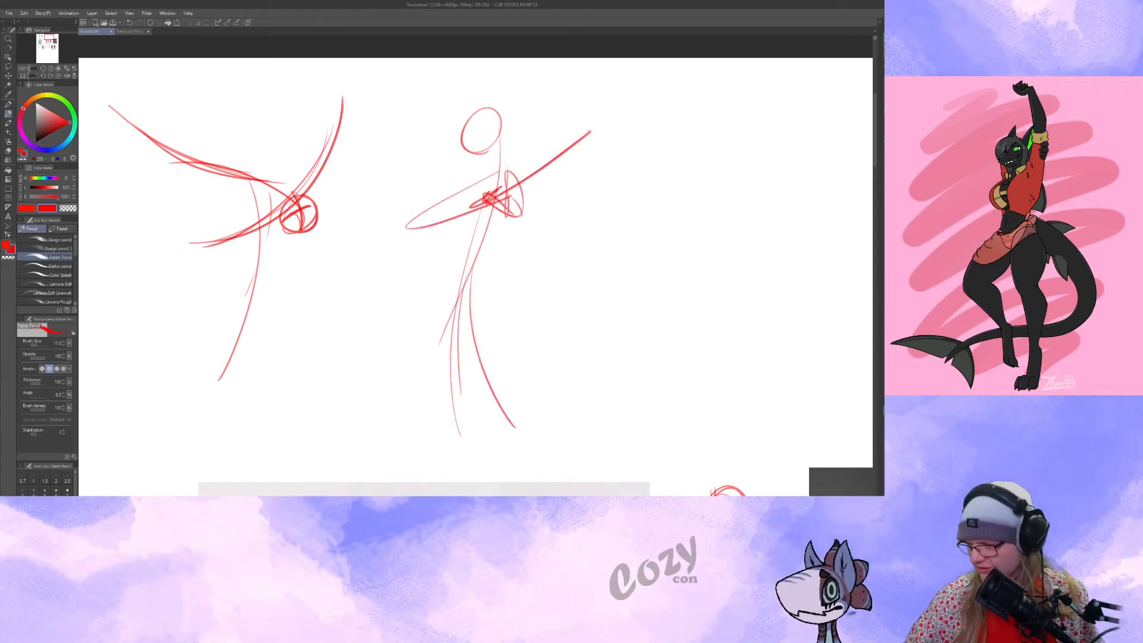
{"action": "left_click_drag", "start_coordinate": [480, 104], "coordinate": [470, 156]}
{"action": "left_click_drag", "start_coordinate": [488, 127], "coordinate": [469, 163]}
Sketch a third quick gesture with a tilted head, a sweeping line through both arms, a curved spine and spread legs.
{"action": "left_click_drag", "start_coordinate": [602, 287], "coordinate": [460, 275]}
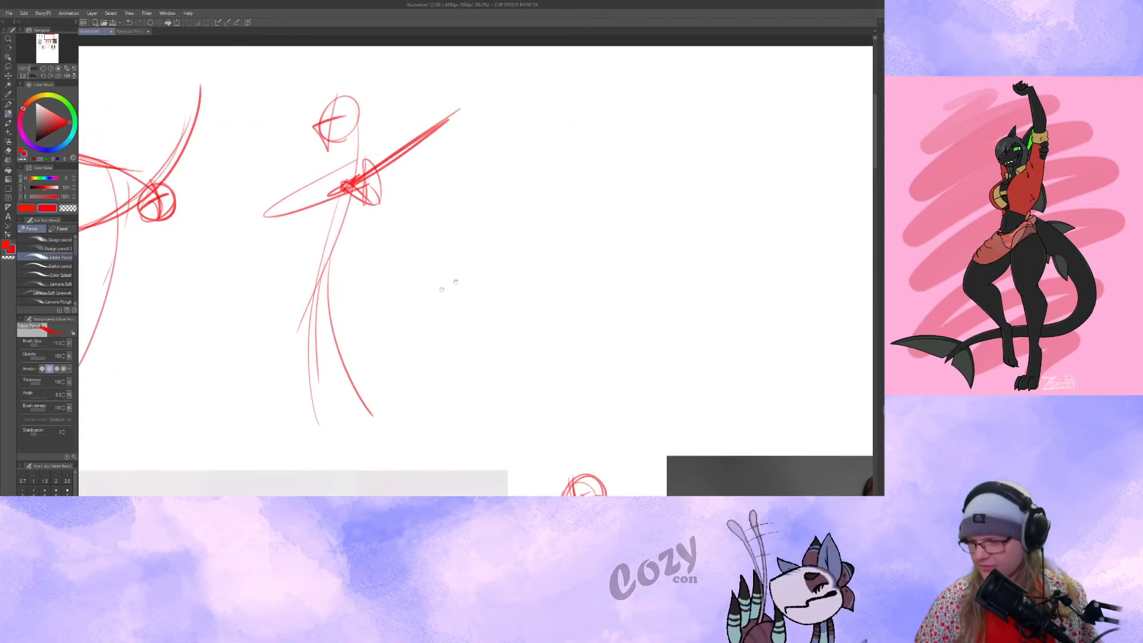
{"action": "mouse_move", "coordinate": [539, 298]}
{"action": "left_mouse_down"}
{"action": "mouse_move", "coordinate": [441, 318]}
{"action": "mouse_move", "coordinate": [432, 299]}
{"action": "left_mouse_up"}
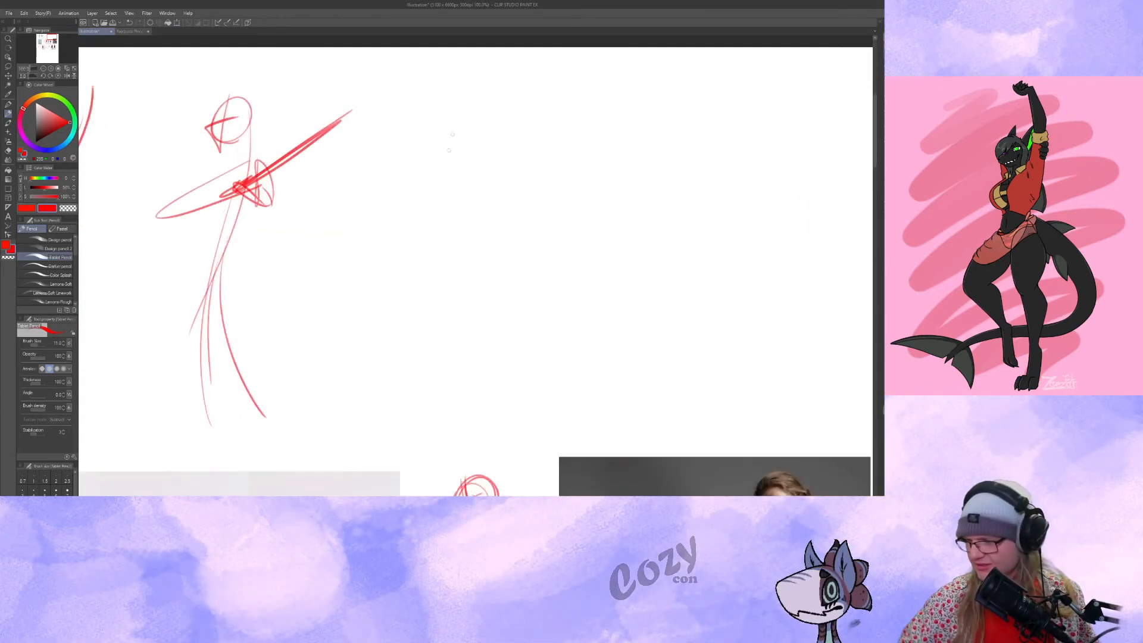
{"action": "mouse_move", "coordinate": [478, 131]}
{"action": "left_mouse_down"}
{"action": "mouse_move", "coordinate": [465, 155]}
{"action": "mouse_move", "coordinate": [462, 96]}
{"action": "mouse_move", "coordinate": [471, 141]}
{"action": "mouse_move", "coordinate": [442, 151]}
{"action": "left_mouse_up"}
{"action": "left_click_drag", "start_coordinate": [444, 75], "coordinate": [519, 293]}
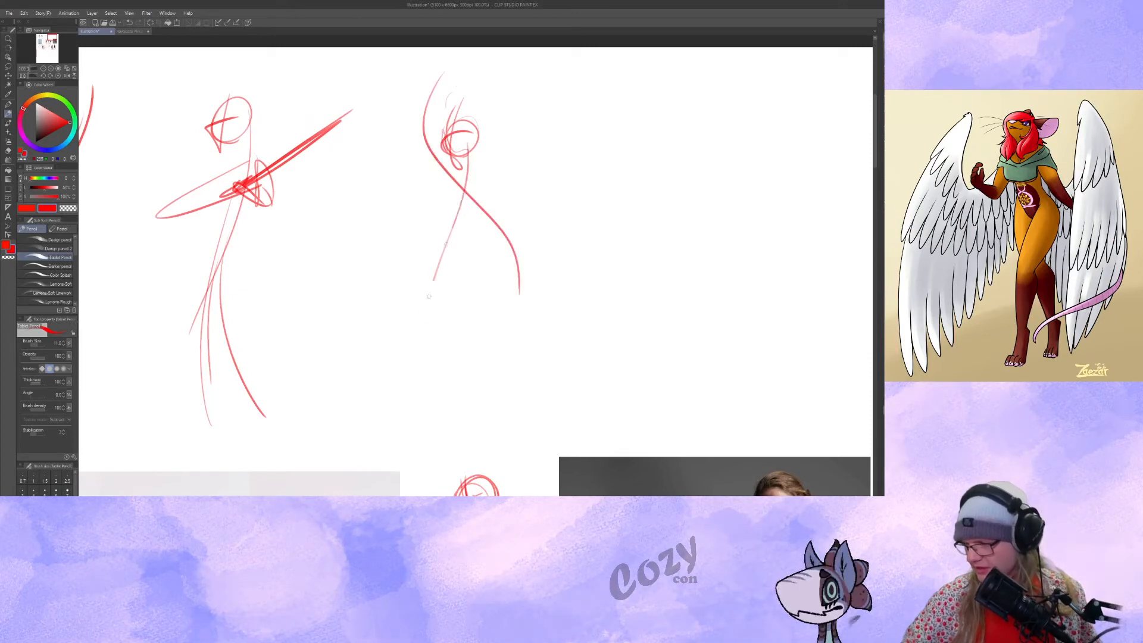
{"action": "left_click_drag", "start_coordinate": [441, 244], "coordinate": [415, 425]}
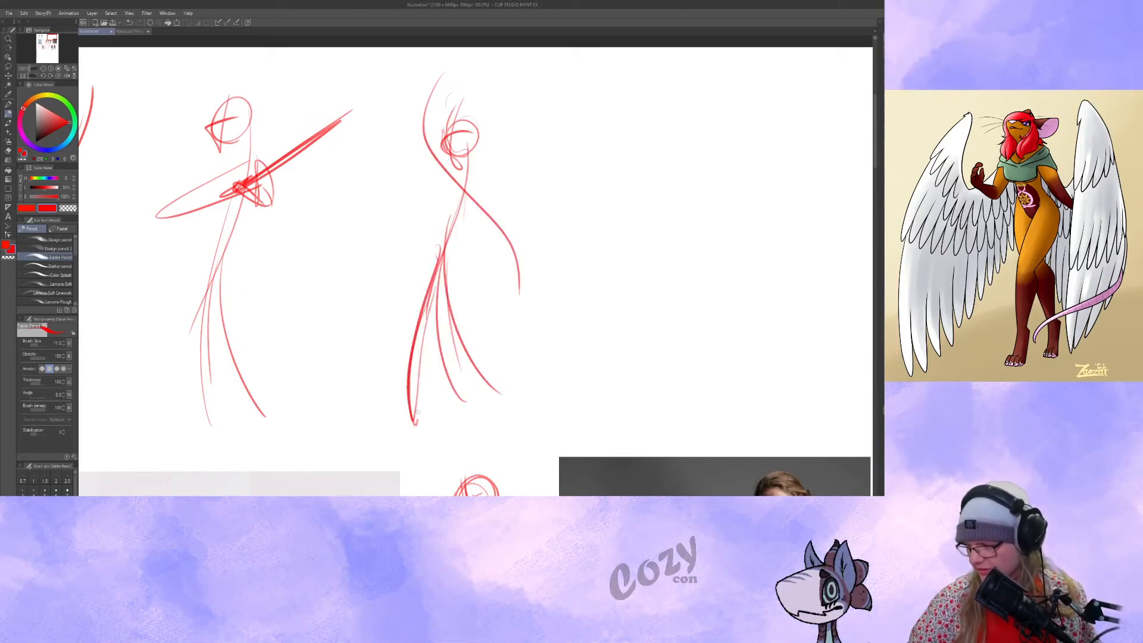
Sketch a fourth standing gesture with a crossed head circle, one raised arm, one arm bent to the waist, and long legs.
{"action": "left_click_drag", "start_coordinate": [616, 275], "coordinate": [446, 313]}
{"action": "mouse_move", "coordinate": [503, 172]}
{"action": "left_mouse_down"}
{"action": "mouse_move", "coordinate": [456, 144]}
{"action": "mouse_move", "coordinate": [445, 171]}
{"action": "left_mouse_up"}
{"action": "mouse_move", "coordinate": [436, 150]}
{"action": "left_mouse_down"}
{"action": "mouse_move", "coordinate": [457, 147]}
{"action": "mouse_move", "coordinate": [476, 426]}
{"action": "left_mouse_up"}
{"action": "left_click_drag", "start_coordinate": [453, 202], "coordinate": [377, 172]}
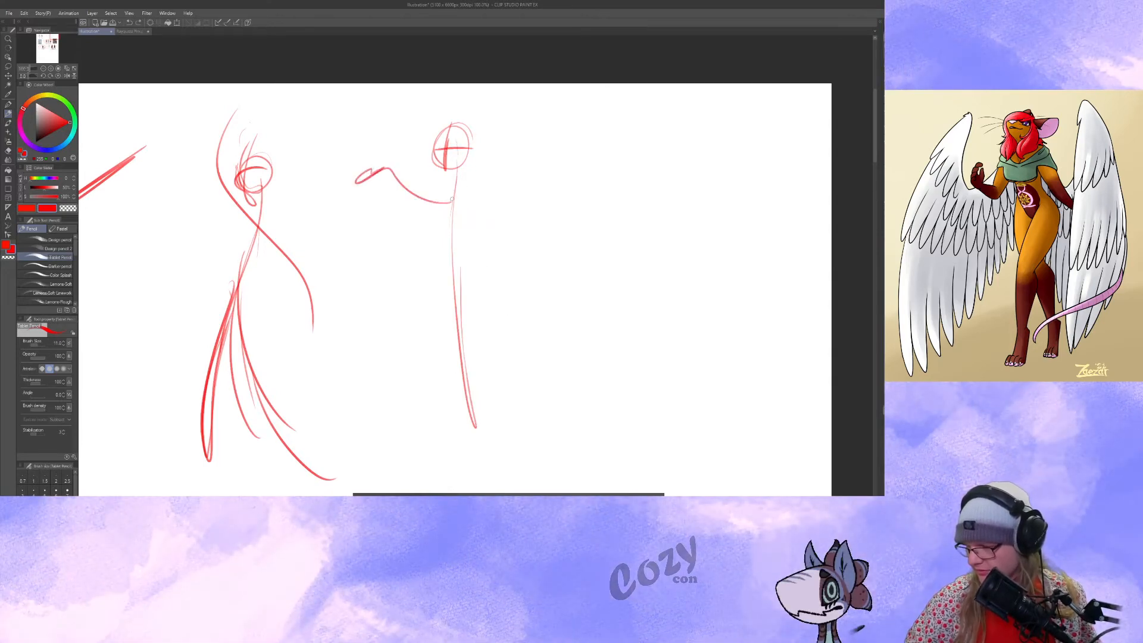
{"action": "mouse_move", "coordinate": [510, 240]}
{"action": "left_mouse_down"}
{"action": "mouse_move", "coordinate": [463, 262]}
{"action": "mouse_move", "coordinate": [440, 451]}
{"action": "left_mouse_up"}
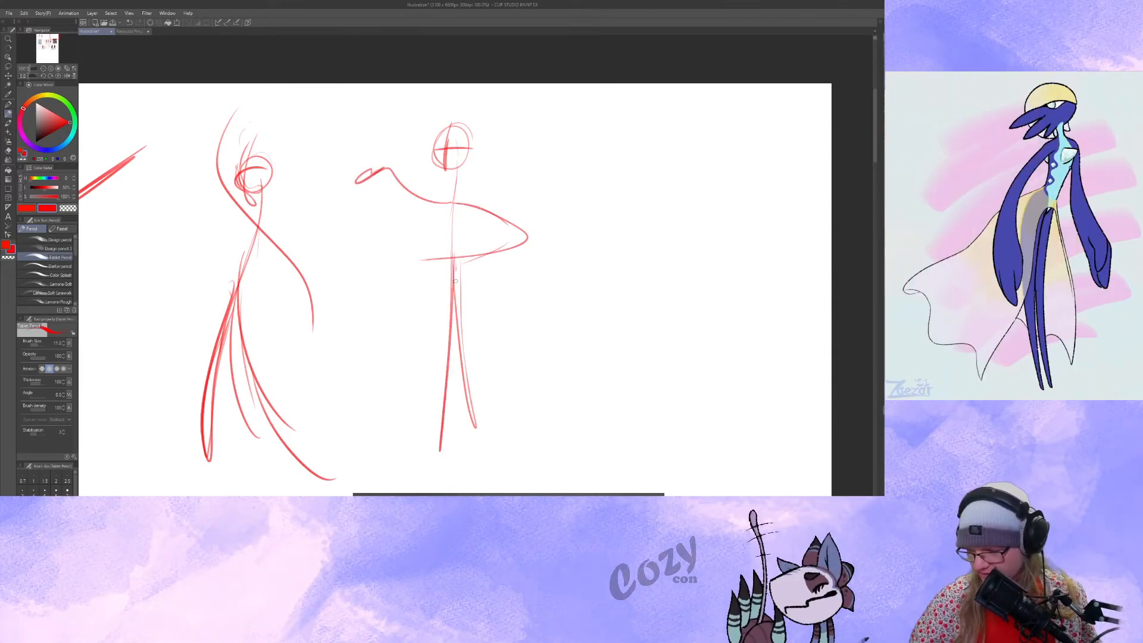
{"action": "left_click_drag", "start_coordinate": [456, 265], "coordinate": [497, 470]}
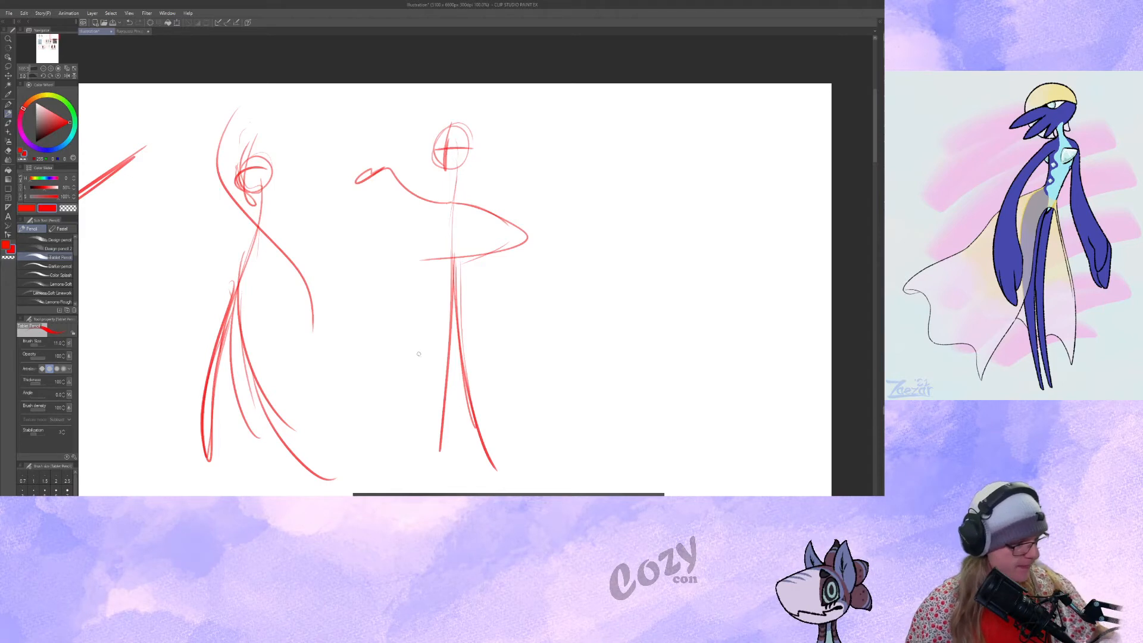
Sketch a reclining gesture with a head circle, curved torso, limbs and a large rounded cushion outline around the figure.
{"action": "left_click_drag", "start_coordinate": [638, 276], "coordinate": [395, 265]}
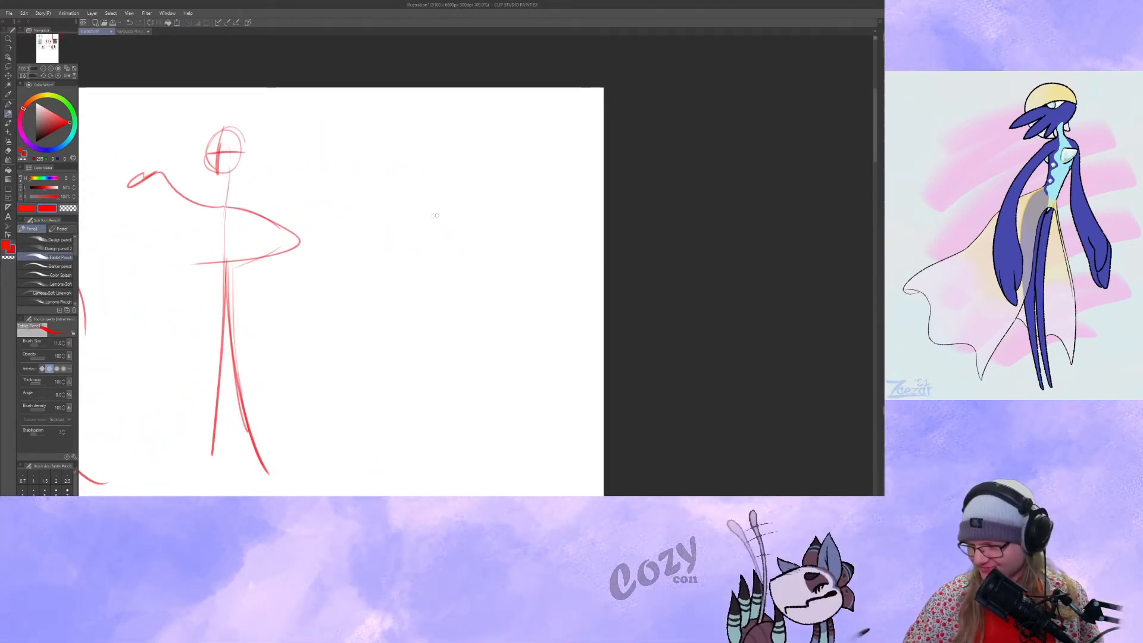
{"action": "mouse_move", "coordinate": [432, 244]}
{"action": "left_mouse_down"}
{"action": "mouse_move", "coordinate": [459, 196]}
{"action": "mouse_move", "coordinate": [300, 393]}
{"action": "left_mouse_up"}
{"action": "left_click_drag", "start_coordinate": [406, 292], "coordinate": [361, 367]}
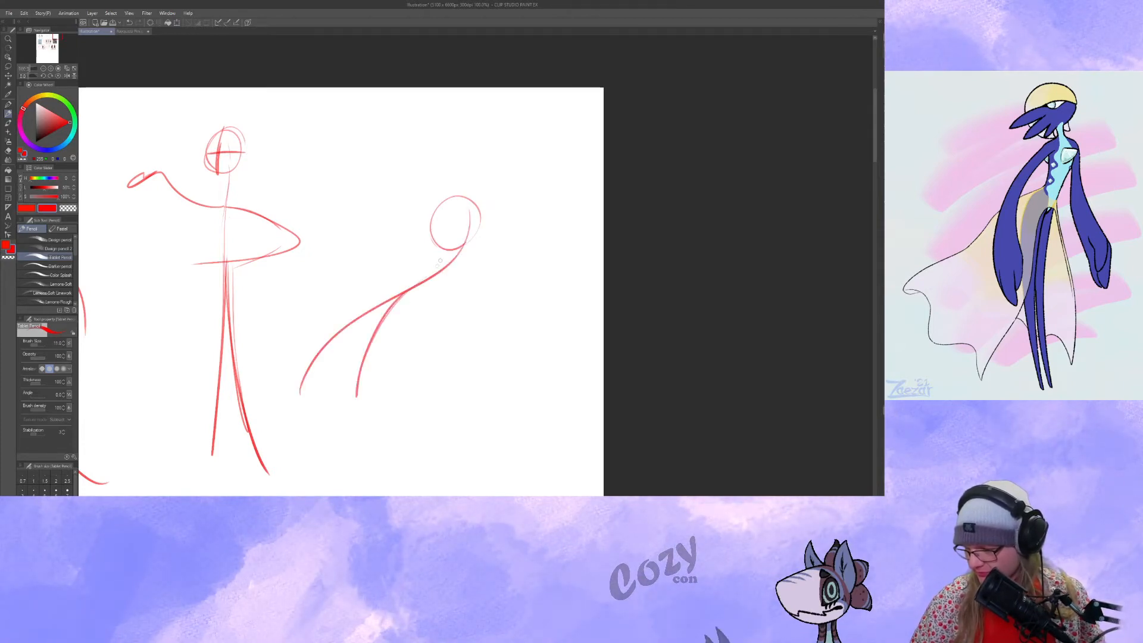
{"action": "mouse_move", "coordinate": [460, 262]}
{"action": "left_mouse_down"}
{"action": "mouse_move", "coordinate": [392, 365]}
{"action": "mouse_move", "coordinate": [400, 344]}
{"action": "left_mouse_up"}
{"action": "left_click_drag", "start_coordinate": [369, 270], "coordinate": [448, 267]}
{"action": "mouse_move", "coordinate": [281, 382]}
{"action": "left_mouse_down"}
{"action": "mouse_move", "coordinate": [362, 309]}
{"action": "mouse_move", "coordinate": [406, 302]}
{"action": "left_mouse_up"}
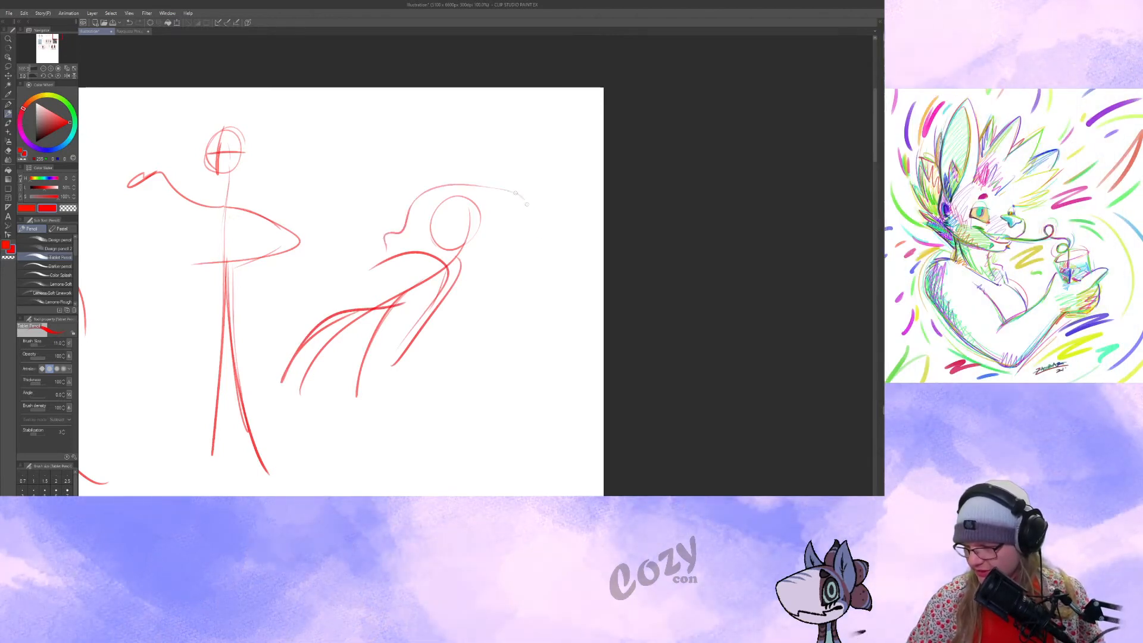
{"action": "left_click_drag", "start_coordinate": [455, 277], "coordinate": [419, 345]}
{"action": "mouse_move", "coordinate": [390, 237]}
{"action": "left_mouse_down"}
{"action": "mouse_move", "coordinate": [242, 331]}
{"action": "mouse_move", "coordinate": [597, 292]}
{"action": "mouse_move", "coordinate": [402, 429]}
{"action": "left_mouse_up"}
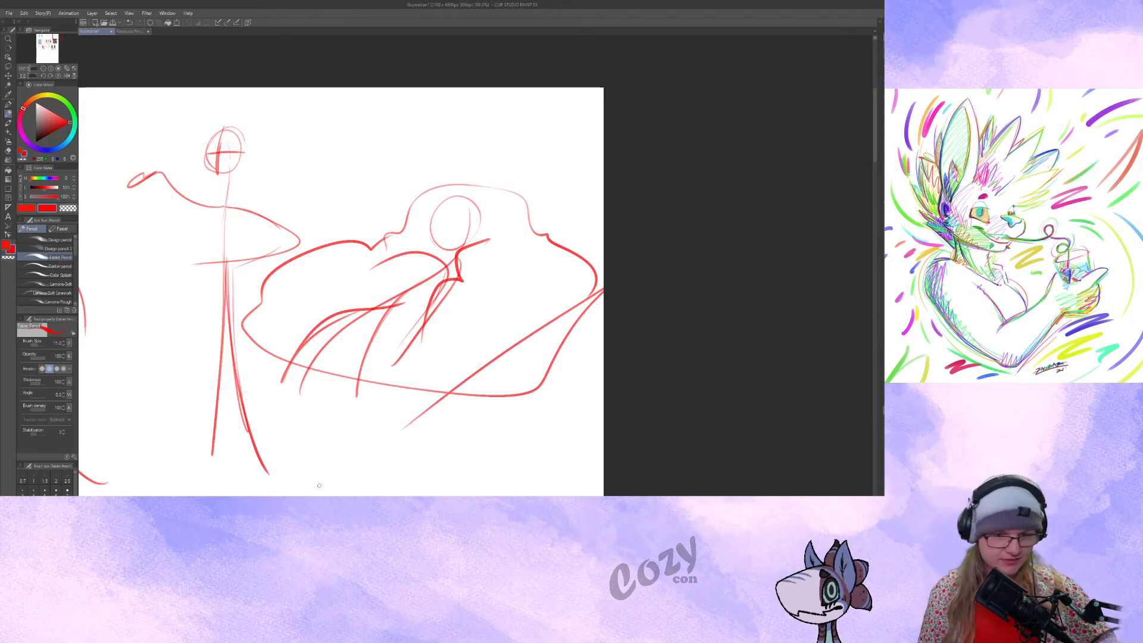
Mark the curvier gesture sketch beside the black-swimsuit reference photo with an arrow pointing at it.
{"action": "mouse_move", "coordinate": [319, 391]}
{"action": "left_mouse_down"}
{"action": "mouse_move", "coordinate": [530, 243]}
{"action": "mouse_move", "coordinate": [527, 361]}
{"action": "mouse_move", "coordinate": [454, 278]}
{"action": "left_mouse_up"}
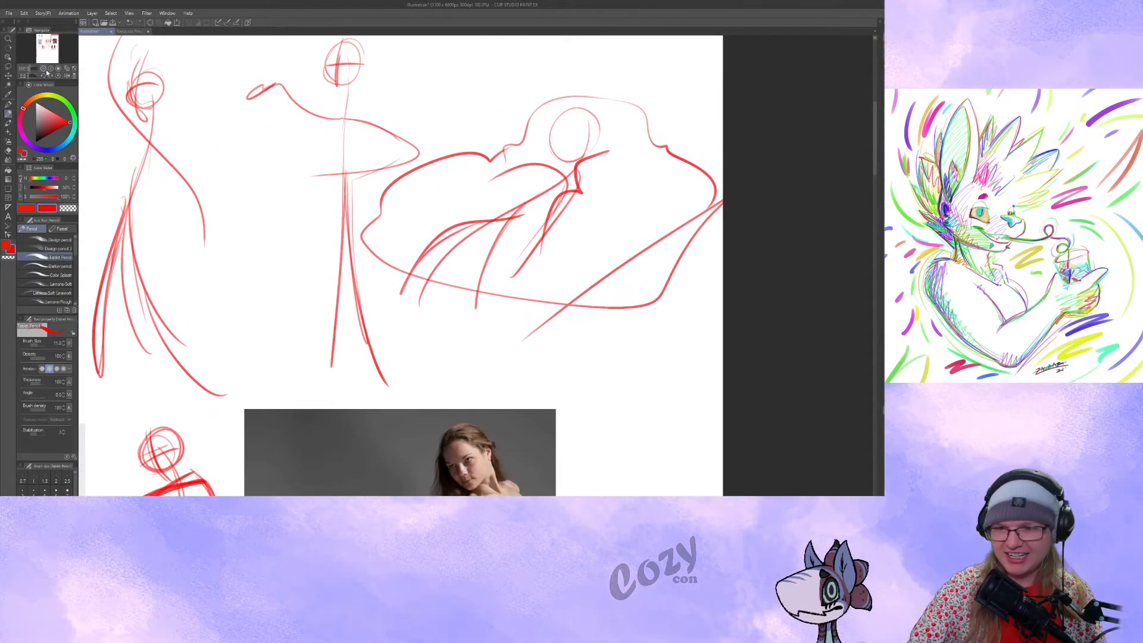
{"action": "left_click", "coordinate": [44, 70]}
{"action": "left_click", "coordinate": [44, 70]}
{"action": "left_click_drag", "start_coordinate": [363, 300], "coordinate": [454, 270]}
{"action": "mouse_move", "coordinate": [427, 455]}
{"action": "left_mouse_down"}
{"action": "mouse_move", "coordinate": [506, 409]}
{"action": "mouse_move", "coordinate": [620, 387]}
{"action": "mouse_move", "coordinate": [663, 406]}
{"action": "left_mouse_up"}
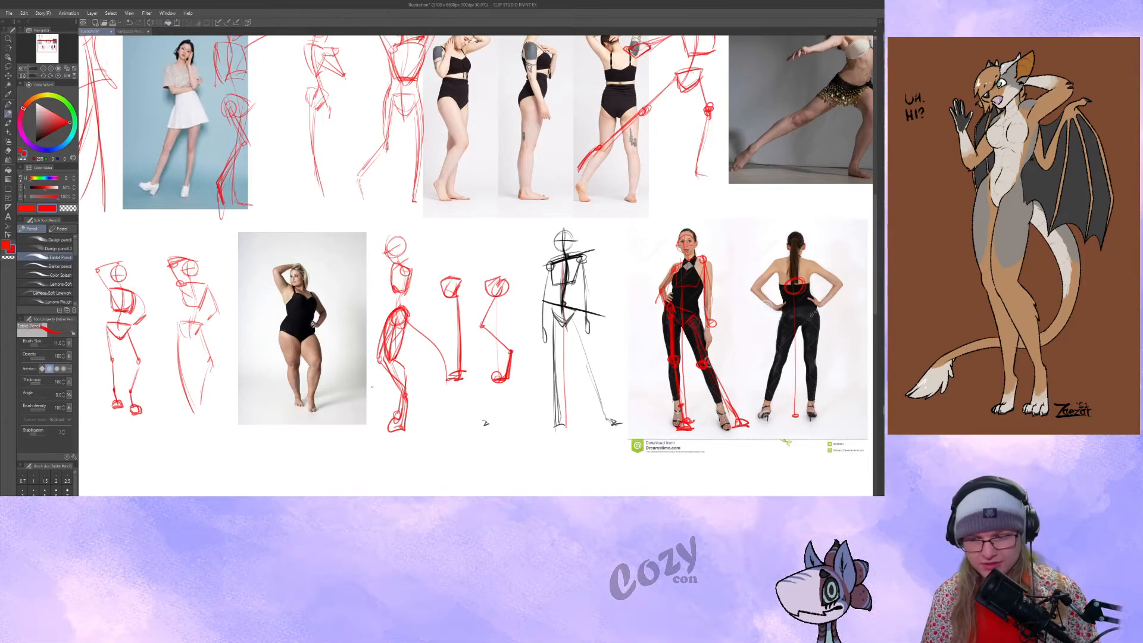
{"action": "left_click_drag", "start_coordinate": [372, 387], "coordinate": [556, 321]}
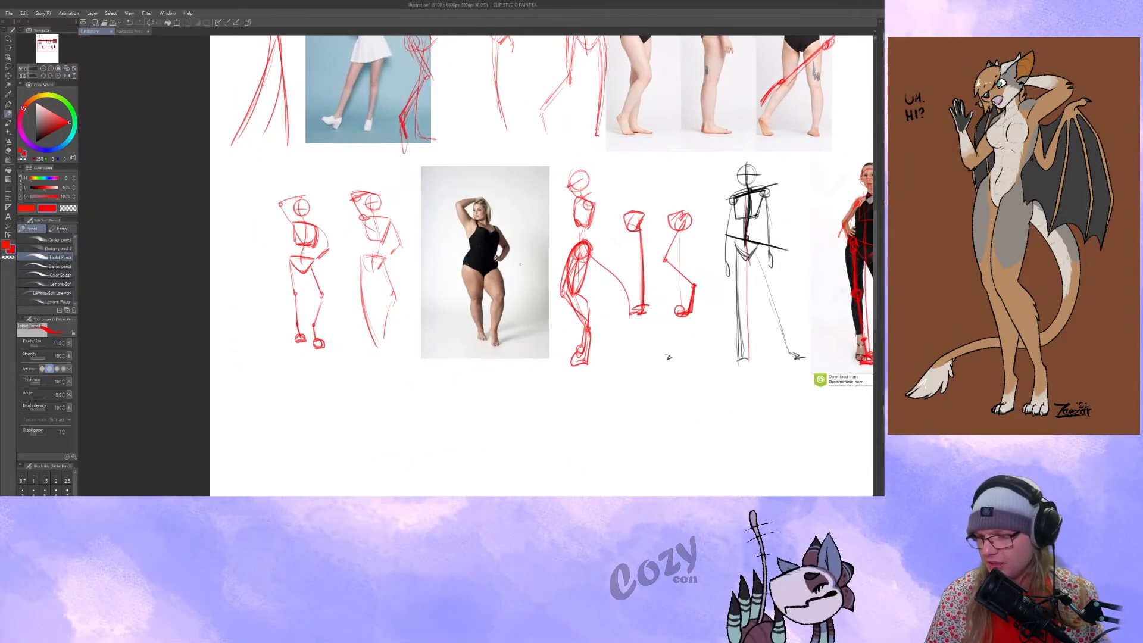
{"action": "left_click_drag", "start_coordinate": [418, 174], "coordinate": [415, 206]}
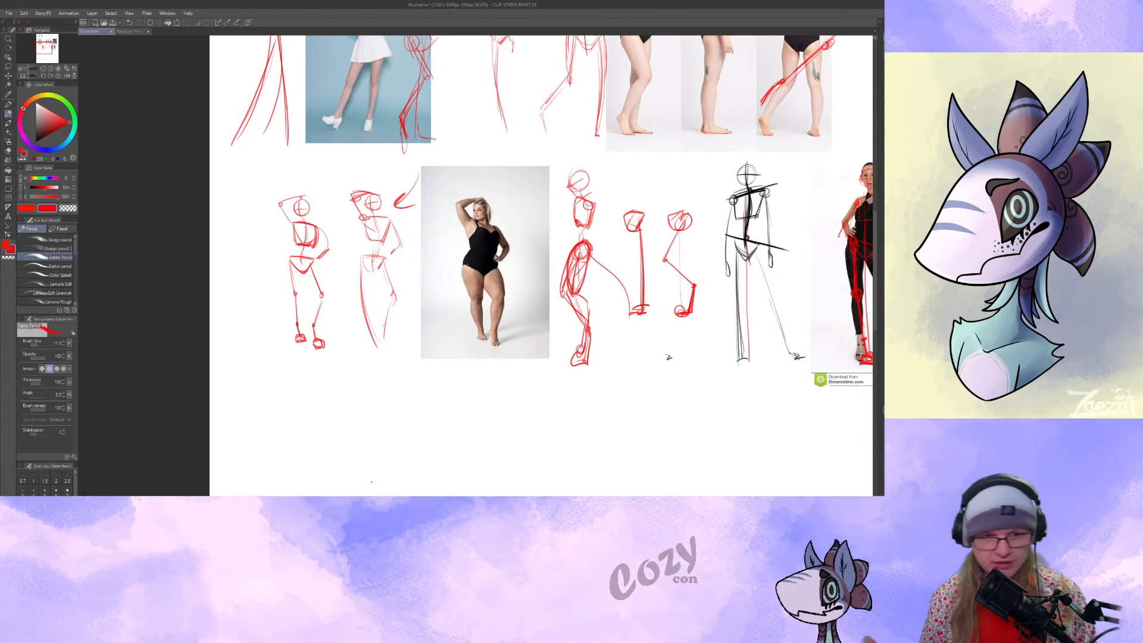
Try extra sweeping curves along the marked gesture's legs and hip, undoing the strokes.
{"action": "left_click_drag", "start_coordinate": [363, 275], "coordinate": [405, 405]}
{"action": "key", "text": "ctrl+z"}
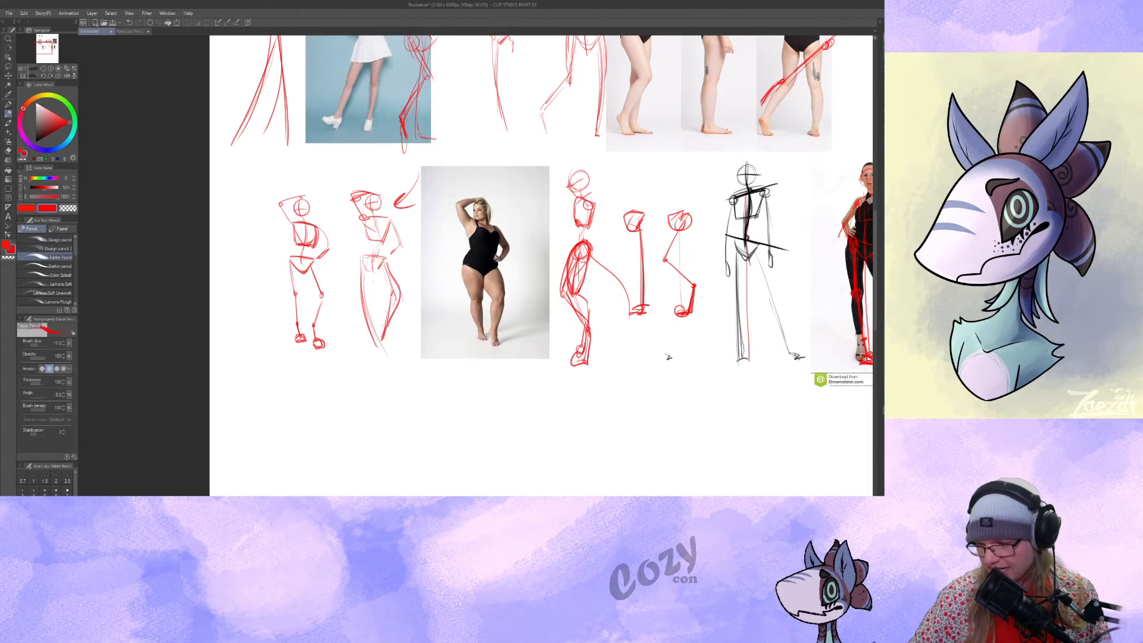
{"action": "mouse_move", "coordinate": [376, 257]}
{"action": "left_mouse_down"}
{"action": "mouse_move", "coordinate": [335, 368]}
{"action": "mouse_move", "coordinate": [332, 292]}
{"action": "left_mouse_up"}
{"action": "key", "text": "ctrl+z"}
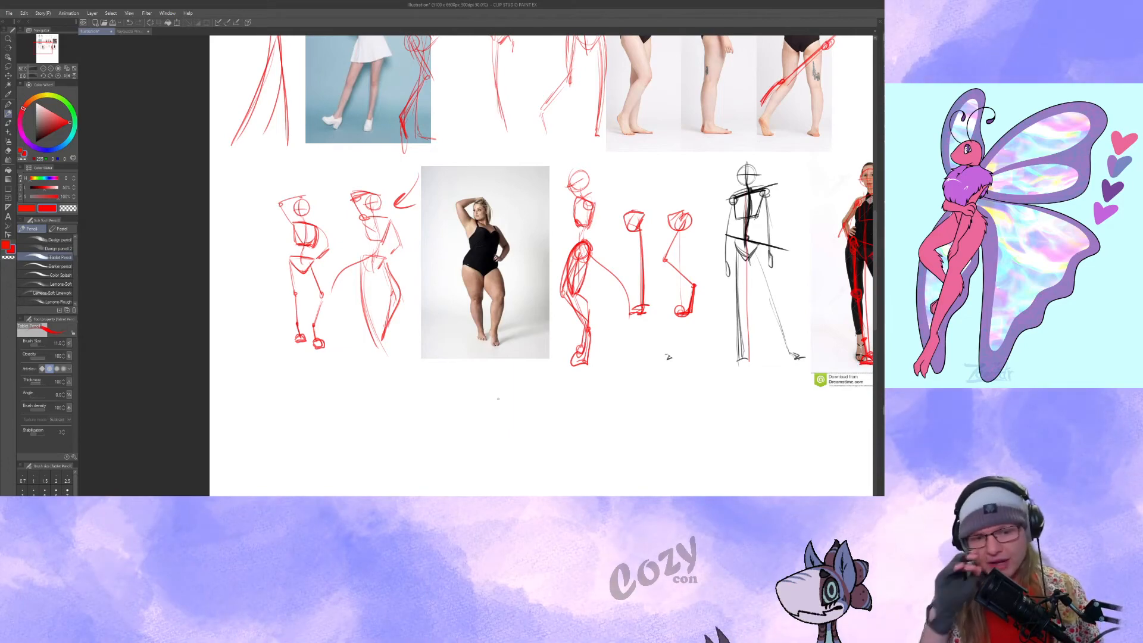
{"action": "key", "text": "ctrl+z"}
{"action": "key", "text": "ctrl+z"}
{"action": "key", "text": "ctrl+z"}
Add the black-and-white dancer photo as a reference in the empty area below the existing photos and sketches.
{"action": "left_click_drag", "start_coordinate": [689, 249], "coordinate": [658, 318]}
{"action": "mouse_move", "coordinate": [827, 195]}
{"action": "left_mouse_down"}
{"action": "mouse_move", "coordinate": [571, 333]}
{"action": "mouse_move", "coordinate": [621, 393]}
{"action": "mouse_move", "coordinate": [469, 379]}
{"action": "left_mouse_up"}
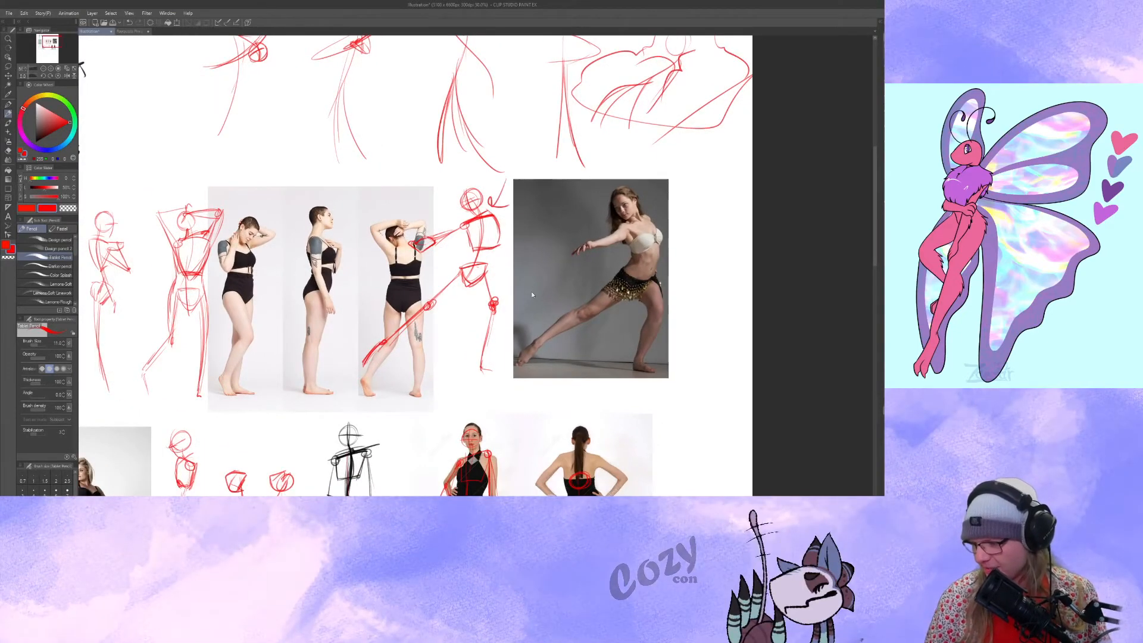
{"action": "left_click_drag", "start_coordinate": [563, 392], "coordinate": [513, 381]}
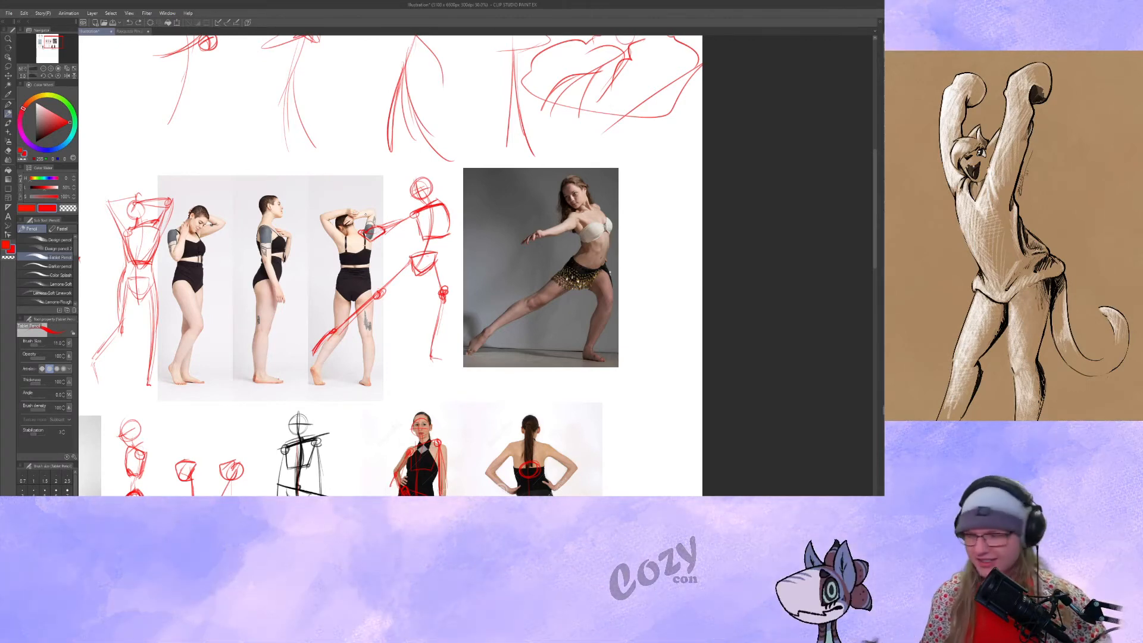
{"action": "left_click_drag", "start_coordinate": [570, 336], "coordinate": [728, 191]}
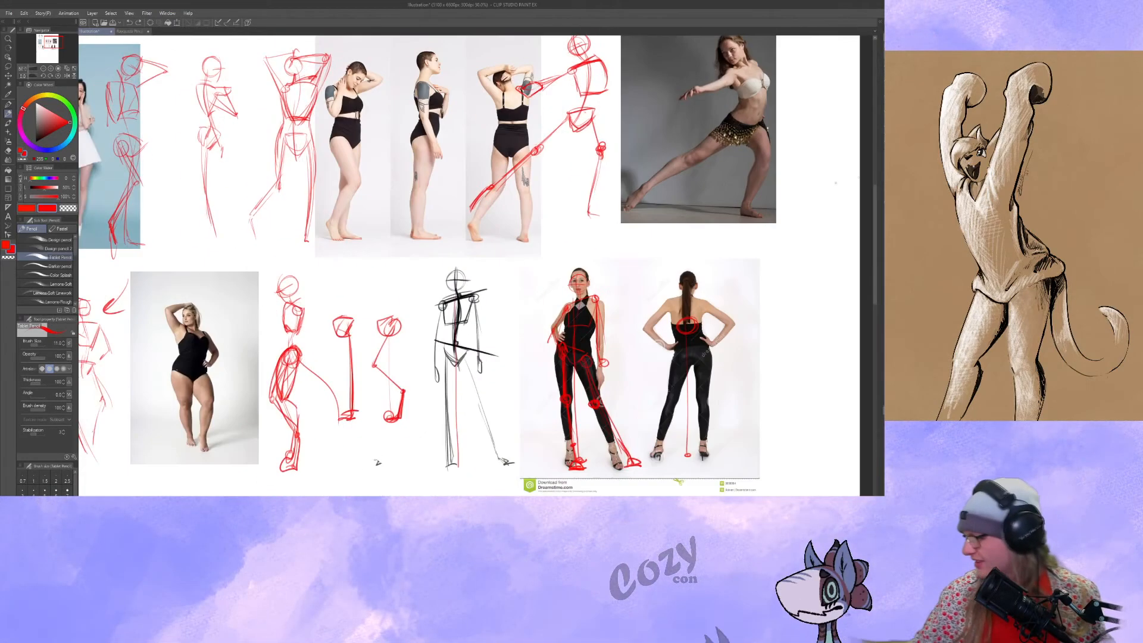
{"action": "left_click_drag", "start_coordinate": [695, 373], "coordinate": [542, 194]}
{"action": "left_click_drag", "start_coordinate": [575, 218], "coordinate": [564, 441]}
{"action": "left_click_drag", "start_coordinate": [566, 437], "coordinate": [583, 200]}
{"action": "left_click_drag", "start_coordinate": [604, 224], "coordinate": [600, 309]}
{"action": "left_click_drag", "start_coordinate": [427, 238], "coordinate": [410, 232]}
Draw the dancer's curved line of action with a head circle, a sweeping arm curve and a bent back leg.
{"action": "mouse_move", "coordinate": [429, 133]}
{"action": "left_mouse_down"}
{"action": "mouse_move", "coordinate": [454, 251]}
{"action": "mouse_move", "coordinate": [410, 327]}
{"action": "left_mouse_up"}
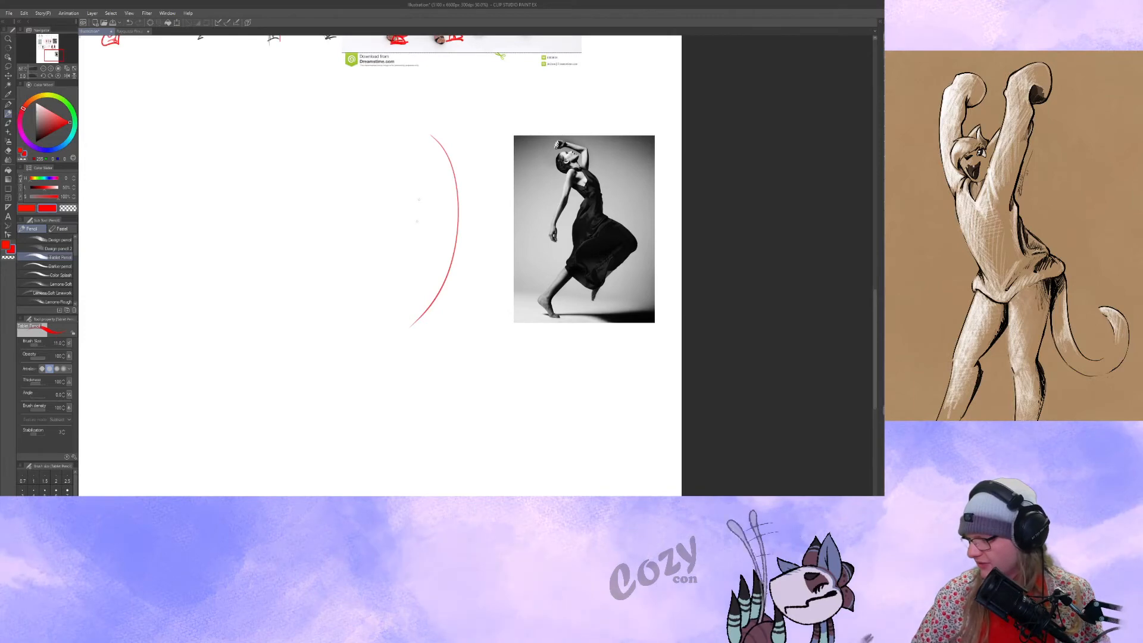
{"action": "mouse_move", "coordinate": [436, 95]}
{"action": "left_mouse_down"}
{"action": "mouse_move", "coordinate": [460, 114]}
{"action": "mouse_move", "coordinate": [394, 221]}
{"action": "left_mouse_up"}
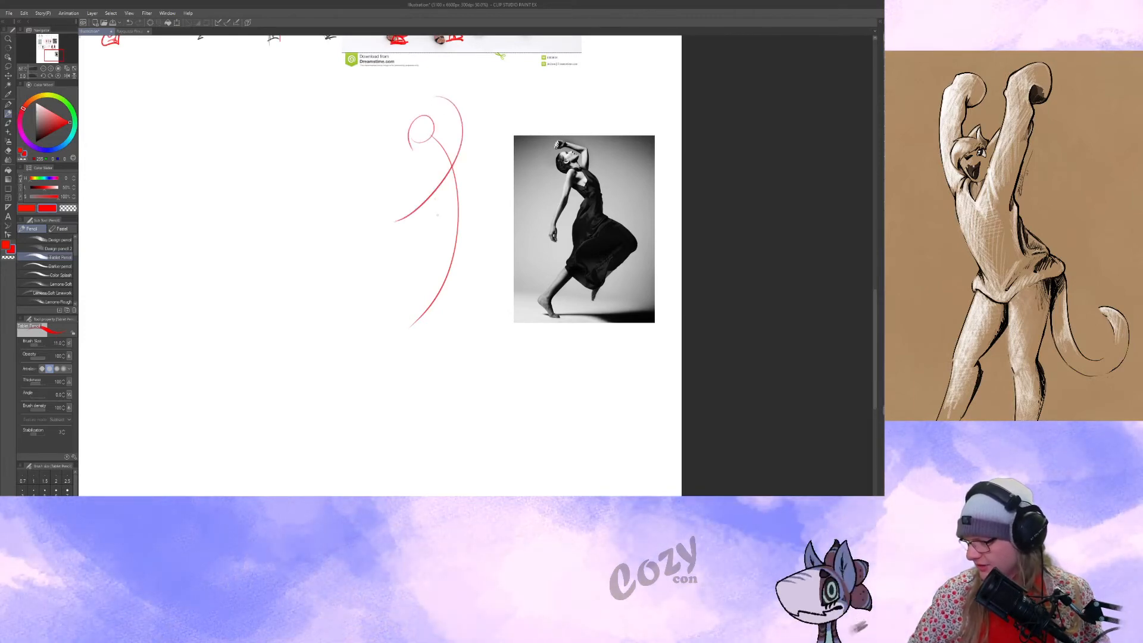
{"action": "left_click_drag", "start_coordinate": [453, 192], "coordinate": [440, 297]}
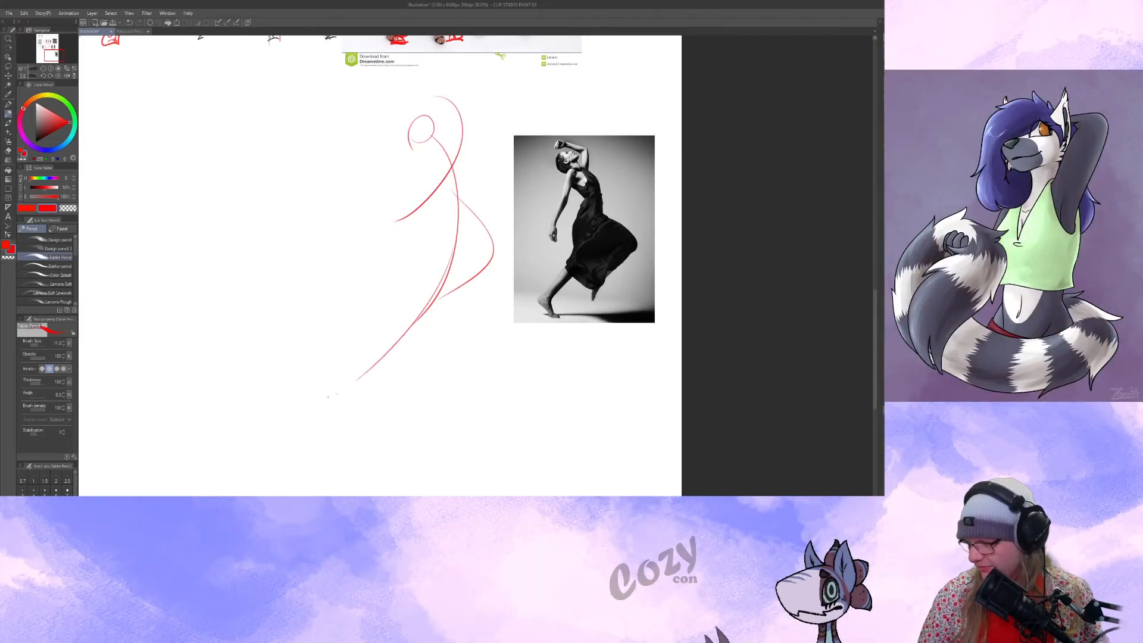
Add the dancer gesture's head guidelines, ribcage shape and lowered arm with an elbow joint and hand.
{"action": "left_click_drag", "start_coordinate": [383, 416], "coordinate": [671, 365]}
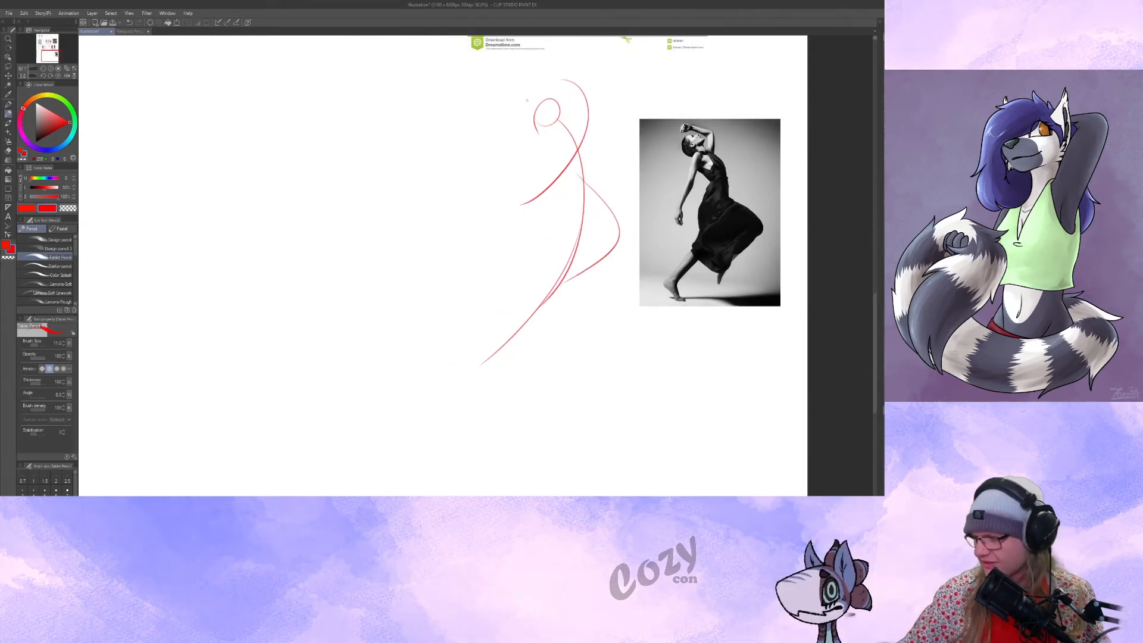
{"action": "left_click_drag", "start_coordinate": [555, 95], "coordinate": [545, 112]}
{"action": "mouse_move", "coordinate": [569, 125]}
{"action": "left_mouse_down"}
{"action": "mouse_move", "coordinate": [527, 142]}
{"action": "mouse_move", "coordinate": [553, 166]}
{"action": "left_mouse_up"}
{"action": "left_click_drag", "start_coordinate": [554, 172], "coordinate": [528, 194]}
{"action": "left_click_drag", "start_coordinate": [516, 167], "coordinate": [451, 240]}
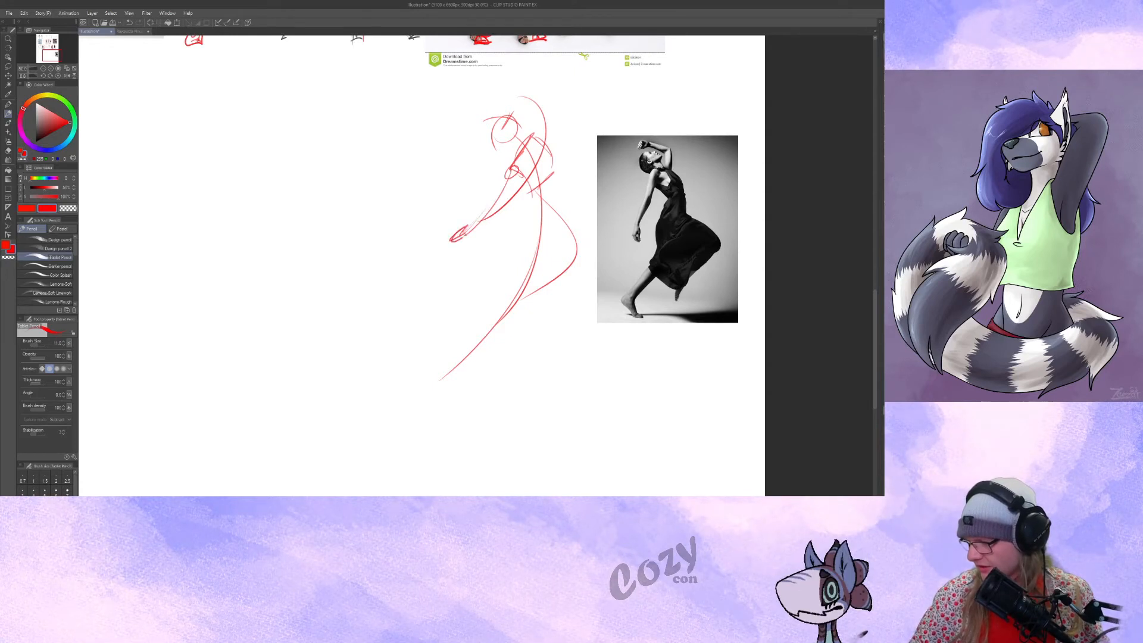
Build the dancer gesture's pelvis, jointed legs and foot, and add the raised arm bent over the head.
{"action": "mouse_move", "coordinate": [553, 216]}
{"action": "left_mouse_down"}
{"action": "mouse_move", "coordinate": [553, 243]}
{"action": "mouse_move", "coordinate": [560, 225]}
{"action": "mouse_move", "coordinate": [590, 239]}
{"action": "mouse_move", "coordinate": [570, 215]}
{"action": "mouse_move", "coordinate": [600, 254]}
{"action": "mouse_move", "coordinate": [515, 316]}
{"action": "mouse_move", "coordinate": [493, 325]}
{"action": "left_mouse_up"}
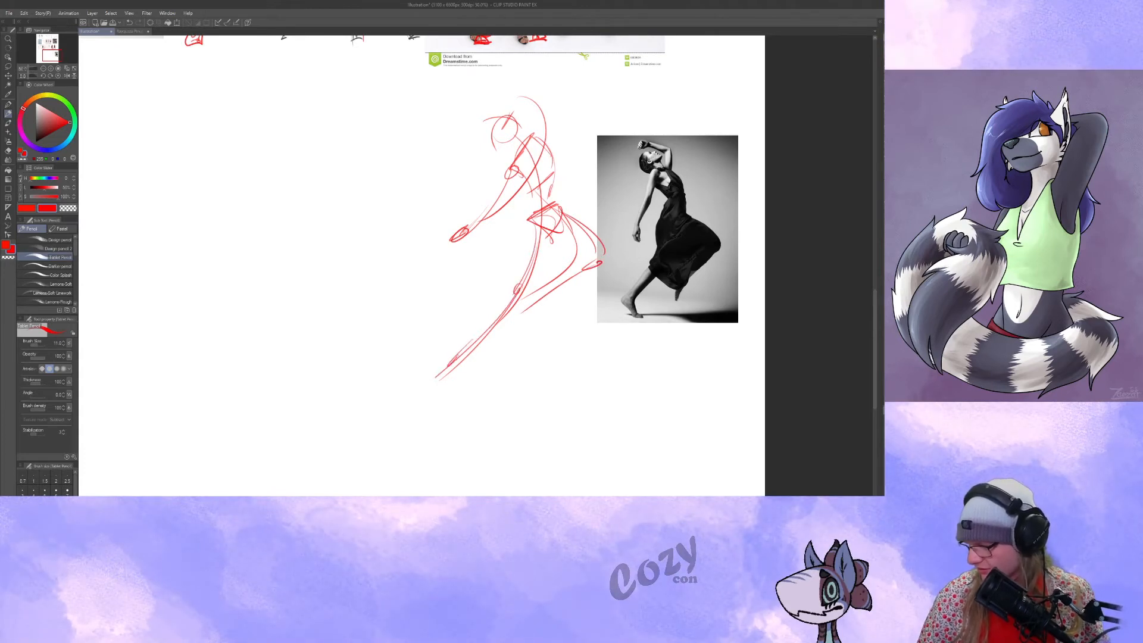
{"action": "mouse_move", "coordinate": [540, 149]}
{"action": "left_mouse_down"}
{"action": "mouse_move", "coordinate": [530, 99]}
{"action": "mouse_move", "coordinate": [442, 118]}
{"action": "mouse_move", "coordinate": [485, 104]}
{"action": "left_mouse_up"}
{"action": "left_click_drag", "start_coordinate": [478, 414], "coordinate": [433, 435]}
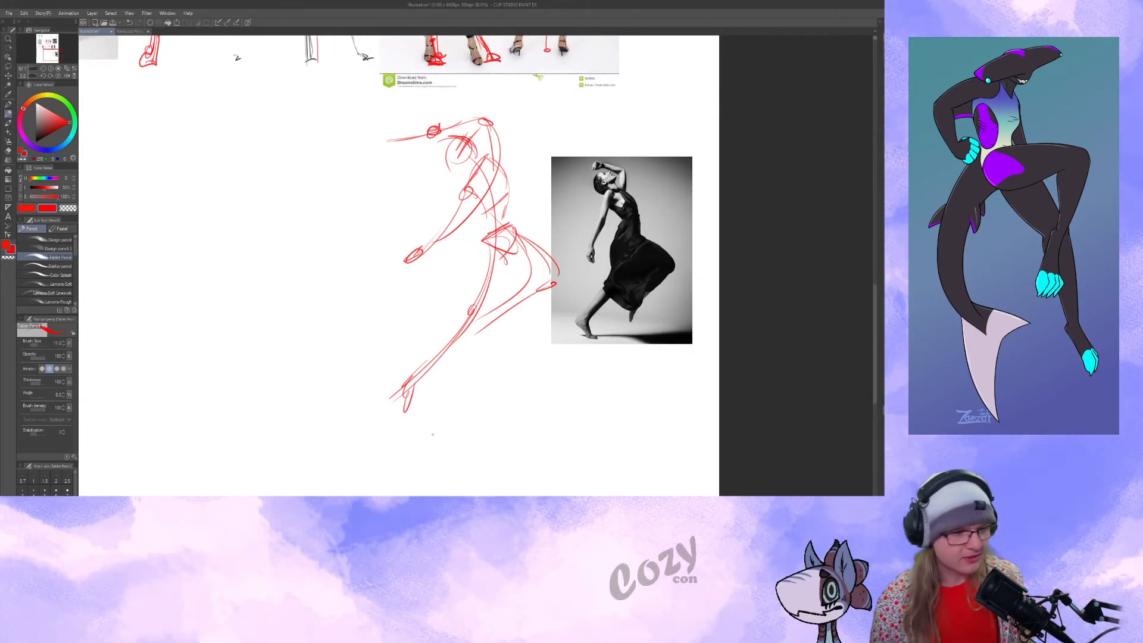
Review the whole page of gesture sketches alongside their reference photos.
{"action": "left_click_drag", "start_coordinate": [578, 348], "coordinate": [636, 358]}
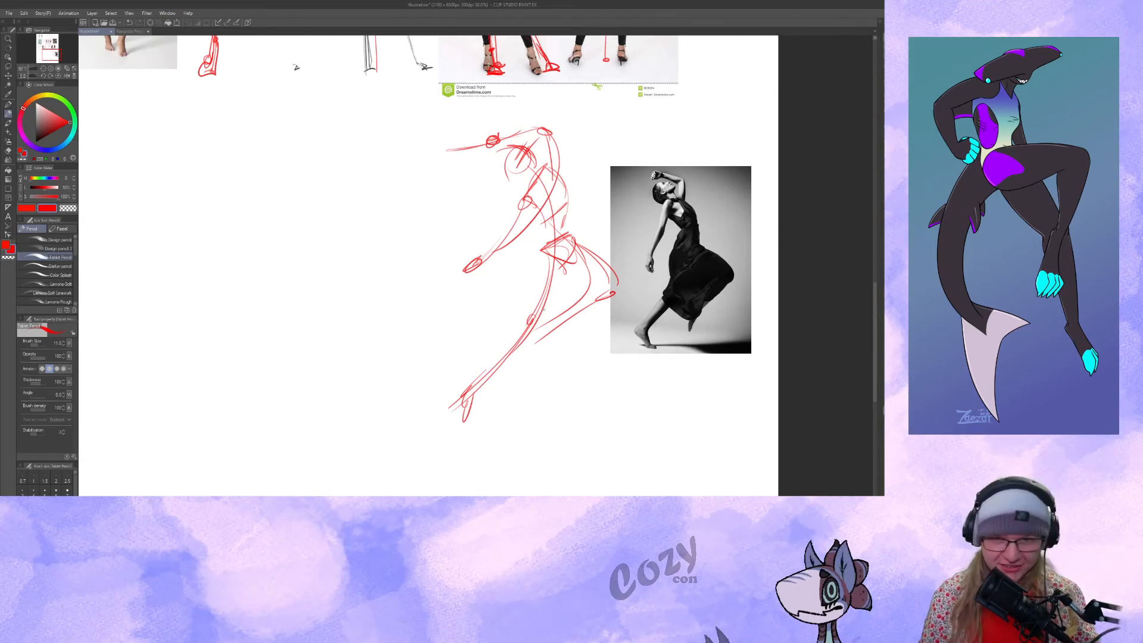
{"action": "mouse_move", "coordinate": [550, 354]}
{"action": "left_mouse_down"}
{"action": "mouse_move", "coordinate": [570, 355]}
{"action": "mouse_move", "coordinate": [585, 481]}
{"action": "left_mouse_up"}
{"action": "left_click", "coordinate": [42, 69]}
{"action": "left_click", "coordinate": [43, 69]}
{"action": "left_click_drag", "start_coordinate": [405, 203], "coordinate": [453, 359]}
{"action": "left_click_drag", "start_coordinate": [825, 222], "coordinate": [825, 192]}
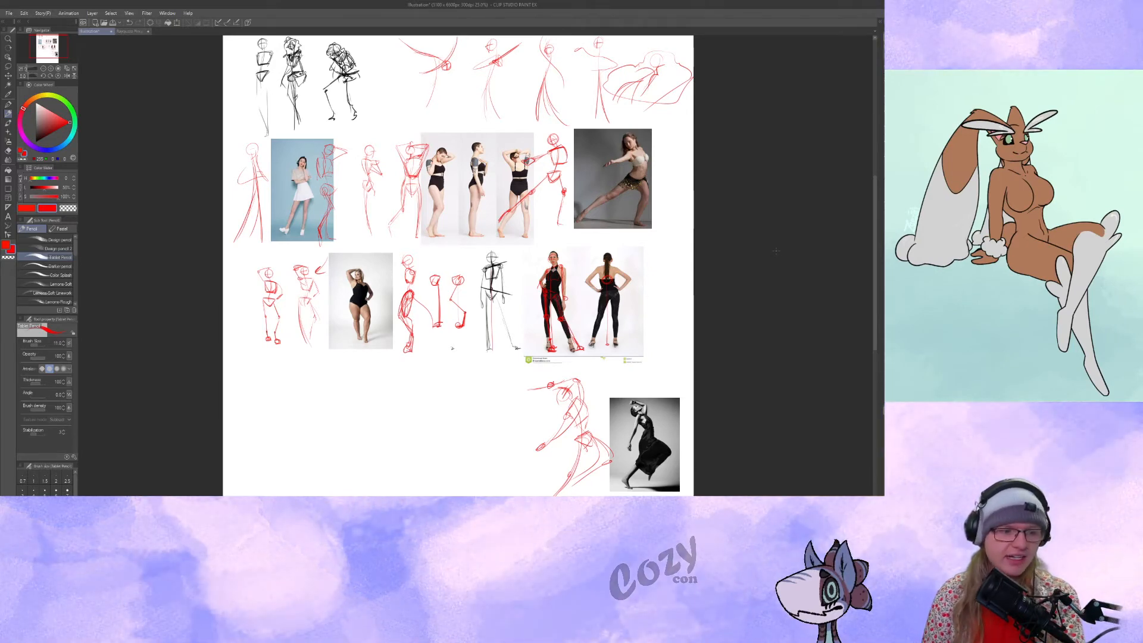
{"action": "left_click_drag", "start_coordinate": [422, 398], "coordinate": [414, 439]}
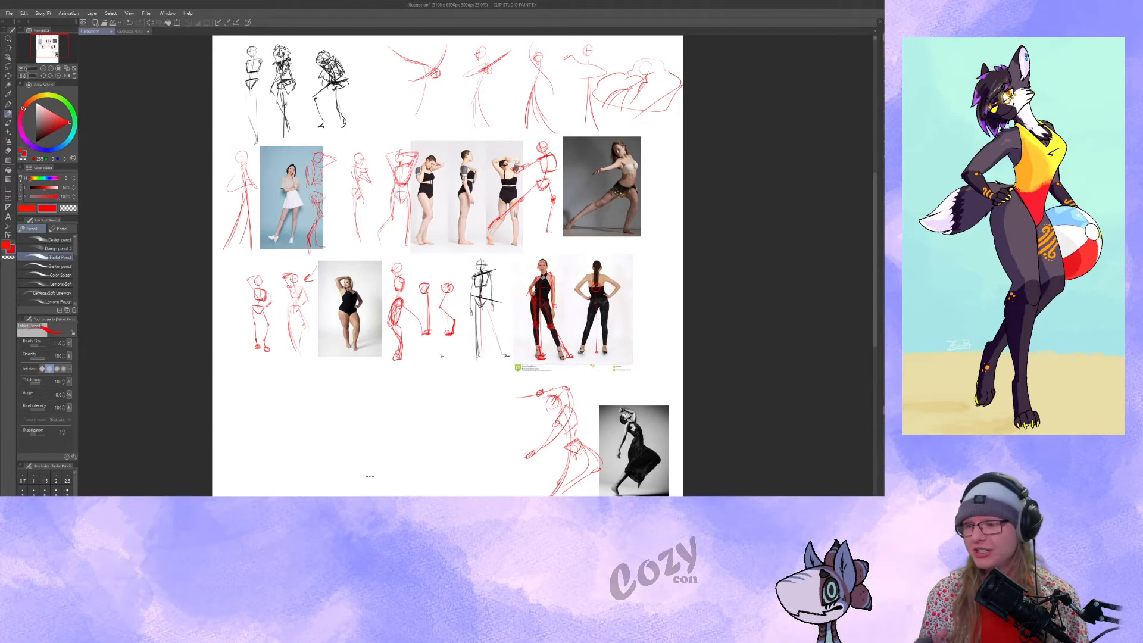
{"action": "key", "text": "ctrl+plus"}
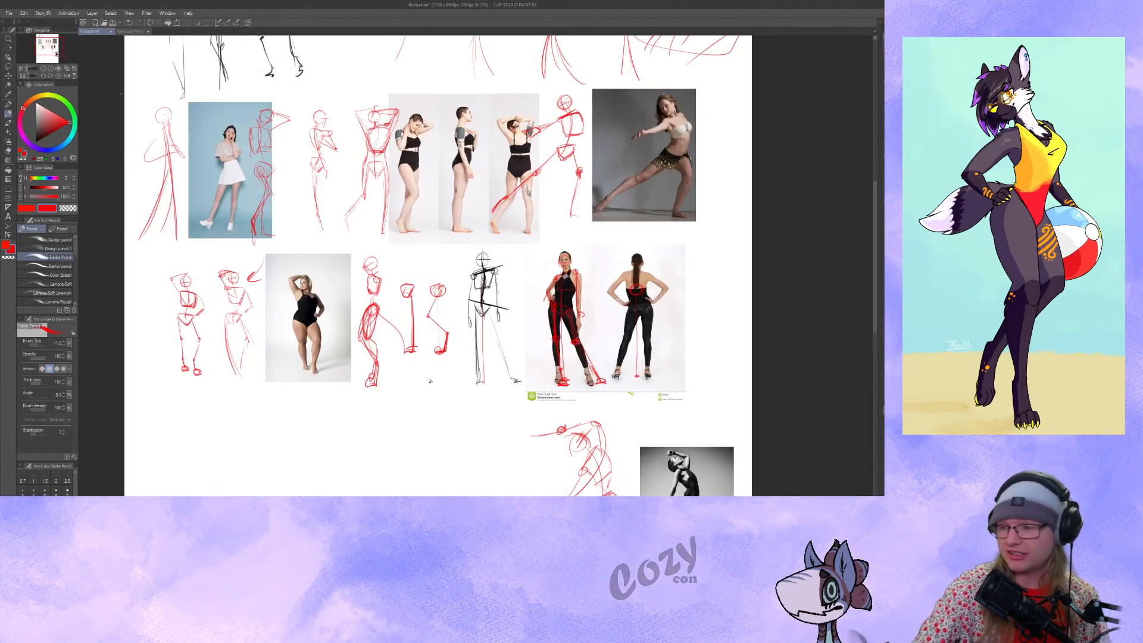
{"action": "left_click_drag", "start_coordinate": [356, 149], "coordinate": [398, 177]}
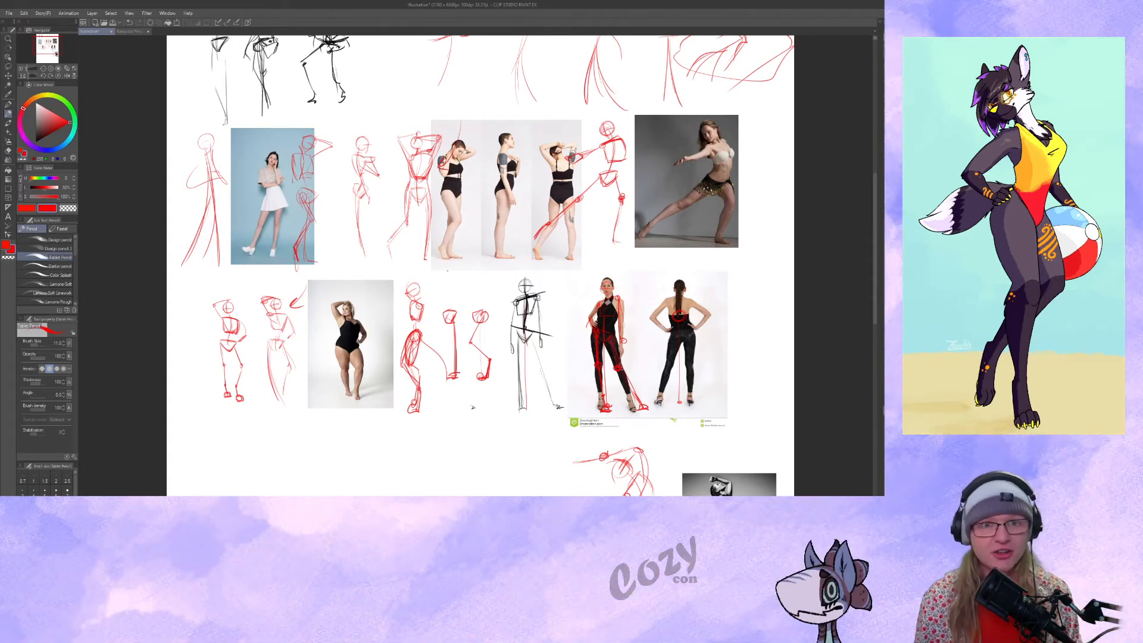
Annotate the lunging dancer photo with an arrow pointing at it, an outlined hand and marks across the shoulder and chest.
{"action": "mouse_move", "coordinate": [785, 162]}
{"action": "left_mouse_down"}
{"action": "mouse_move", "coordinate": [747, 167]}
{"action": "mouse_move", "coordinate": [760, 185]}
{"action": "left_mouse_up"}
{"action": "left_click_drag", "start_coordinate": [743, 251], "coordinate": [532, 278]}
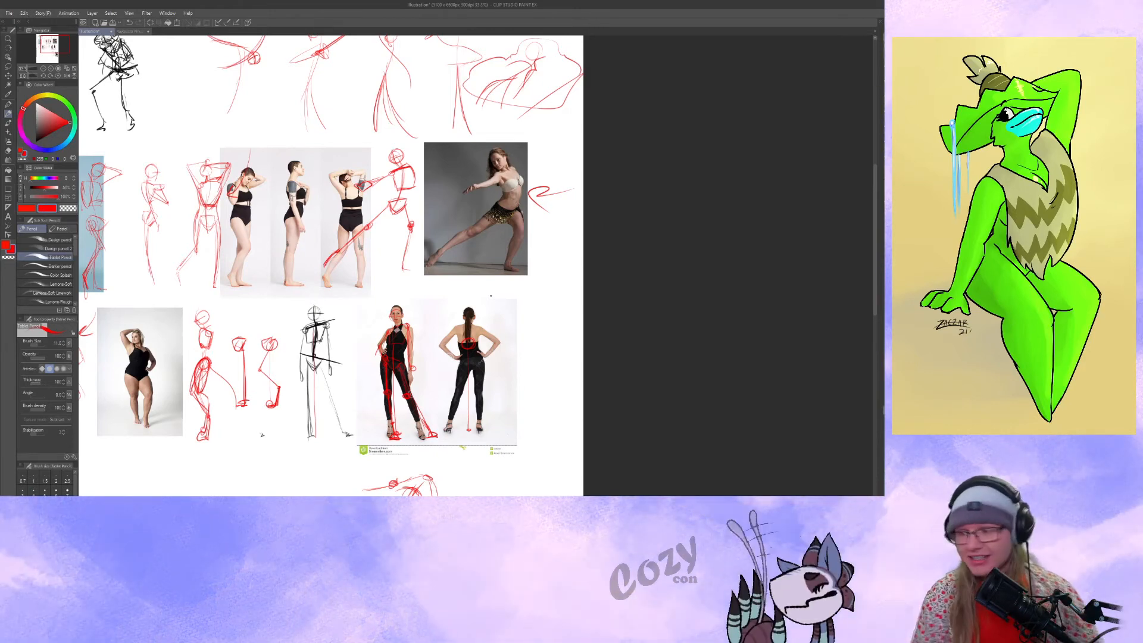
{"action": "left_click_drag", "start_coordinate": [474, 187], "coordinate": [461, 197]}
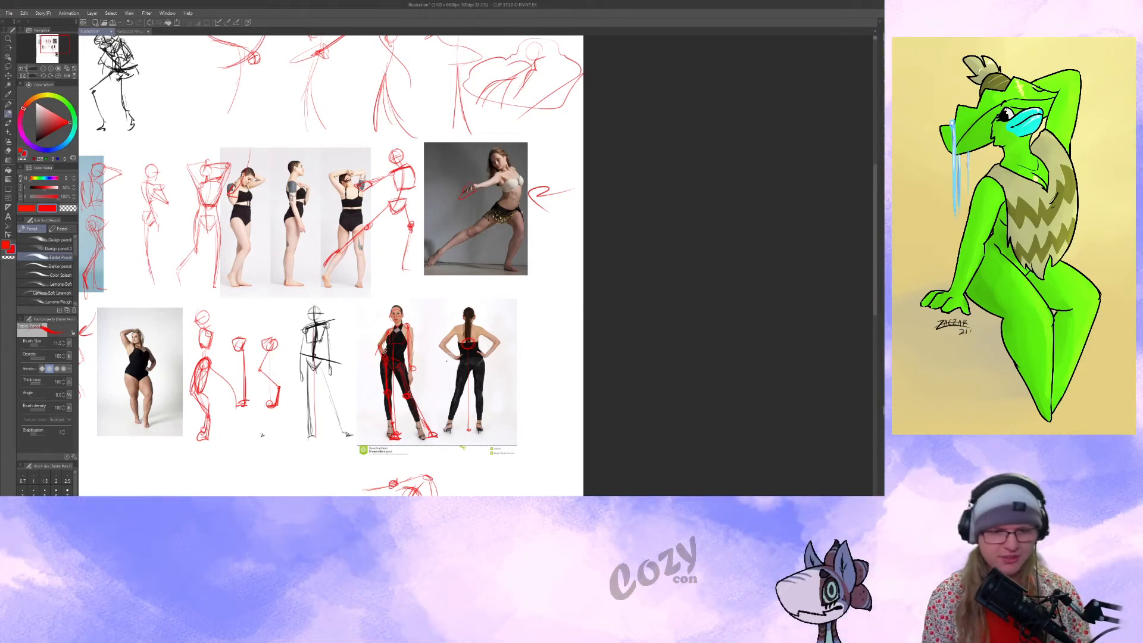
{"action": "left_click_drag", "start_coordinate": [481, 281], "coordinate": [474, 280]}
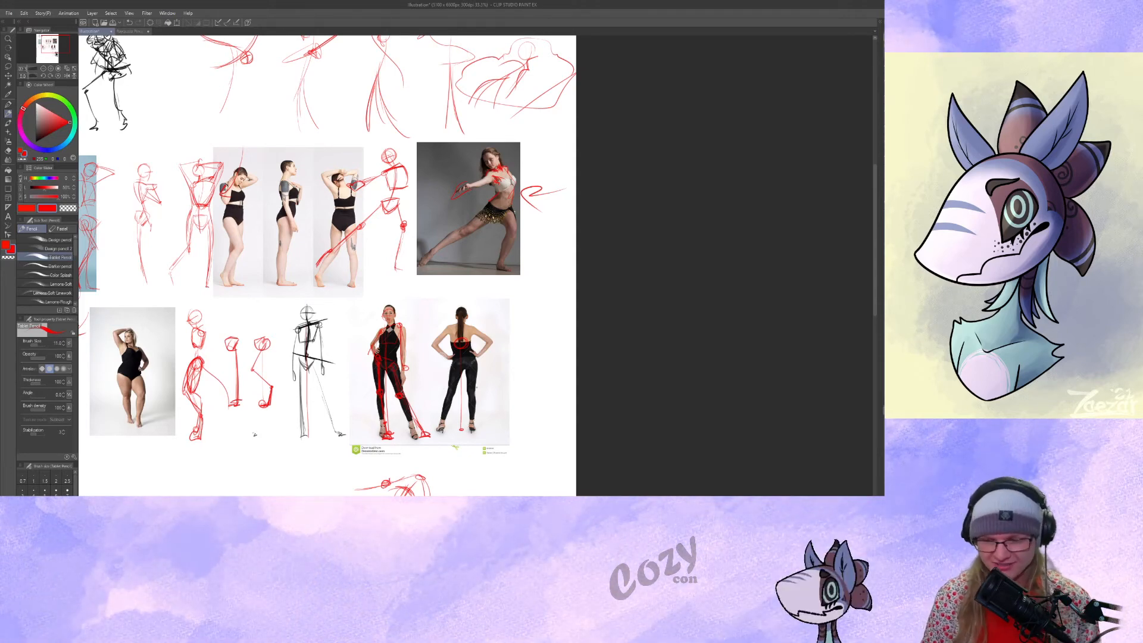
Draw a simple outlined cartoon figure with a smiling round head, outstretched arms and two legs in the empty space beside the dancer gesture.
{"action": "left_click_drag", "start_coordinate": [255, 434], "coordinate": [368, 226]}
{"action": "mouse_move", "coordinate": [350, 200]}
{"action": "left_mouse_down"}
{"action": "mouse_move", "coordinate": [347, 256]}
{"action": "mouse_move", "coordinate": [385, 227]}
{"action": "left_mouse_up"}
{"action": "mouse_move", "coordinate": [296, 275]}
{"action": "left_mouse_down"}
{"action": "mouse_move", "coordinate": [240, 285]}
{"action": "mouse_move", "coordinate": [294, 289]}
{"action": "mouse_move", "coordinate": [330, 311]}
{"action": "mouse_move", "coordinate": [311, 472]}
{"action": "mouse_move", "coordinate": [299, 473]}
{"action": "mouse_move", "coordinate": [331, 478]}
{"action": "mouse_move", "coordinate": [344, 391]}
{"action": "mouse_move", "coordinate": [373, 385]}
{"action": "left_mouse_up"}
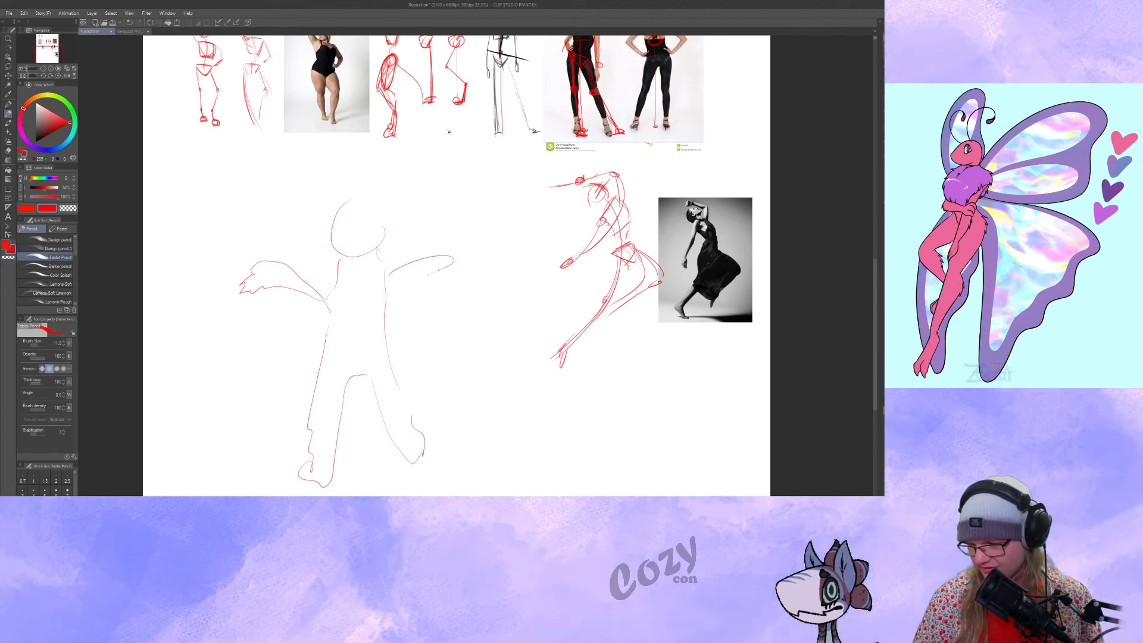
{"action": "left_click_drag", "start_coordinate": [393, 298], "coordinate": [386, 297]}
{"action": "left_click_drag", "start_coordinate": [417, 363], "coordinate": [413, 371]}
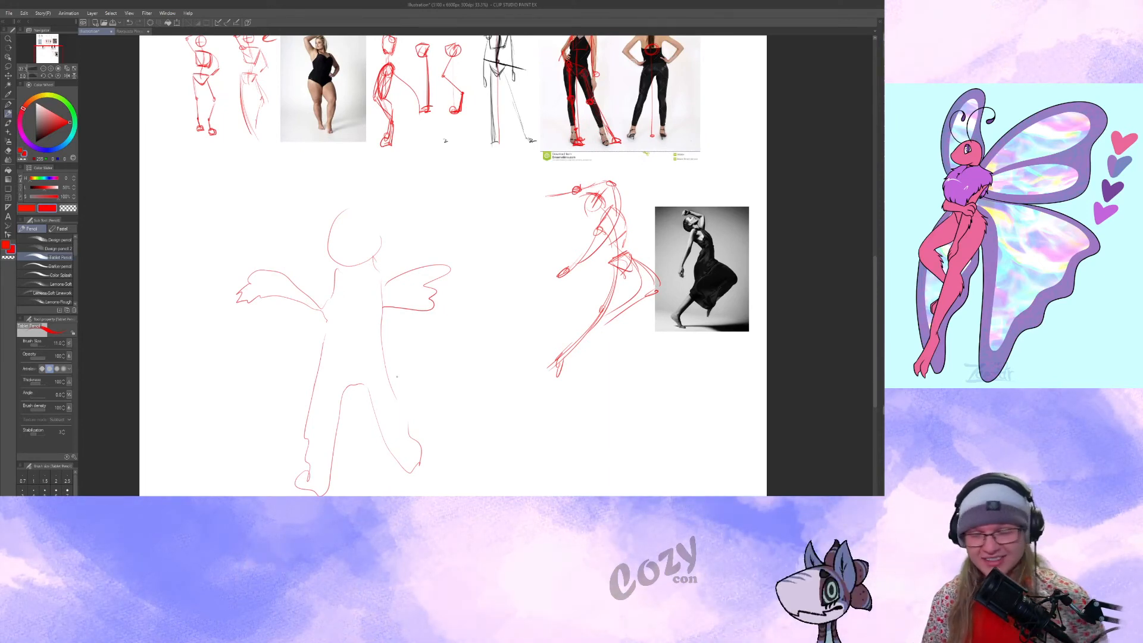
{"action": "left_click_drag", "start_coordinate": [443, 299], "coordinate": [402, 331]}
{"action": "left_click_drag", "start_coordinate": [297, 265], "coordinate": [297, 261]}
{"action": "left_click_drag", "start_coordinate": [317, 260], "coordinate": [325, 277]}
Draw an arrow pointing at the dancer gesture and try a second one pointing at the smiling cartoon figure.
{"action": "left_click_drag", "start_coordinate": [461, 378], "coordinate": [372, 419]}
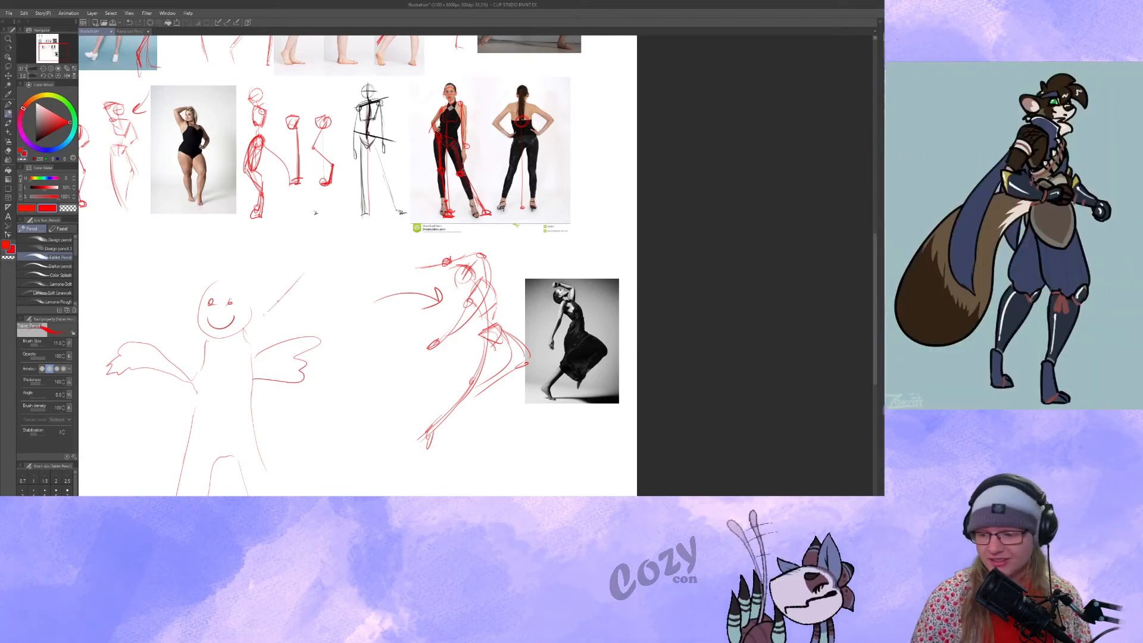
{"action": "left_click_drag", "start_coordinate": [304, 272], "coordinate": [263, 314]}
{"action": "left_click_drag", "start_coordinate": [274, 292], "coordinate": [325, 299]}
{"action": "left_click_drag", "start_coordinate": [396, 342], "coordinate": [501, 239]}
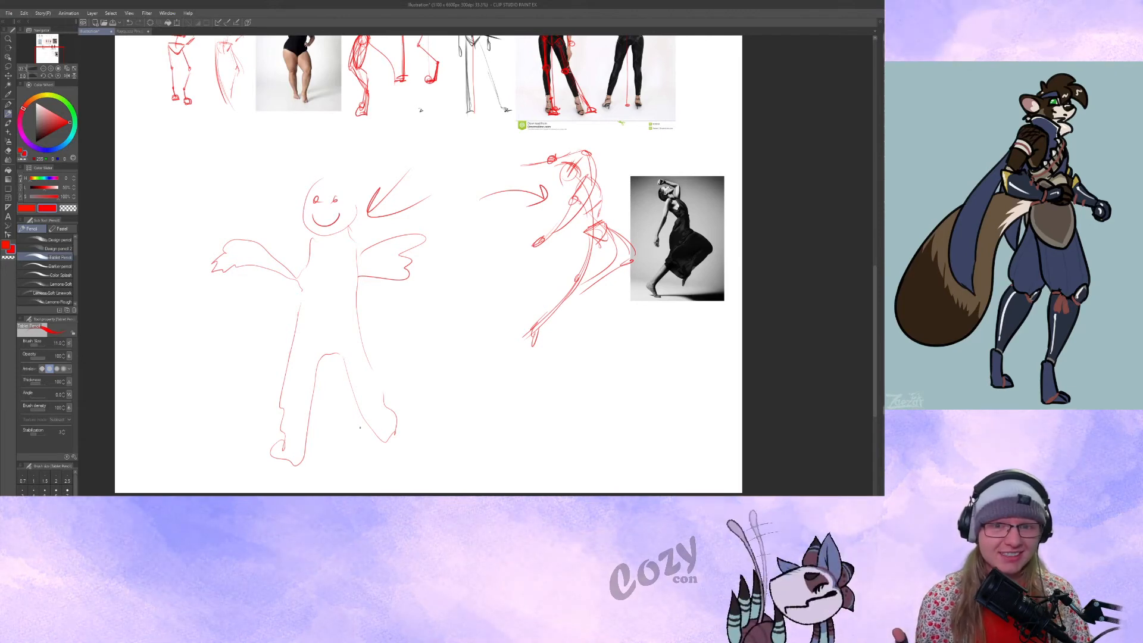
{"action": "key", "text": "ctrl+z"}
Examine the gesture studies and photos in the upper rows against the smiling figure and dancer gesture below.
{"action": "left_click_drag", "start_coordinate": [411, 346], "coordinate": [407, 475]}
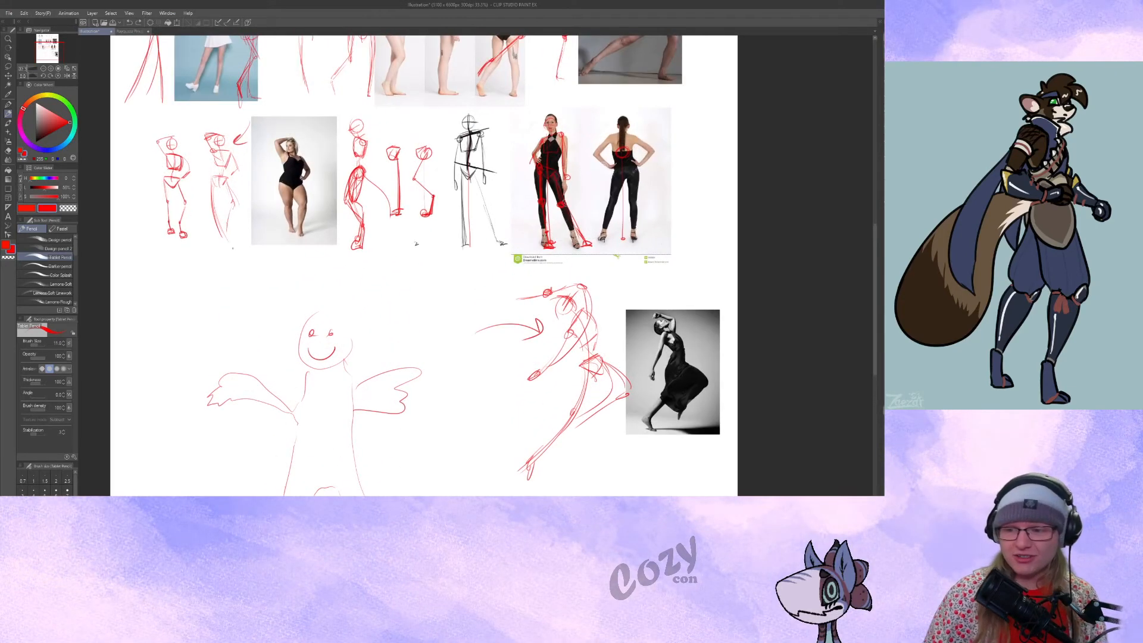
{"action": "key", "text": "ctrl+plus"}
{"action": "left_click_drag", "start_coordinate": [138, 141], "coordinate": [285, 320]}
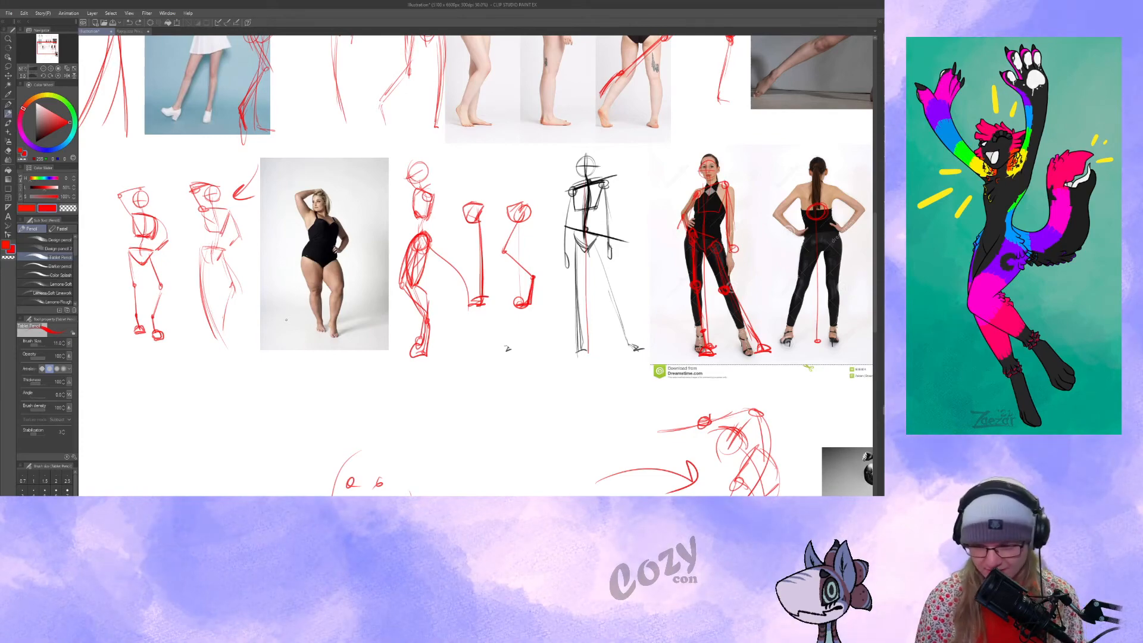
{"action": "left_click_drag", "start_coordinate": [320, 176], "coordinate": [418, 494]}
{"action": "mouse_move", "coordinate": [492, 292]}
{"action": "left_mouse_down"}
{"action": "mouse_move", "coordinate": [365, 321]}
{"action": "mouse_move", "coordinate": [466, 191]}
{"action": "left_mouse_up"}
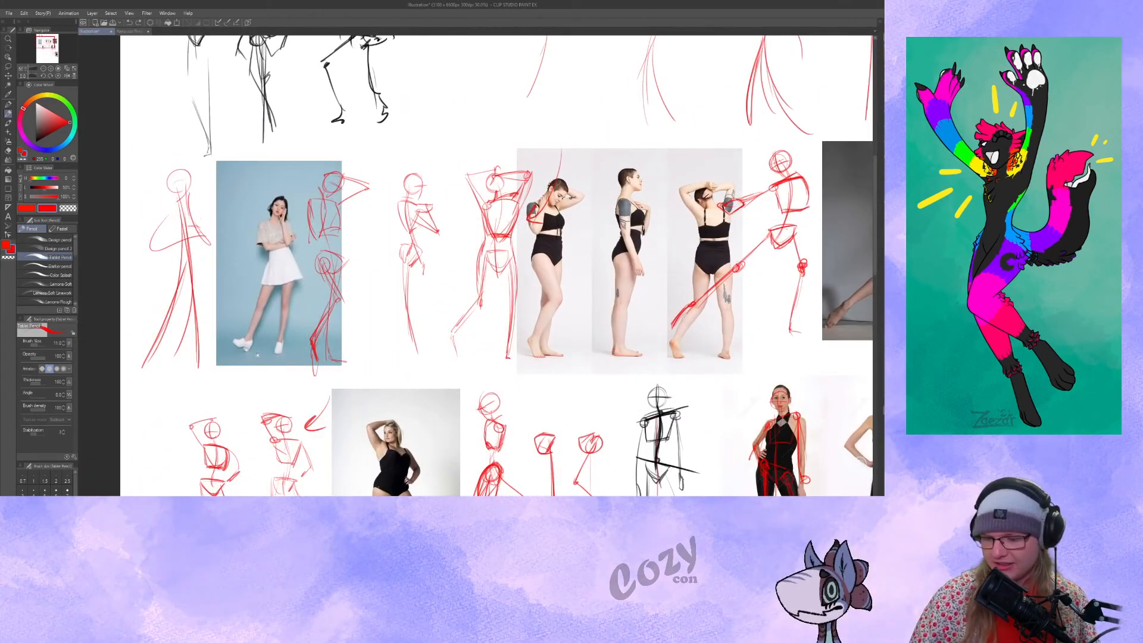
{"action": "left_click_drag", "start_coordinate": [230, 402], "coordinate": [289, 188]}
{"action": "mouse_move", "coordinate": [316, 246]}
{"action": "left_mouse_down"}
{"action": "mouse_move", "coordinate": [226, 360]}
{"action": "mouse_move", "coordinate": [322, 300]}
{"action": "left_mouse_up"}
{"action": "left_click_drag", "start_coordinate": [430, 363], "coordinate": [360, 379]}
{"action": "key", "text": "ctrl+z"}
{"action": "mouse_move", "coordinate": [357, 143]}
{"action": "left_mouse_down"}
{"action": "mouse_move", "coordinate": [295, 324]}
{"action": "mouse_move", "coordinate": [389, 461]}
{"action": "left_mouse_up"}
{"action": "mouse_move", "coordinate": [237, 162]}
{"action": "left_mouse_down"}
{"action": "mouse_move", "coordinate": [216, 70]}
{"action": "mouse_move", "coordinate": [251, 114]}
{"action": "left_mouse_up"}
{"action": "left_click_drag", "start_coordinate": [400, 347], "coordinate": [323, 358]}
{"action": "key", "text": "ctrl+z"}
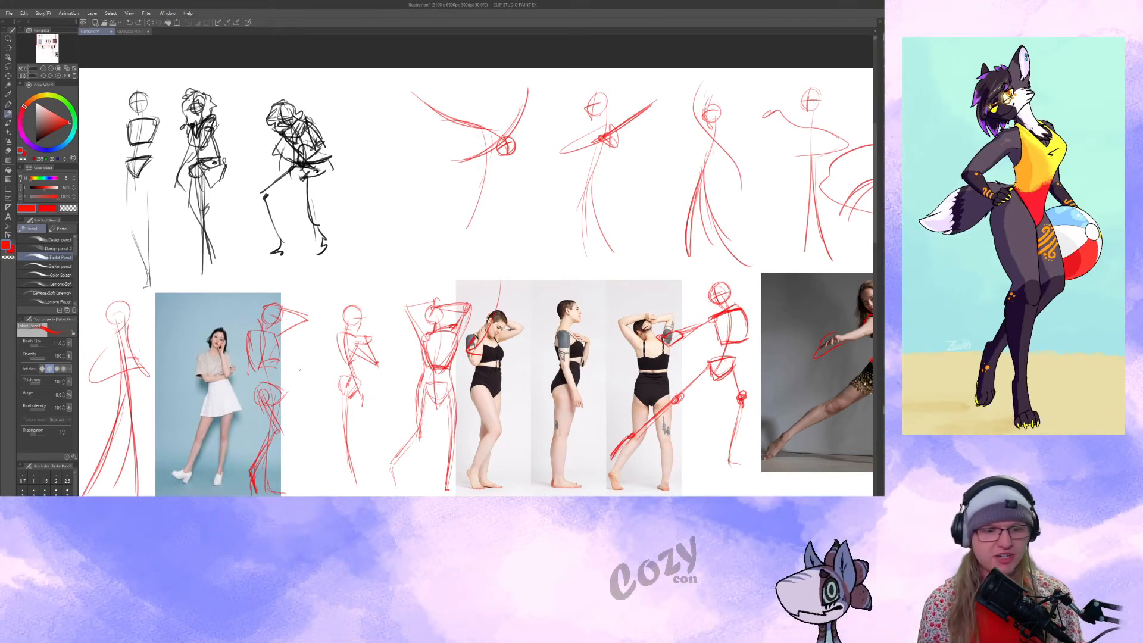
{"action": "scroll", "coordinate": [487, 424], "scroll_direction": "down", "scroll_amount": 15}
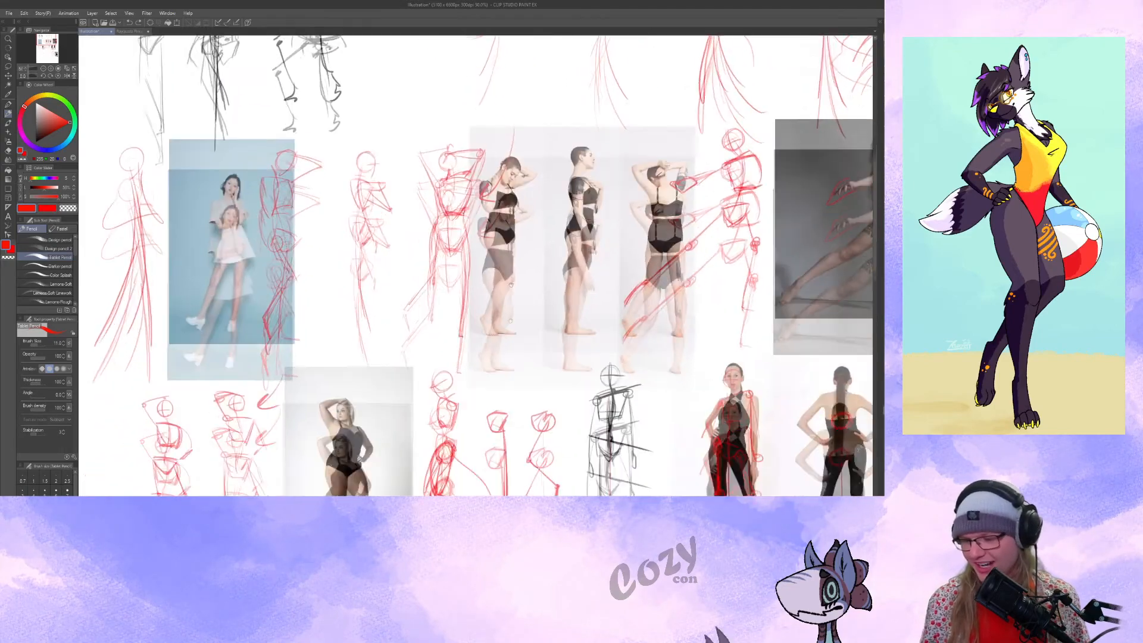
{"action": "left_click_drag", "start_coordinate": [487, 424], "coordinate": [584, 420]}
{"action": "left_click_drag", "start_coordinate": [656, 410], "coordinate": [665, 437]}
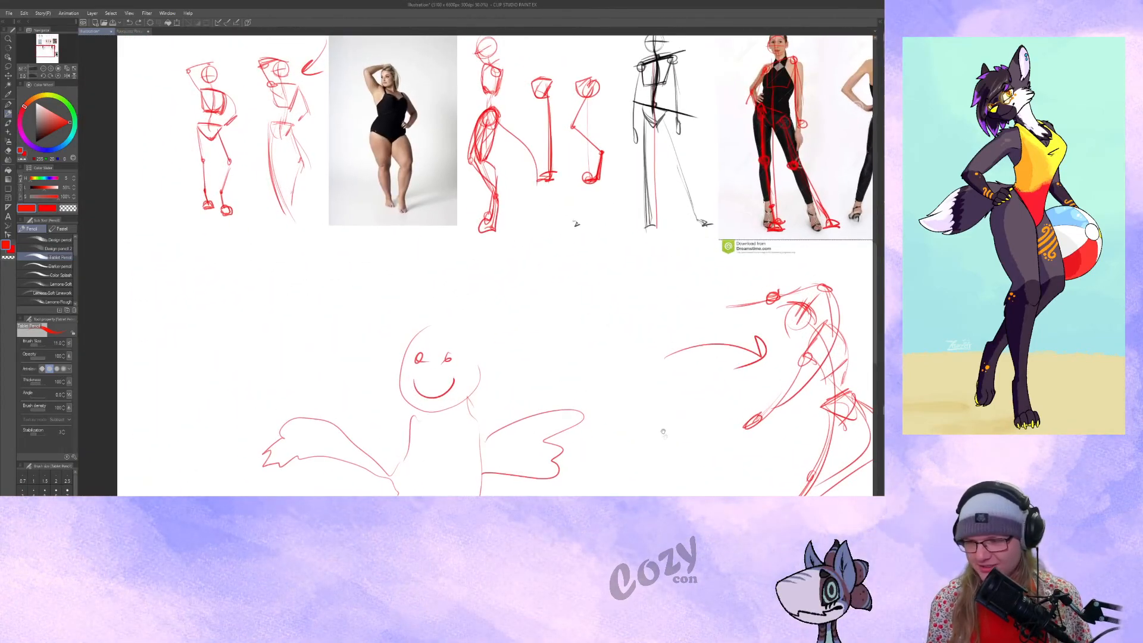
{"action": "left_click_drag", "start_coordinate": [540, 345], "coordinate": [529, 400]}
{"action": "left_click_drag", "start_coordinate": [450, 319], "coordinate": [429, 393]}
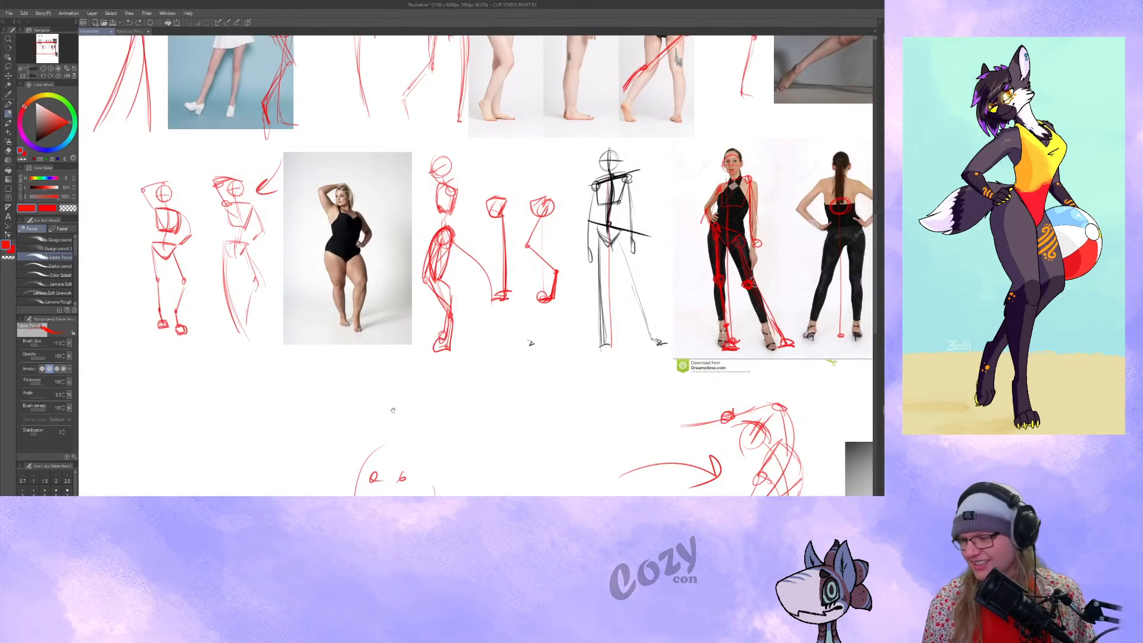
Paste the photo of the woman in the black jumpsuit, scale it down and place it below the dancer photo.
{"action": "mouse_move", "coordinate": [620, 276]}
{"action": "left_mouse_down"}
{"action": "mouse_move", "coordinate": [420, 493]}
{"action": "mouse_move", "coordinate": [244, 259]}
{"action": "left_mouse_up"}
{"action": "mouse_move", "coordinate": [494, 409]}
{"action": "left_mouse_down"}
{"action": "mouse_move", "coordinate": [539, 345]}
{"action": "mouse_move", "coordinate": [756, 127]}
{"action": "left_mouse_up"}
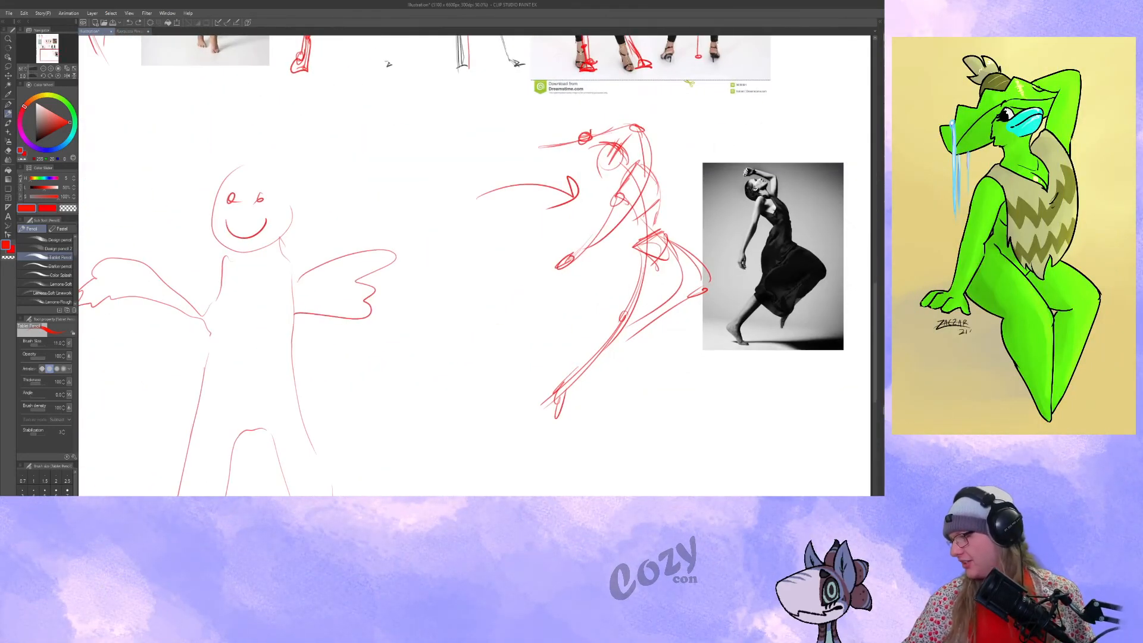
{"action": "key", "text": "ctrl+v"}
{"action": "left_click_drag", "start_coordinate": [432, 69], "coordinate": [743, 465]}
{"action": "left_click_drag", "start_coordinate": [742, 466], "coordinate": [611, 350]}
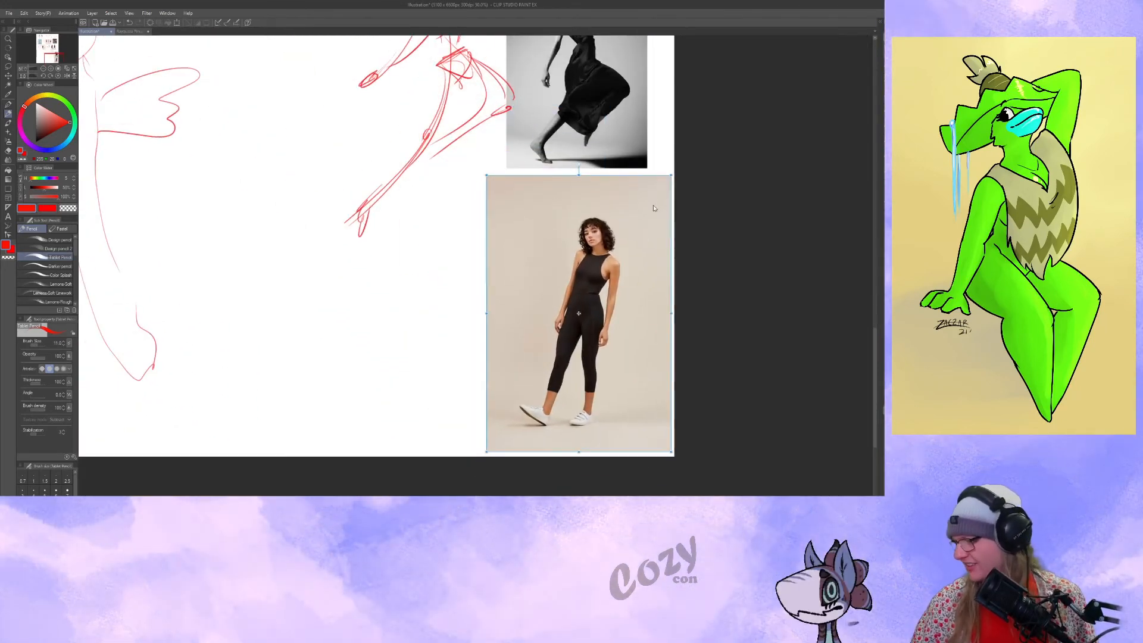
{"action": "left_click_drag", "start_coordinate": [670, 176], "coordinate": [632, 232]}
{"action": "left_click_drag", "start_coordinate": [632, 232], "coordinate": [599, 212]}
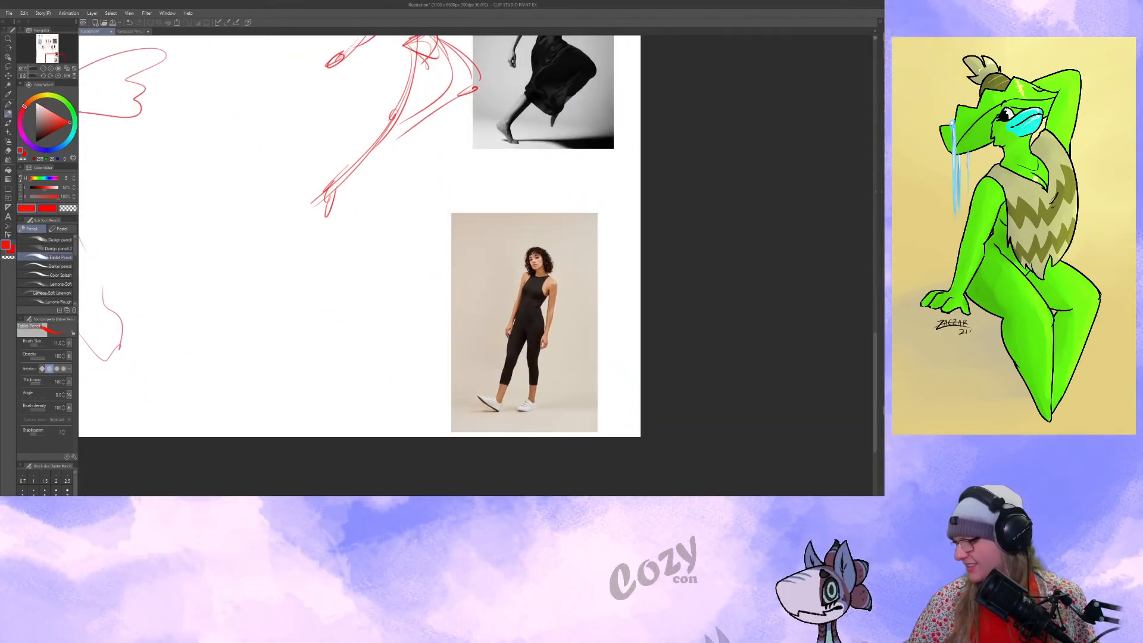
Sketch a head circle with tilted guidelines and a curved line of action beside the black-jumpsuit photo.
{"action": "left_click", "coordinate": [53, 69]}
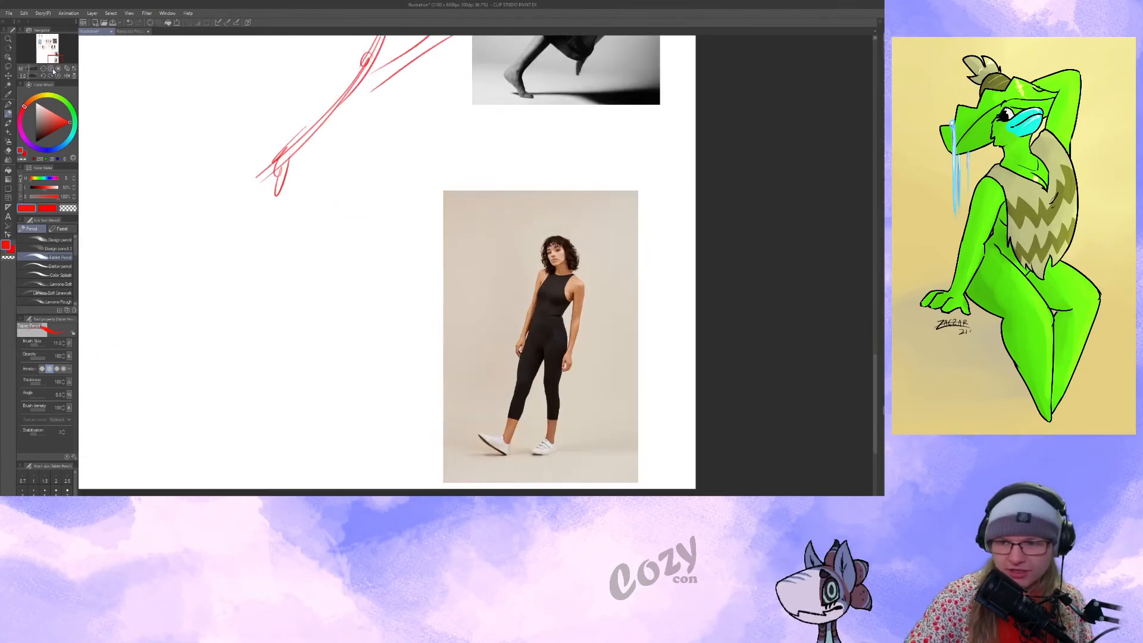
{"action": "left_click", "coordinate": [52, 69]}
{"action": "left_click_drag", "start_coordinate": [412, 222], "coordinate": [441, 212]}
{"action": "left_click_drag", "start_coordinate": [473, 276], "coordinate": [533, 274]}
{"action": "left_click_drag", "start_coordinate": [376, 270], "coordinate": [371, 212]}
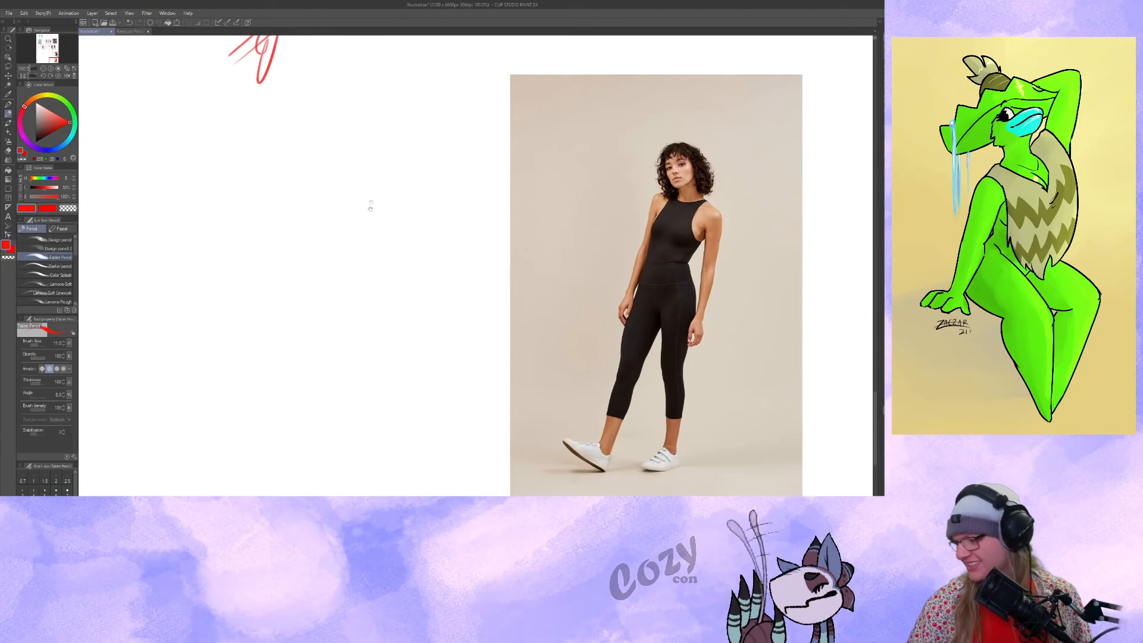
{"action": "left_click_drag", "start_coordinate": [395, 127], "coordinate": [392, 180]}
{"action": "mouse_move", "coordinate": [423, 144]}
{"action": "left_mouse_down"}
{"action": "mouse_move", "coordinate": [373, 153]}
{"action": "mouse_move", "coordinate": [382, 255]}
{"action": "left_mouse_up"}
{"action": "mouse_move", "coordinate": [400, 170]}
{"action": "left_mouse_down"}
{"action": "mouse_move", "coordinate": [379, 250]}
{"action": "mouse_move", "coordinate": [390, 324]}
{"action": "left_mouse_up"}
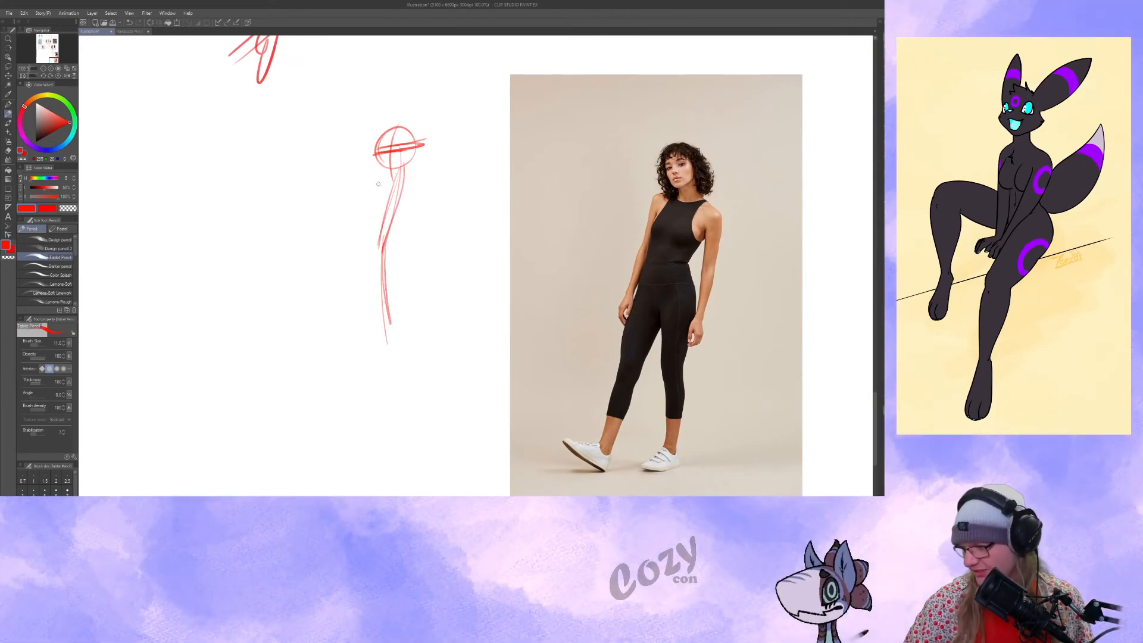
Block in the jumpsuit figure's tilted shoulders and rib cage, triangular pelvis, straight supporting leg, and outstretched leg with its raised foot.
{"action": "left_click_drag", "start_coordinate": [393, 185], "coordinate": [429, 197]}
{"action": "mouse_move", "coordinate": [369, 191]}
{"action": "left_mouse_down"}
{"action": "mouse_move", "coordinate": [368, 258]}
{"action": "mouse_move", "coordinate": [370, 243]}
{"action": "mouse_move", "coordinate": [410, 241]}
{"action": "left_mouse_up"}
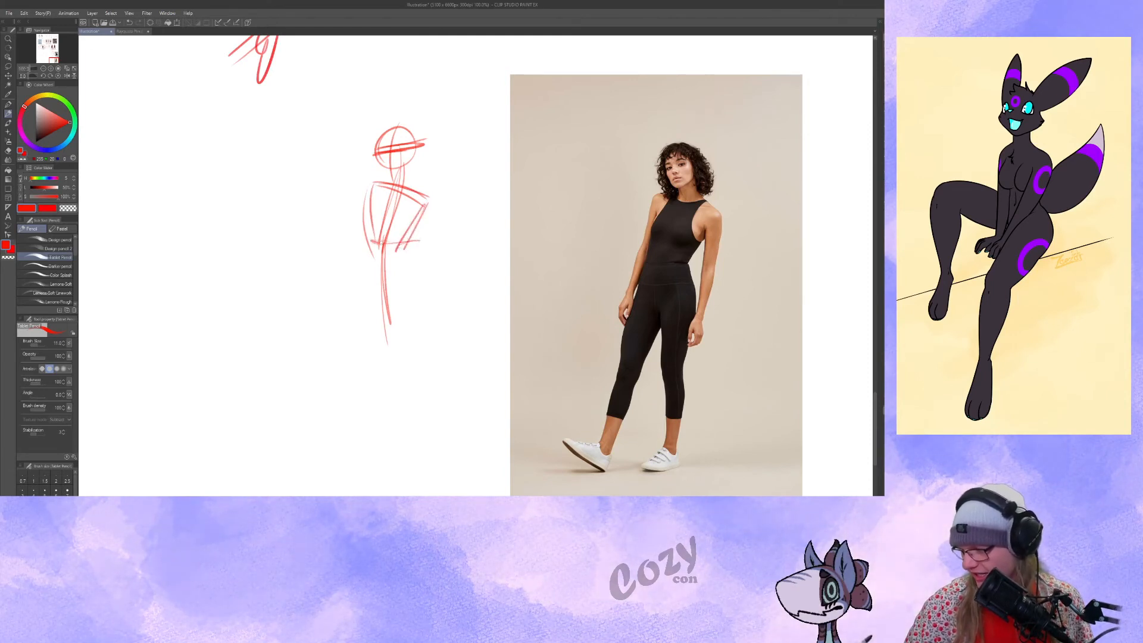
{"action": "mouse_move", "coordinate": [410, 280]}
{"action": "left_mouse_down"}
{"action": "mouse_move", "coordinate": [383, 324]}
{"action": "mouse_move", "coordinate": [390, 308]}
{"action": "mouse_move", "coordinate": [392, 468]}
{"action": "left_mouse_up"}
{"action": "scroll", "coordinate": [399, 298], "scroll_direction": "down", "scroll_amount": 1}
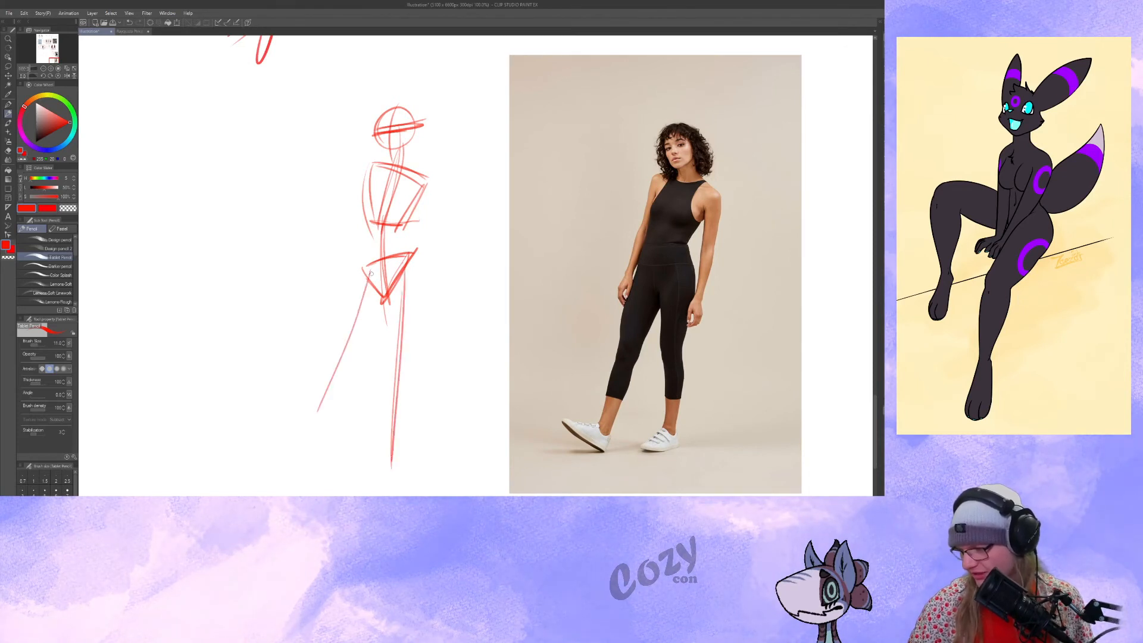
{"action": "left_click_drag", "start_coordinate": [365, 277], "coordinate": [289, 432]}
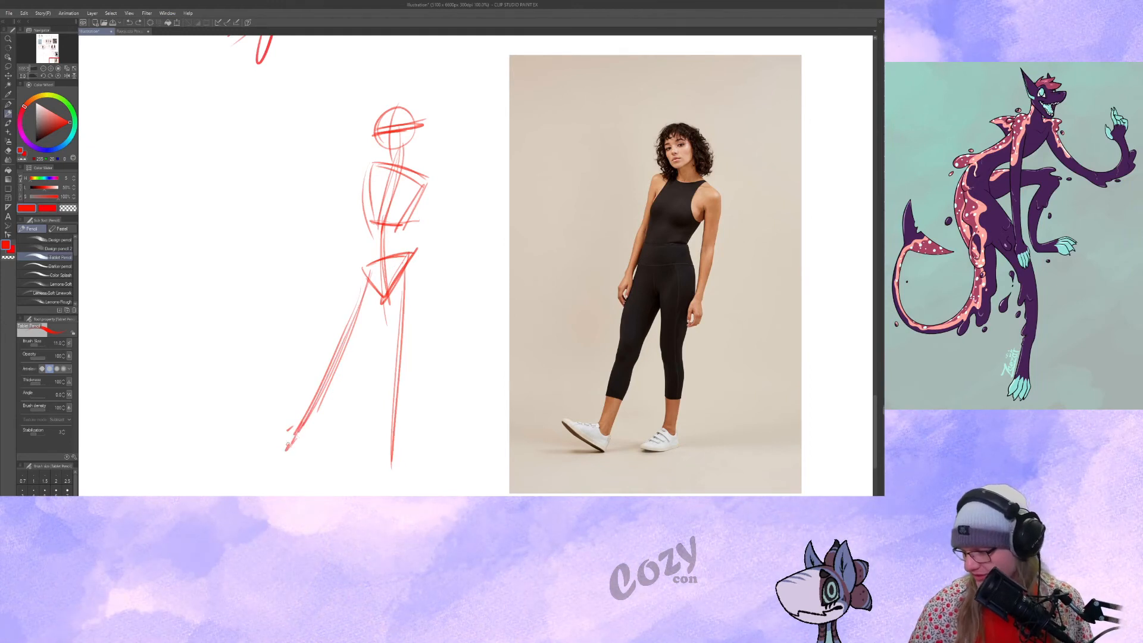
{"action": "left_click_drag", "start_coordinate": [257, 430], "coordinate": [299, 450]}
{"action": "scroll", "coordinate": [364, 396], "scroll_direction": "up", "scroll_amount": 1}
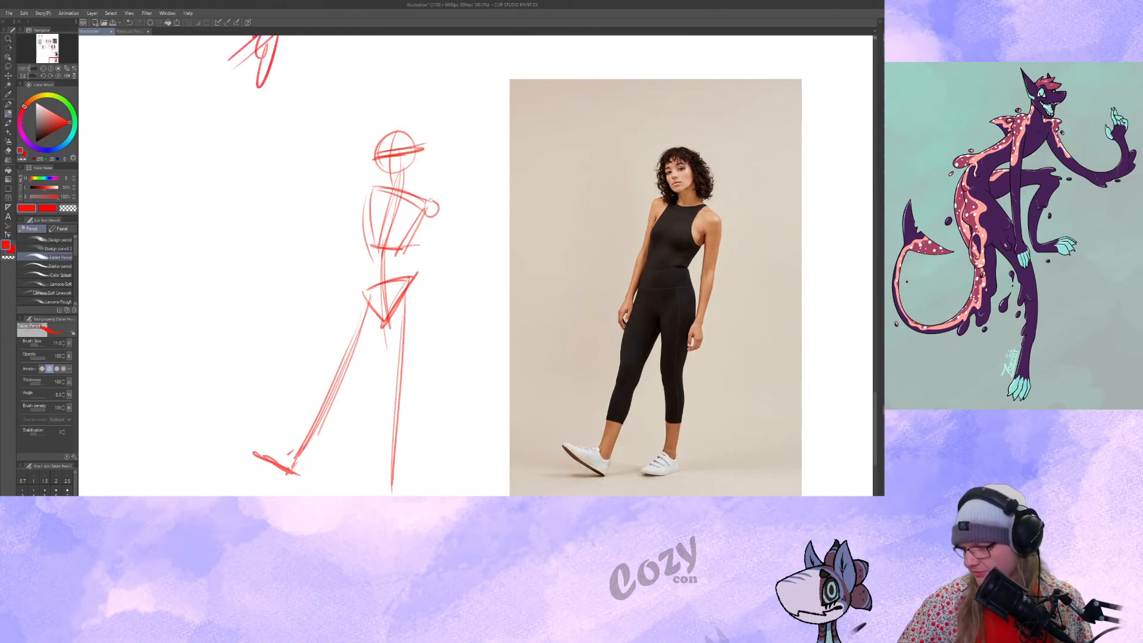
Add a shoulder circle and loose lines for both arms, plus a long curved tail sweeping down from the pelvis.
{"action": "left_click_drag", "start_coordinate": [430, 200], "coordinate": [425, 356]}
{"action": "left_click_drag", "start_coordinate": [359, 307], "coordinate": [368, 185]}
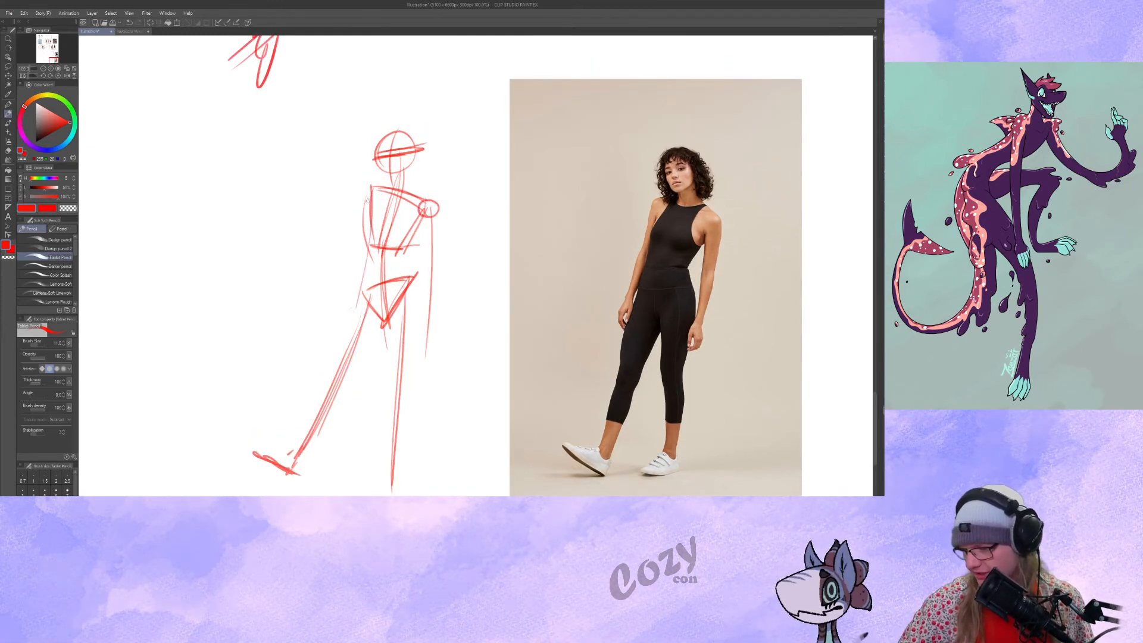
{"action": "left_click_drag", "start_coordinate": [360, 321], "coordinate": [358, 304]}
{"action": "mouse_move", "coordinate": [392, 222]}
{"action": "left_mouse_down"}
{"action": "mouse_move", "coordinate": [333, 206]}
{"action": "mouse_move", "coordinate": [415, 427]}
{"action": "left_mouse_up"}
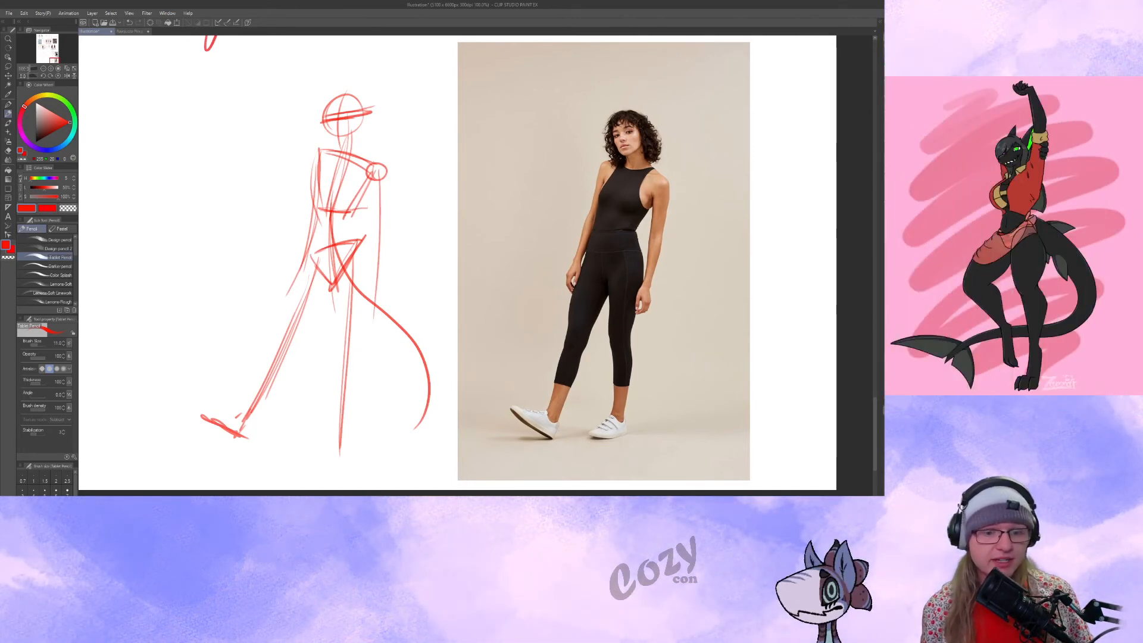
Contour the waist between rib cage and pelvis, and reinforce the rib cage with a bold oval and lower arch.
{"action": "left_click_drag", "start_coordinate": [420, 242], "coordinate": [446, 215]}
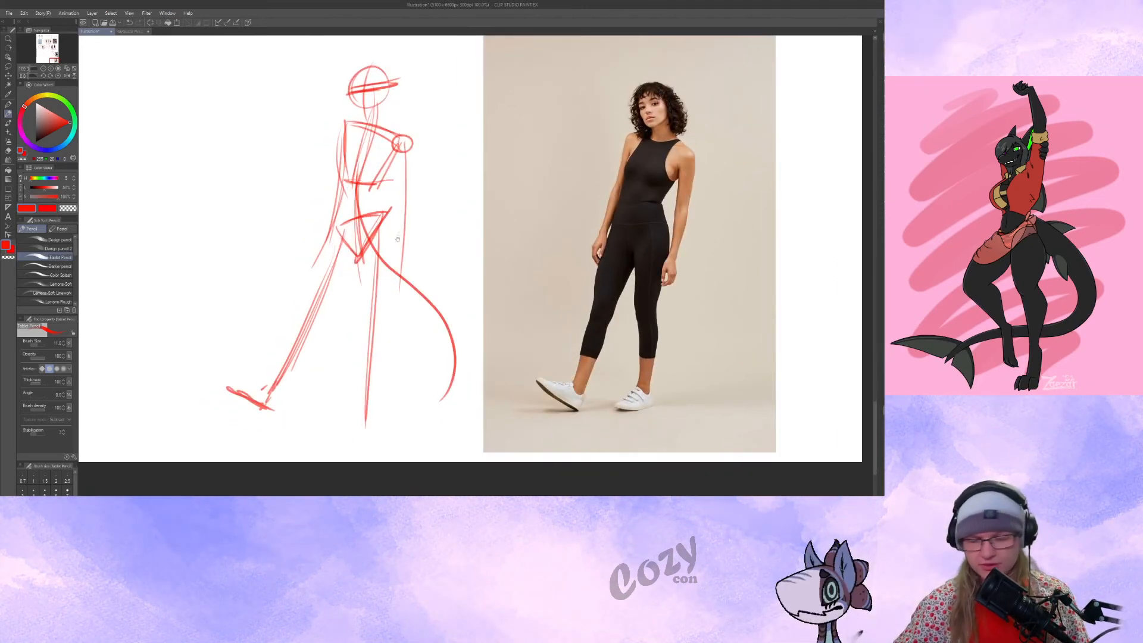
{"action": "left_click_drag", "start_coordinate": [399, 232], "coordinate": [397, 215]}
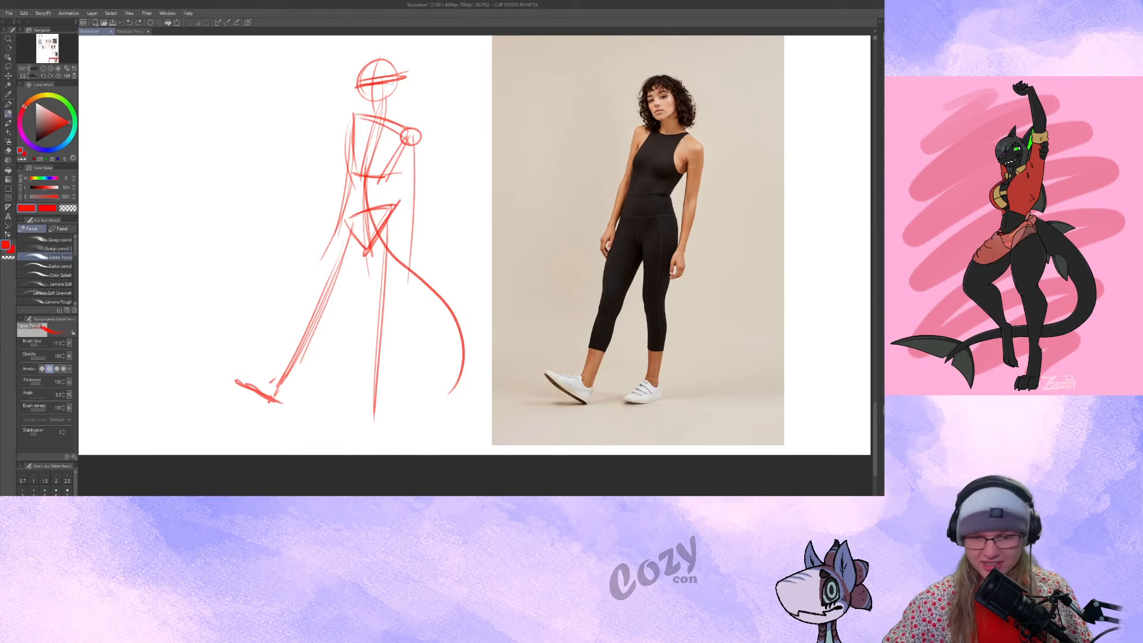
{"action": "left_click_drag", "start_coordinate": [408, 131], "coordinate": [415, 167]}
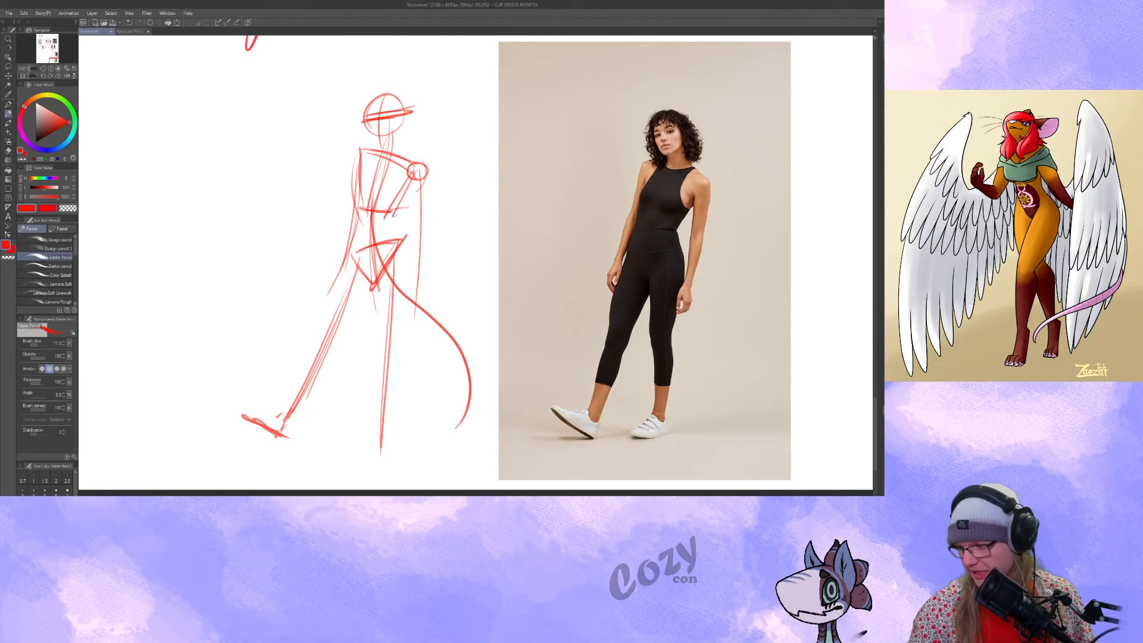
{"action": "mouse_move", "coordinate": [415, 181]}
{"action": "left_mouse_down"}
{"action": "mouse_move", "coordinate": [394, 216]}
{"action": "mouse_move", "coordinate": [408, 246]}
{"action": "left_mouse_up"}
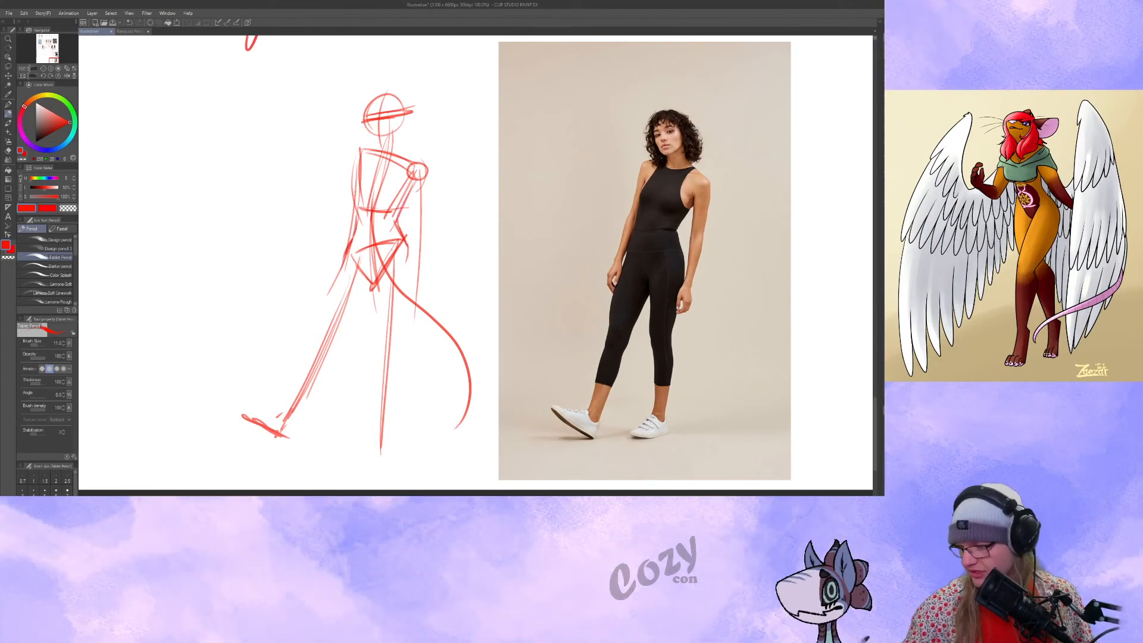
{"action": "left_click_drag", "start_coordinate": [358, 163], "coordinate": [347, 247]}
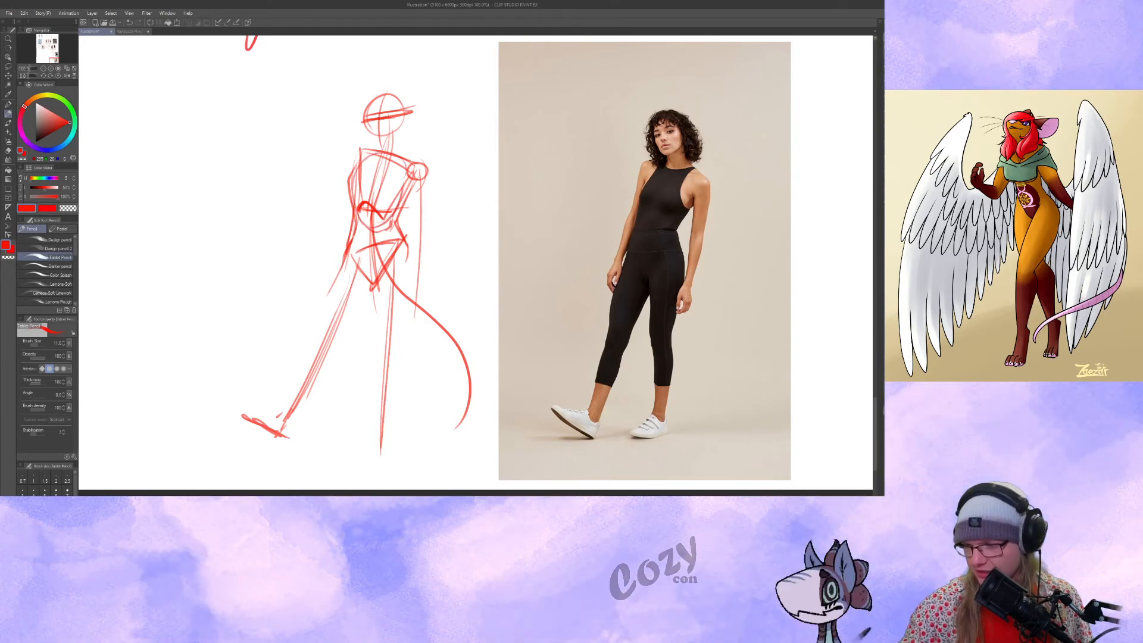
{"action": "left_click_drag", "start_coordinate": [354, 207], "coordinate": [404, 181]}
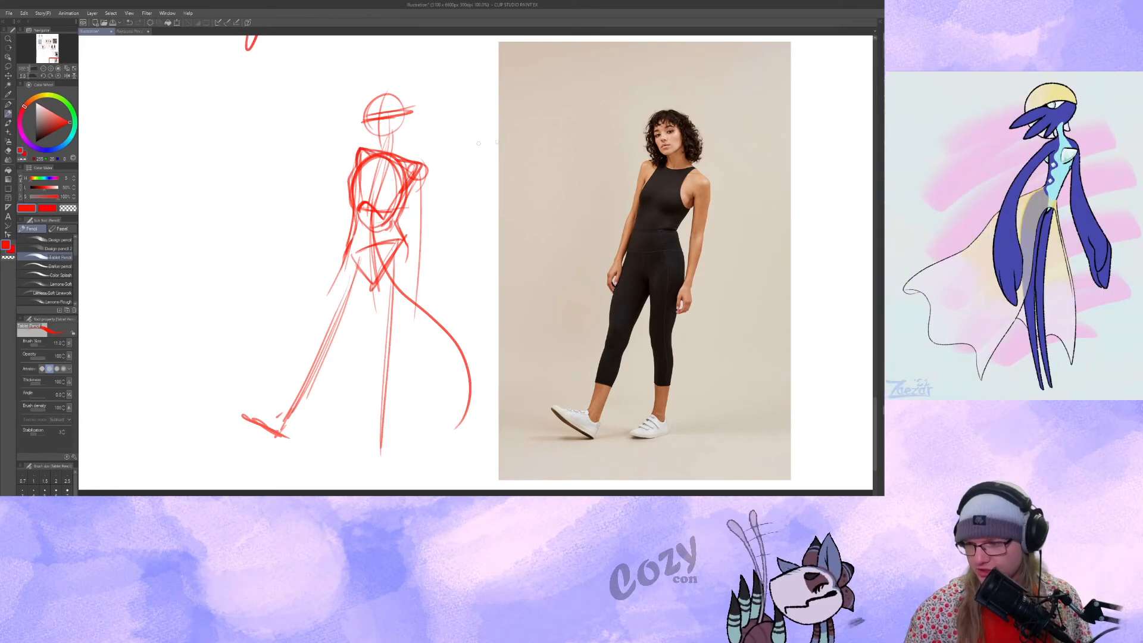
Build the arm nearest the photo with an elbow circle, forearm and hand, and draw a horizontal guideline from elbow across the waist.
{"action": "left_click_drag", "start_coordinate": [470, 208], "coordinate": [458, 200]}
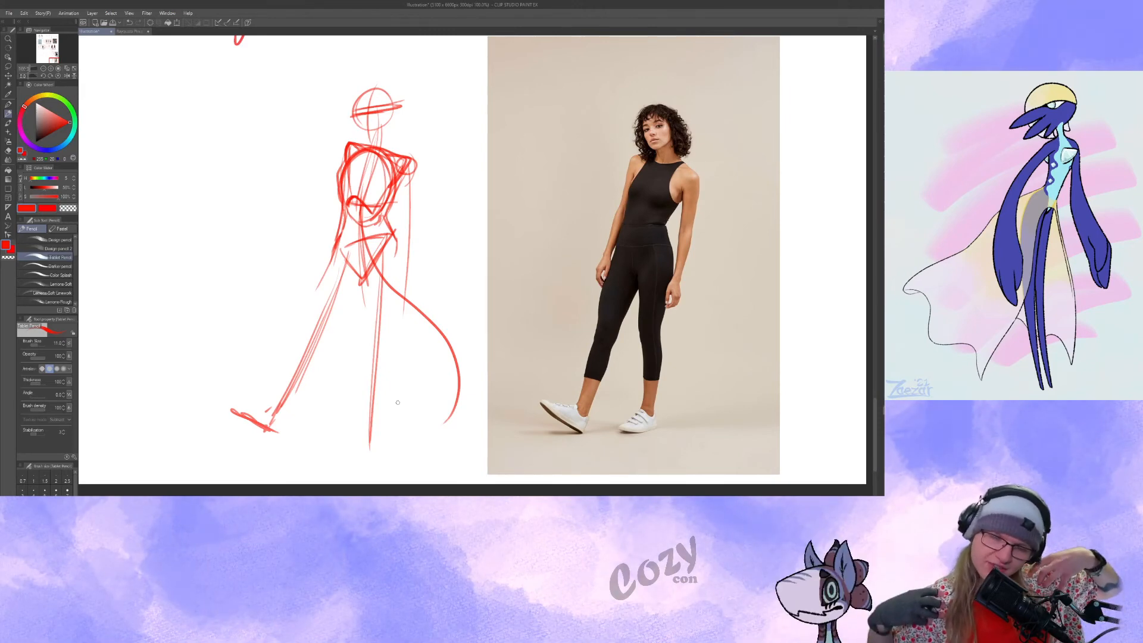
{"action": "left_click_drag", "start_coordinate": [414, 262], "coordinate": [437, 252]}
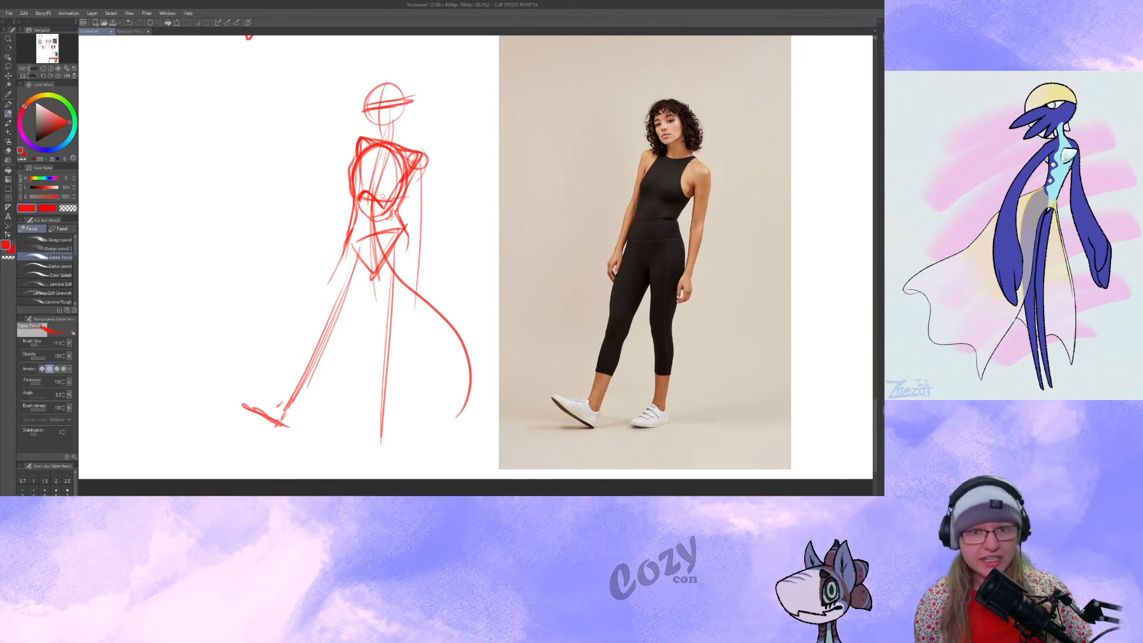
{"action": "mouse_move", "coordinate": [382, 197]}
{"action": "left_mouse_down"}
{"action": "mouse_move", "coordinate": [380, 207]}
{"action": "mouse_move", "coordinate": [410, 230]}
{"action": "left_mouse_up"}
{"action": "left_click_drag", "start_coordinate": [418, 161], "coordinate": [407, 278]}
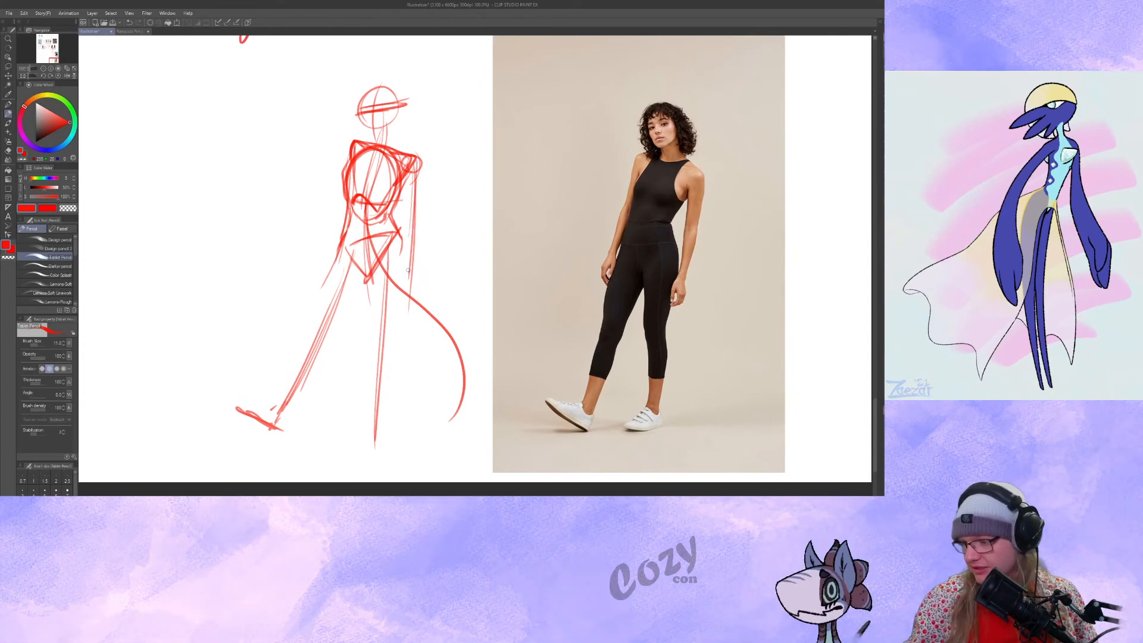
{"action": "left_click_drag", "start_coordinate": [412, 218], "coordinate": [412, 232]}
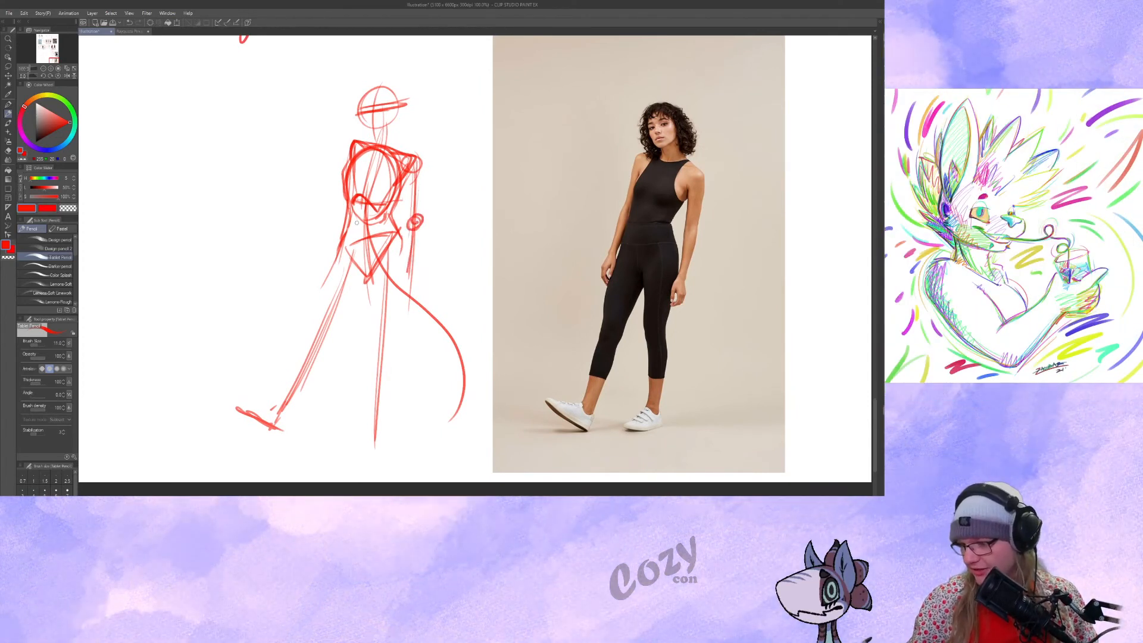
{"action": "left_click_drag", "start_coordinate": [411, 225], "coordinate": [411, 296]}
{"action": "mouse_move", "coordinate": [415, 245]}
{"action": "left_mouse_down"}
{"action": "mouse_move", "coordinate": [405, 228]}
{"action": "mouse_move", "coordinate": [400, 257]}
{"action": "left_mouse_up"}
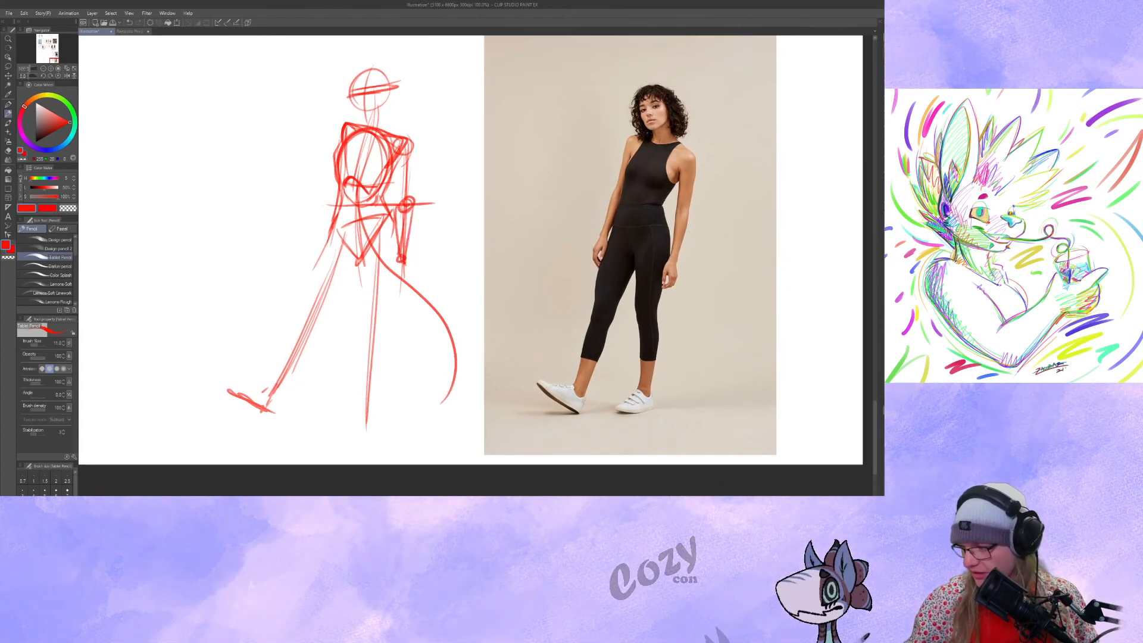
{"action": "left_click_drag", "start_coordinate": [402, 261], "coordinate": [395, 292]}
Flesh out the supporting leg with thigh contours, a curved knee band and a tapering calf.
{"action": "left_click_drag", "start_coordinate": [397, 221], "coordinate": [384, 320]}
{"action": "left_click_drag", "start_coordinate": [358, 255], "coordinate": [362, 318]}
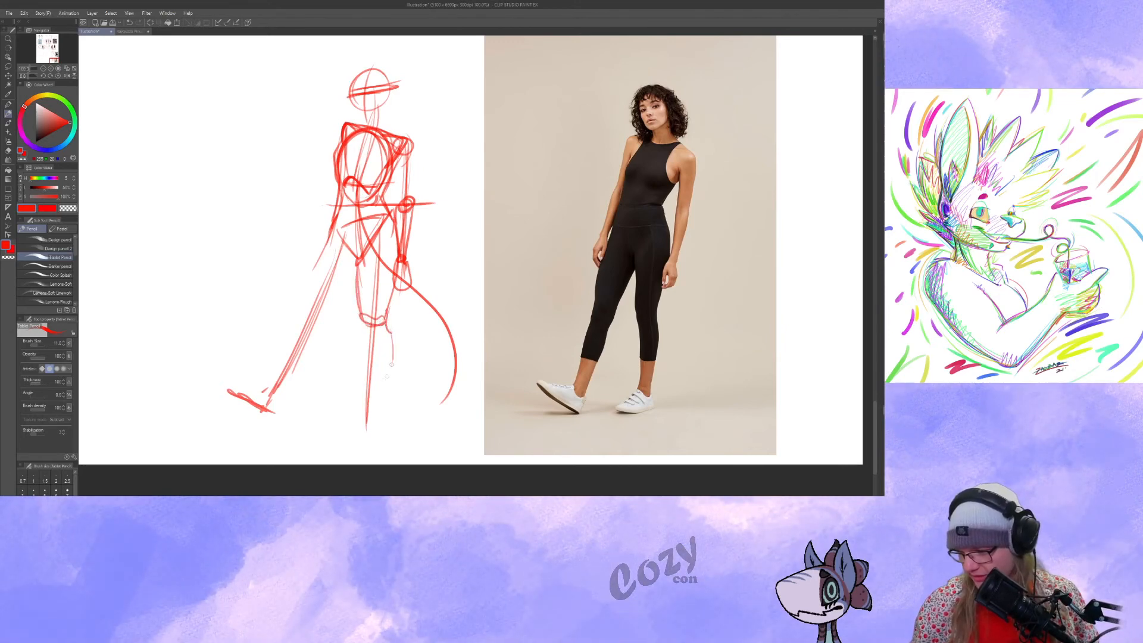
{"action": "mouse_move", "coordinate": [360, 322]}
{"action": "left_mouse_down"}
{"action": "mouse_move", "coordinate": [366, 412]}
{"action": "mouse_move", "coordinate": [369, 359]}
{"action": "left_mouse_up"}
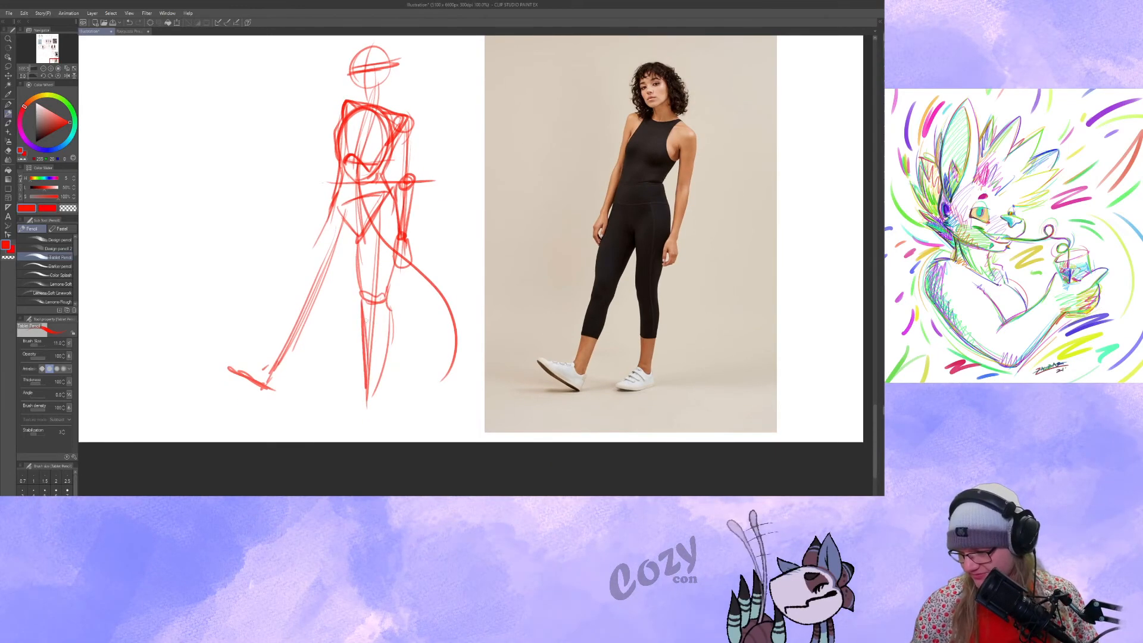
{"action": "left_click_drag", "start_coordinate": [363, 303], "coordinate": [368, 398]}
Flesh out the outstretched leg with thigh, knee and calf contours, and give its raised foot a boxy shape.
{"action": "mouse_move", "coordinate": [309, 279]}
{"action": "left_mouse_down"}
{"action": "mouse_move", "coordinate": [343, 258]}
{"action": "mouse_move", "coordinate": [328, 284]}
{"action": "left_mouse_up"}
{"action": "mouse_move", "coordinate": [332, 203]}
{"action": "left_mouse_down"}
{"action": "mouse_move", "coordinate": [307, 282]}
{"action": "mouse_move", "coordinate": [327, 312]}
{"action": "mouse_move", "coordinate": [291, 356]}
{"action": "left_mouse_up"}
{"action": "left_click_drag", "start_coordinate": [334, 298], "coordinate": [272, 374]}
{"action": "mouse_move", "coordinate": [332, 296]}
{"action": "left_mouse_down"}
{"action": "mouse_move", "coordinate": [305, 331]}
{"action": "mouse_move", "coordinate": [303, 279]}
{"action": "left_mouse_up"}
{"action": "left_click_drag", "start_coordinate": [351, 416], "coordinate": [355, 429]}
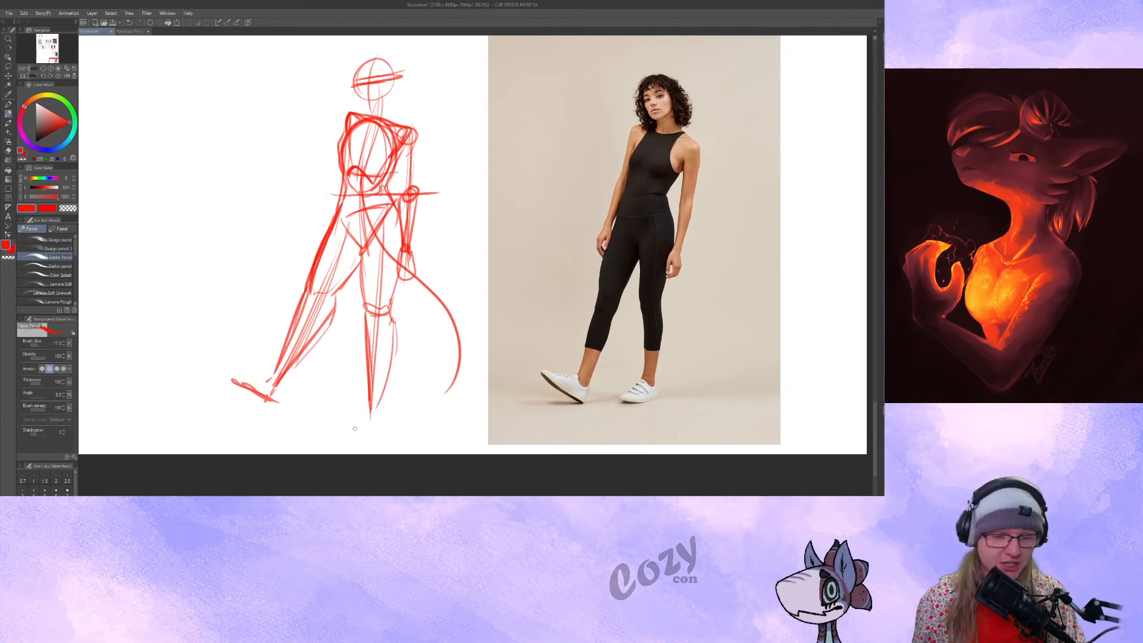
{"action": "left_click_drag", "start_coordinate": [355, 429], "coordinate": [367, 416]}
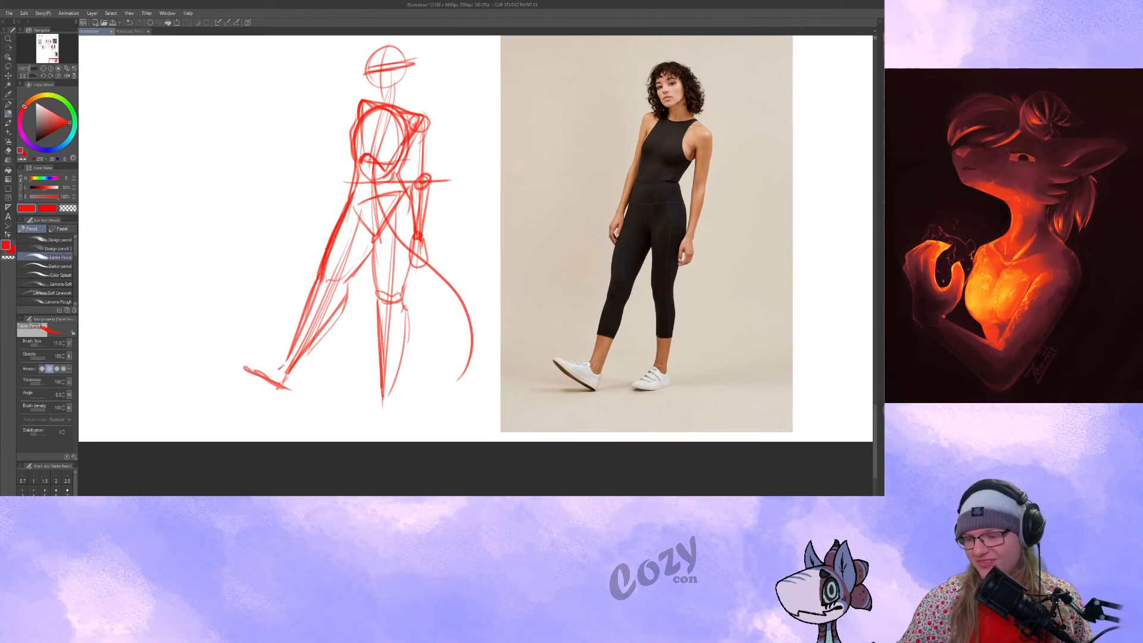
{"action": "mouse_move", "coordinate": [279, 366]}
{"action": "left_mouse_down"}
{"action": "mouse_move", "coordinate": [243, 356]}
{"action": "mouse_move", "coordinate": [245, 368]}
{"action": "left_mouse_up"}
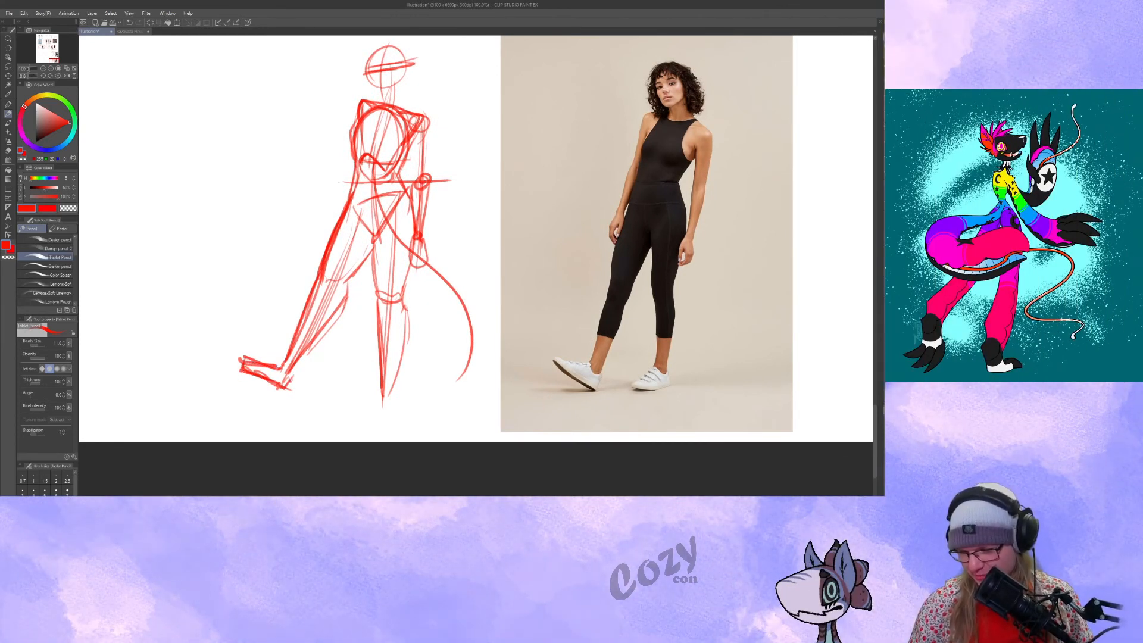
Contour the far arm and hand, and define the figure's neck, shoulder slope, jaw and rounded top of the head.
{"action": "left_click_drag", "start_coordinate": [381, 257], "coordinate": [362, 335]}
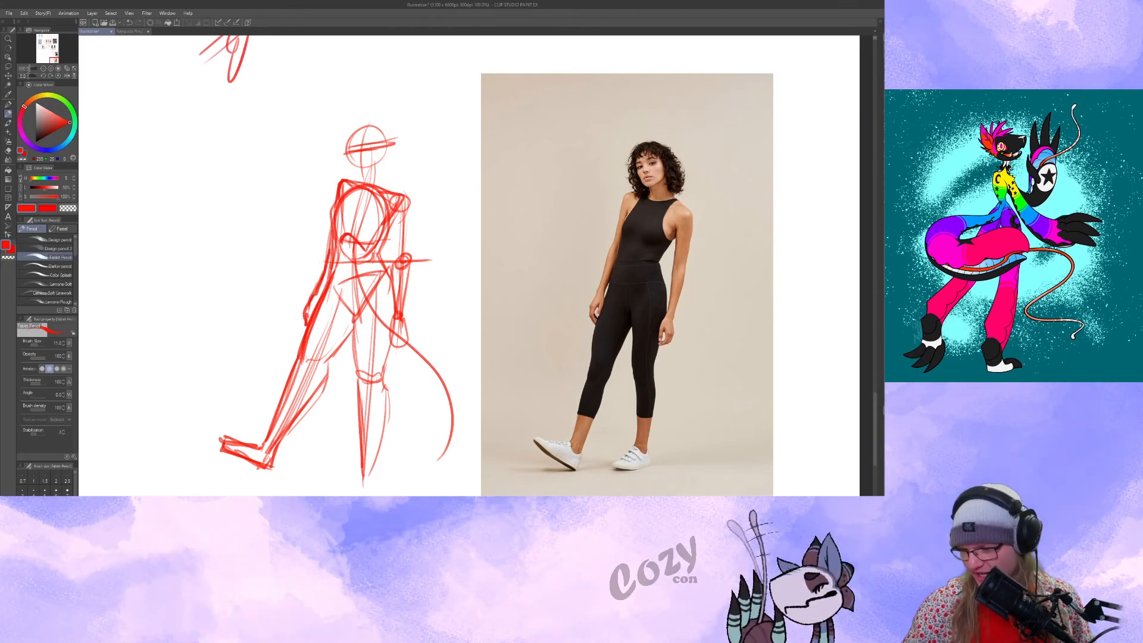
{"action": "left_click_drag", "start_coordinate": [348, 182], "coordinate": [343, 192]}
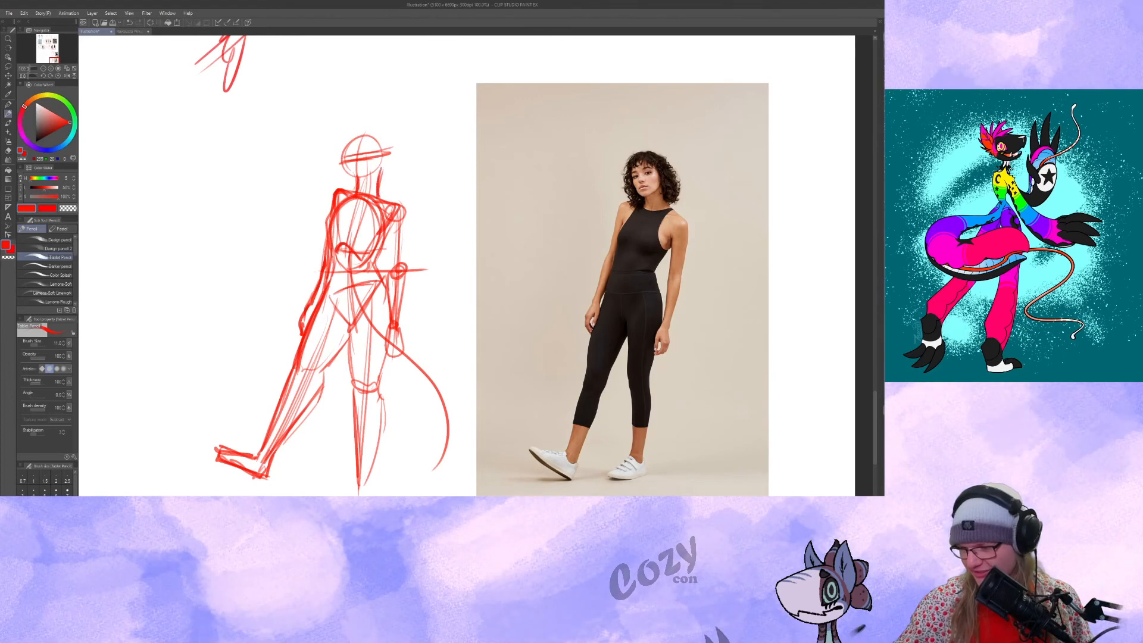
{"action": "left_click_drag", "start_coordinate": [356, 184], "coordinate": [361, 193]}
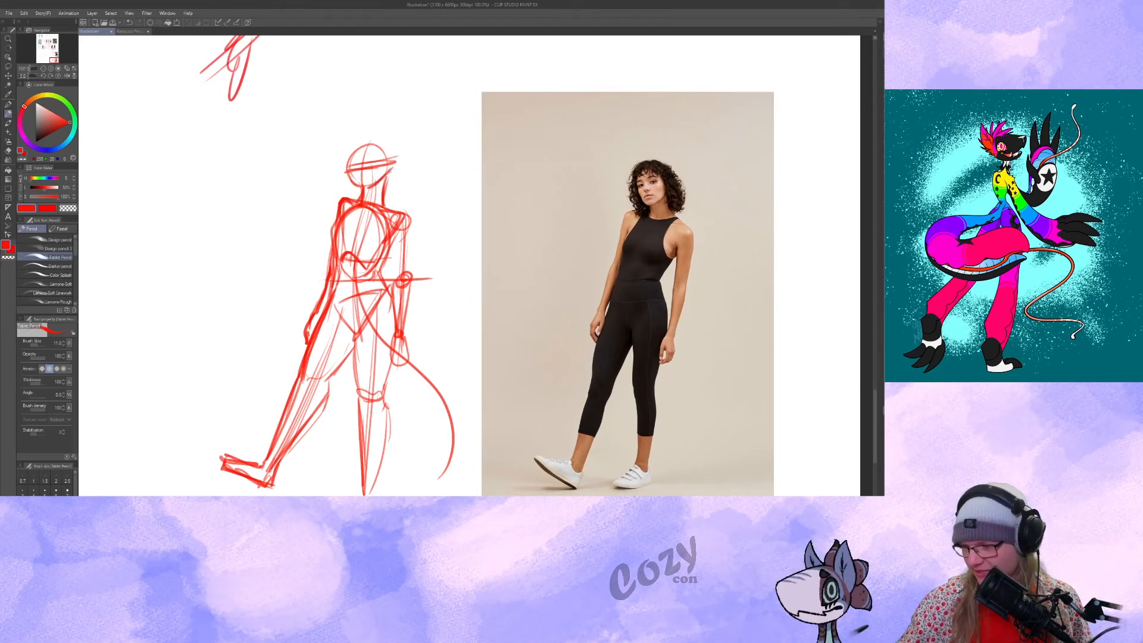
{"action": "left_click_drag", "start_coordinate": [350, 152], "coordinate": [391, 145]}
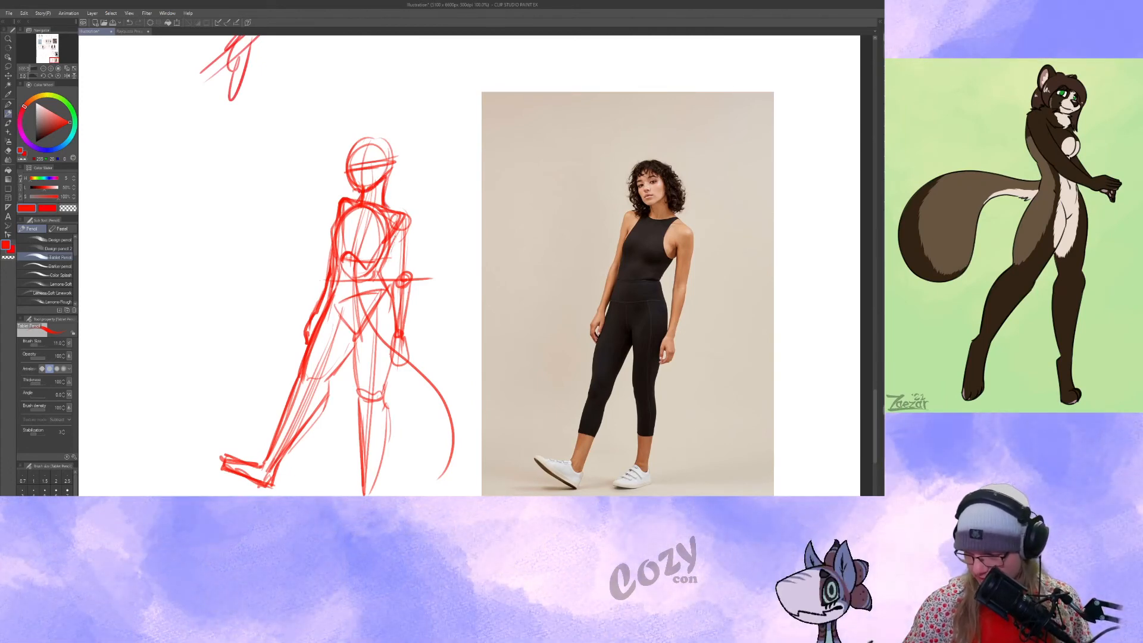
Trace the curve from waist to hip in red on the black-jumpsuit photo.
{"action": "left_click_drag", "start_coordinate": [382, 281], "coordinate": [397, 313]}
{"action": "left_click_drag", "start_coordinate": [420, 409], "coordinate": [401, 364]}
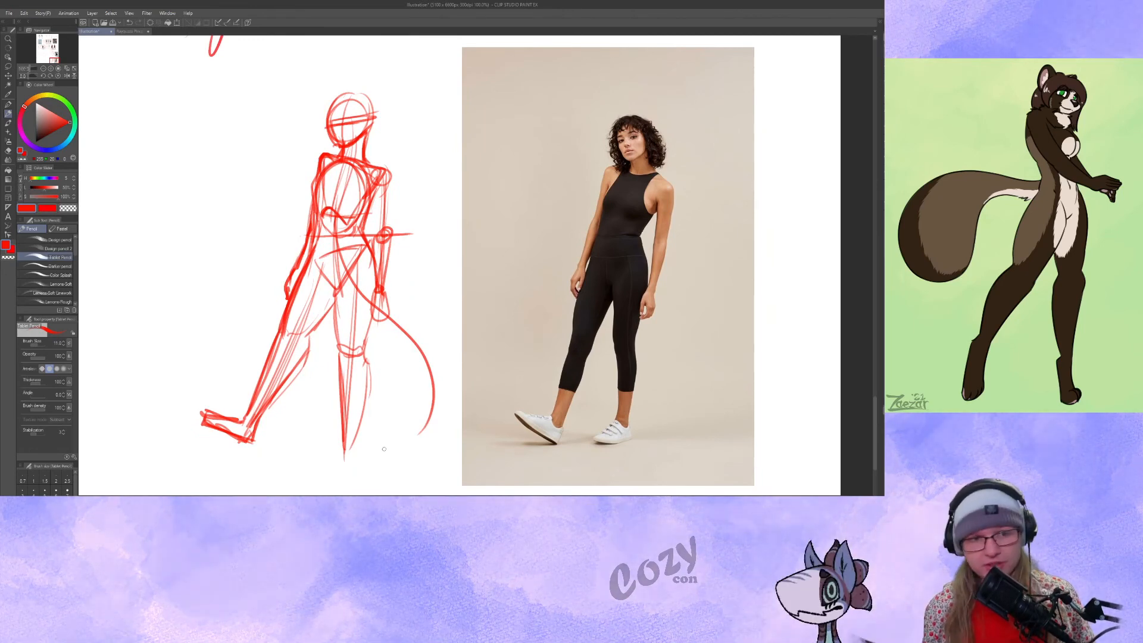
{"action": "left_click_drag", "start_coordinate": [384, 449], "coordinate": [256, 446]}
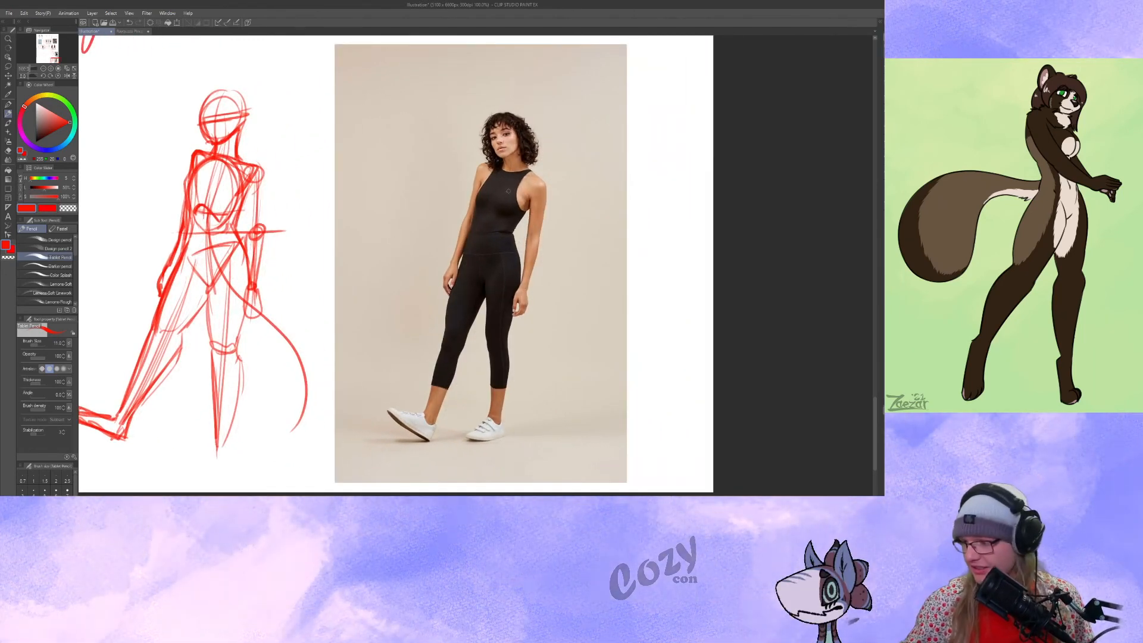
{"action": "left_click_drag", "start_coordinate": [526, 212], "coordinate": [518, 266]}
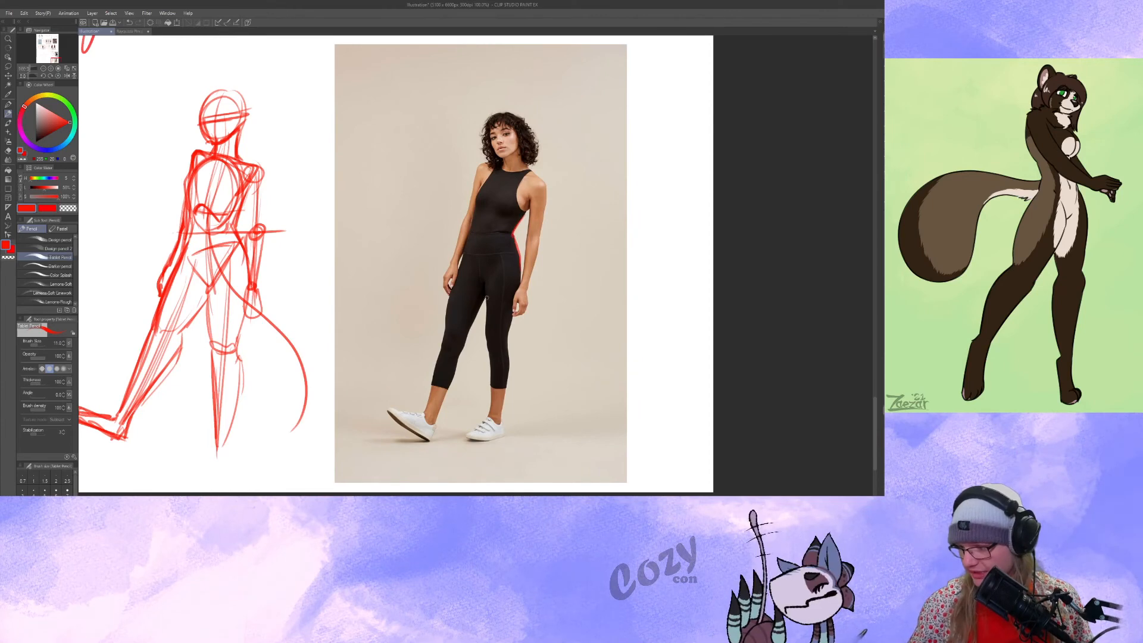
{"action": "left_click_drag", "start_coordinate": [324, 272], "coordinate": [455, 277]}
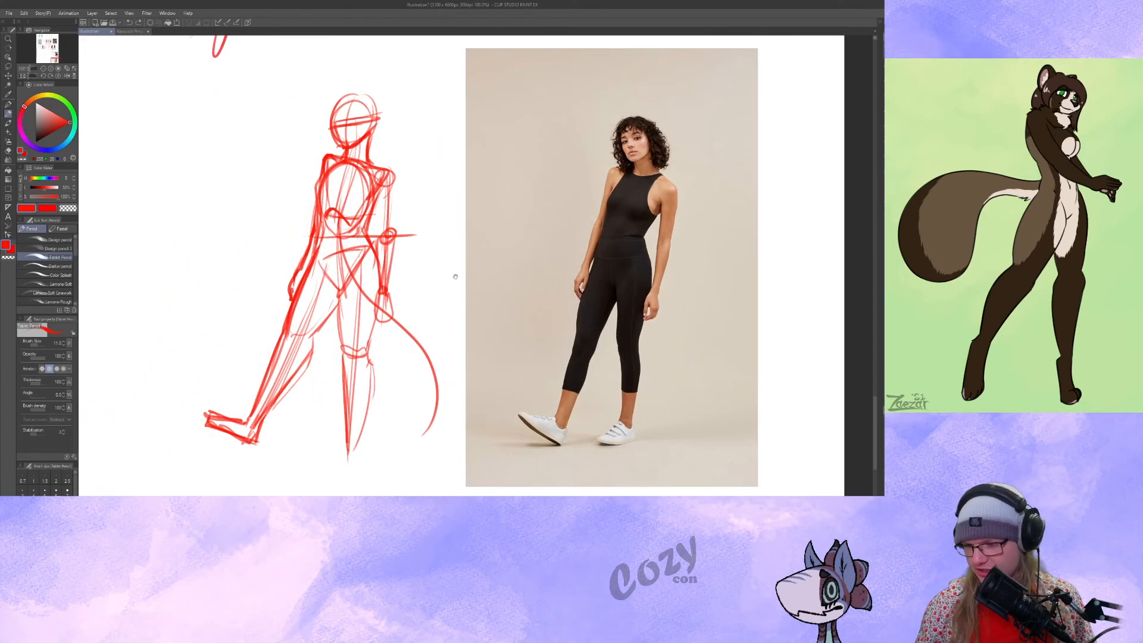
Examine the finished jumpsuit gesture beside its photo, and the rows of gesture studies and references across the whole page.
{"action": "mouse_move", "coordinate": [484, 312]}
{"action": "left_mouse_down"}
{"action": "mouse_move", "coordinate": [492, 337]}
{"action": "mouse_move", "coordinate": [488, 321]}
{"action": "left_mouse_up"}
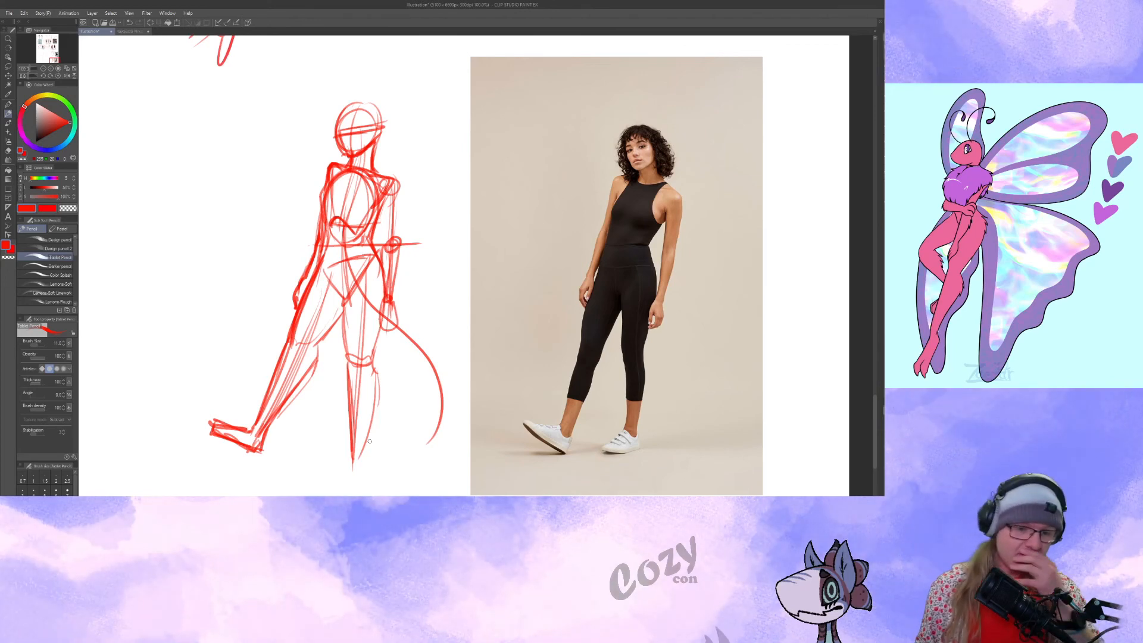
{"action": "left_click_drag", "start_coordinate": [446, 246], "coordinate": [482, 229]}
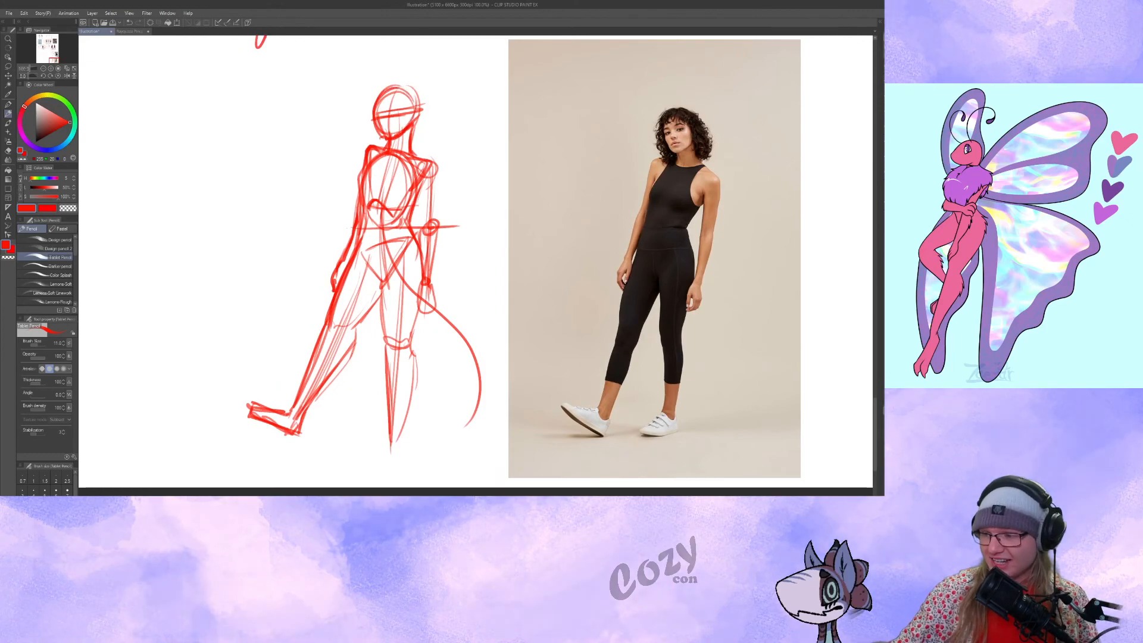
{"action": "left_click", "coordinate": [44, 69]}
{"action": "left_click", "coordinate": [43, 69]}
{"action": "left_click", "coordinate": [44, 68]}
{"action": "left_click", "coordinate": [43, 69]}
{"action": "mouse_move", "coordinate": [421, 251]}
{"action": "left_mouse_down"}
{"action": "mouse_move", "coordinate": [574, 349]}
{"action": "mouse_move", "coordinate": [504, 492]}
{"action": "left_mouse_up"}
{"action": "left_click_drag", "start_coordinate": [402, 391], "coordinate": [369, 487]}
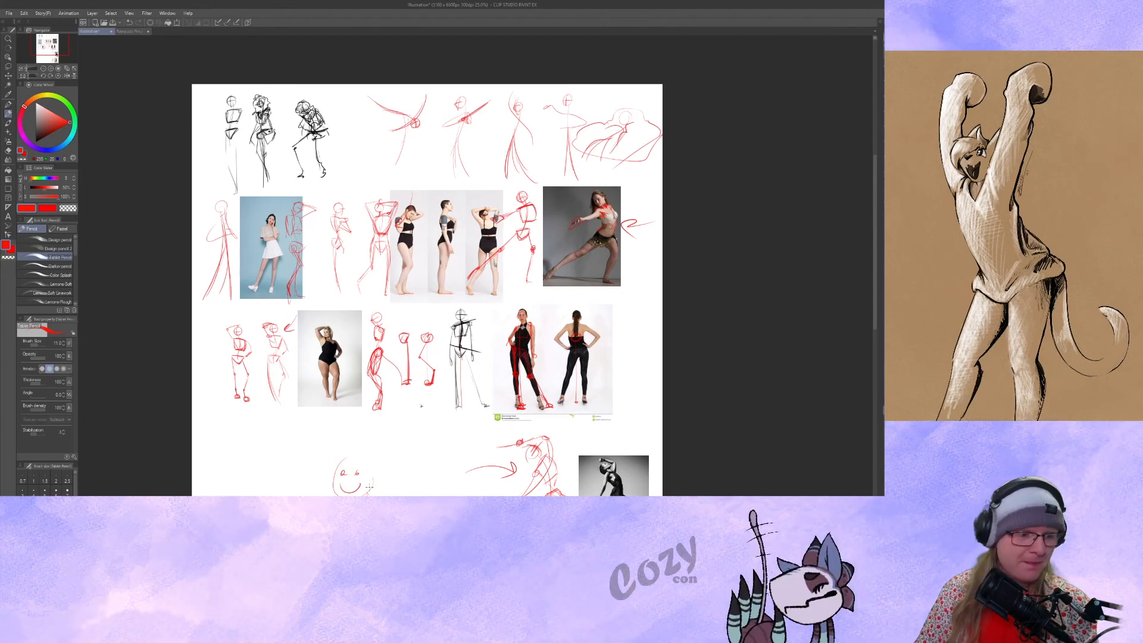
{"action": "left_click_drag", "start_coordinate": [446, 370], "coordinate": [419, 313]}
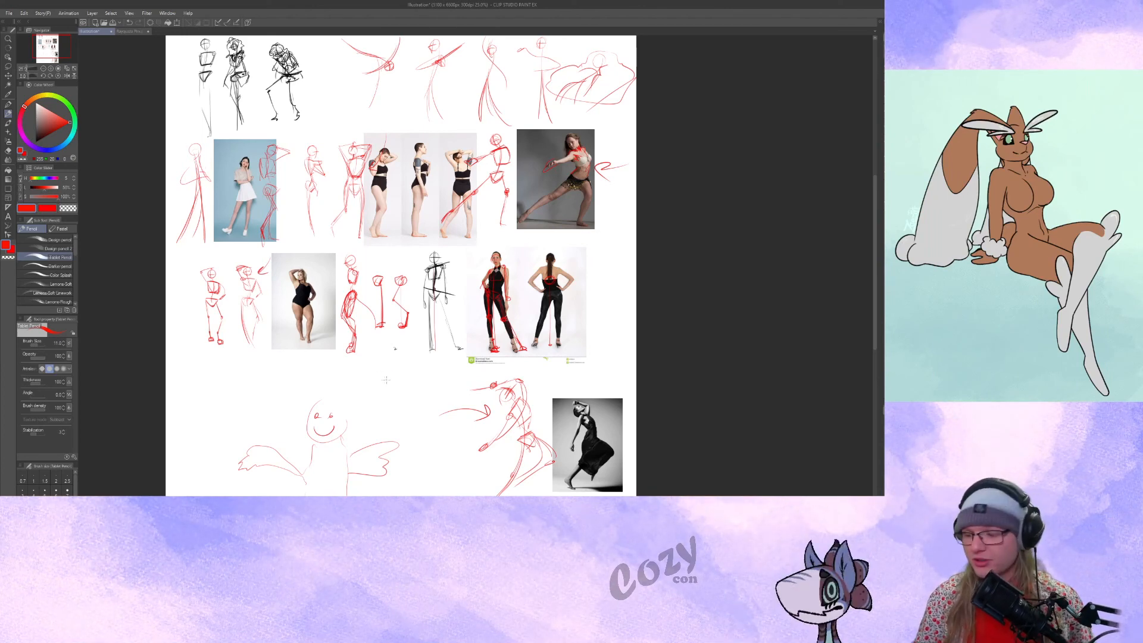
{"action": "scroll", "coordinate": [390, 298], "scroll_direction": "down", "scroll_amount": 3}
{"action": "mouse_move", "coordinate": [395, 218]}
{"action": "left_mouse_down"}
{"action": "mouse_move", "coordinate": [395, 239]}
{"action": "mouse_move", "coordinate": [427, 199]}
{"action": "mouse_move", "coordinate": [420, 225]}
{"action": "left_mouse_up"}
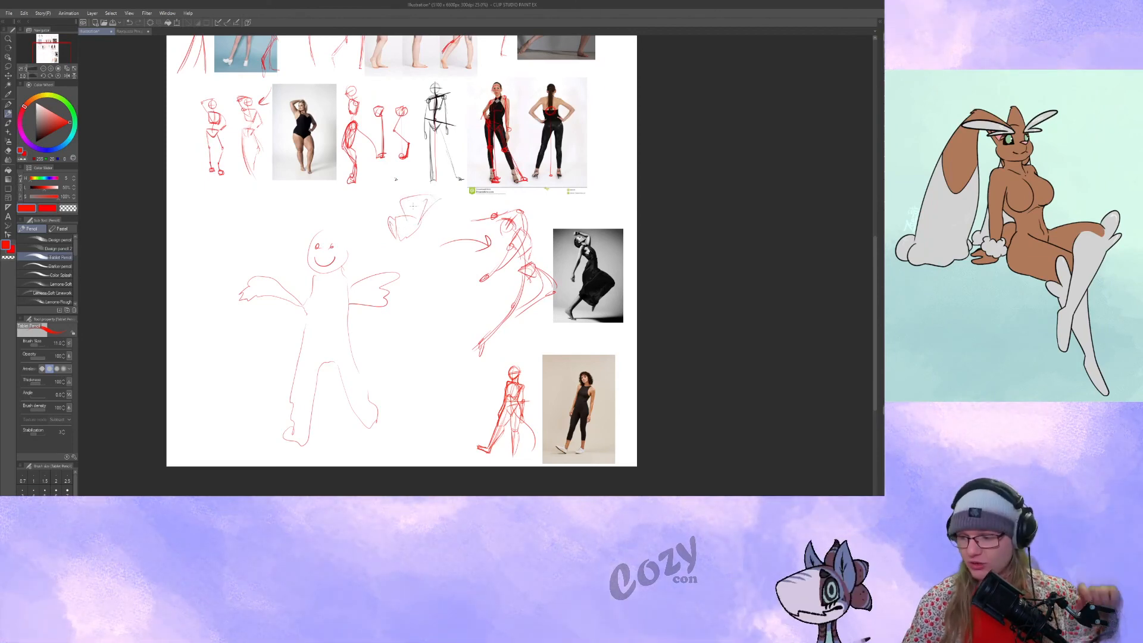
{"action": "scroll", "coordinate": [421, 205], "scroll_direction": "down", "scroll_amount": 2}
{"action": "key", "text": "ctrl+z"}
{"action": "key", "text": "ctrl+z"}
{"action": "key", "text": "ctrl+z"}
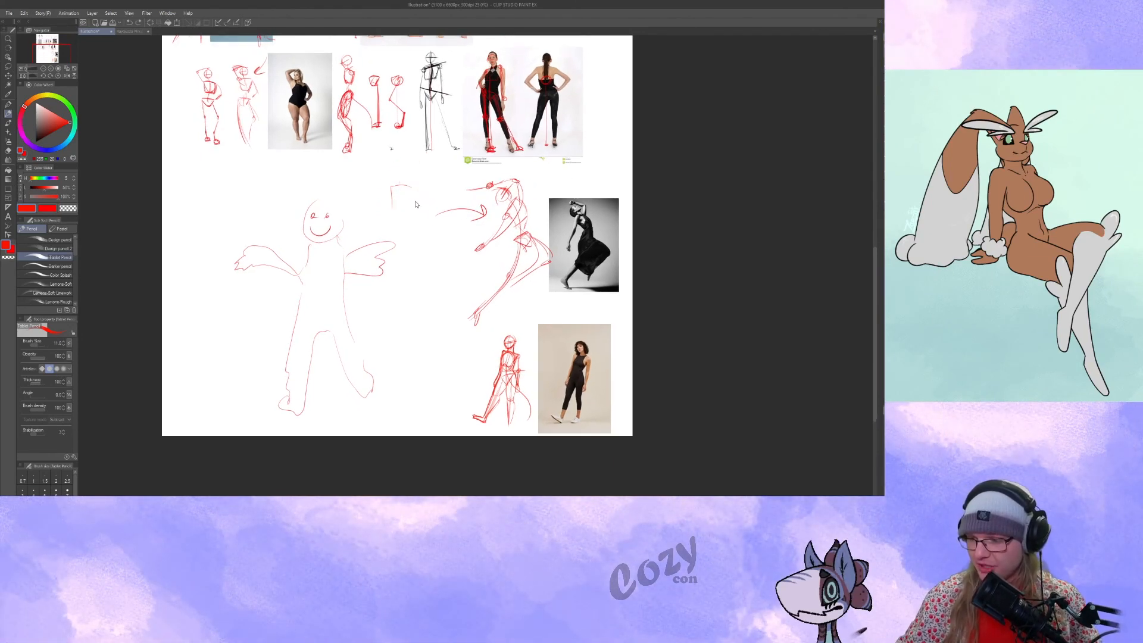
Sketch a small upright red hand with fingers held together, a separate thumb and a rounded palm, between the smiling figure and the arrow.
{"action": "scroll", "coordinate": [417, 208], "scroll_direction": "up", "scroll_amount": 2}
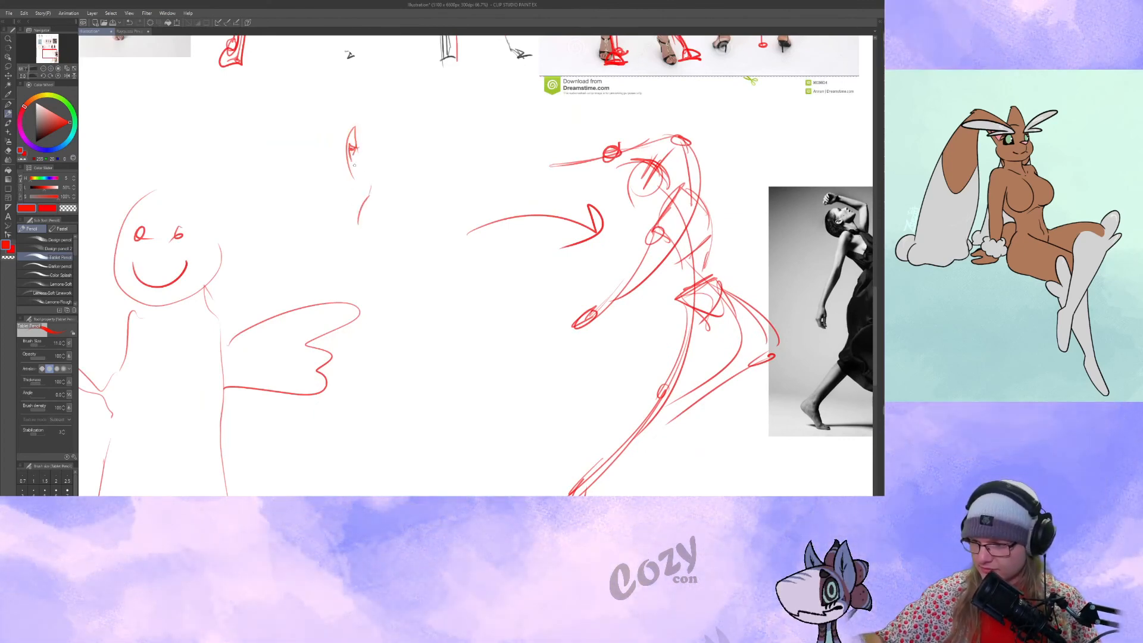
{"action": "left_click_drag", "start_coordinate": [353, 156], "coordinate": [370, 182]}
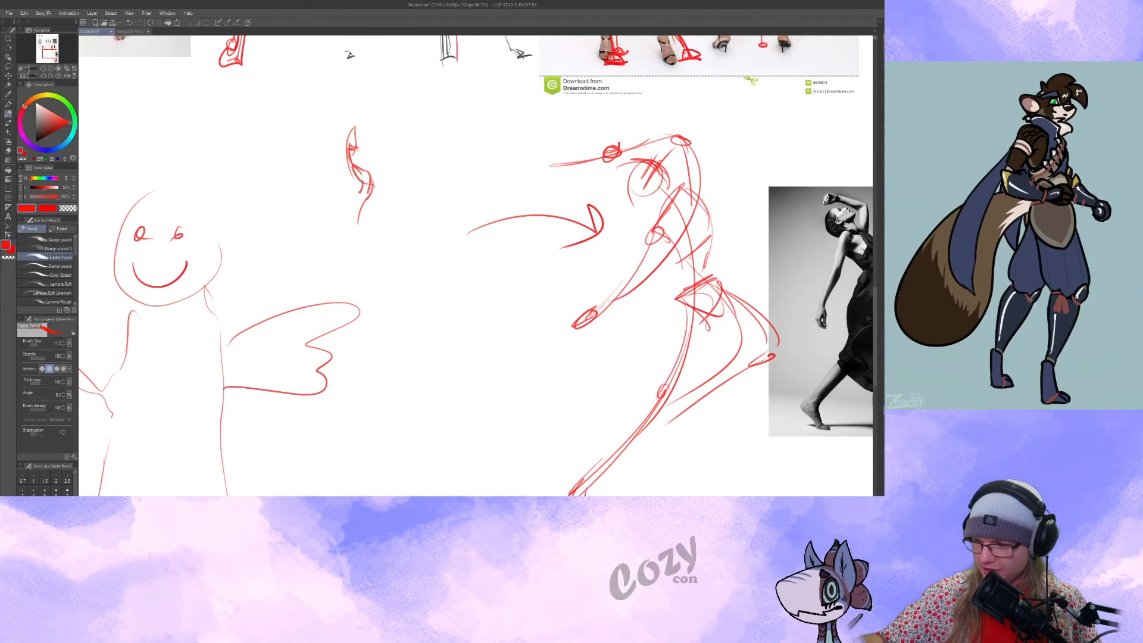
{"action": "mouse_move", "coordinate": [356, 159]}
{"action": "left_mouse_down"}
{"action": "mouse_move", "coordinate": [353, 128]}
{"action": "mouse_move", "coordinate": [352, 152]}
{"action": "left_mouse_up"}
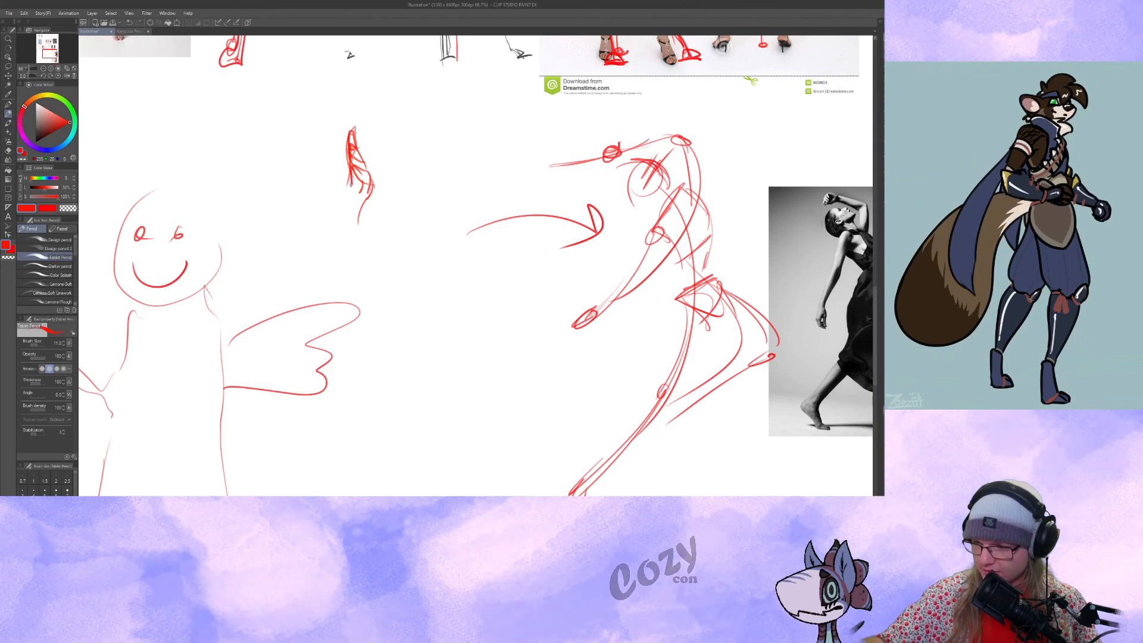
{"action": "mouse_move", "coordinate": [337, 159]}
{"action": "left_mouse_down"}
{"action": "mouse_move", "coordinate": [348, 224]}
{"action": "mouse_move", "coordinate": [359, 210]}
{"action": "left_mouse_up"}
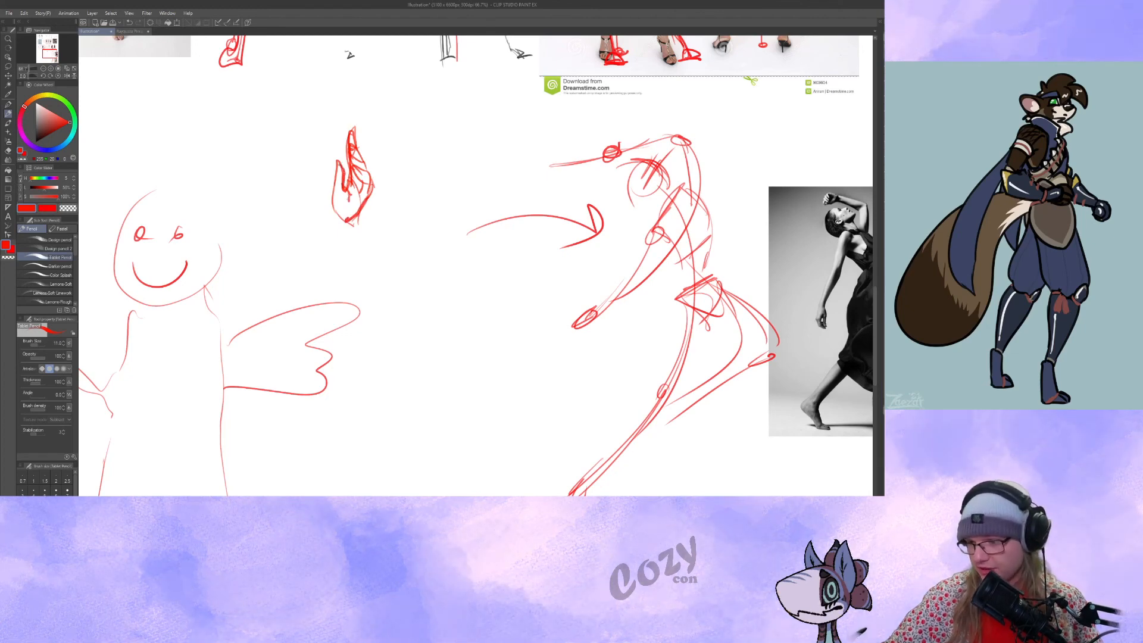
{"action": "mouse_move", "coordinate": [330, 195]}
{"action": "left_mouse_down"}
{"action": "mouse_move", "coordinate": [338, 164]}
{"action": "mouse_move", "coordinate": [346, 186]}
{"action": "mouse_move", "coordinate": [350, 173]}
{"action": "mouse_move", "coordinate": [333, 209]}
{"action": "left_mouse_up"}
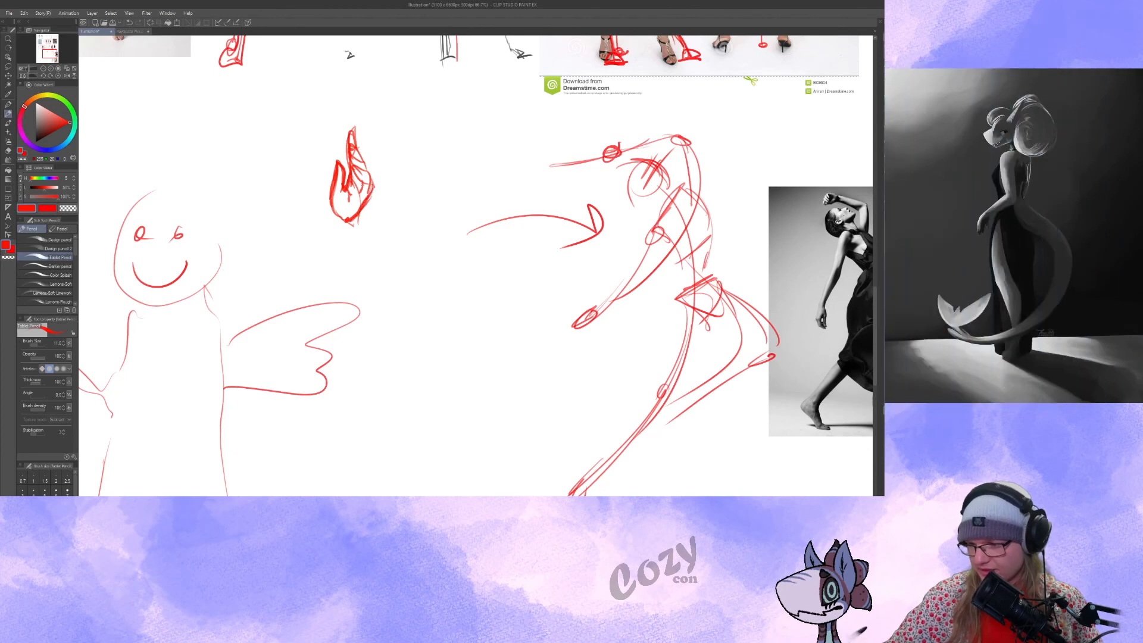
{"action": "left_click_drag", "start_coordinate": [374, 253], "coordinate": [381, 317]}
{"action": "key", "text": "o"}
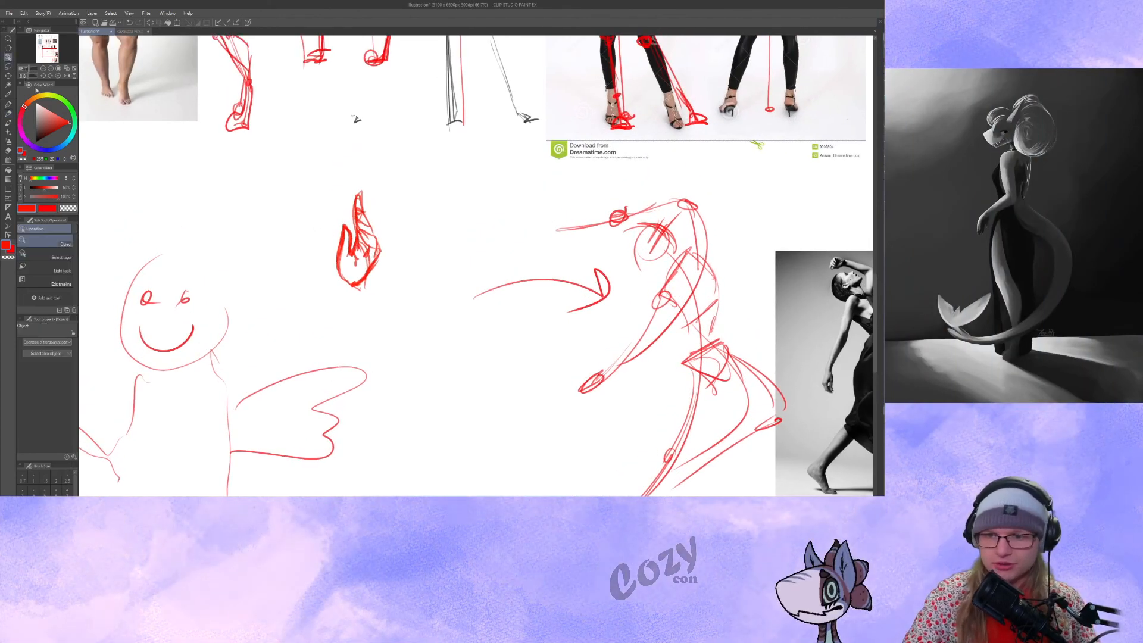
{"action": "key", "text": "m"}
{"action": "left_click_drag", "start_coordinate": [353, 161], "coordinate": [387, 262]}
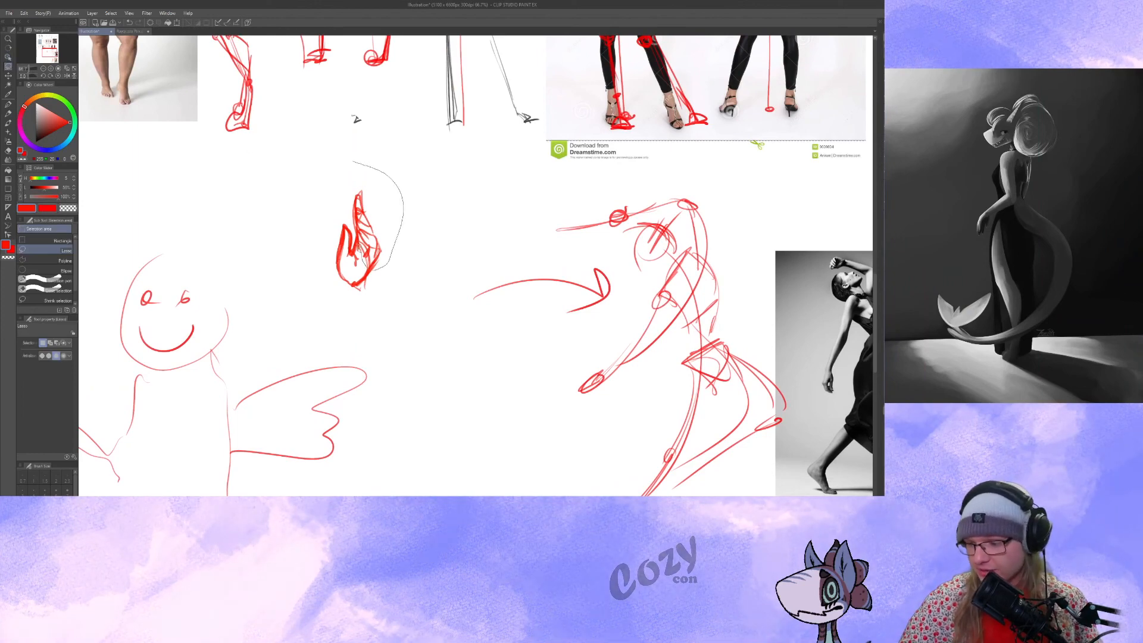
{"action": "left_click_drag", "start_coordinate": [350, 207], "coordinate": [353, 165]}
{"action": "left_click_drag", "start_coordinate": [369, 230], "coordinate": [384, 221]}
{"action": "key", "text": "ctrl+d"}
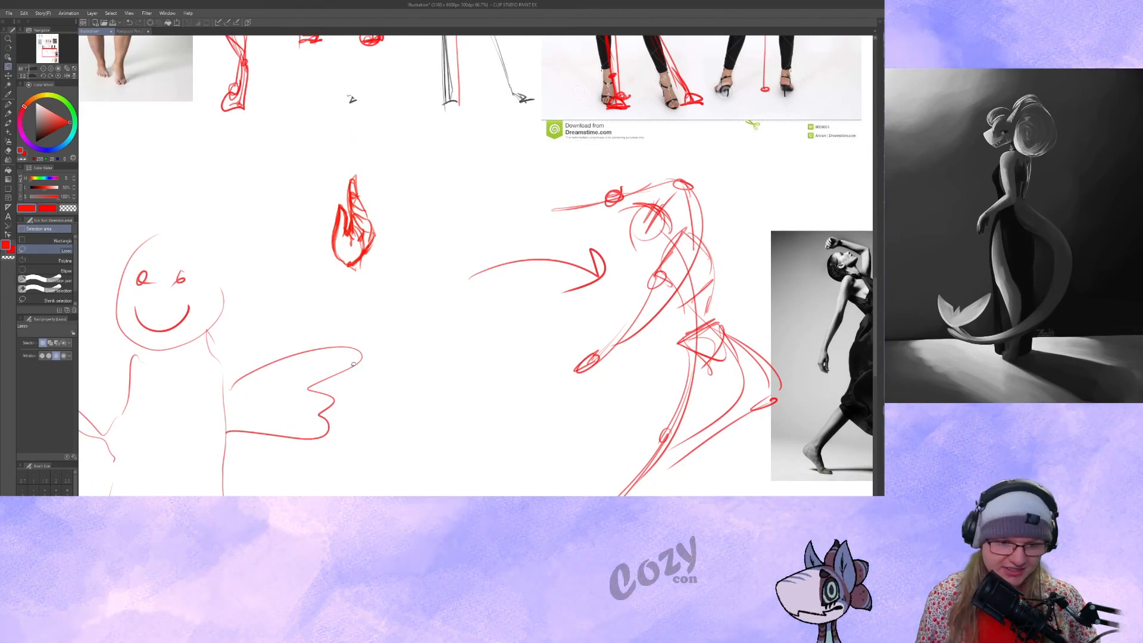
{"action": "left_click_drag", "start_coordinate": [415, 389], "coordinate": [427, 387]}
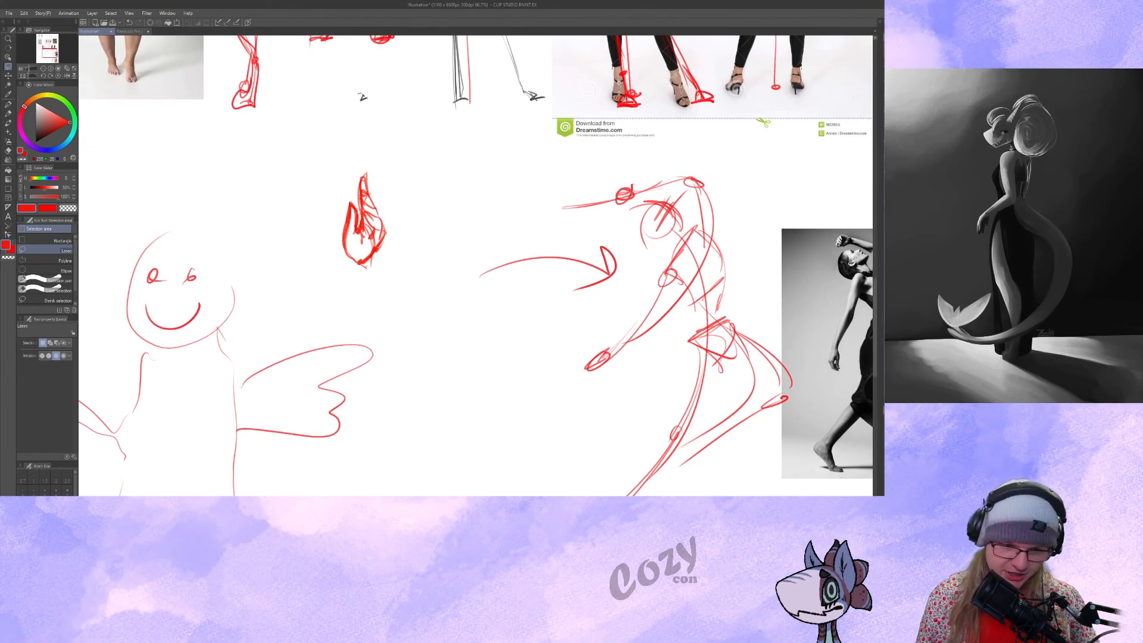